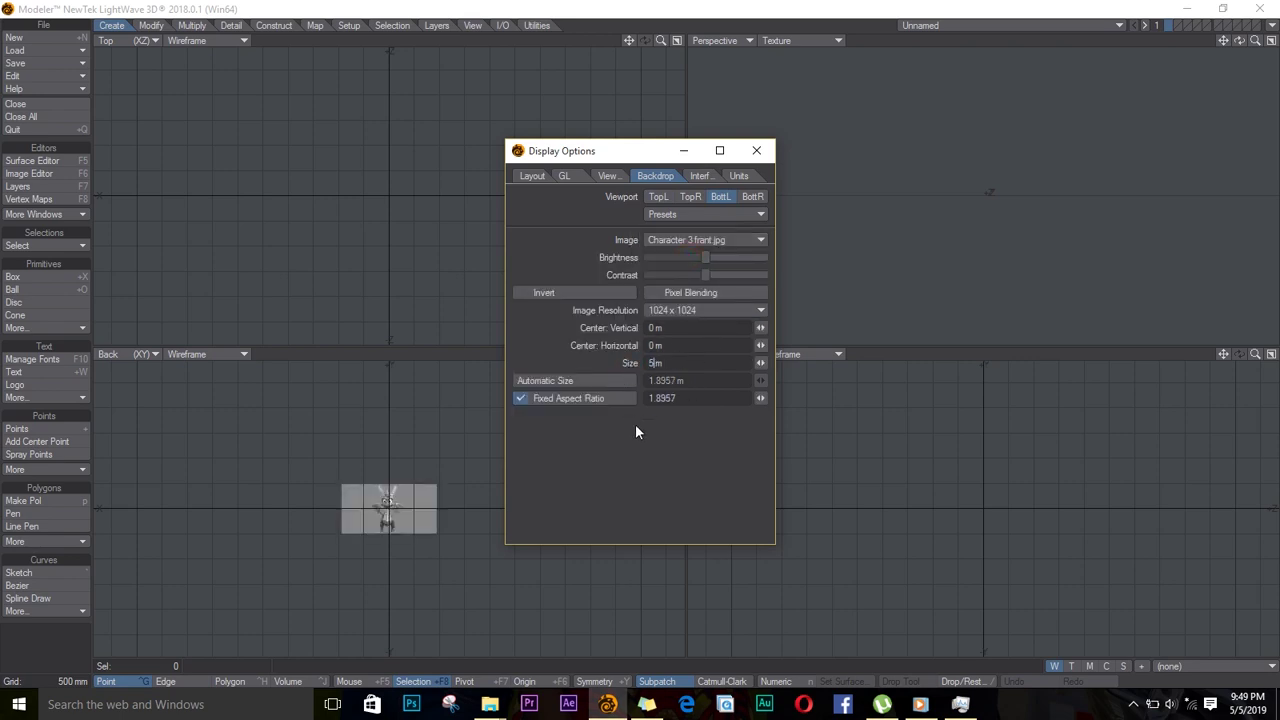
Set the front backdrop image's size to 5 m and shift its horizontal center to about 184 mm
key(Return)
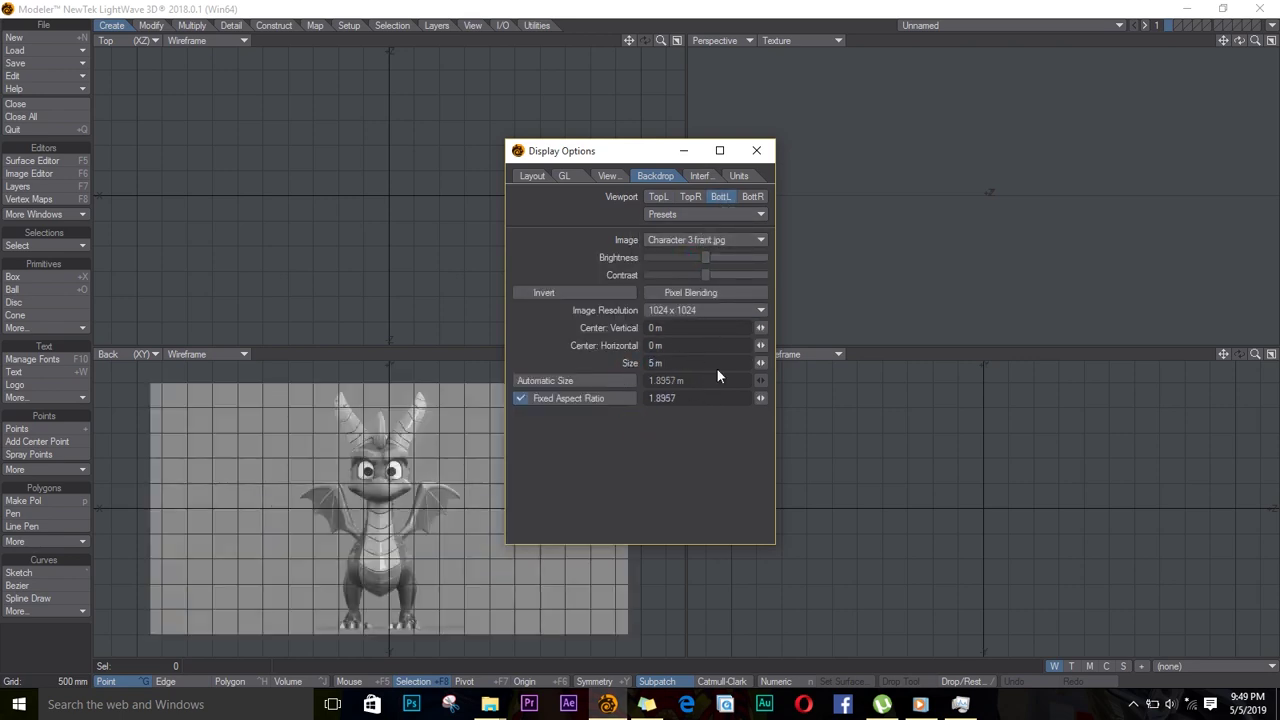
mouse_move(772, 342)
mouse_down()
mouse_move(784, 342)
mouse_move(495, 342)
mouse_move(749, 342)
mouse_up()
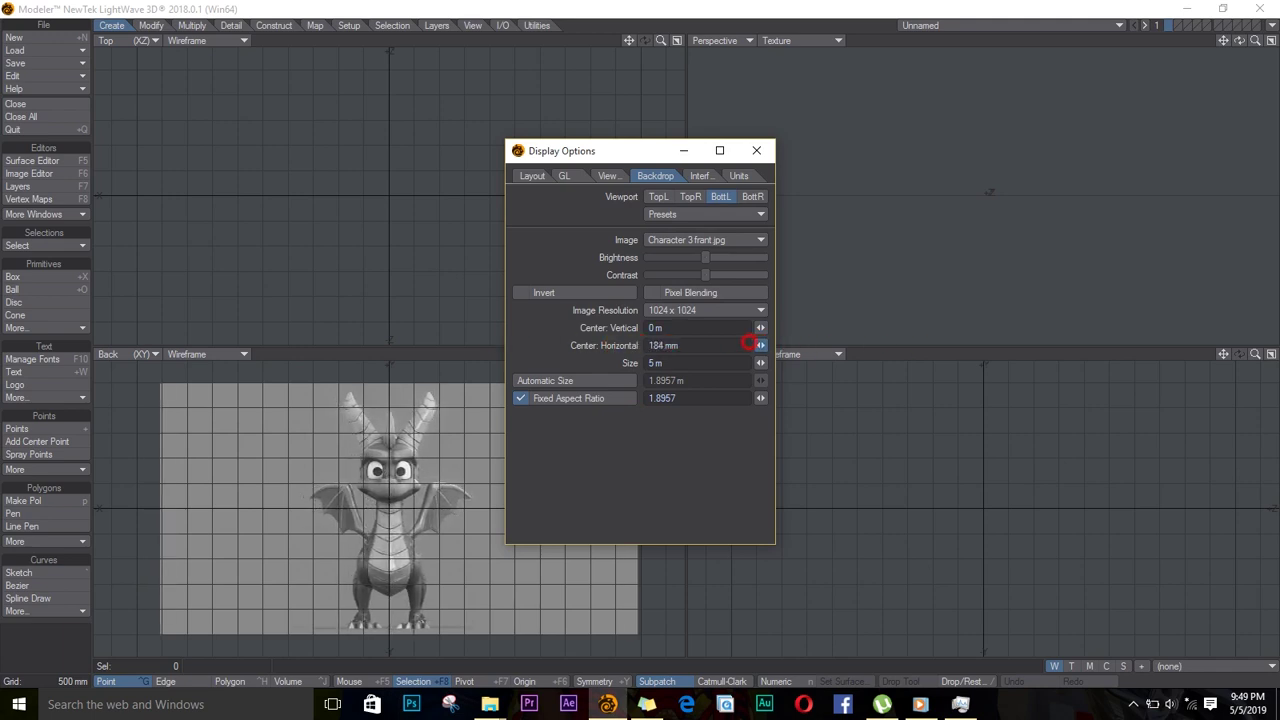
Assign Character 3 side.jpg as the backdrop image of the BottR viewport
click(750, 200)
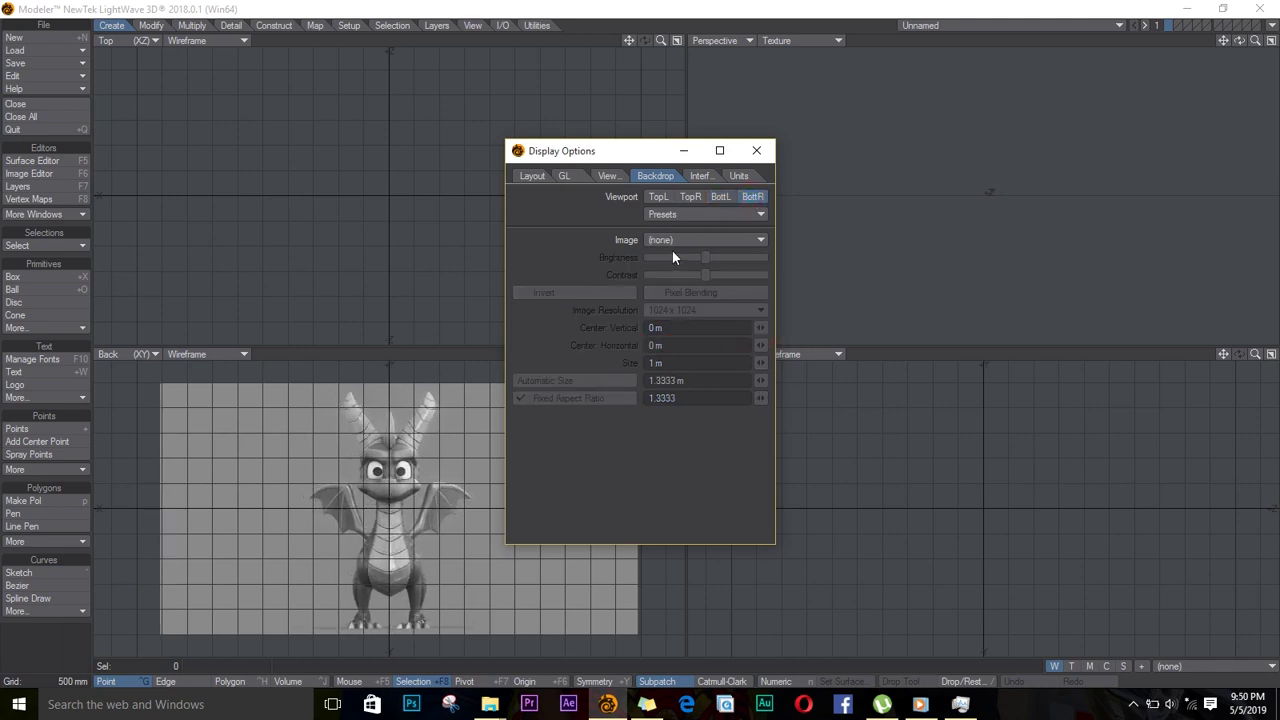
click(680, 242)
click(706, 266)
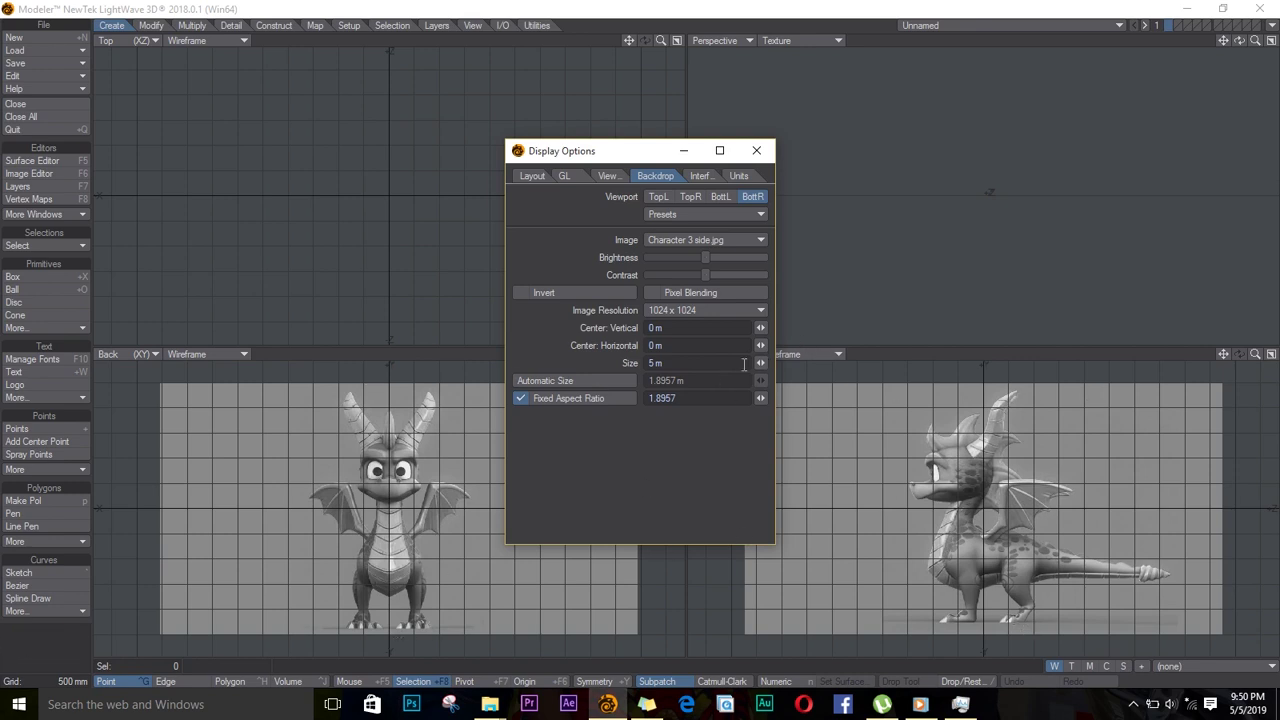
Try sizes of 6 m, 5.5 m and 5 m for the side backdrop image
text(6)
key(Return)
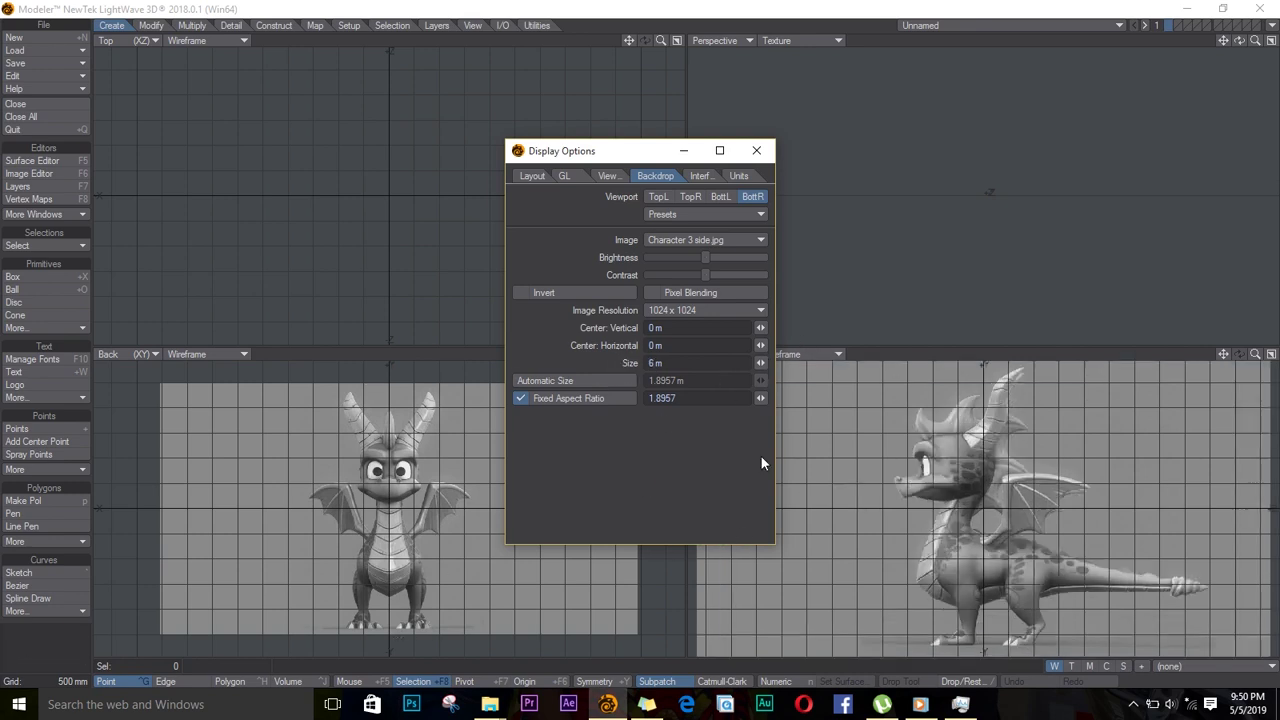
text(.5)
key(Tab)
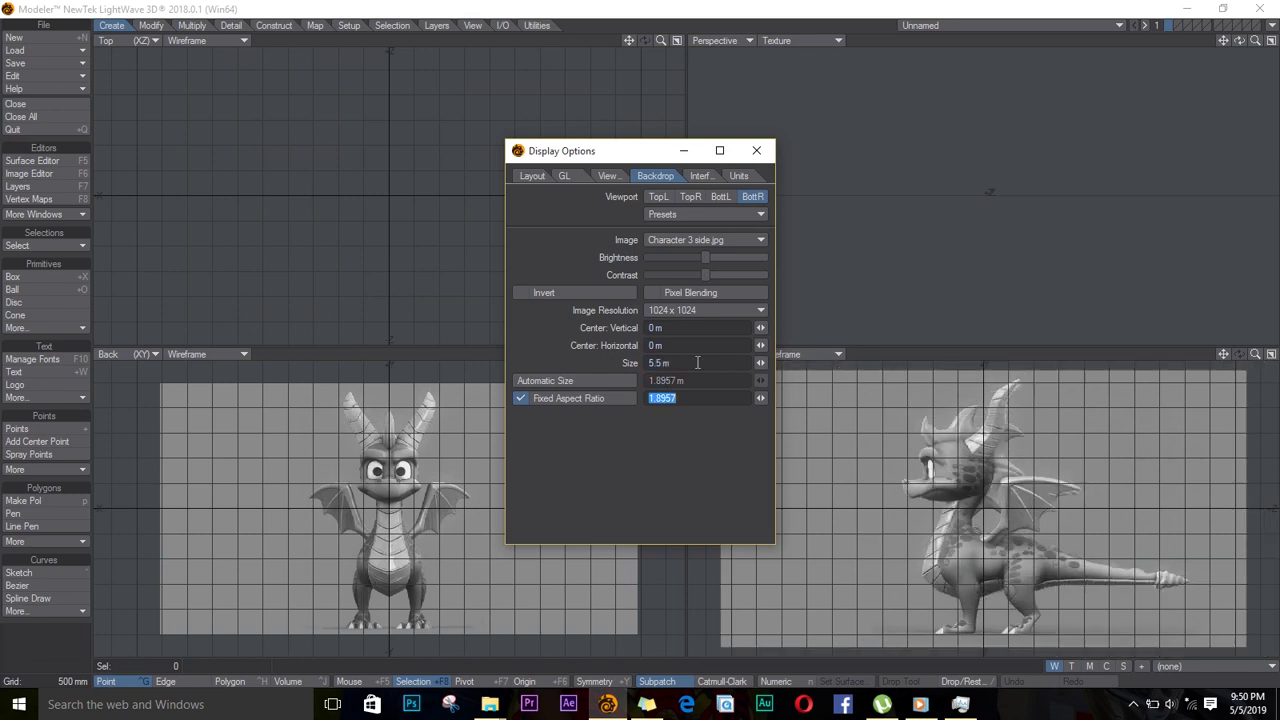
drag(665, 362, 554, 382)
text(5)
key(Tab)
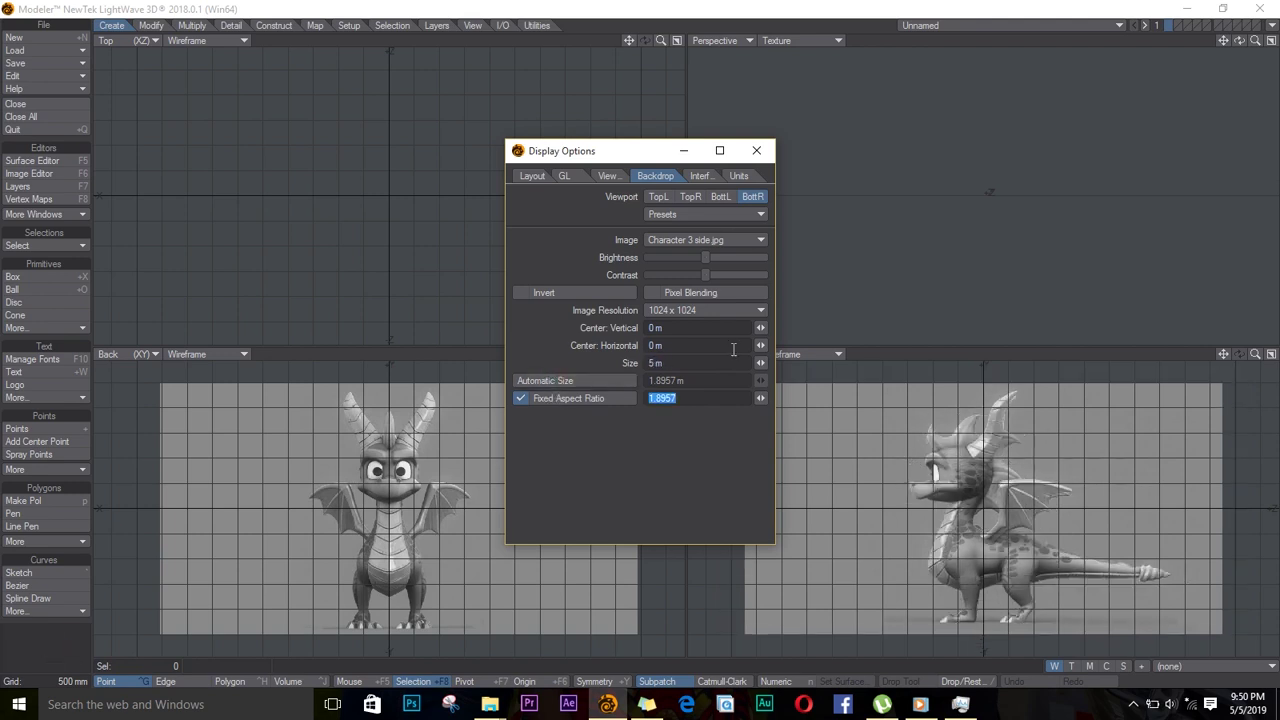
Set the side backdrop's size to 5.3 m and its vertical center to about -52 mm, closing the display options
click(654, 361)
key(Return)
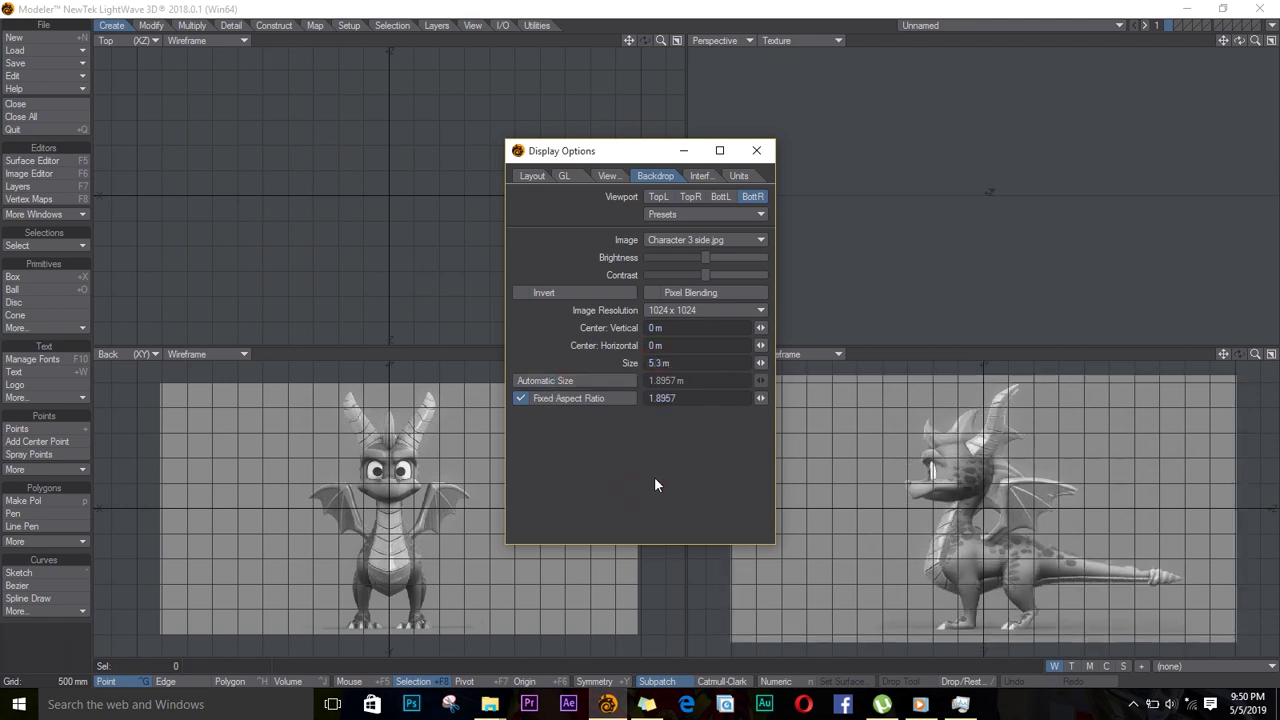
mouse_move(761, 328)
mouse_down()
mouse_move(603, 328)
mouse_move(760, 328)
mouse_up()
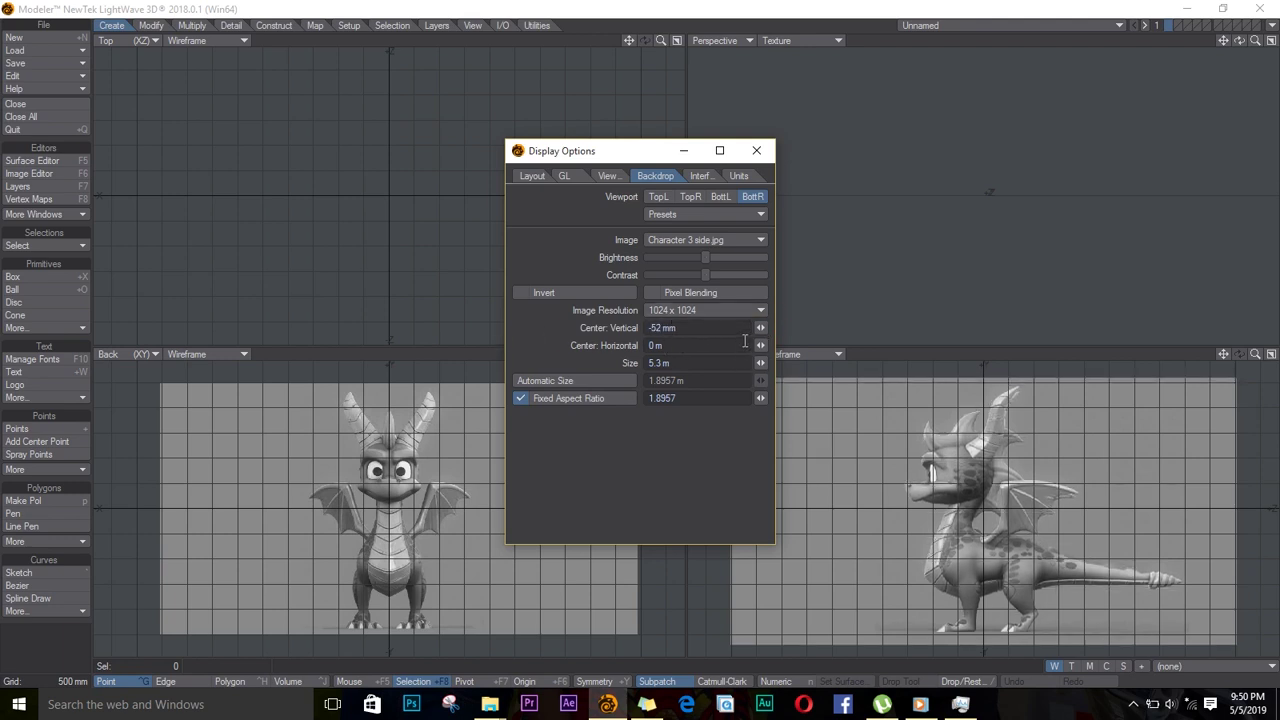
click(756, 150)
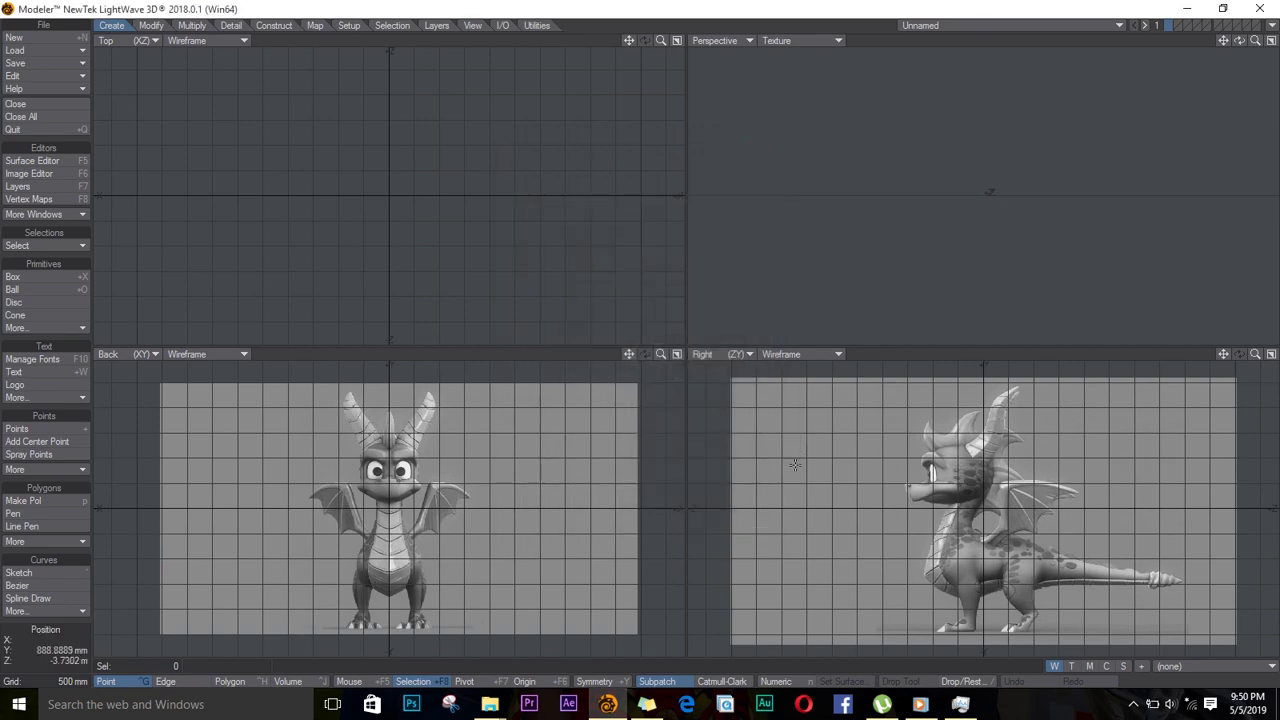
Create a flat box over the middle of the character's muzzle in the Back view, spanning the centre line
ctrl+alt+drag(415, 468, 584, 506)
mouse_move(848, 498)
alt+mouse_down()
mouse_move(993, 496)
mouse_move(992, 520)
alt+mouse_up()
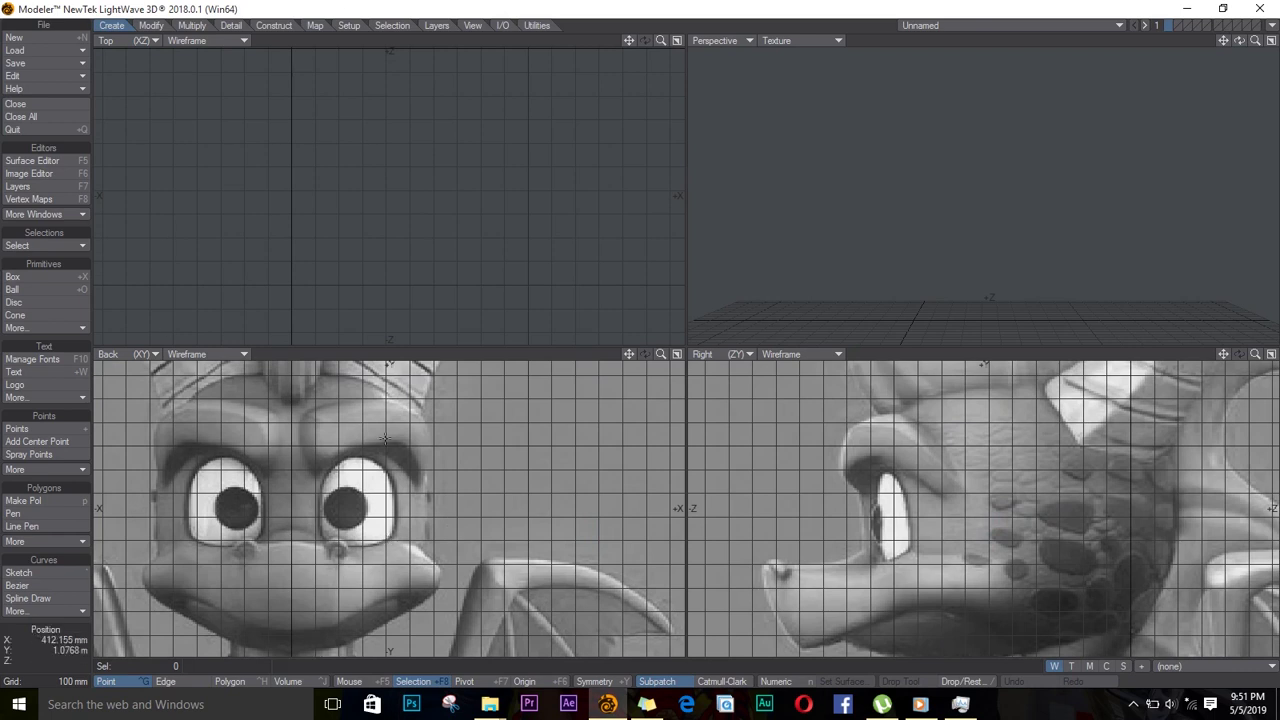
alt+drag(321, 459, 387, 443)
click(15, 274)
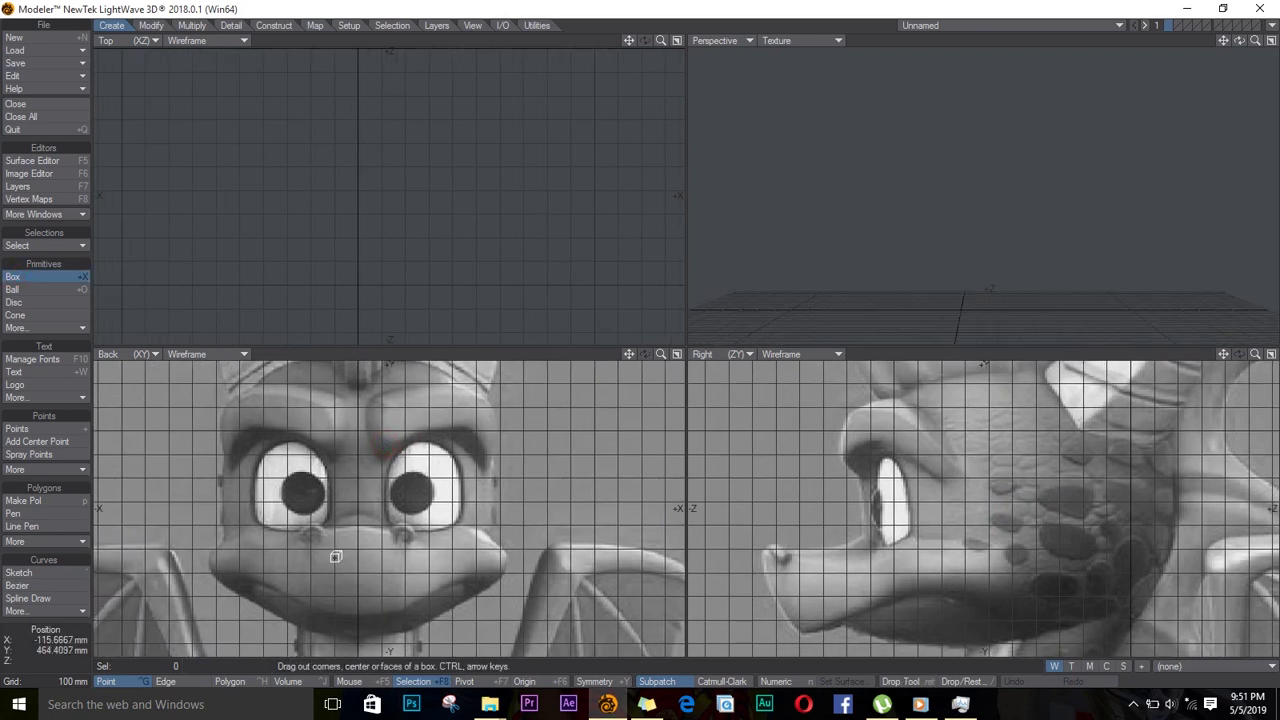
drag(349, 555, 398, 594)
drag(349, 574, 319, 571)
key(Return)
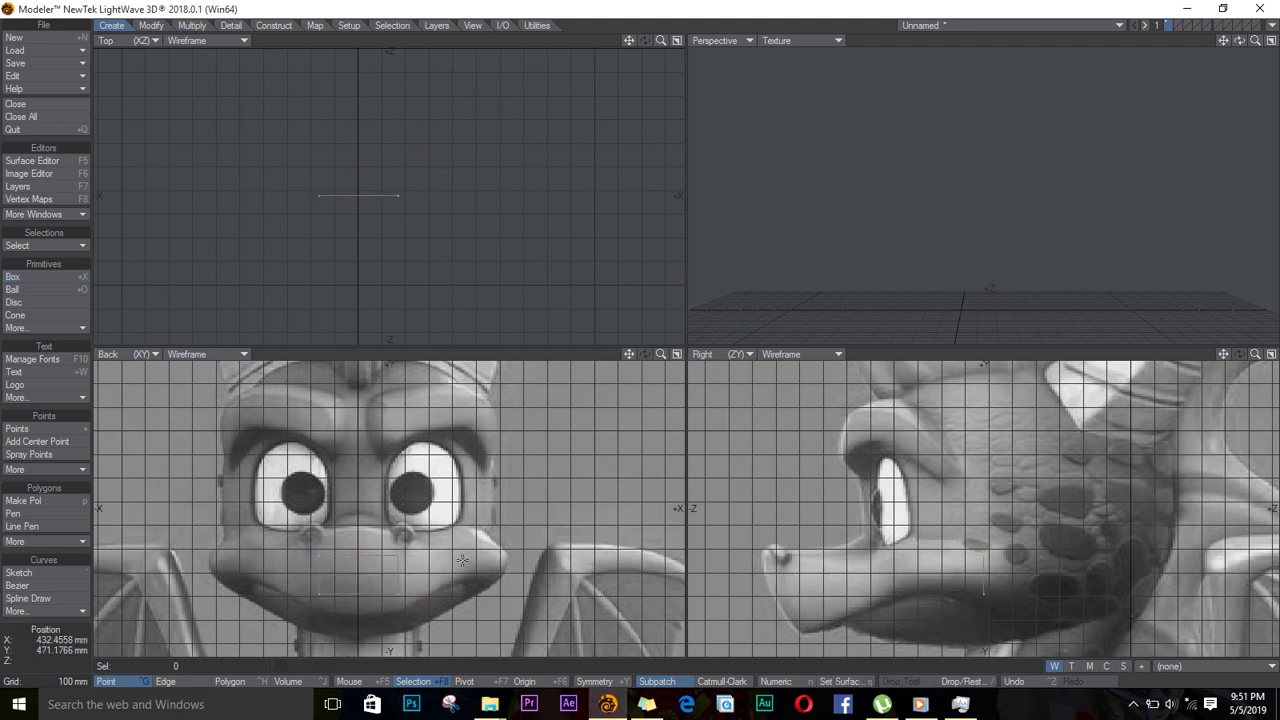
Set the X value of the box's two left-hand points to 0 m
right_drag(310, 538, 293, 586)
key(v)
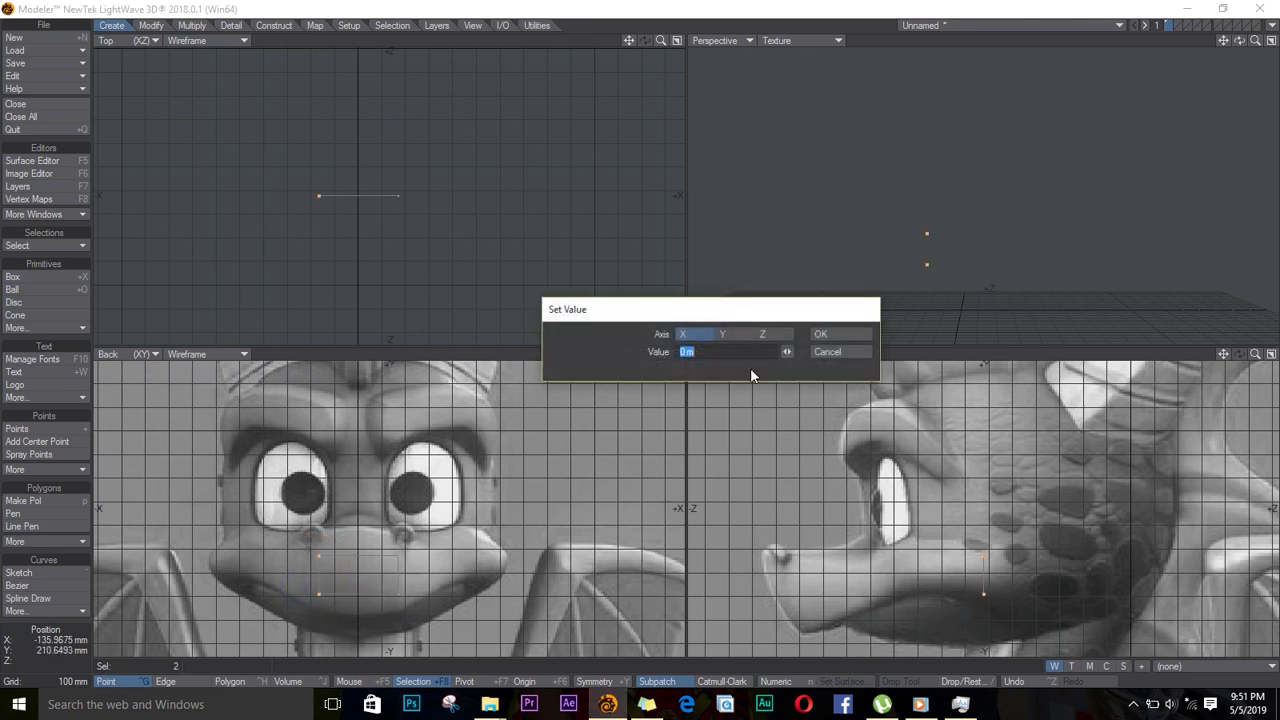
click(849, 332)
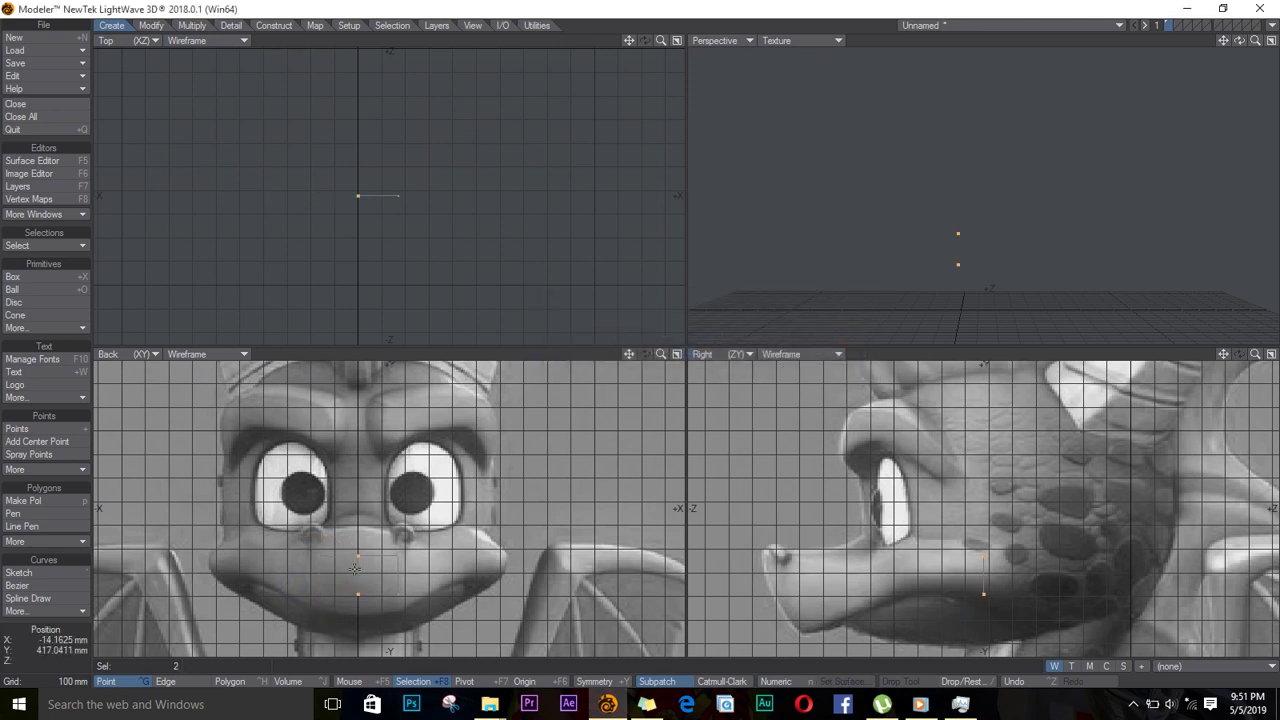
Mirror the half box across the X axis at center 0 m with Merge Points enabled
key(space)
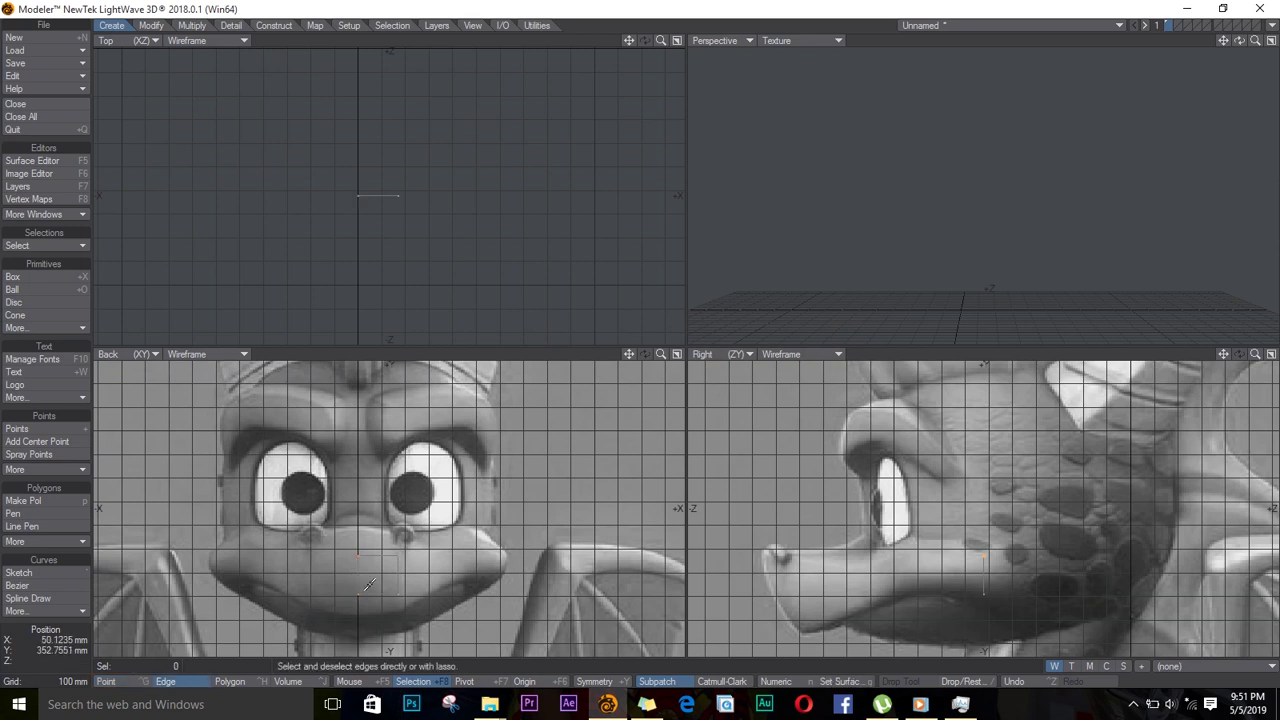
key(shift+v)
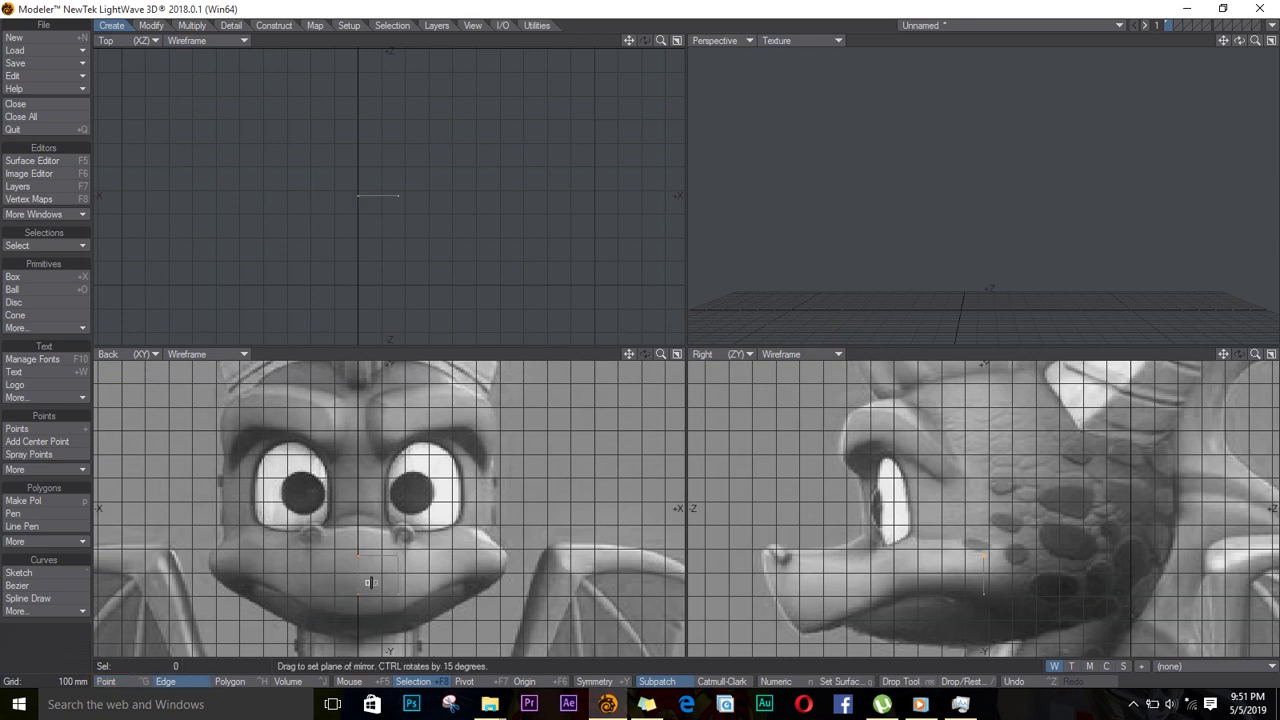
key(n)
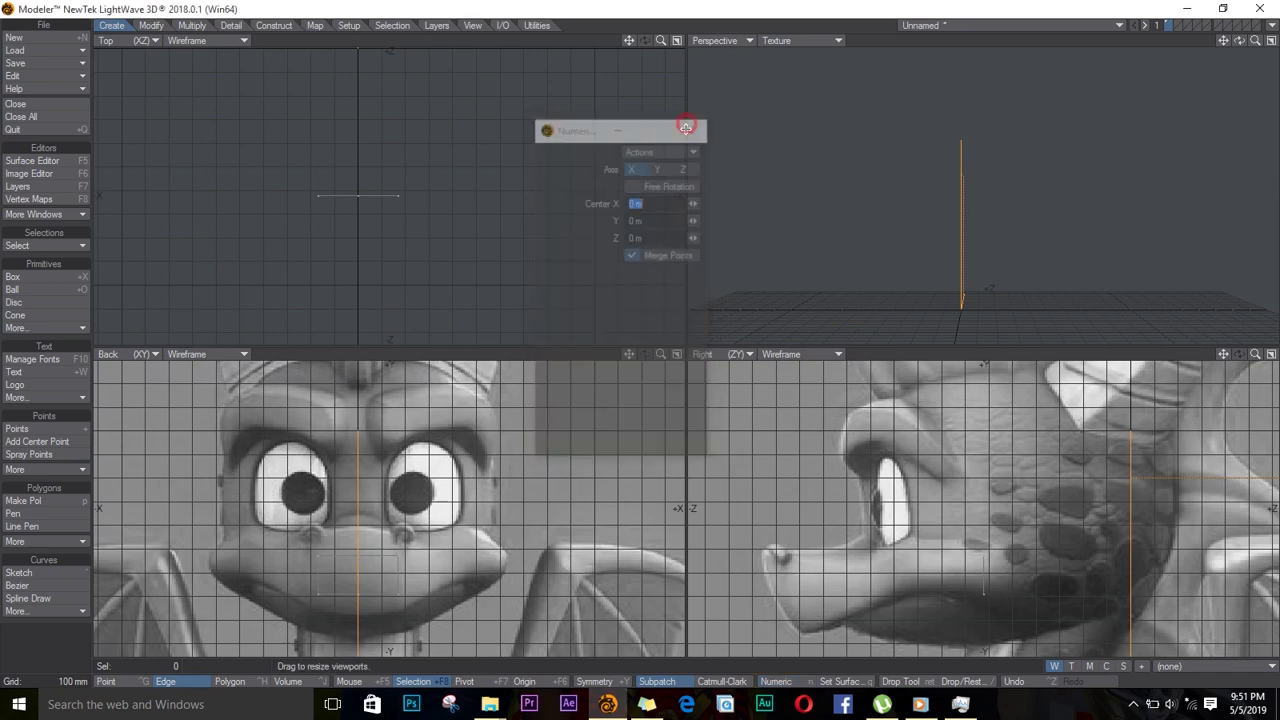
click(690, 127)
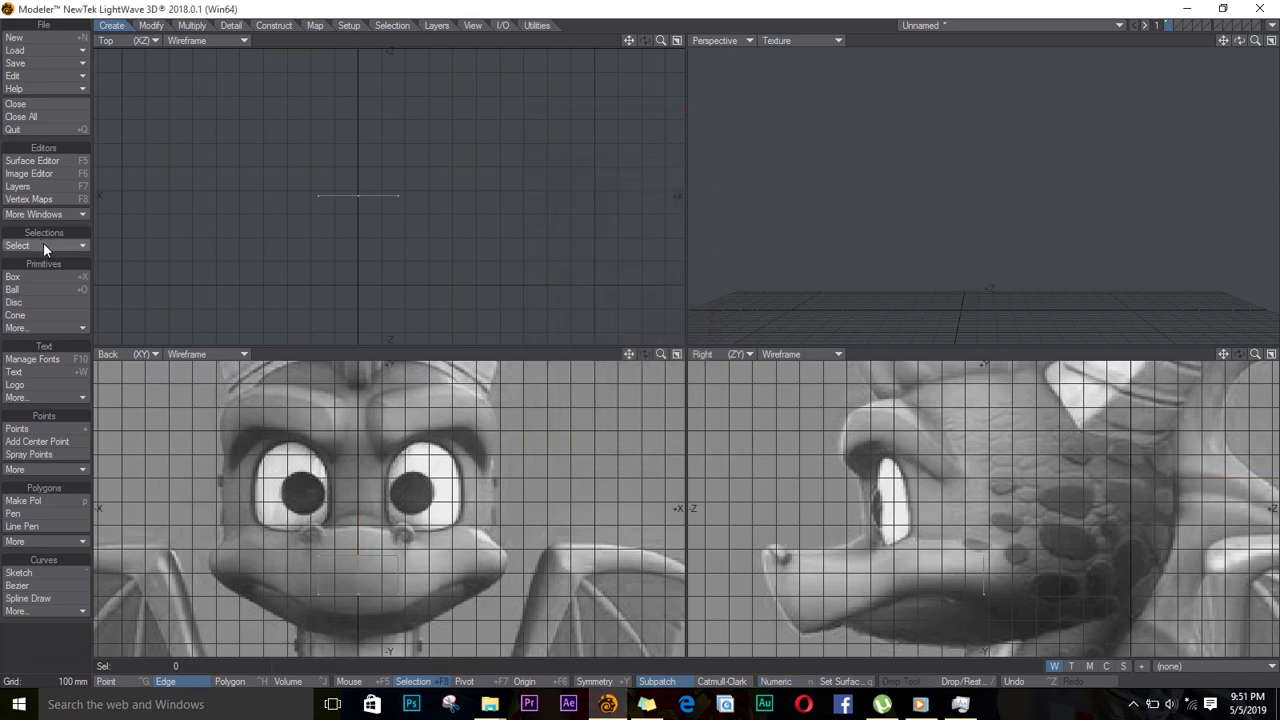
Darken both backdrop images in the Image Editor, lowering the side image's brightness to about -0.32
click(30, 173)
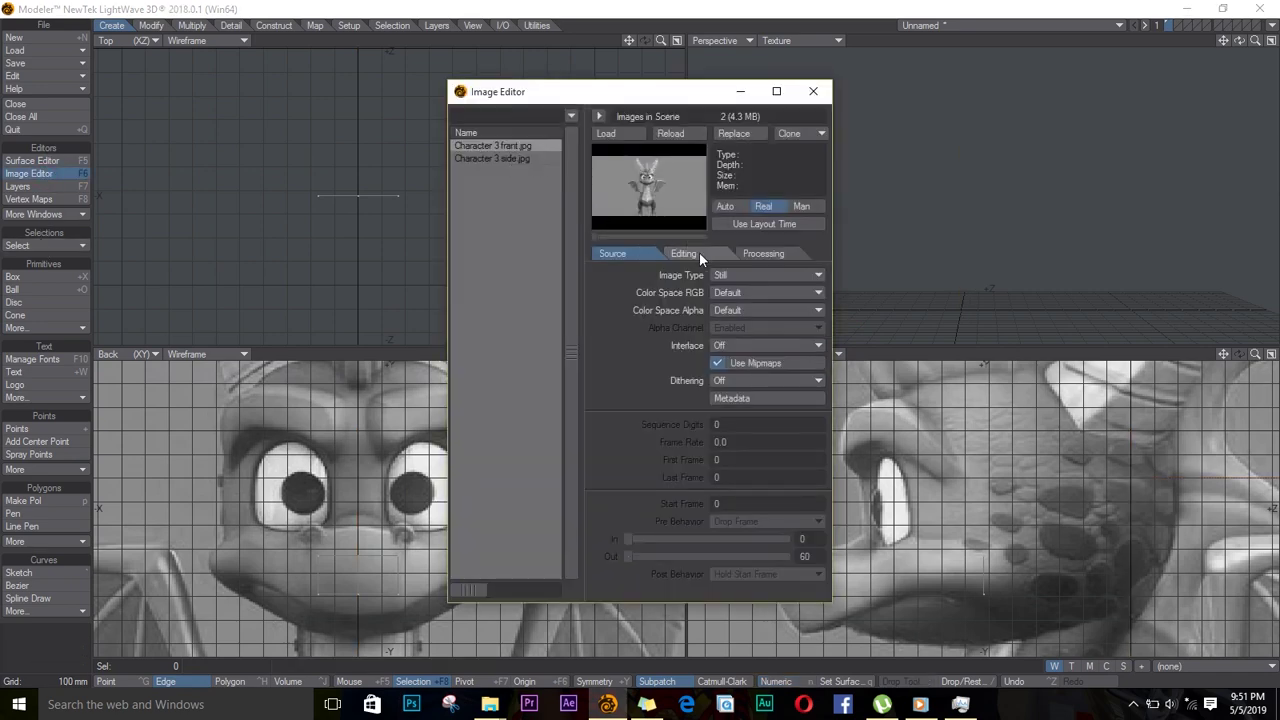
click(684, 253)
drag(674, 278, 689, 274)
click(529, 159)
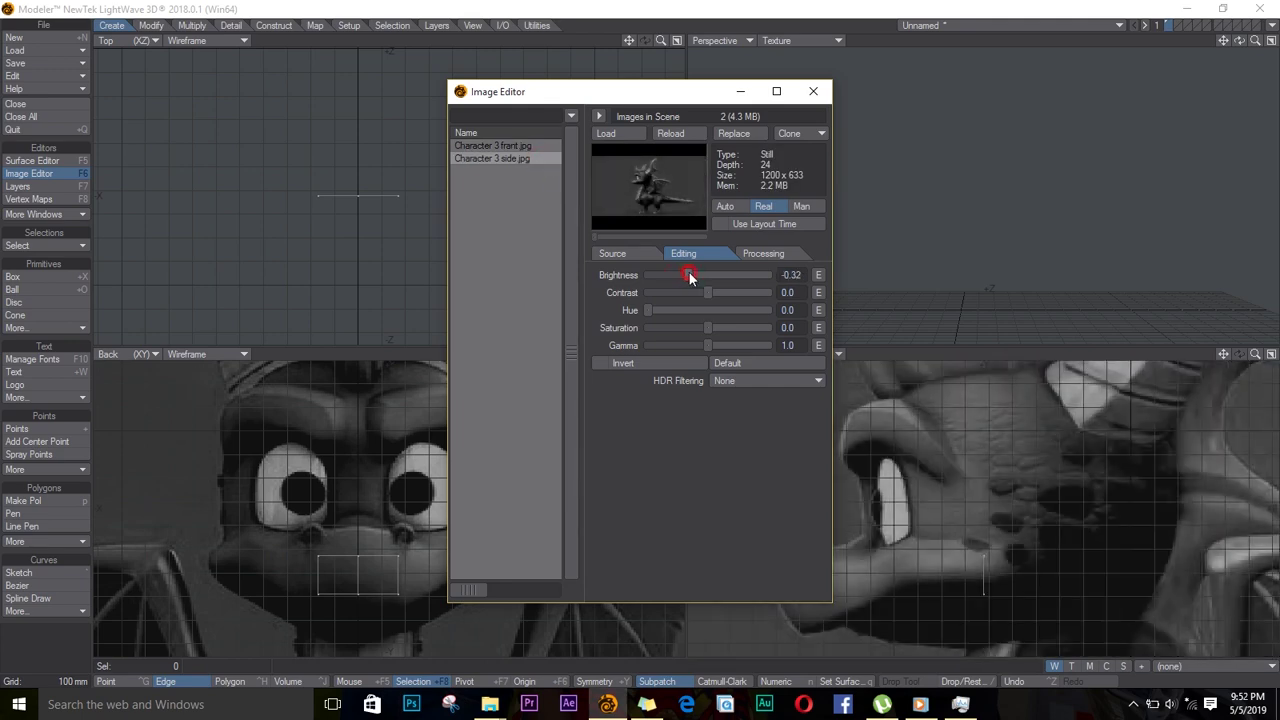
click(813, 92)
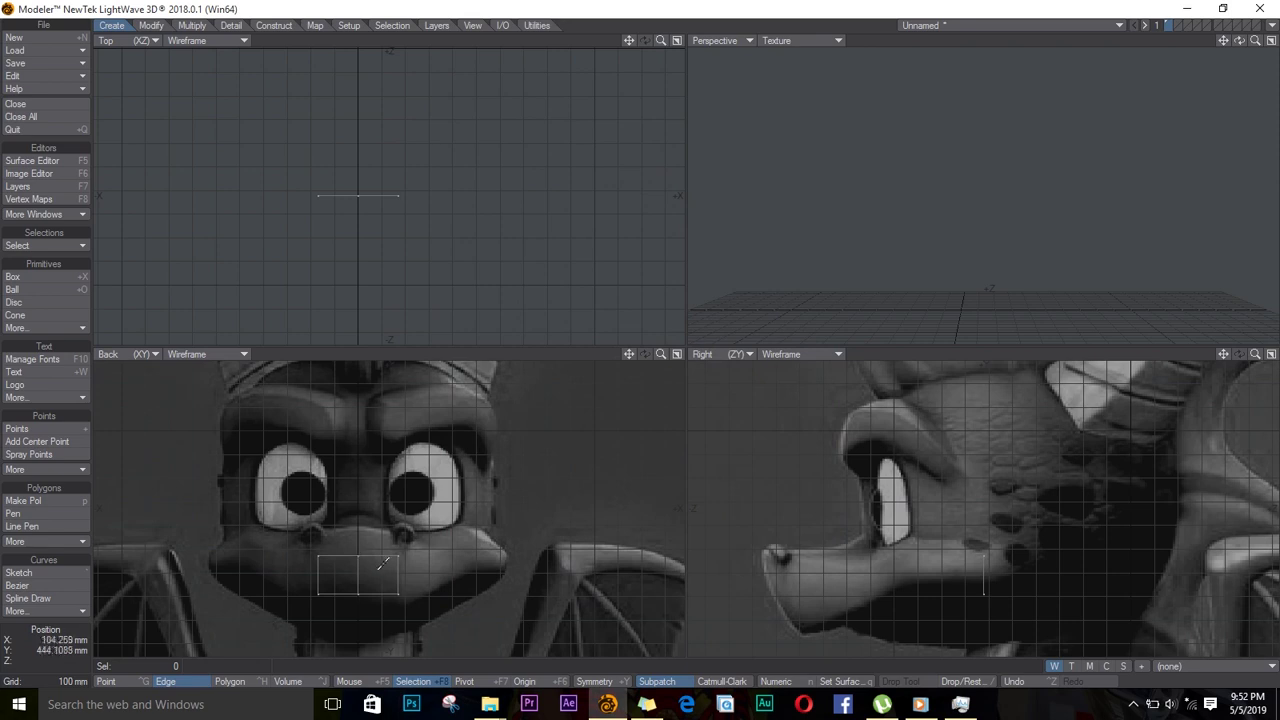
Enable symmetry and reshape the mirrored box into a slightly curved, tapered patch on the upper lip
key(space)
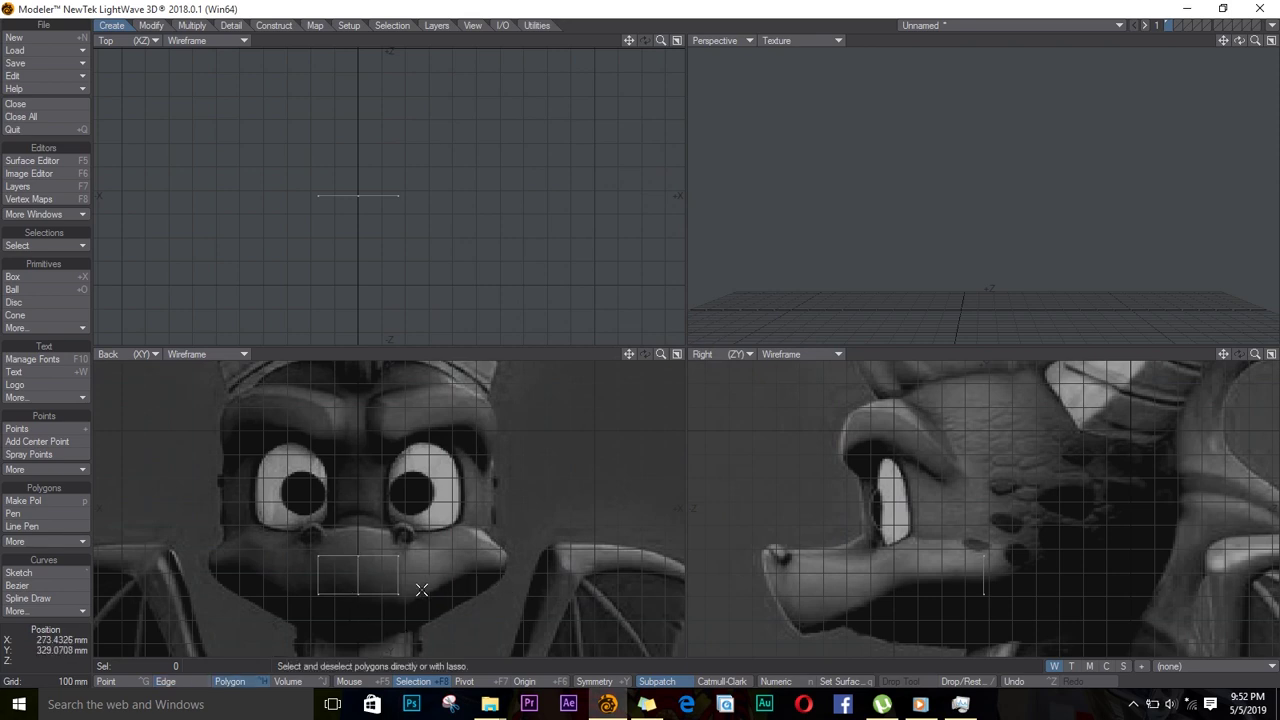
alt+drag(391, 599, 407, 486)
key(t)
key(ctrl+z)
click(604, 683)
key(space)
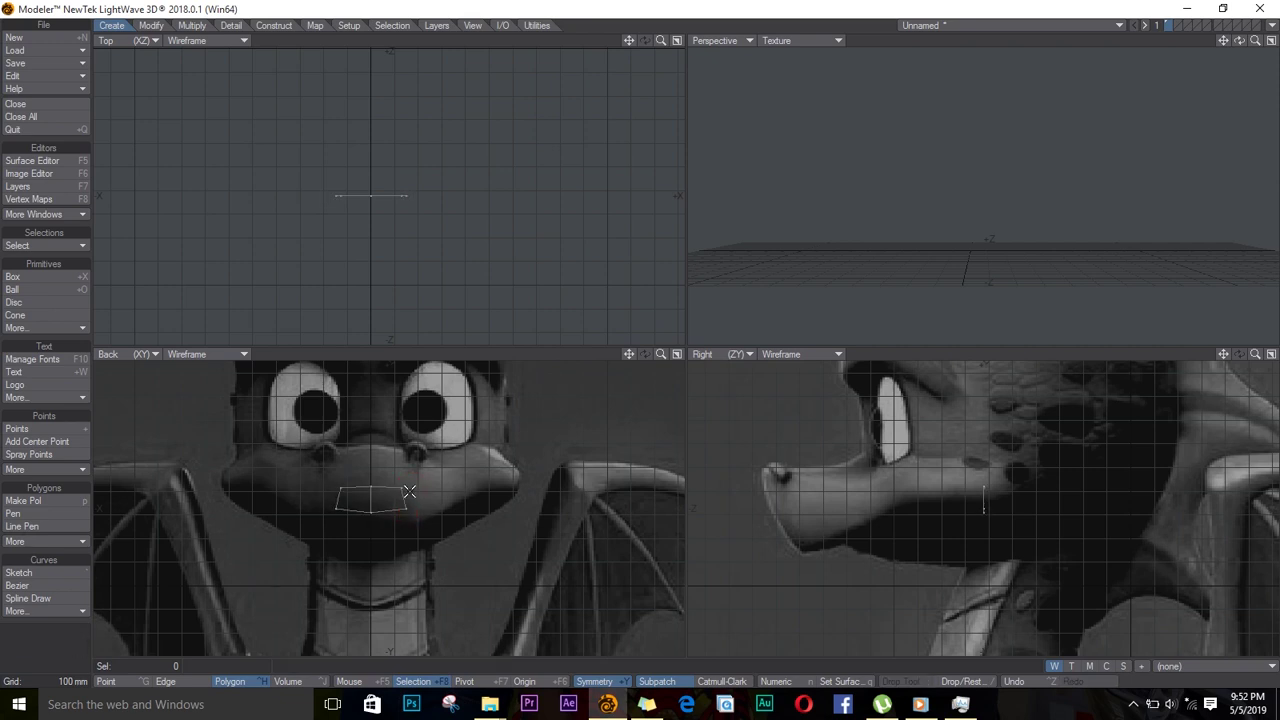
Extend the patch's two outer edges segment by segment along the upper lip to the mouth corners, rotating them to follow the curve
click(406, 497)
key(space)
key(space)
click(406, 497)
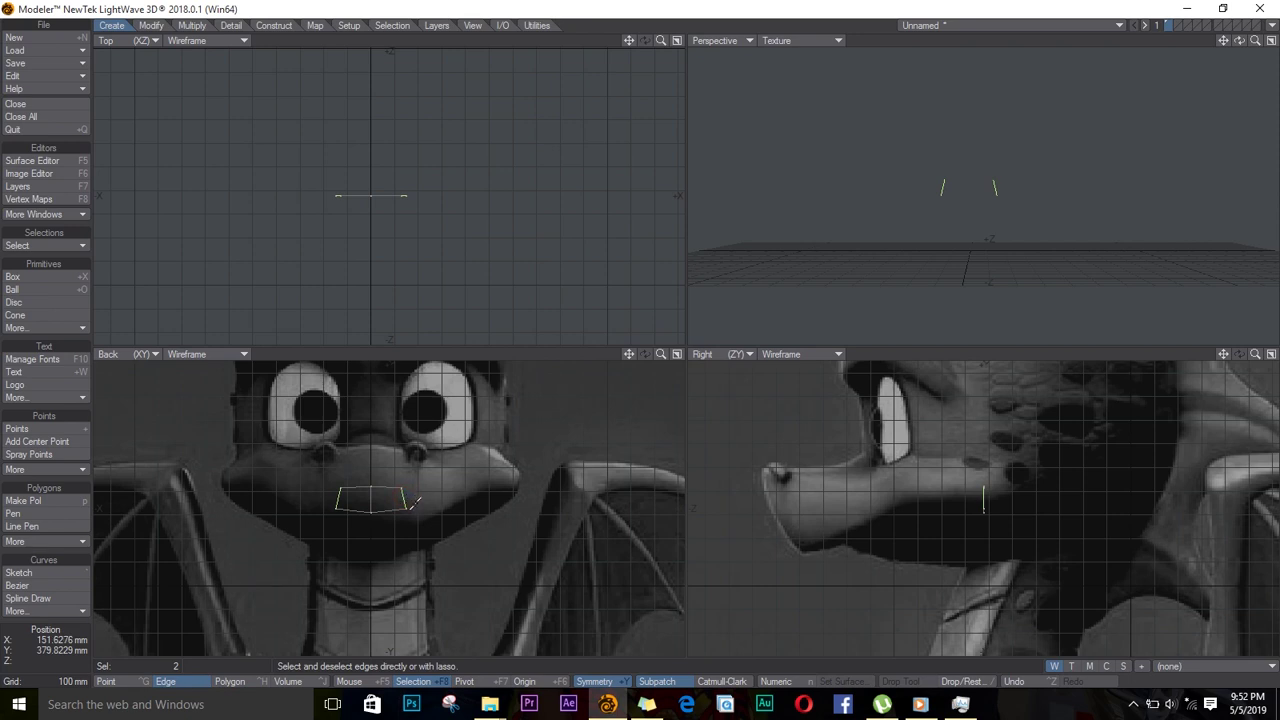
key(t)
drag(414, 494, 514, 482)
key(y)
key(e)
key(t)
key(y)
key(ctrl+t)
key(Return)
key(y)
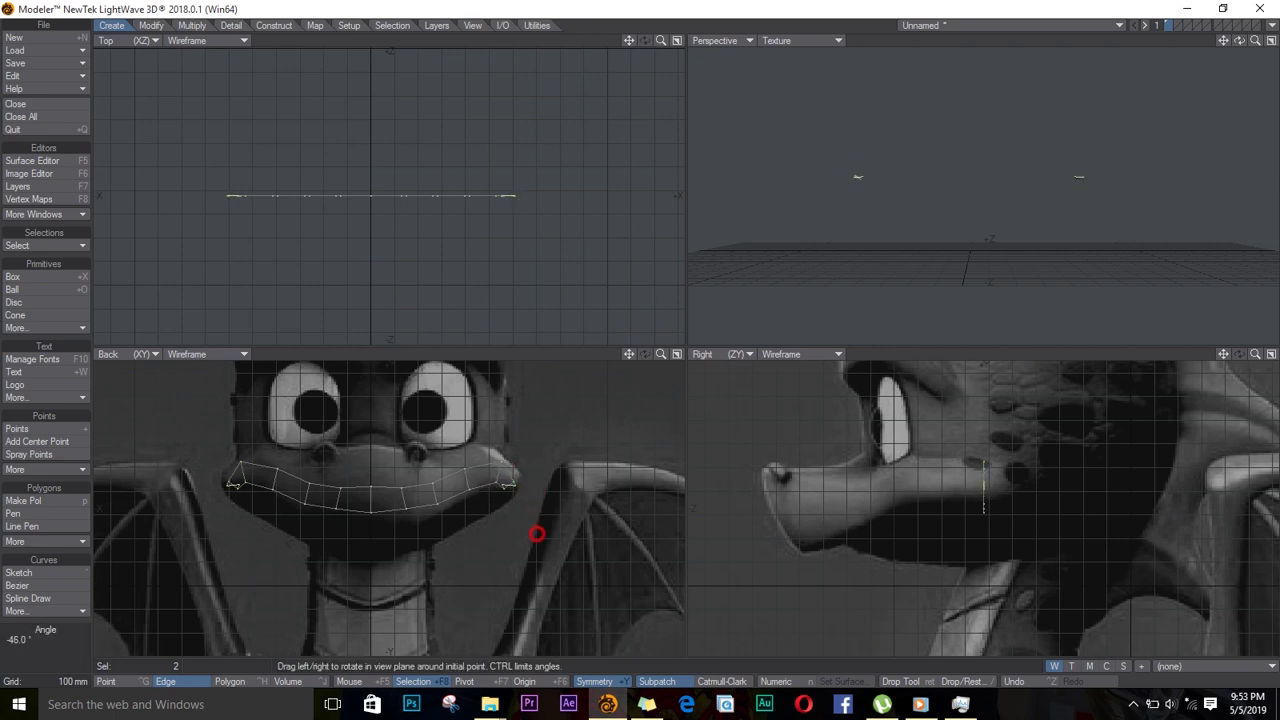
Extend the end edges around the mouth corners and along the lower lip to near the chin's centre, rotating and scaling them to fit
drag(531, 531, 375, 548)
key(e)
key(t)
key(e)
key(t)
key(e)
key(y)
key(h)
key(t)
key(e)
key(t)
key(e)
key(t)
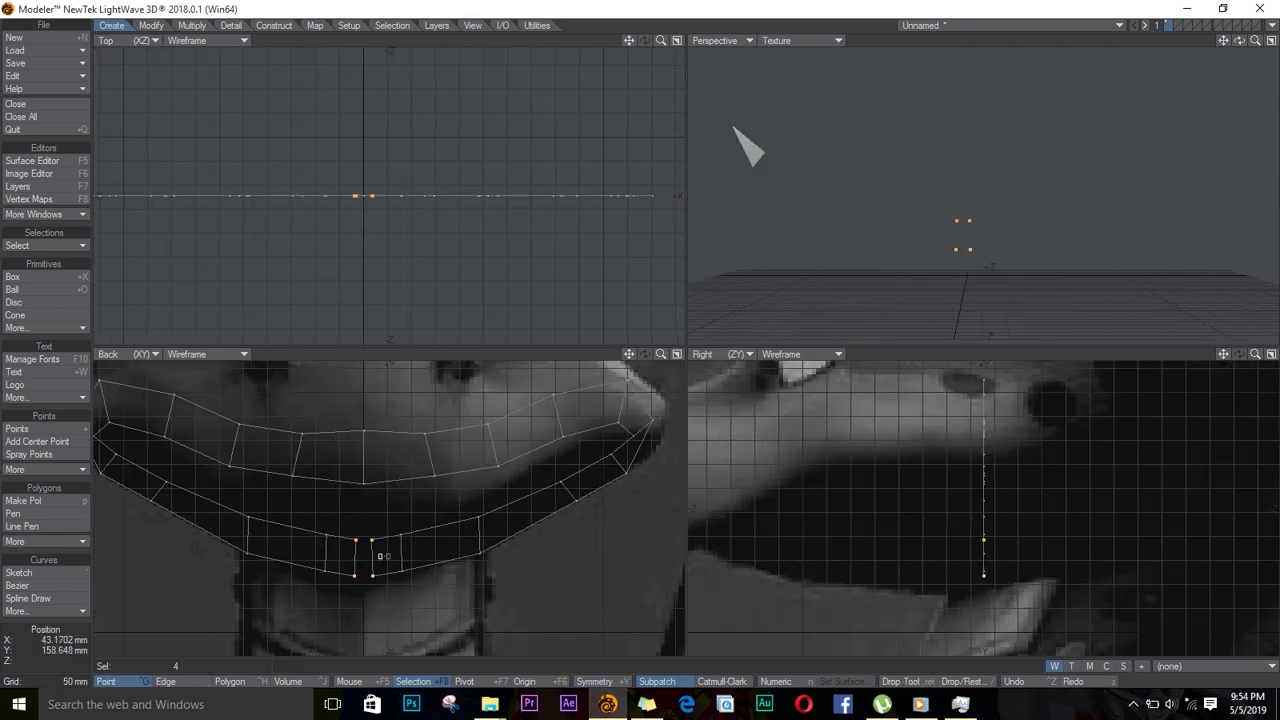
Align the four end points of the lower lip strips on the X centre line
key(v)
click(842, 335)
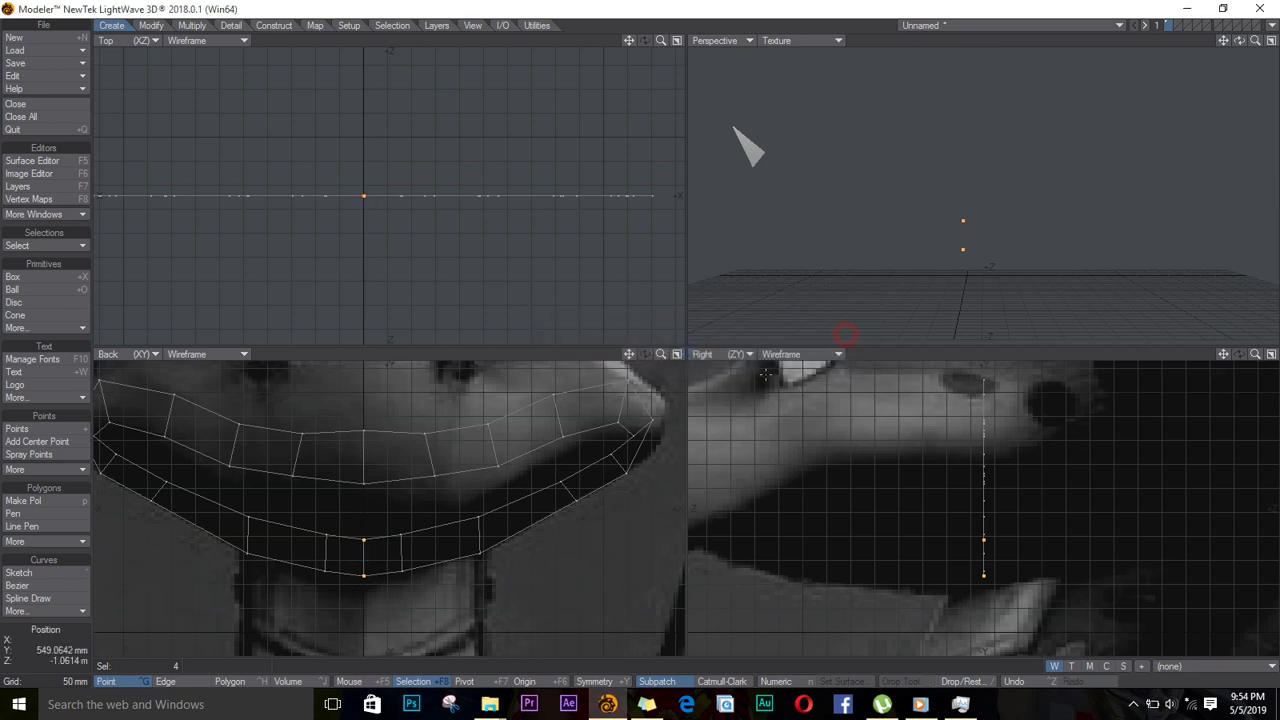
key(space)
key(ctrl+w)
click(723, 335)
key(space)
key(space)
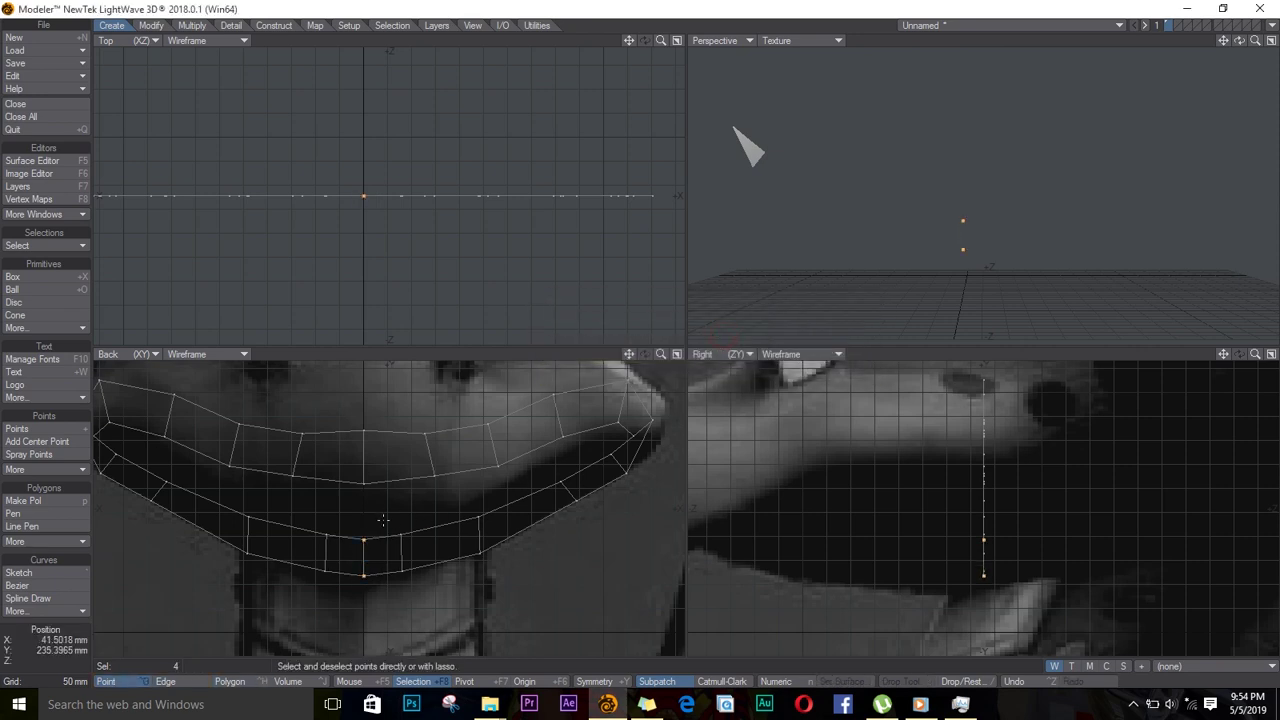
Weld the upper and lower pairs of coincident points at the lower lip's centre and turn symmetry back on
key(slash)
click(368, 539)
key(ctrl+w)
click(363, 574)
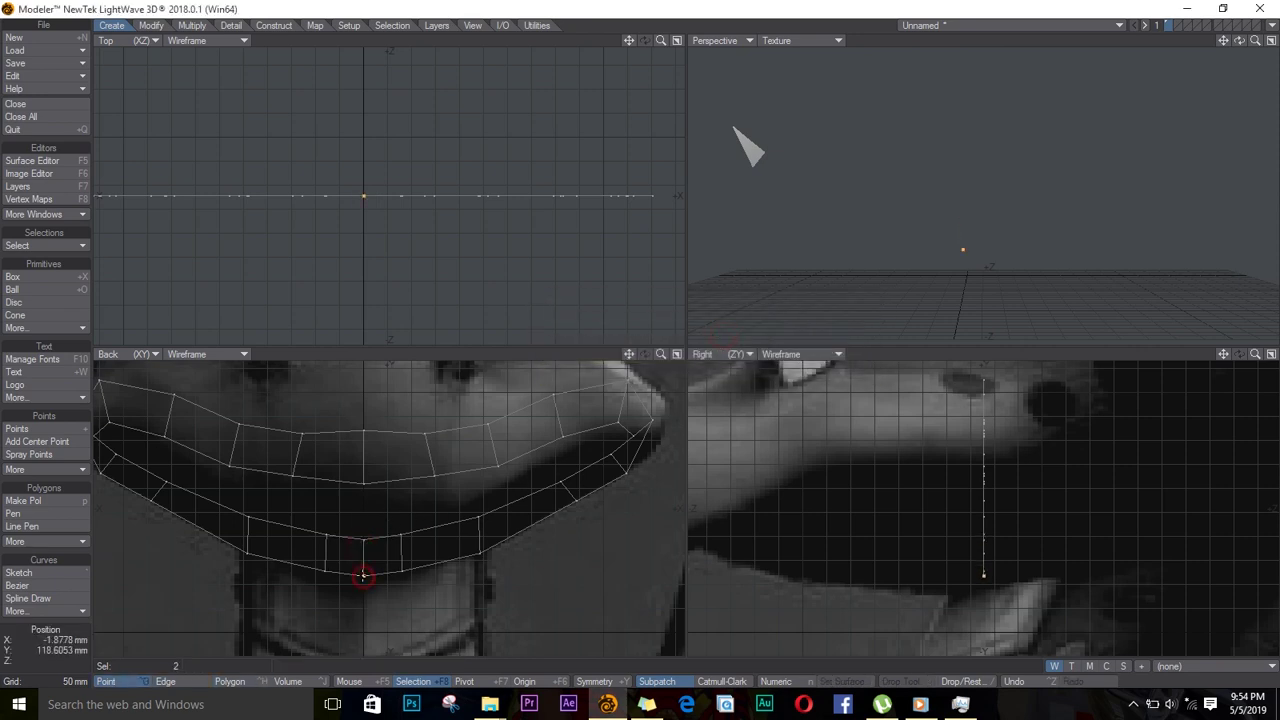
key(ctrl+w)
key(shift+y)
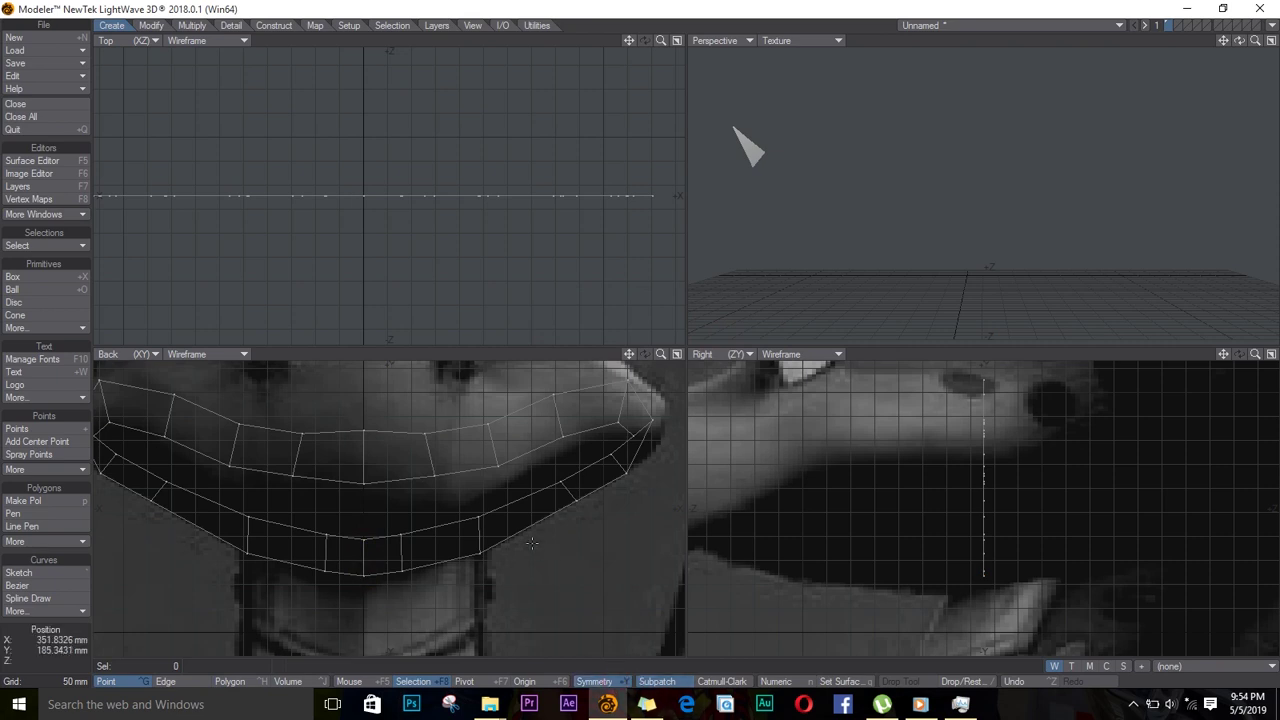
Extend the four central top edges of the upper lip upward to just below the nostrils
key(a)
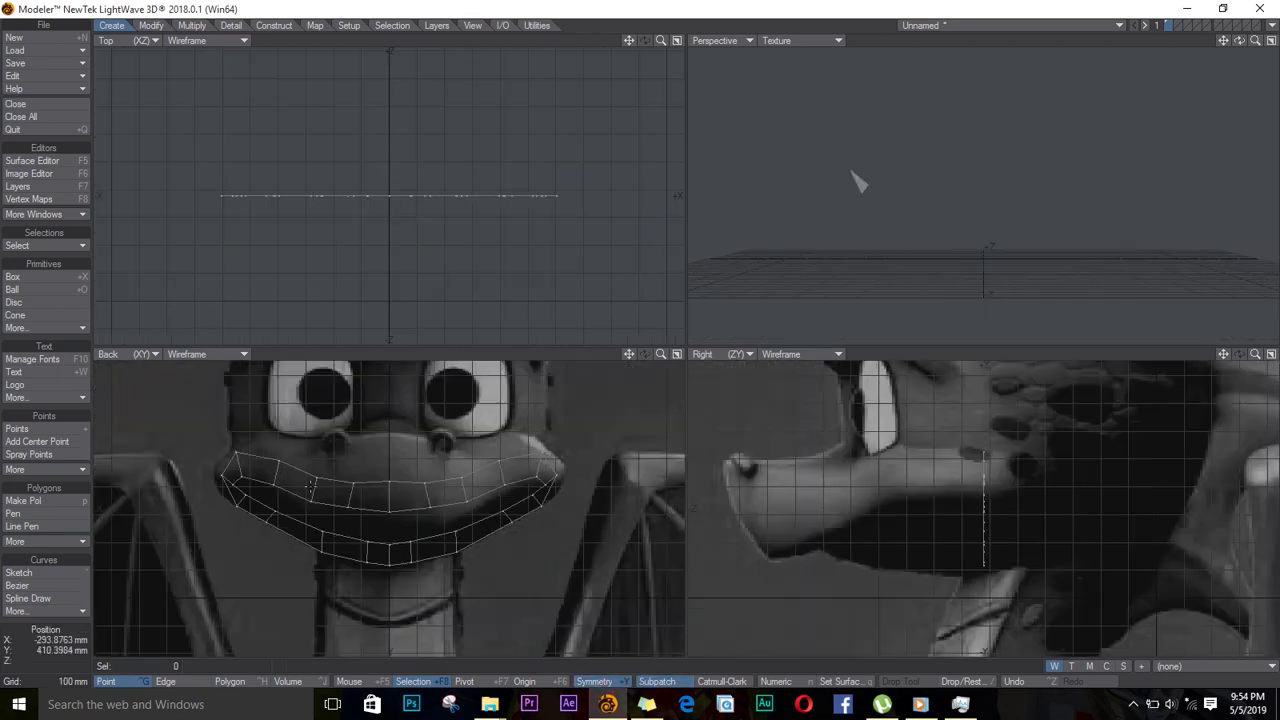
key(space)
drag(372, 484, 340, 481)
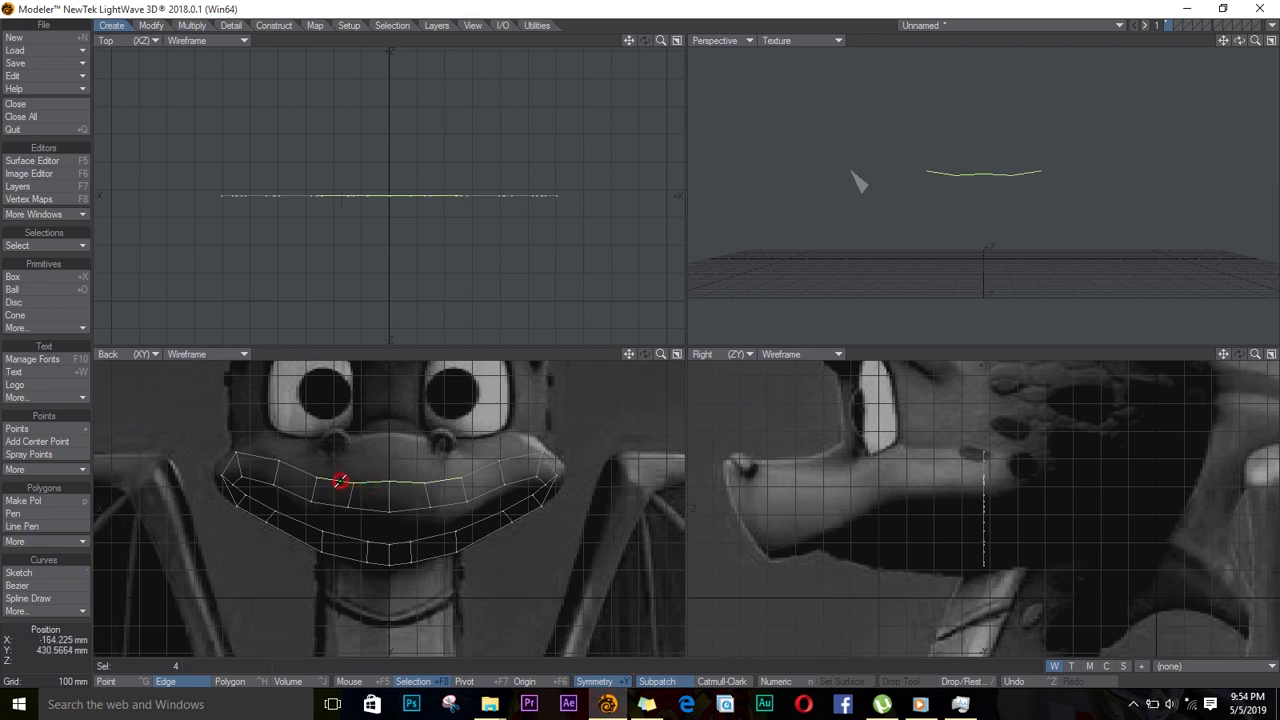
key(t)
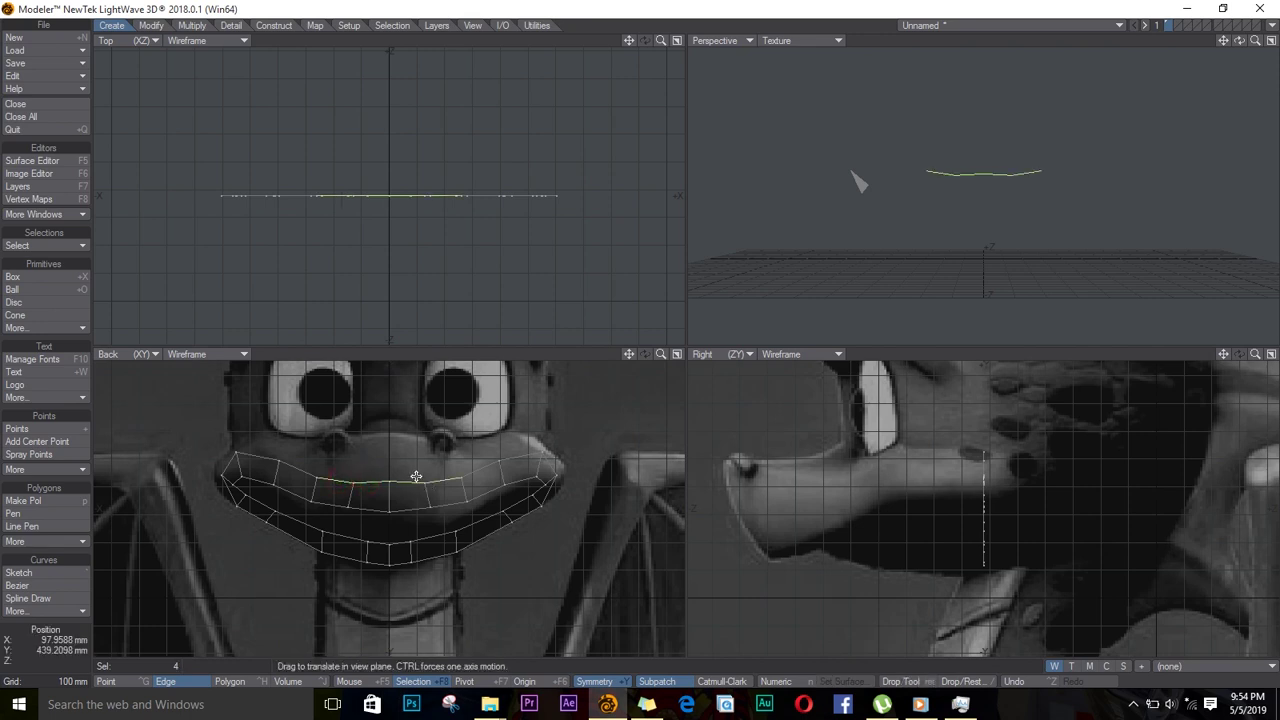
drag(395, 480, 388, 456)
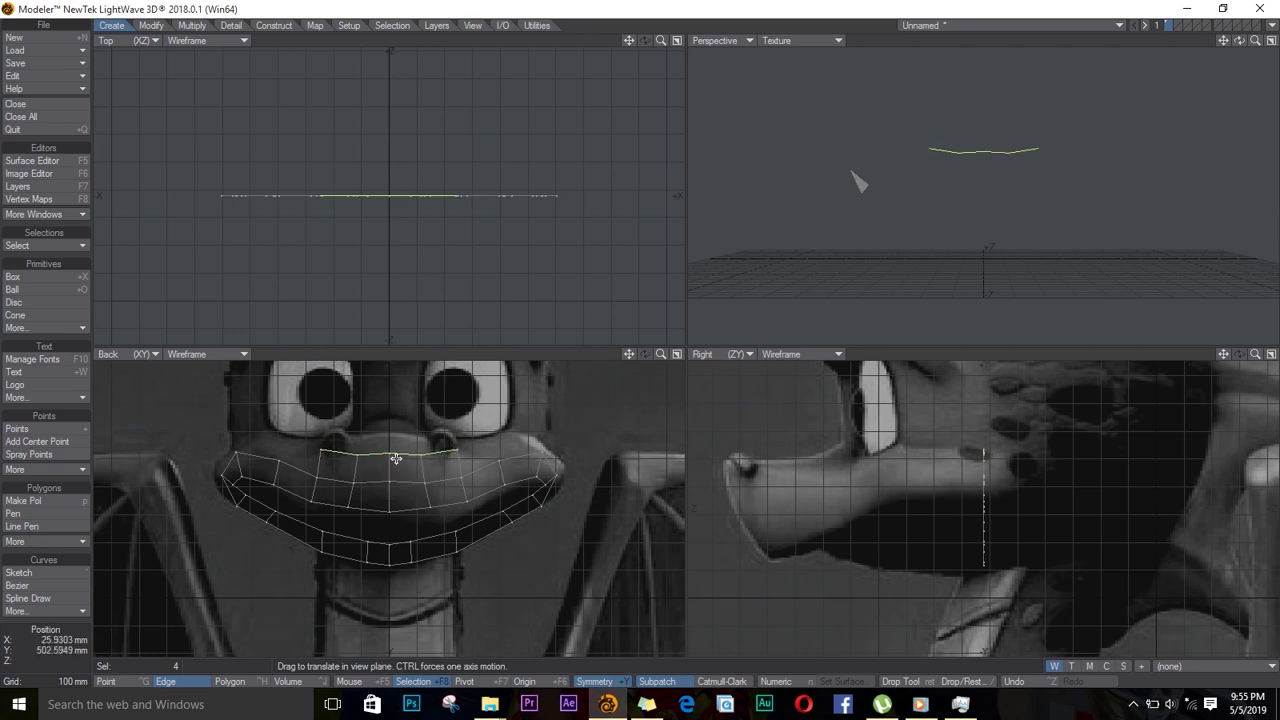
Extend the two central top edges of the snout upward between the eyes to the top of the forehead, widening the last row
key(space)
click(434, 450)
key(t)
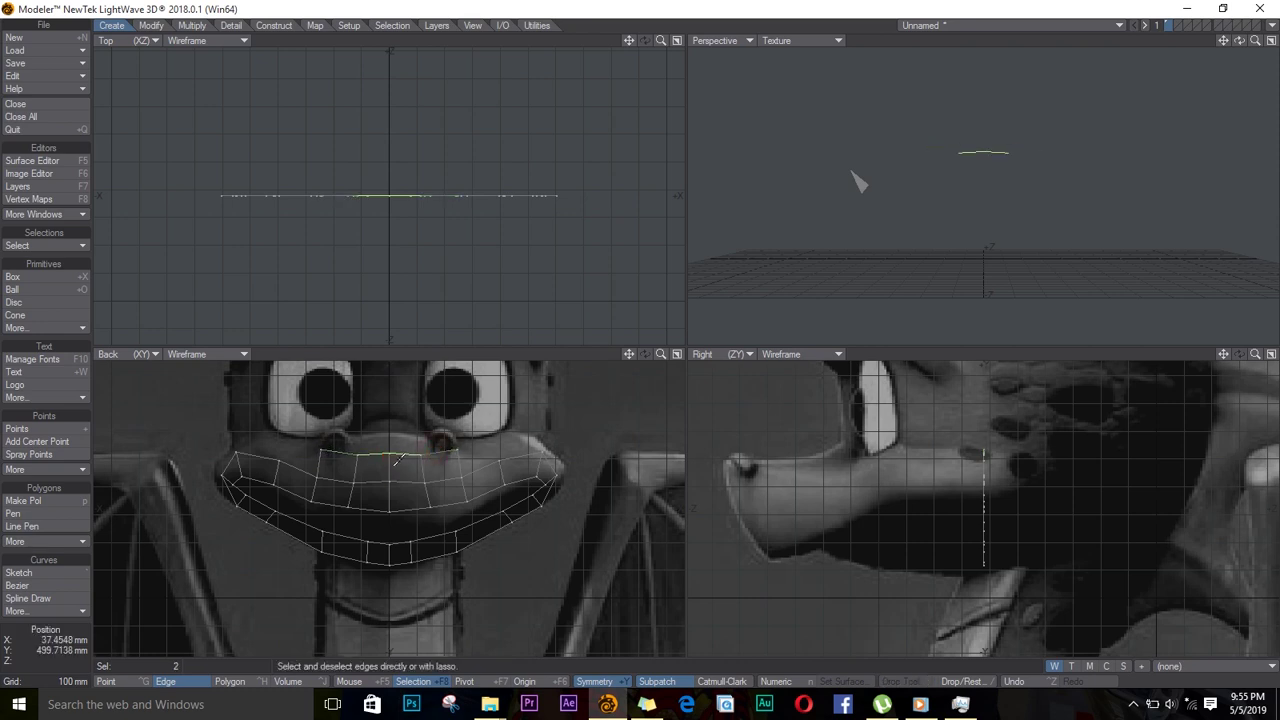
drag(397, 459, 423, 426)
key(e)
key(space)
key(space)
key(space)
key(space)
click(393, 523)
key(t)
key(space)
key(slash)
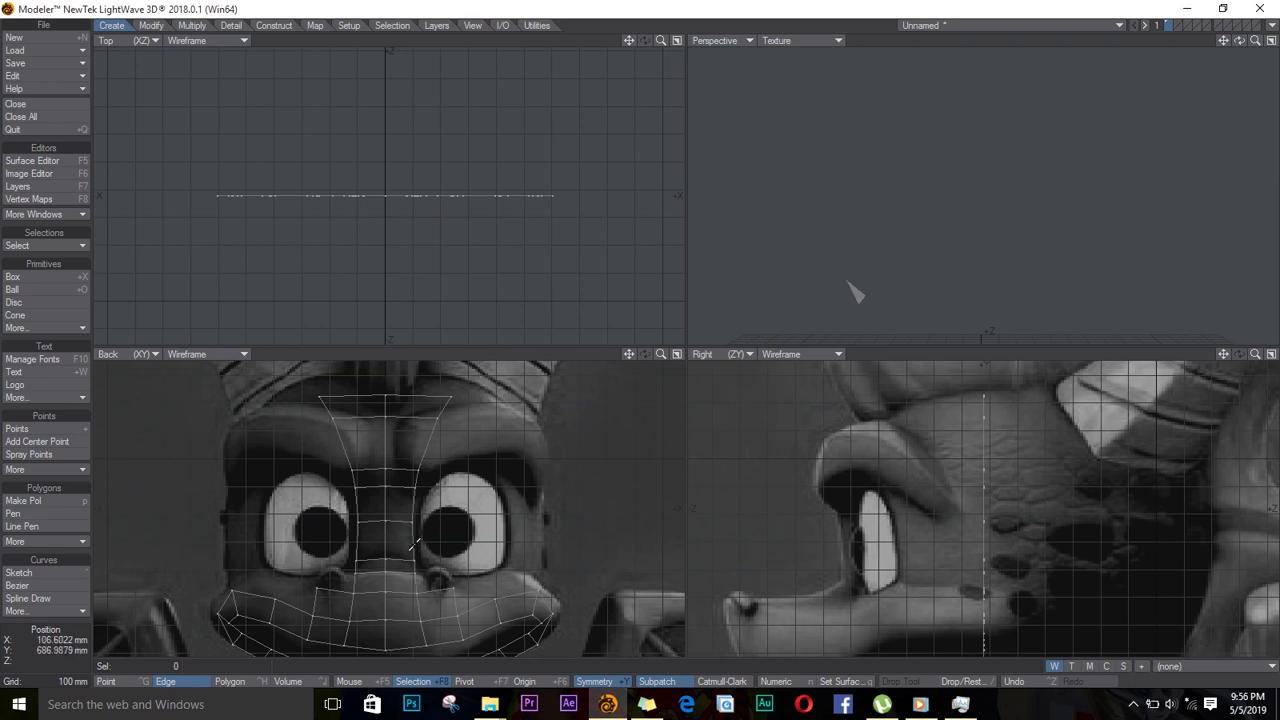
Extend the side edges of the upper nose bridge outward over the tops of both eyes, rotating them to follow the brow
click(417, 478)
key(e)
key(t)
drag(420, 474, 494, 470)
key(y)
key(t)
key(e)
key(t)
key(e)
key(t)
key(y)
key(t)
Continue the brow strips around the upper outer corners and partway down the outer side of each eye
drag(494, 472, 511, 540)
key(e)
key(t)
key(y)
key(t)
Split the two nose bridge polygons between the eyes with Band Saw Pro
click(394, 540)
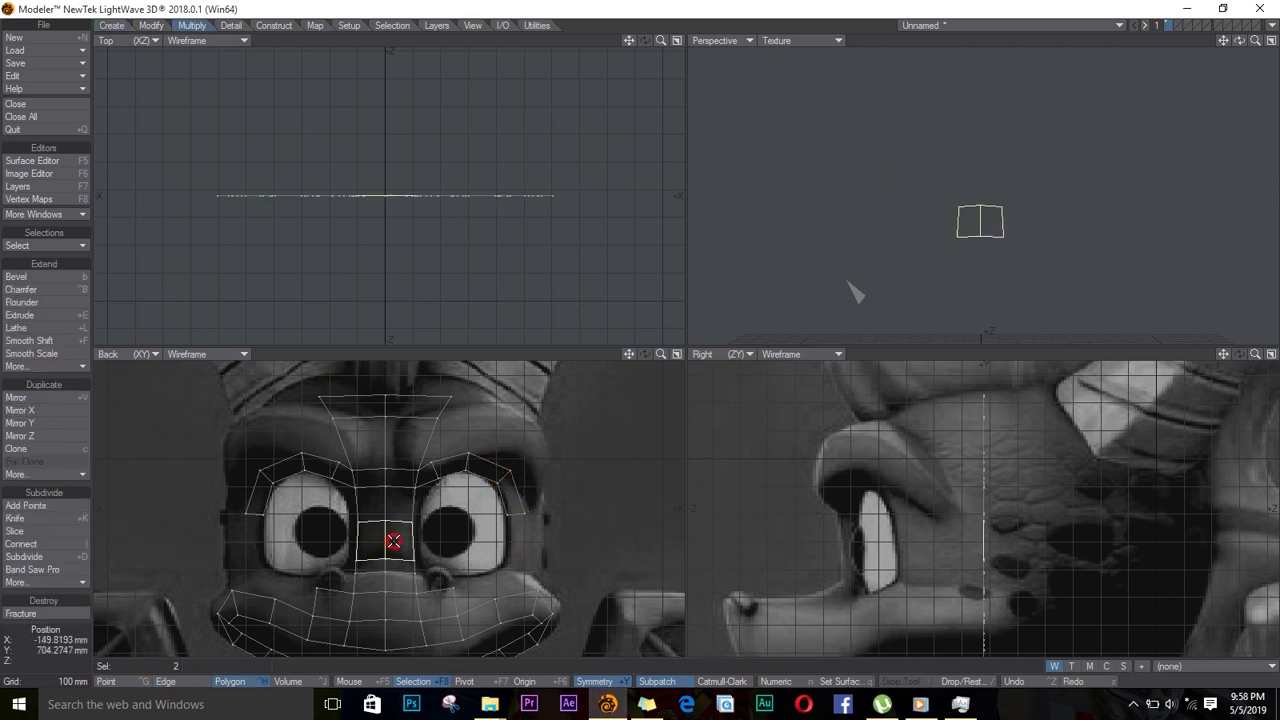
click(60, 571)
key(space)
key(slash)
Extend the lower side edges of the nose bridge beneath both eyes and up their outer sides, rotating them to follow the eye outline
click(413, 548)
key(slash)
key(space)
key(space)
click(416, 548)
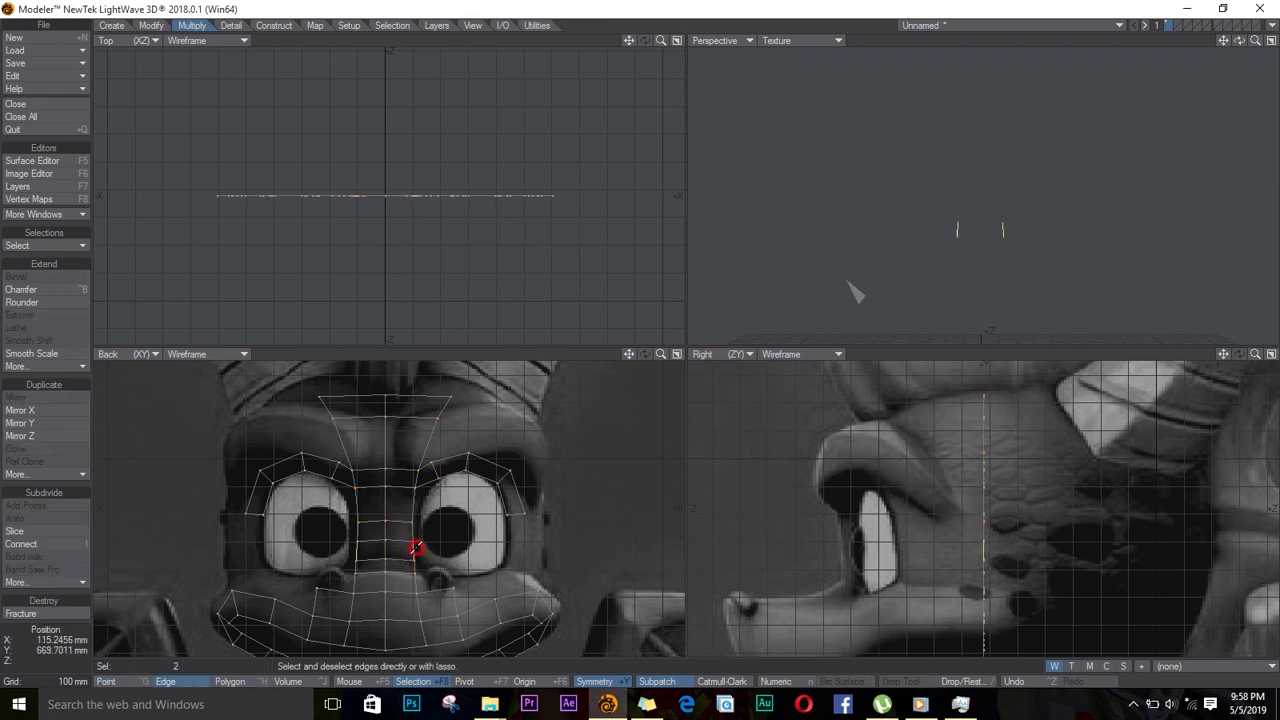
key(t)
drag(405, 567, 521, 527)
key(e)
key(e)
key(e)
key(y)
key(t)
key(space)
key(e)
key(t)
key(y)
key(t)
Close the remaining gap on the outer side of each eye loop with a polygon made from the four points around it
key(slash)
key(ctrl+g)
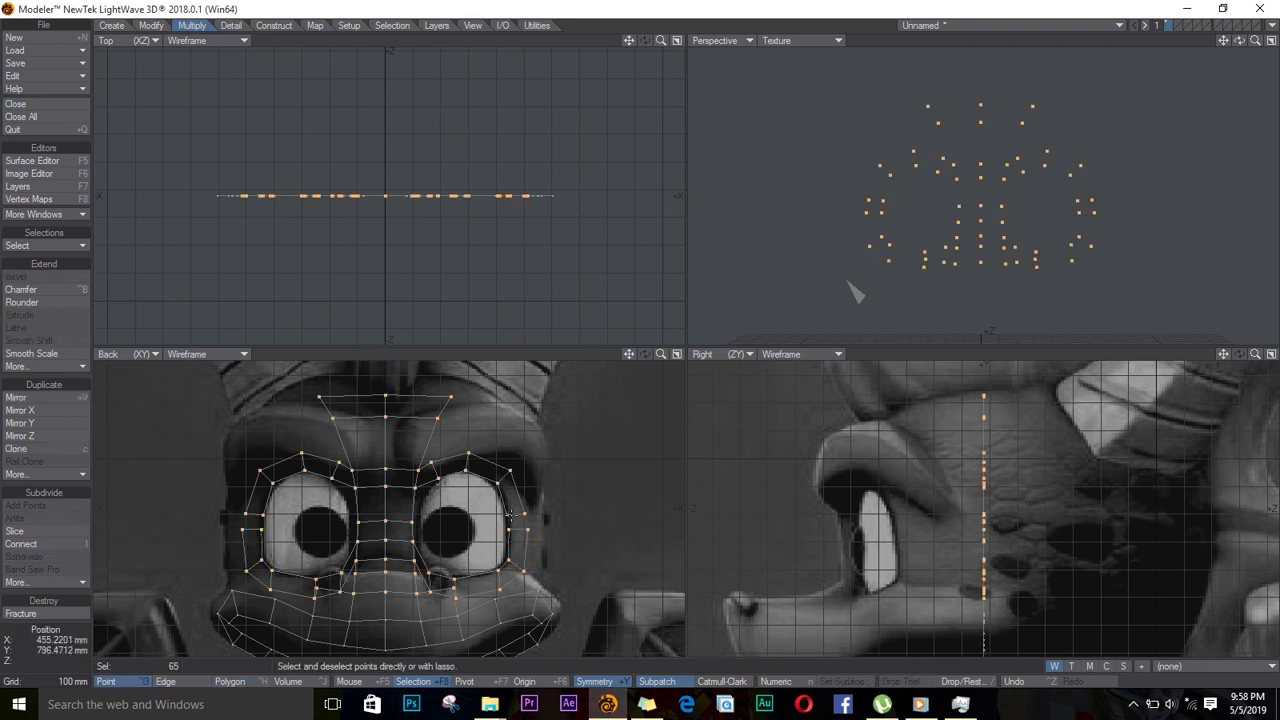
key(slash)
click(507, 514)
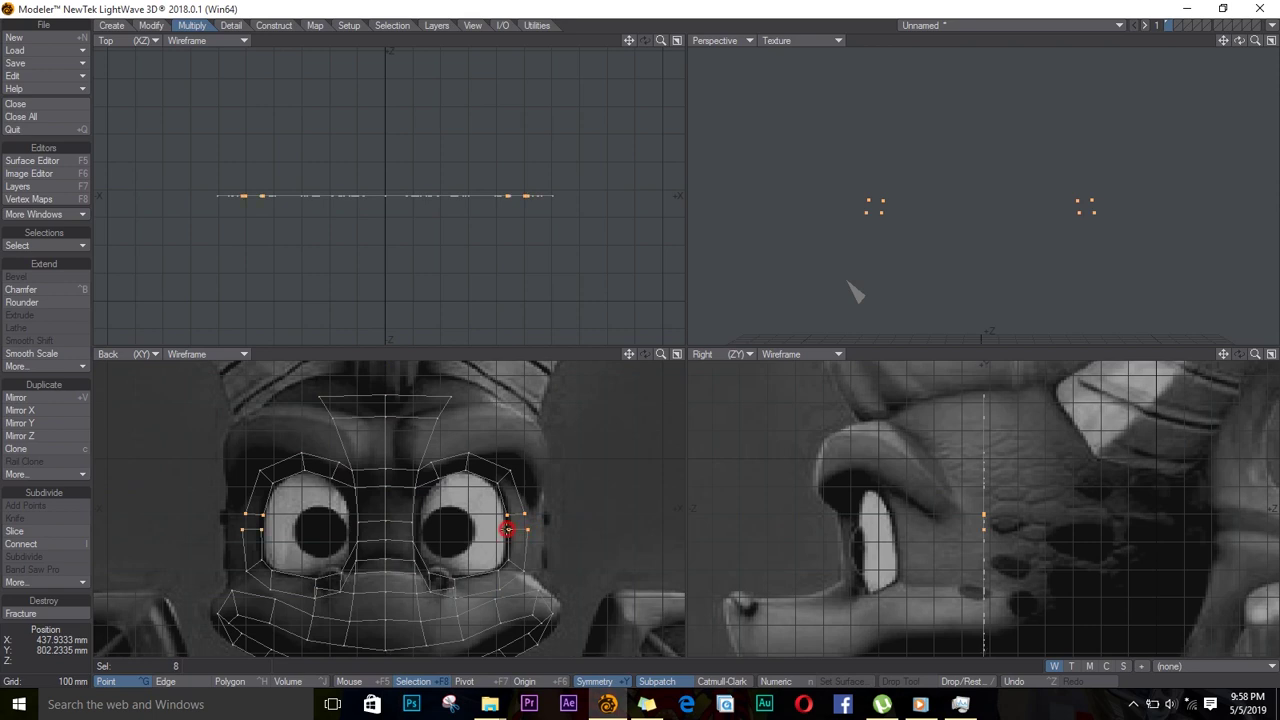
key(p)
key(slash)
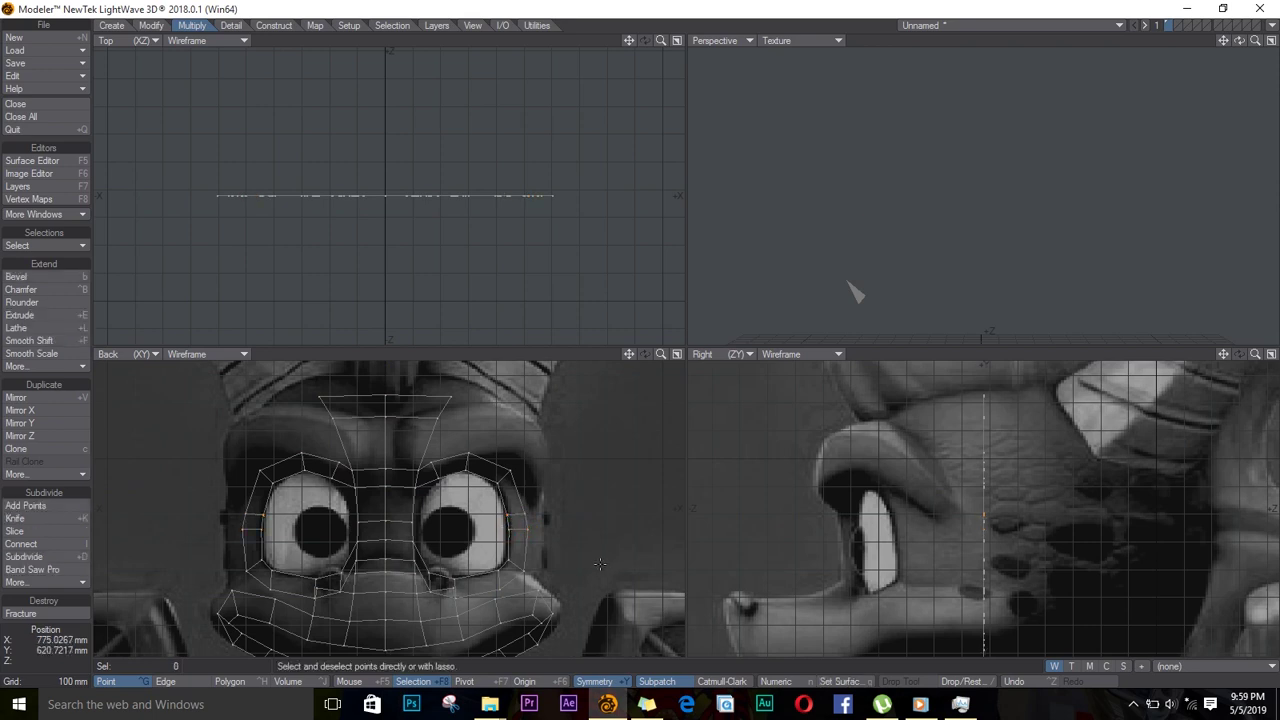
Save the object as Character 3 Dragon in the Charecter 3 folder under Image Texture
key(s)
click(283, 62)
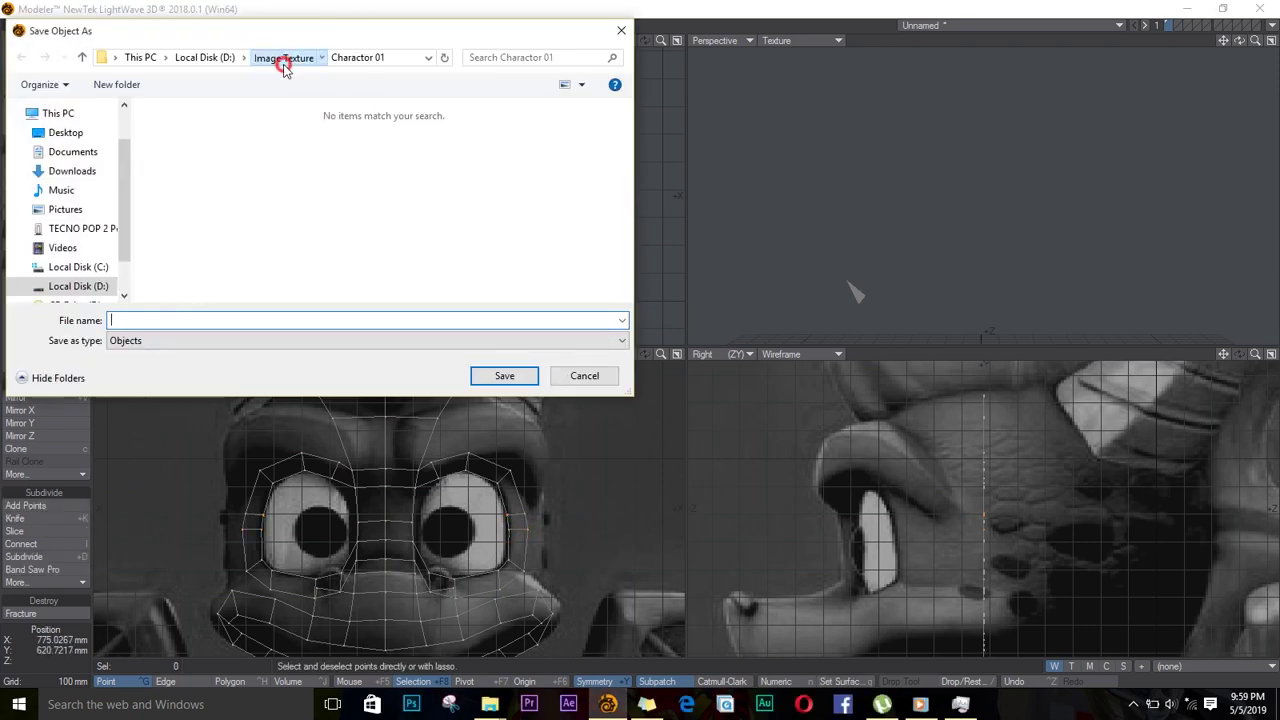
double_click(282, 245)
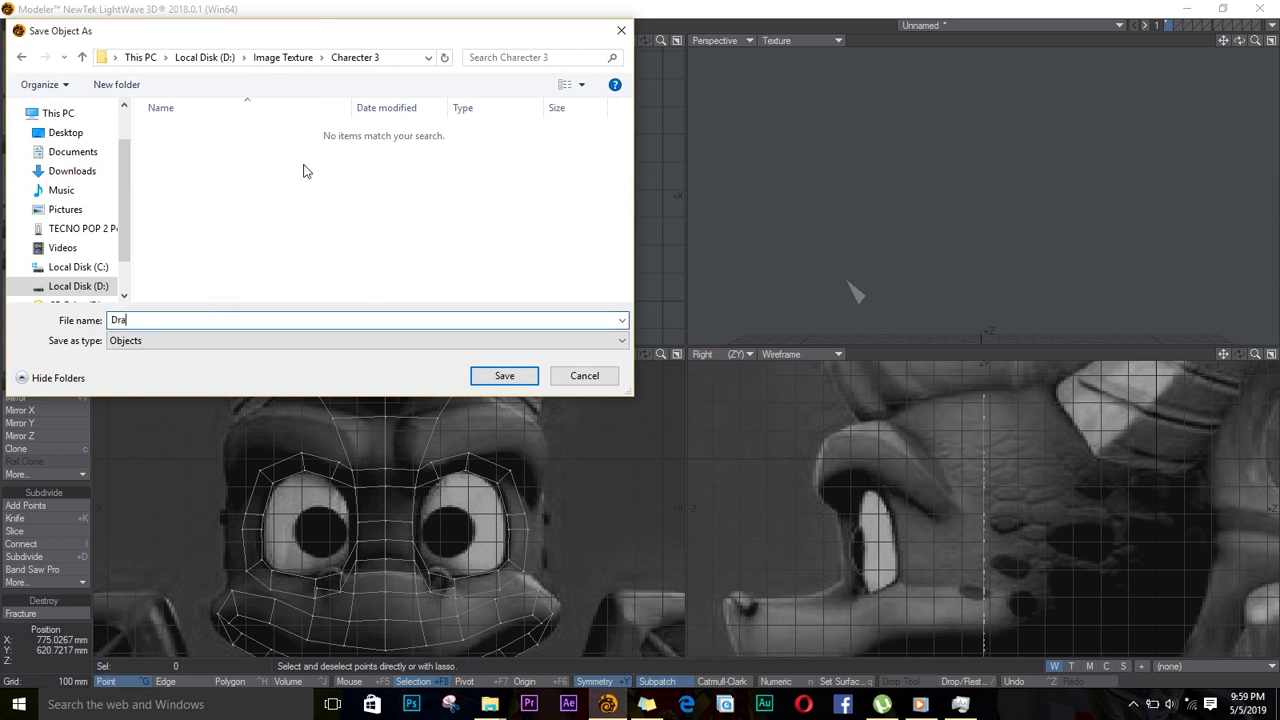
text(Character 3)
key(Return)
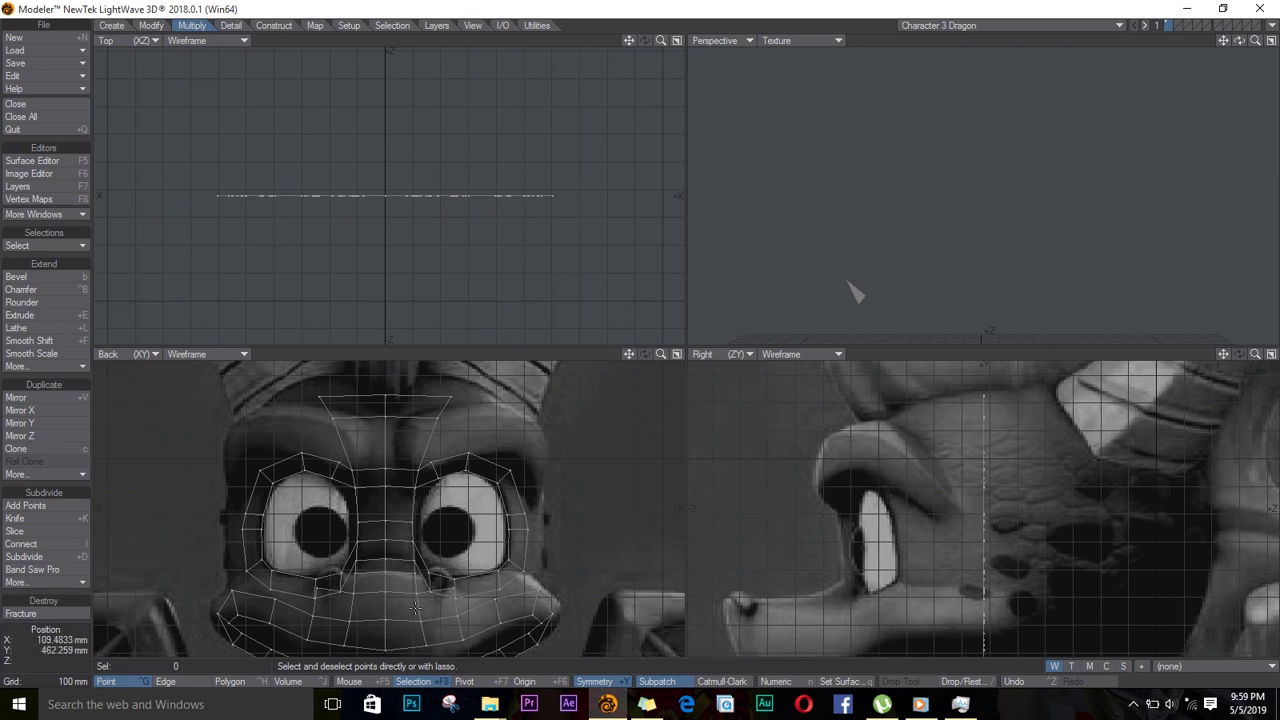
Move the four edges along the top of the upper lip downward, away from the nostrils
key(space)
click(374, 591)
shift+click(423, 591)
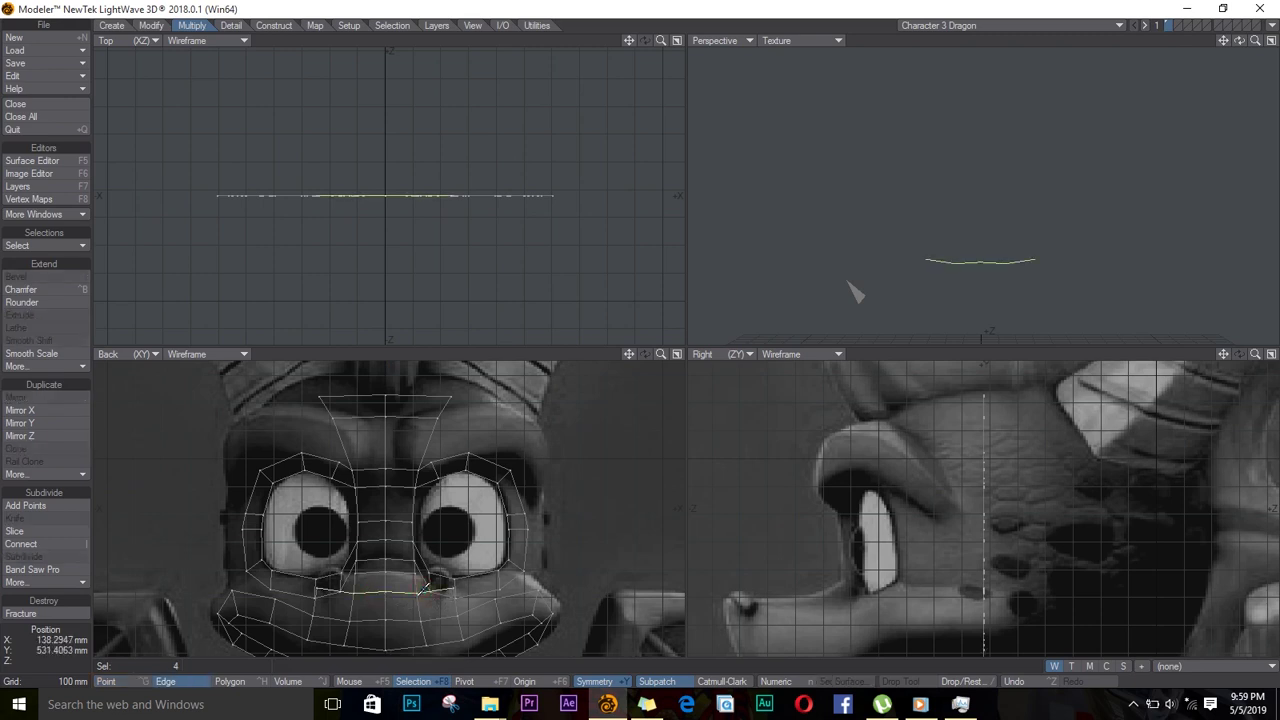
key(t)
drag(419, 588, 421, 608)
key(slash)
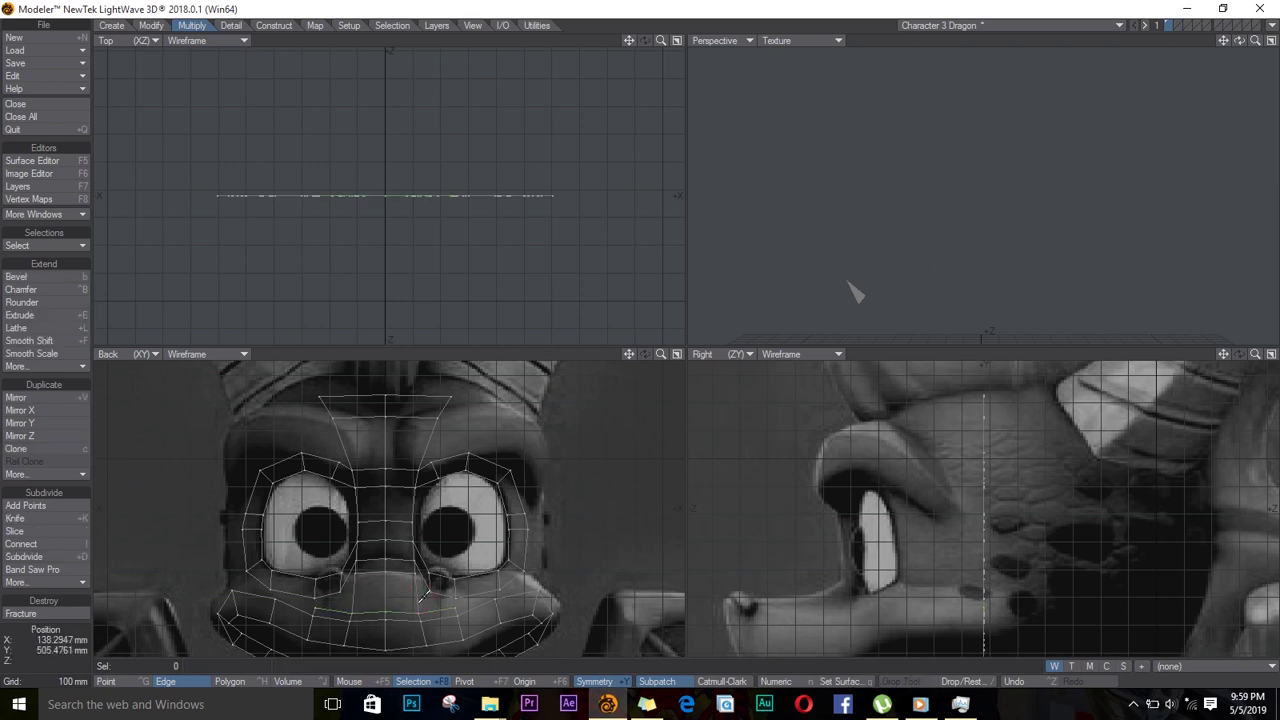
Lower the two edges at the base of the nose bridge to nostril level and scale them slightly wider
click(388, 575)
key(t)
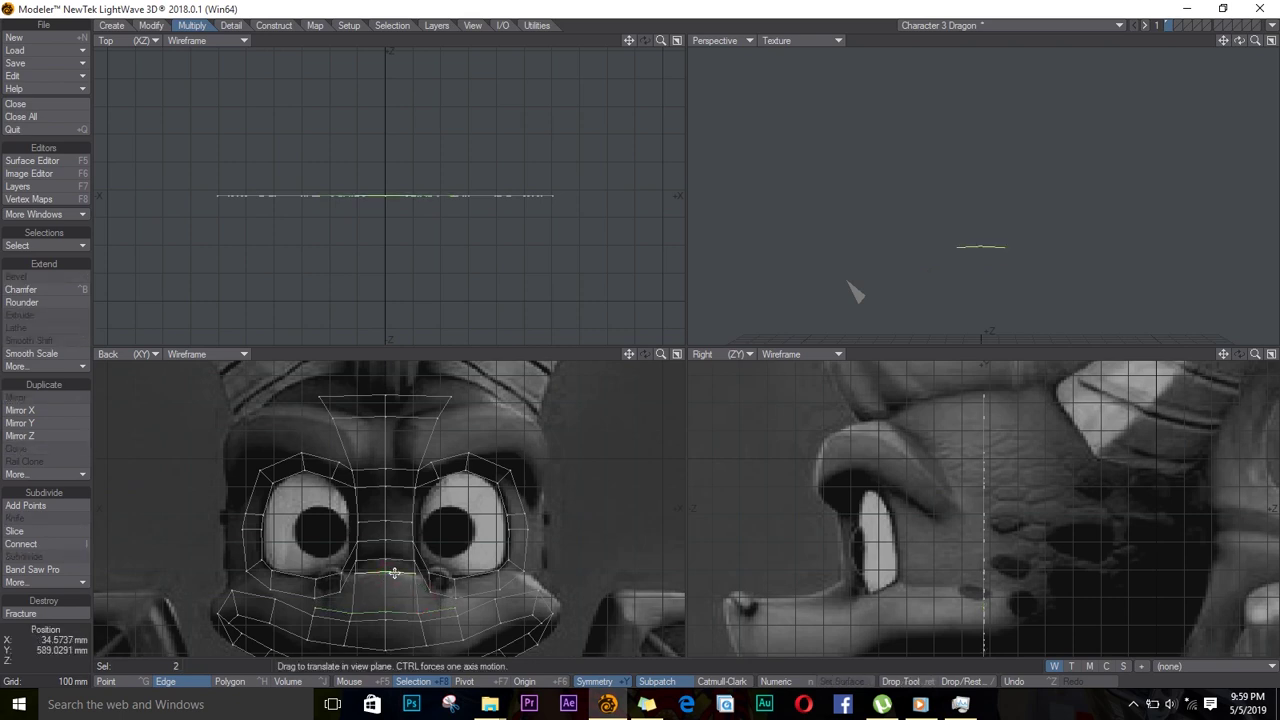
drag(393, 572, 389, 589)
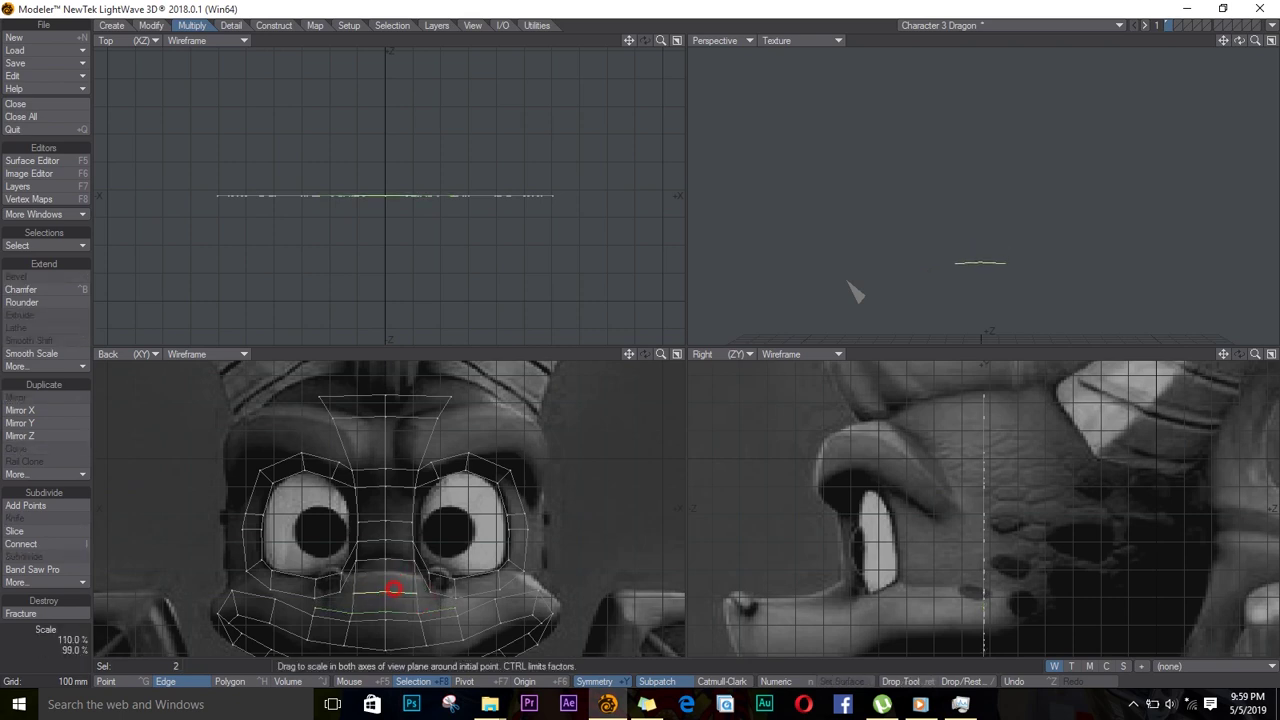
key(space)
key(slash)
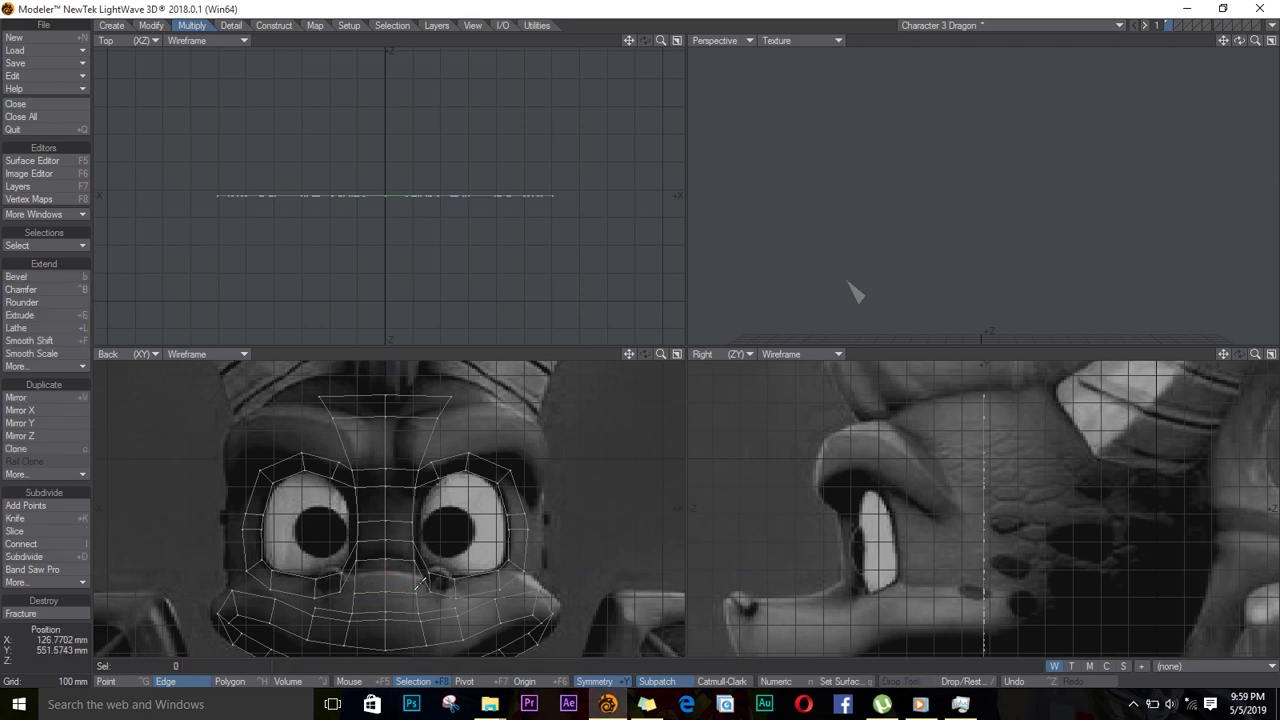
Extend the side edges of the nose base outward and down to the inner side of each nostril, rotating and stretching them to fit
alt+drag(443, 548, 466, 451)
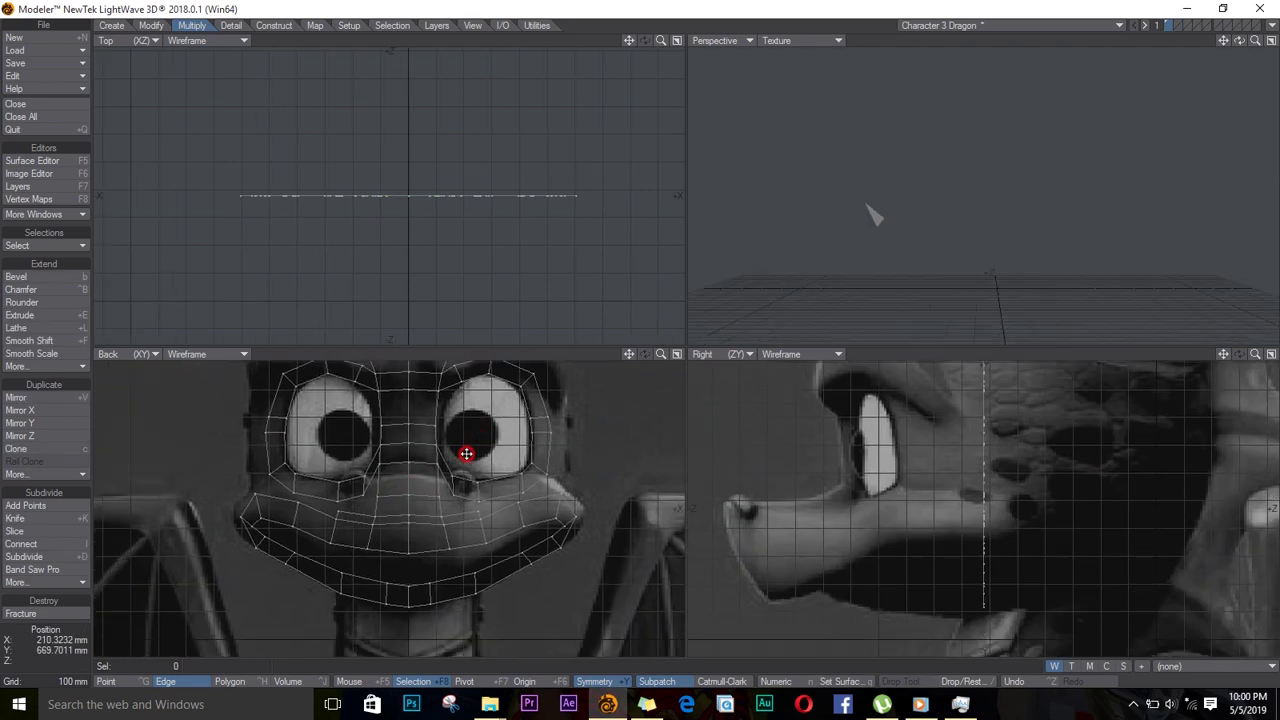
scroll(477, 494, up, 2)
click(352, 484)
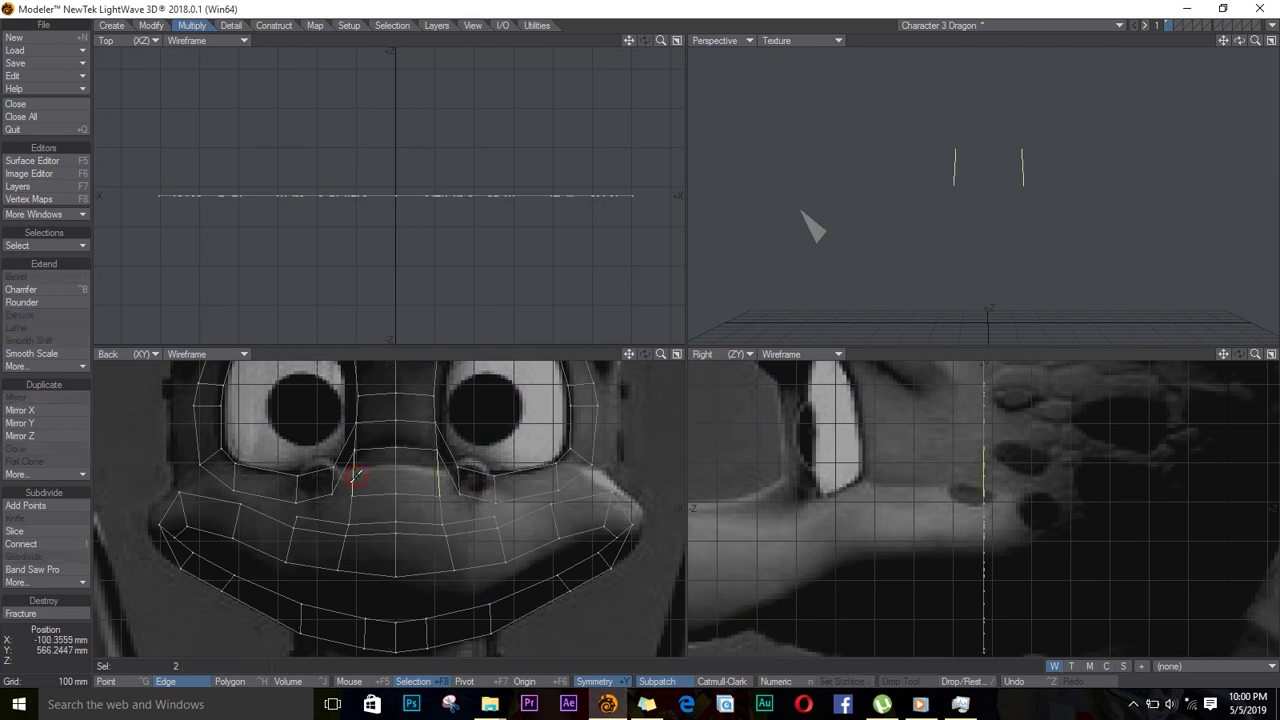
key(t)
drag(451, 490, 453, 586)
key(y)
key(h)
key(t)
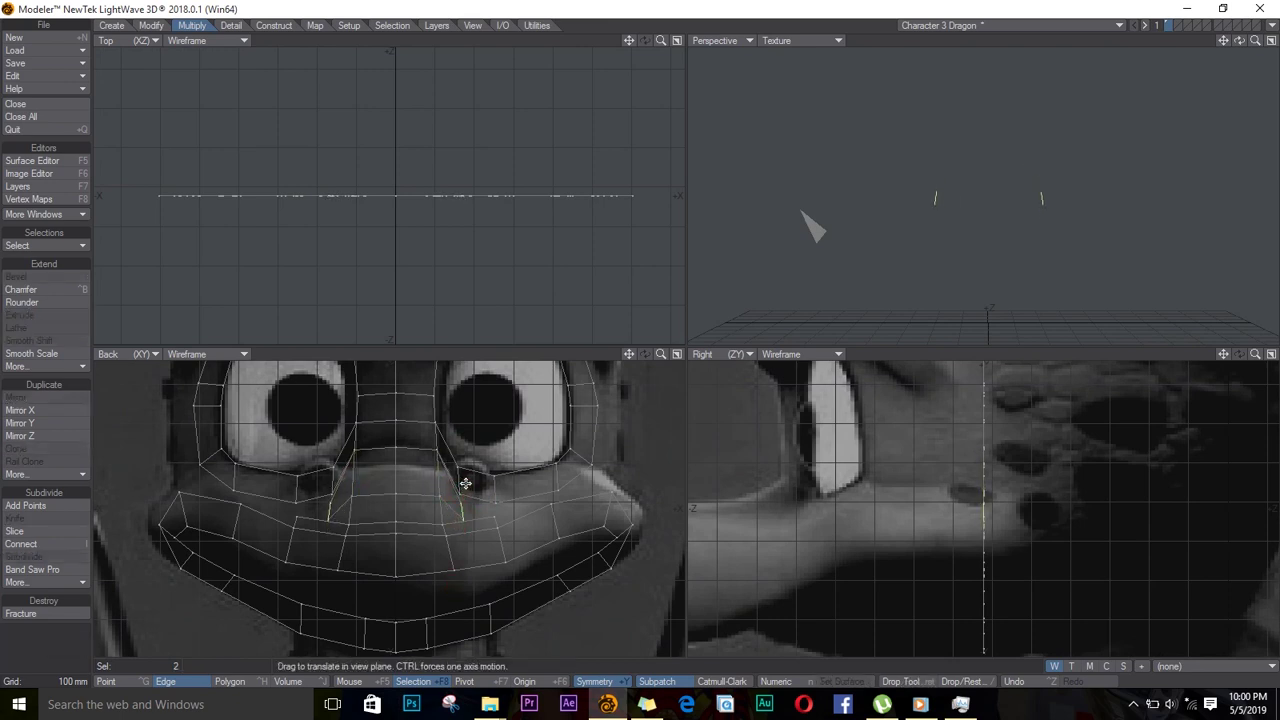
drag(464, 486, 466, 491)
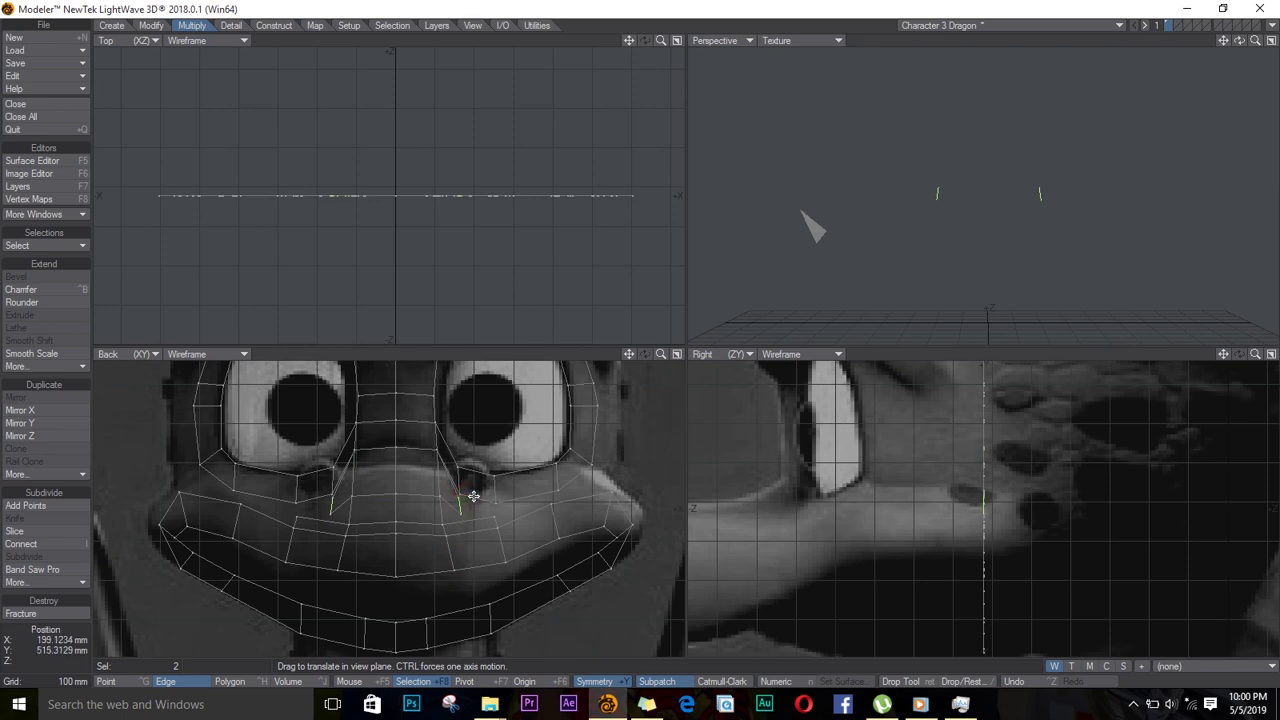
Weld the close point pairs beside the nostrils and extend the short edges below them outward under each nostril
key(ctrl+h)
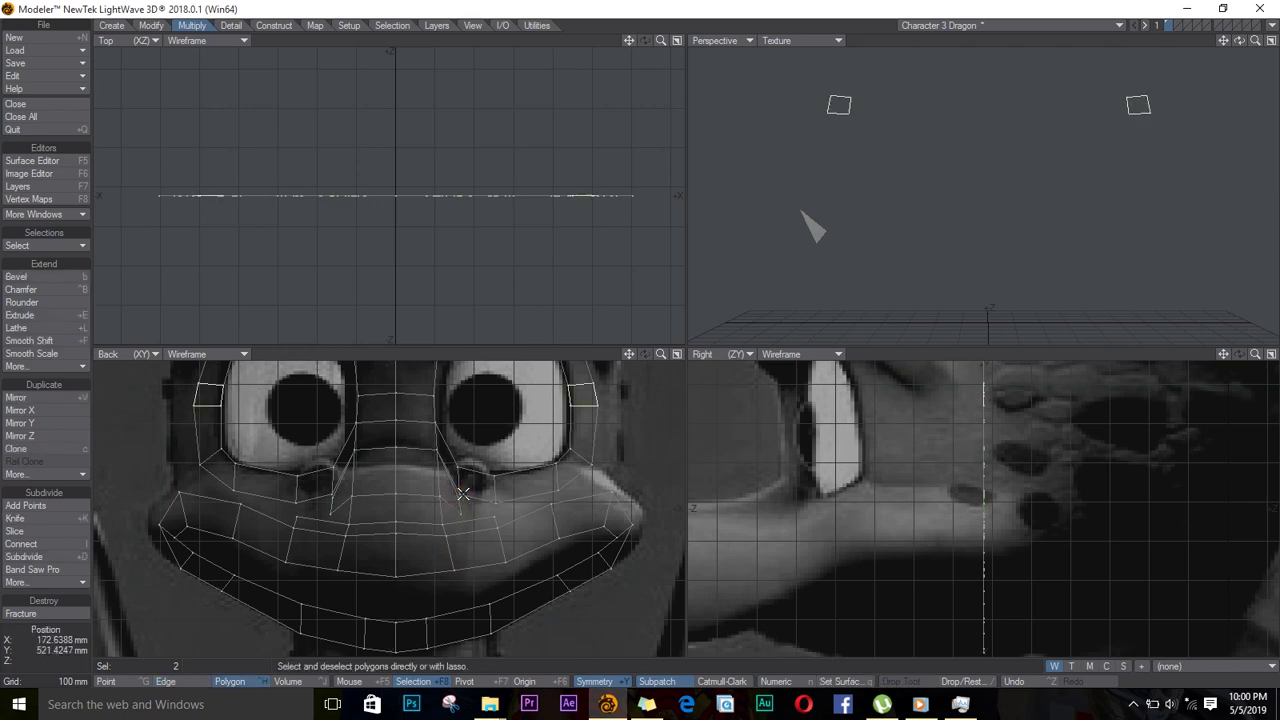
key(ctrl+g)
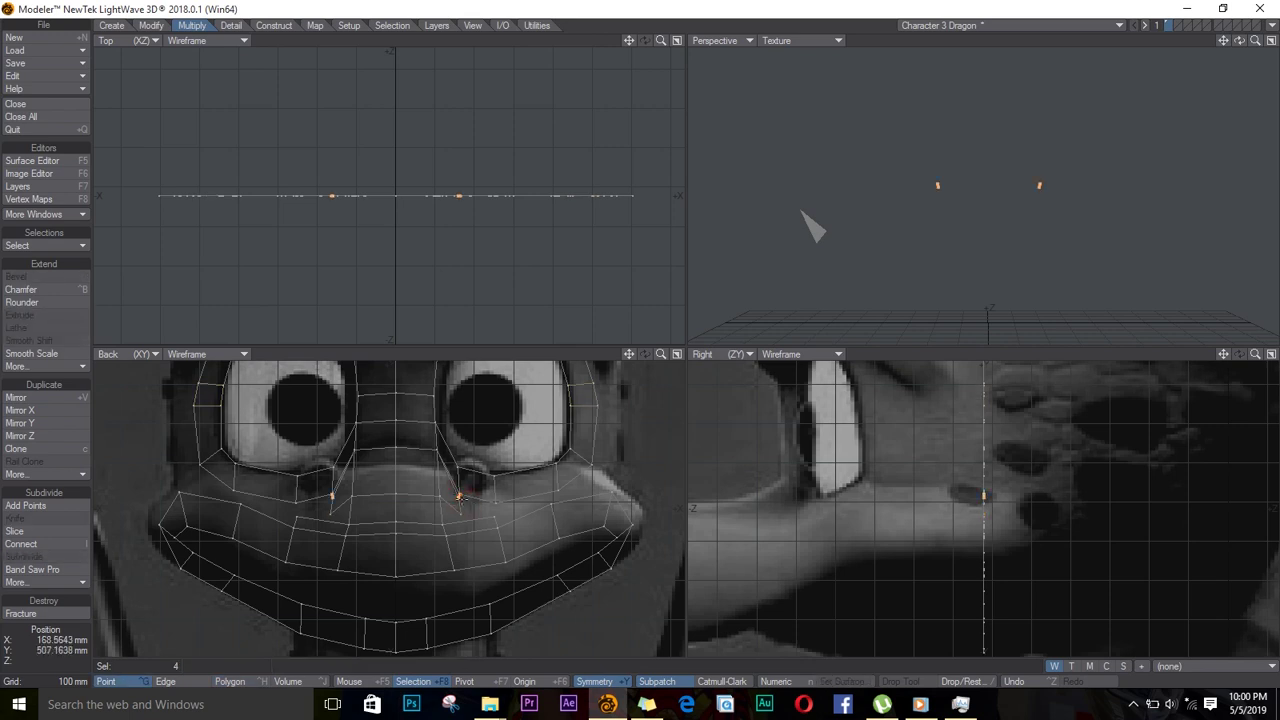
key(slash)
key(ctrl+h)
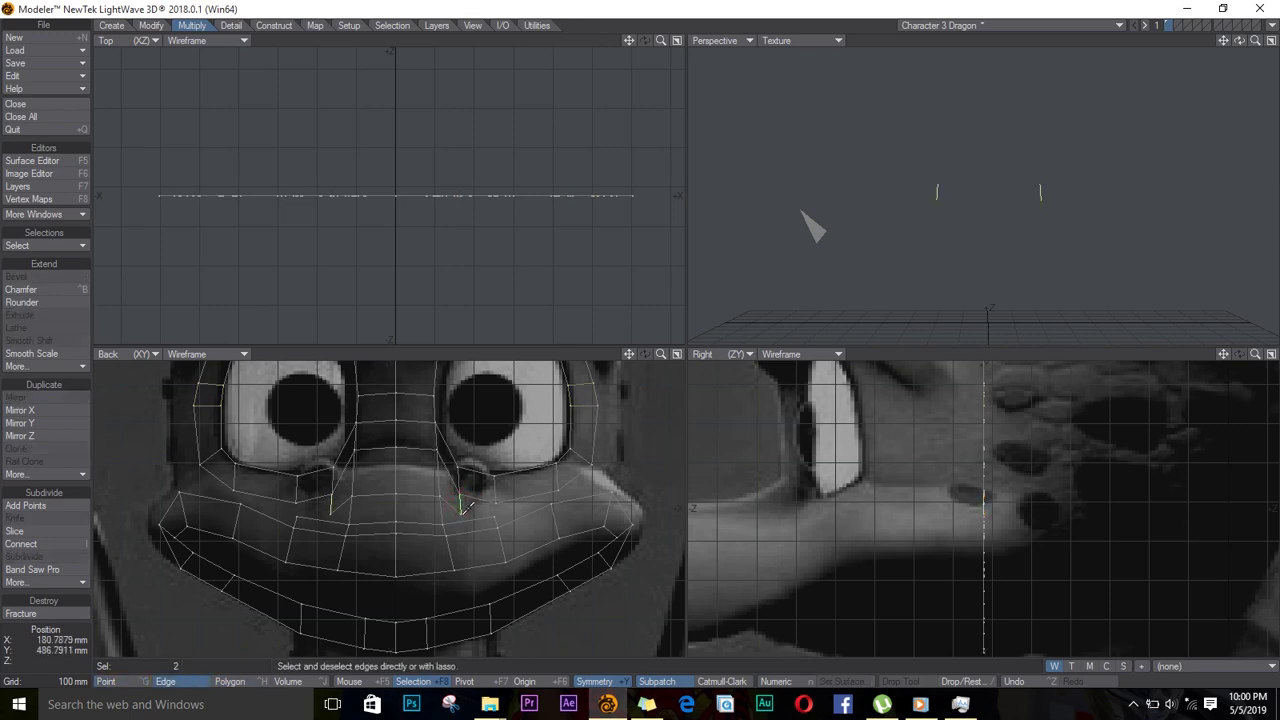
key(e)
key(t)
drag(479, 507, 516, 512)
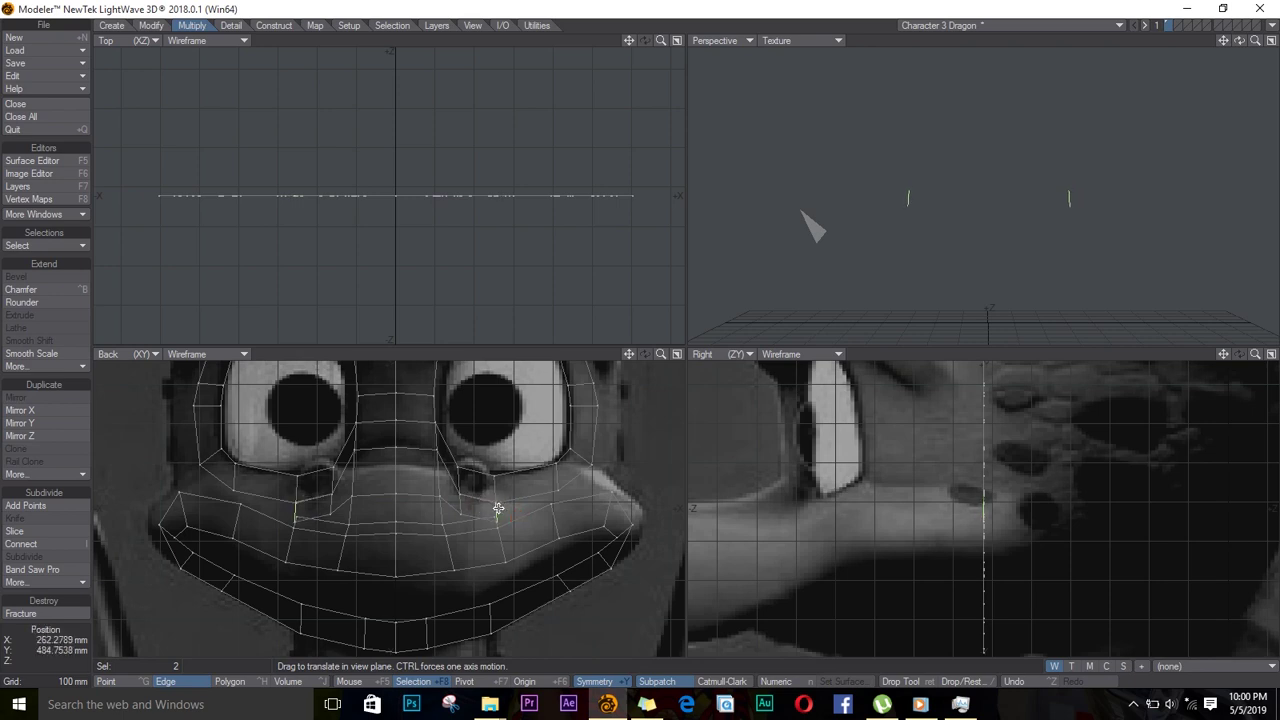
Weld the upper points of the nostril strips to the eye loops and reposition the surrounding points around the nostrils and under the eyes
key(space)
key(space)
key(space)
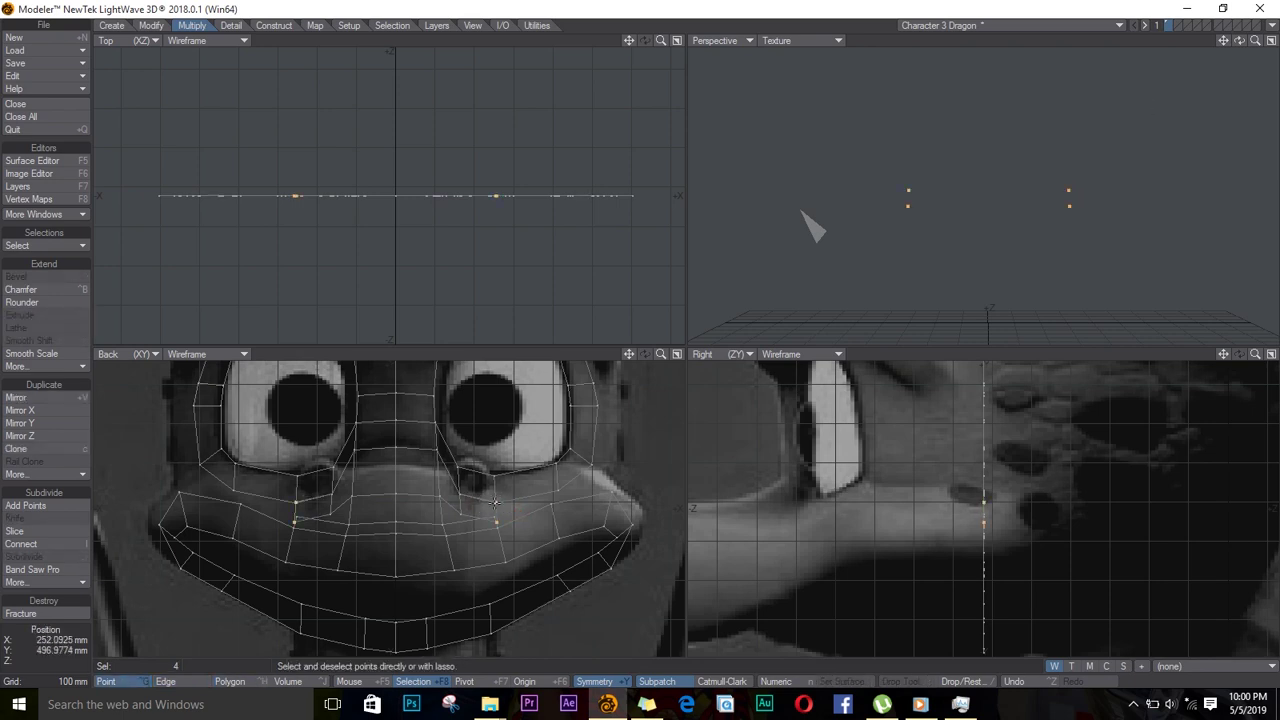
key(/)
click(494, 503)
key(/)
key(ctrl+t)
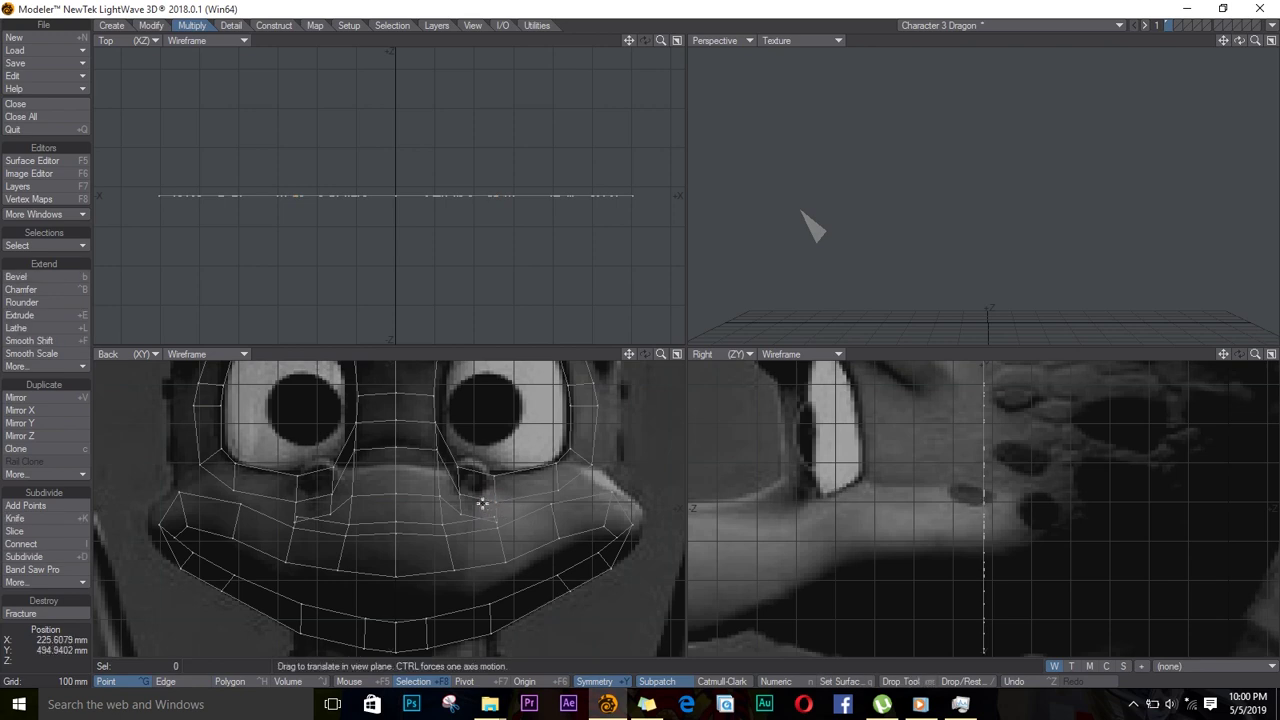
drag(462, 495, 493, 488)
drag(557, 491, 557, 476)
drag(592, 464, 585, 457)
drag(465, 515, 558, 491)
Extend the outer edges of the nostril strips about 160 mm outward beneath the eyes and adjust their end points to the eye loops
key(space)
key(space)
click(499, 494)
key(e)
key(t)
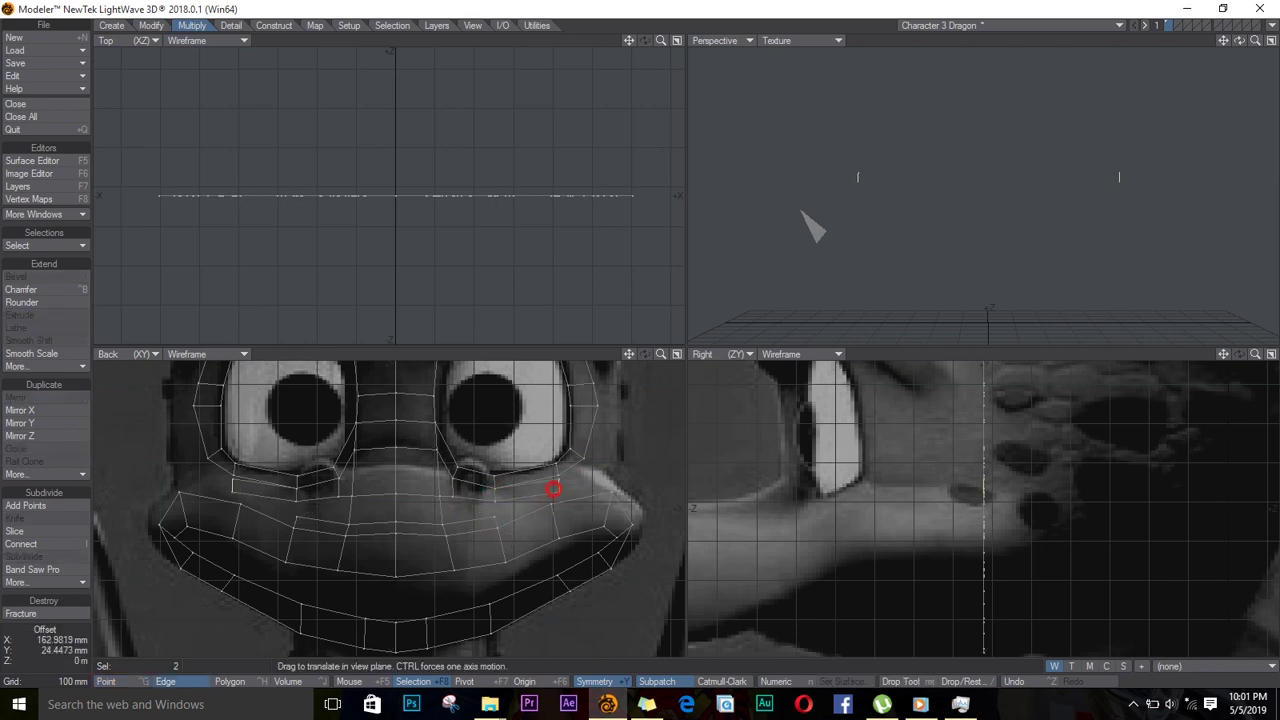
key(space)
key(ctrl+g)
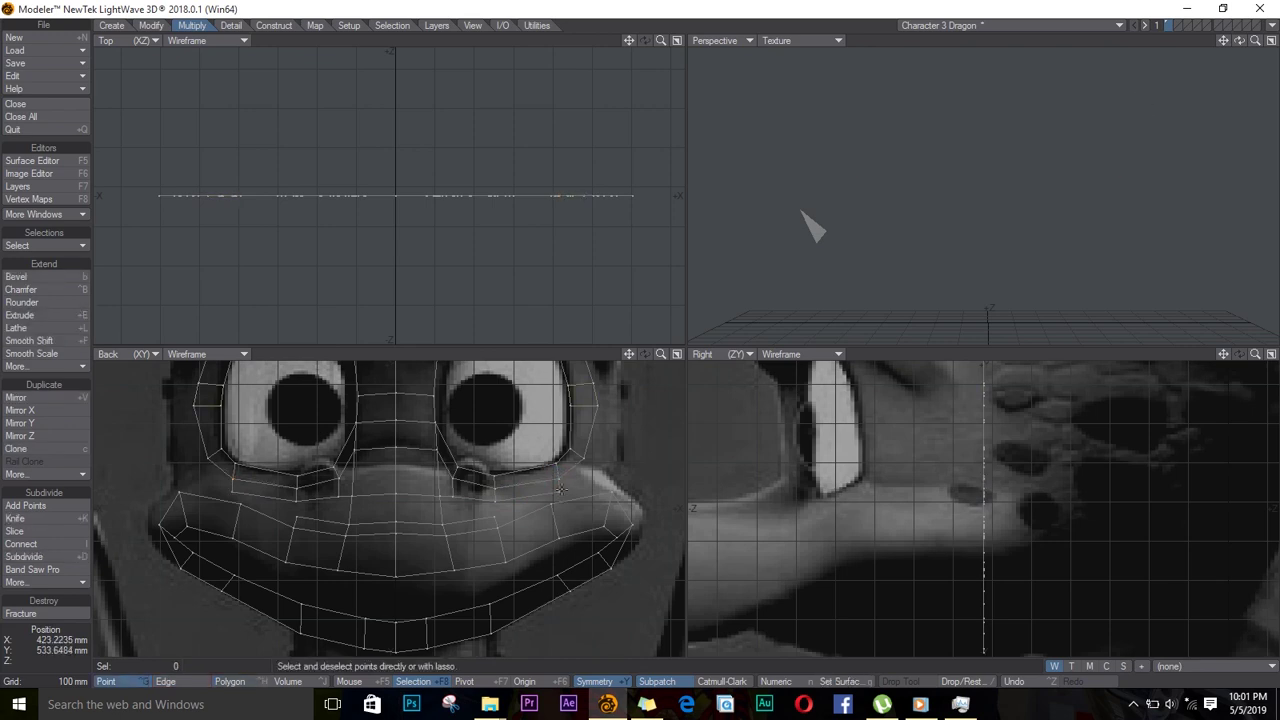
key(ctrl+t)
drag(558, 479, 559, 489)
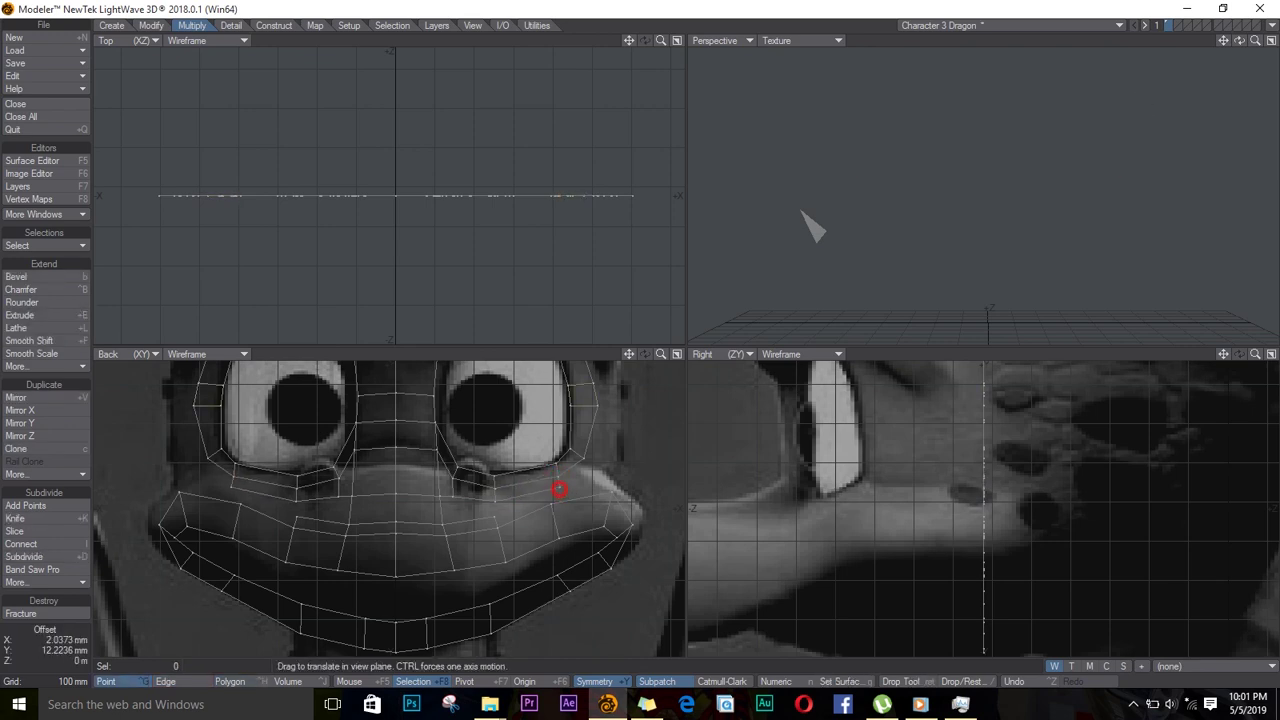
Move the two vertical edges between the nose base and upper lip outward toward the inner sides of the nostrils
key(space)
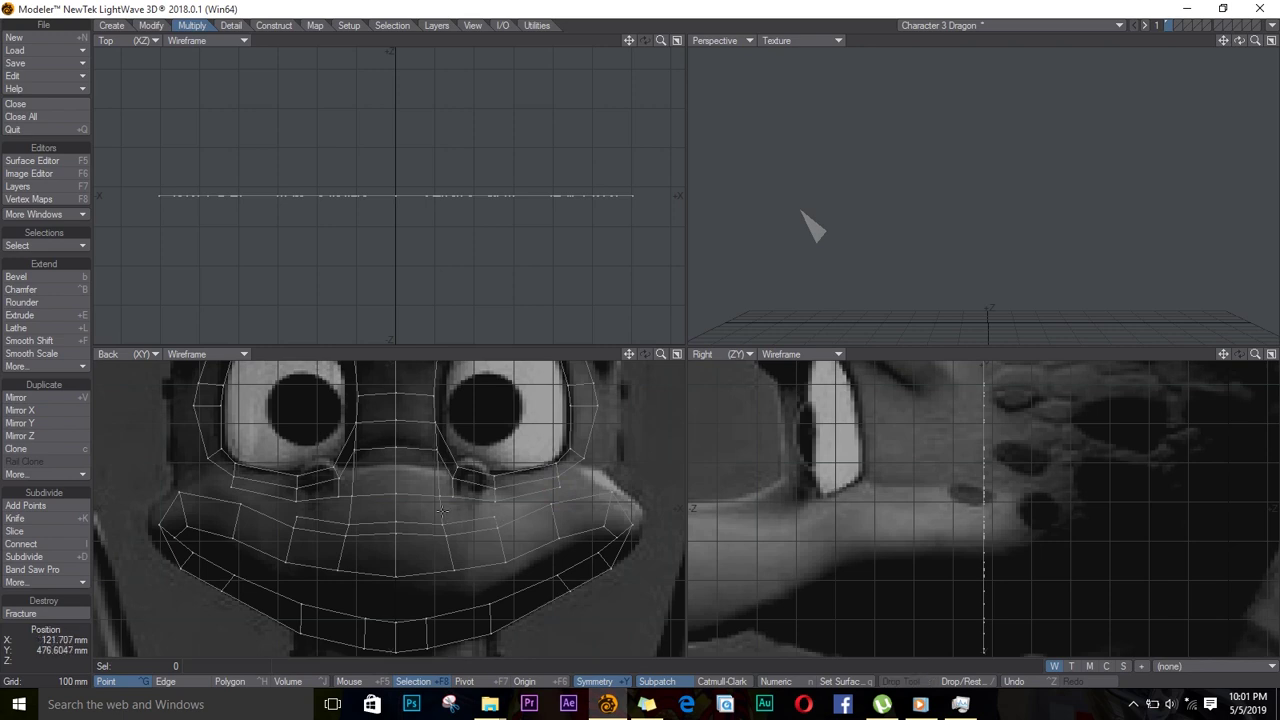
key(space)
click(442, 508)
key(t)
drag(450, 514, 464, 516)
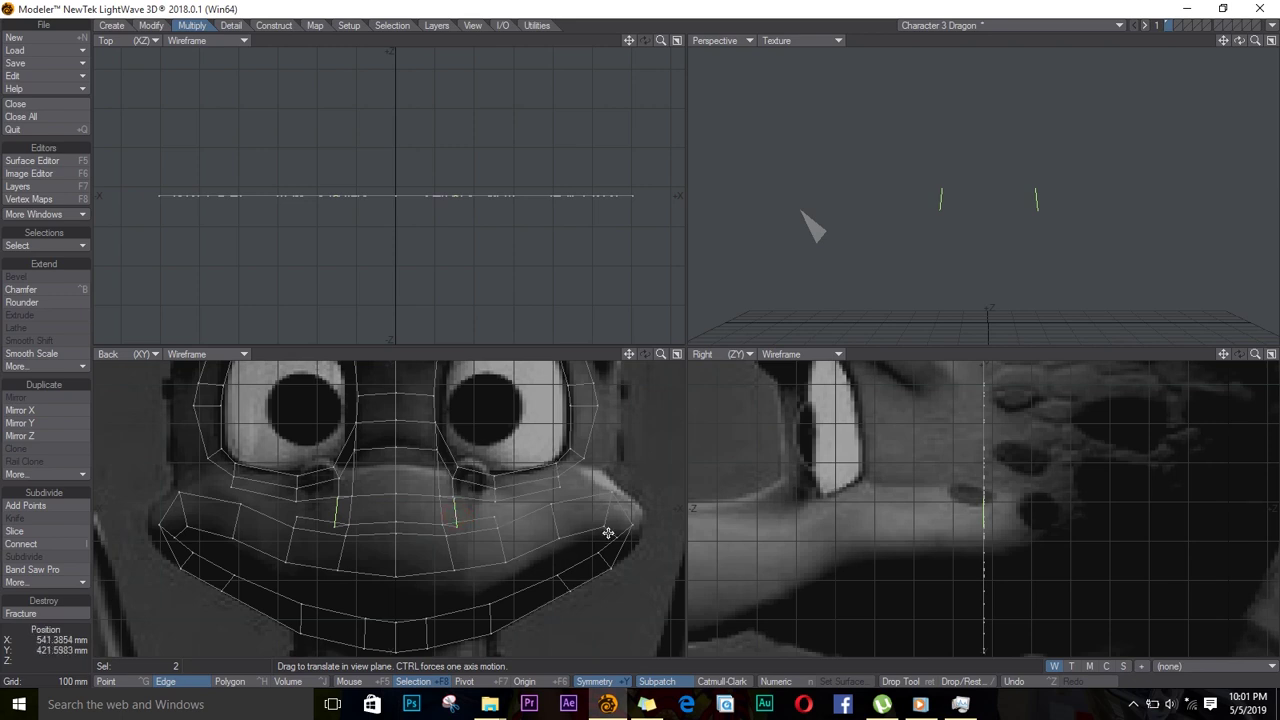
Join the points at the inner side of each nostril and raise the lower points of the adjoining vertical edges slightly
key(space)
key(space)
key(space)
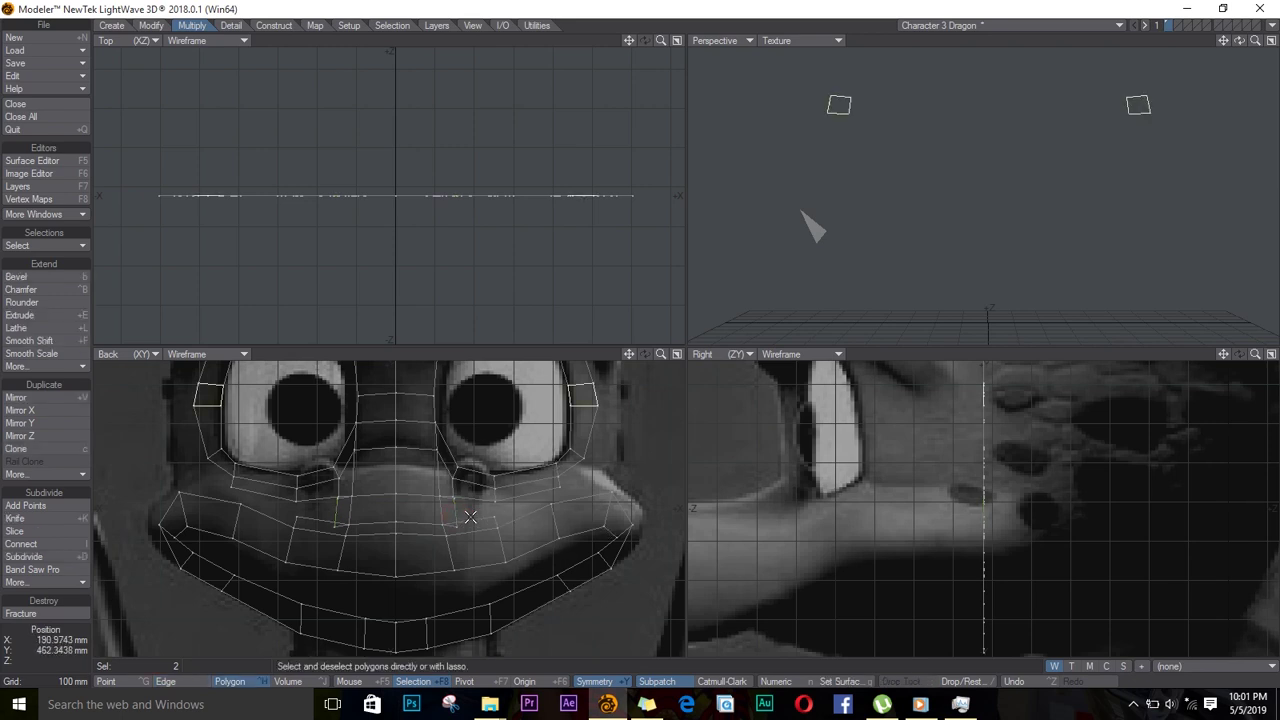
key(slash)
click(453, 496)
click(453, 495)
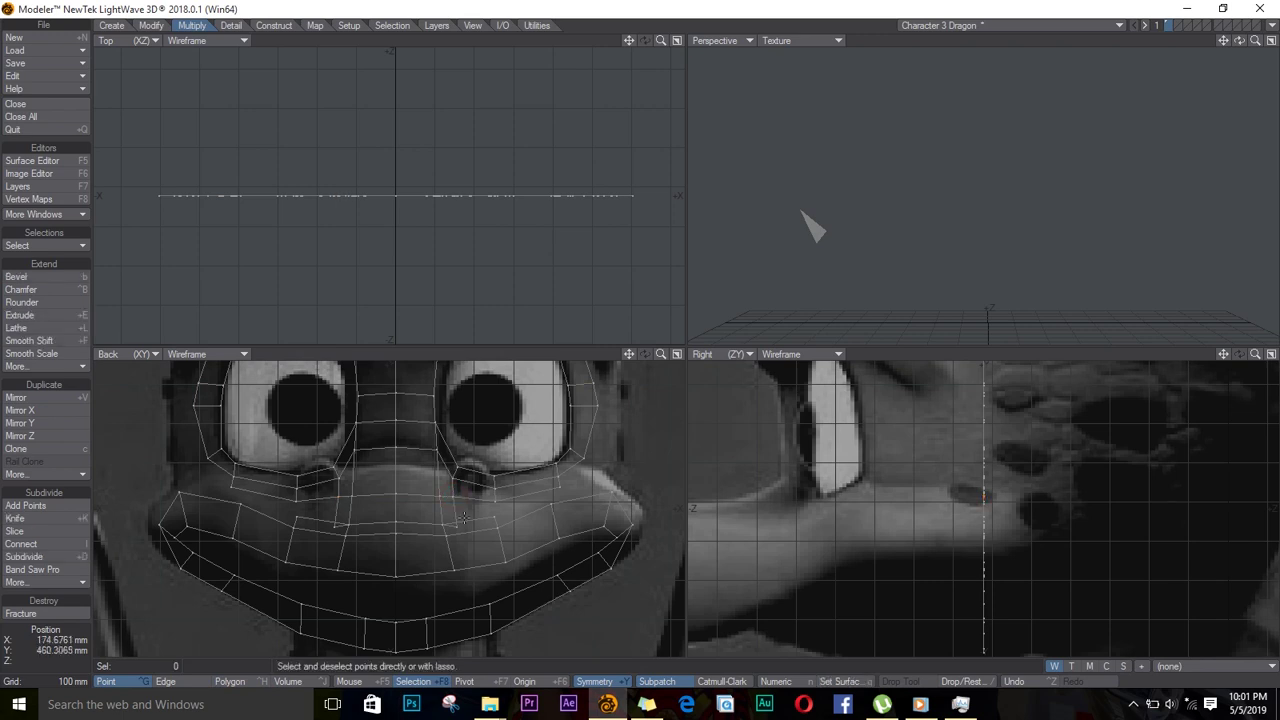
key(ctrl+t)
drag(455, 527, 455, 527)
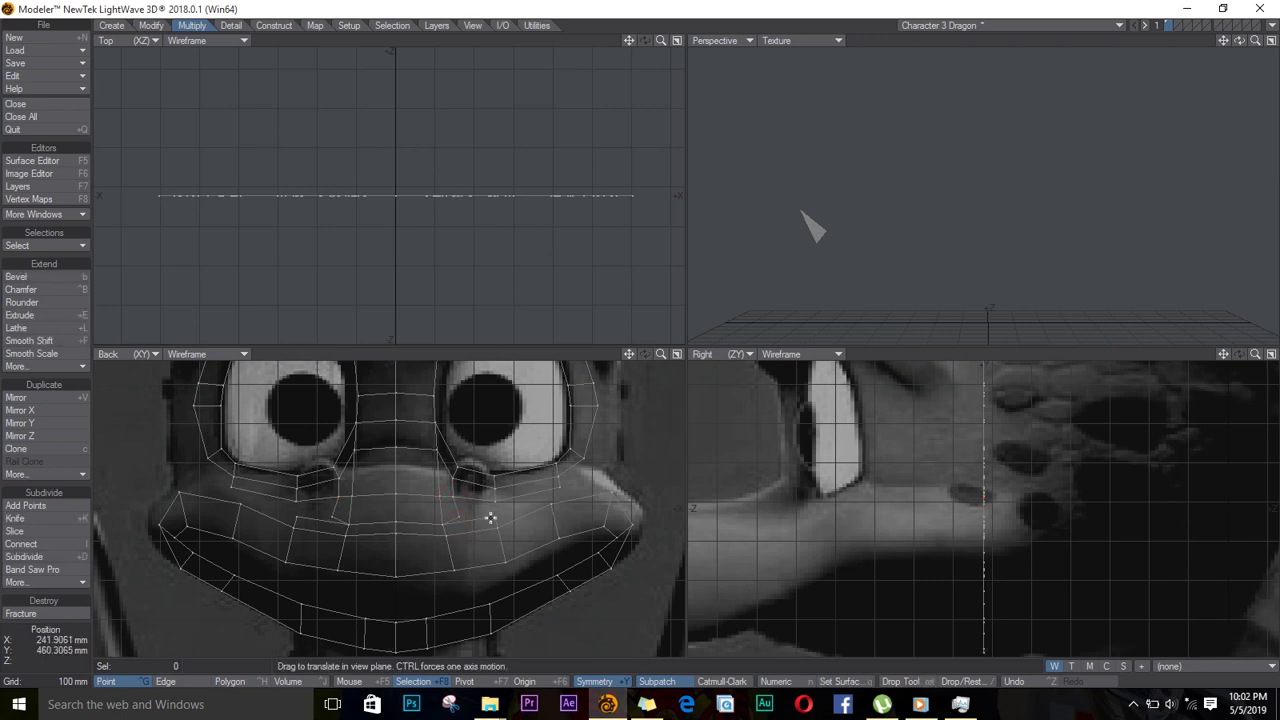
Move the column of three points on each side of the upper lip inward to below the nostrils' inner sides
key(space)
mouse_move(493, 516)
mouse_down()
mouse_move(509, 557)
mouse_move(501, 529)
mouse_move(486, 552)
mouse_up()
key(t)
key(space)
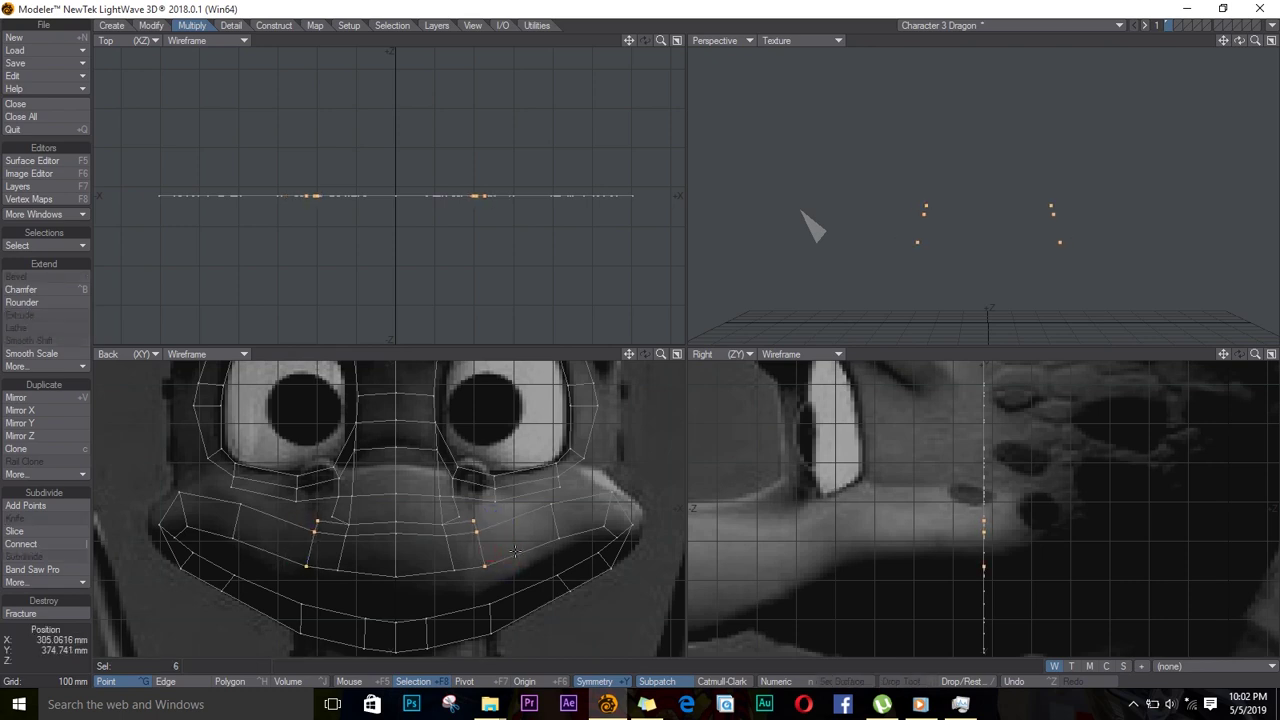
Weld the points below each nostril's inner side to the adjacent top points of the upper lip
key(slash)
click(458, 516)
key(ctrl+w)
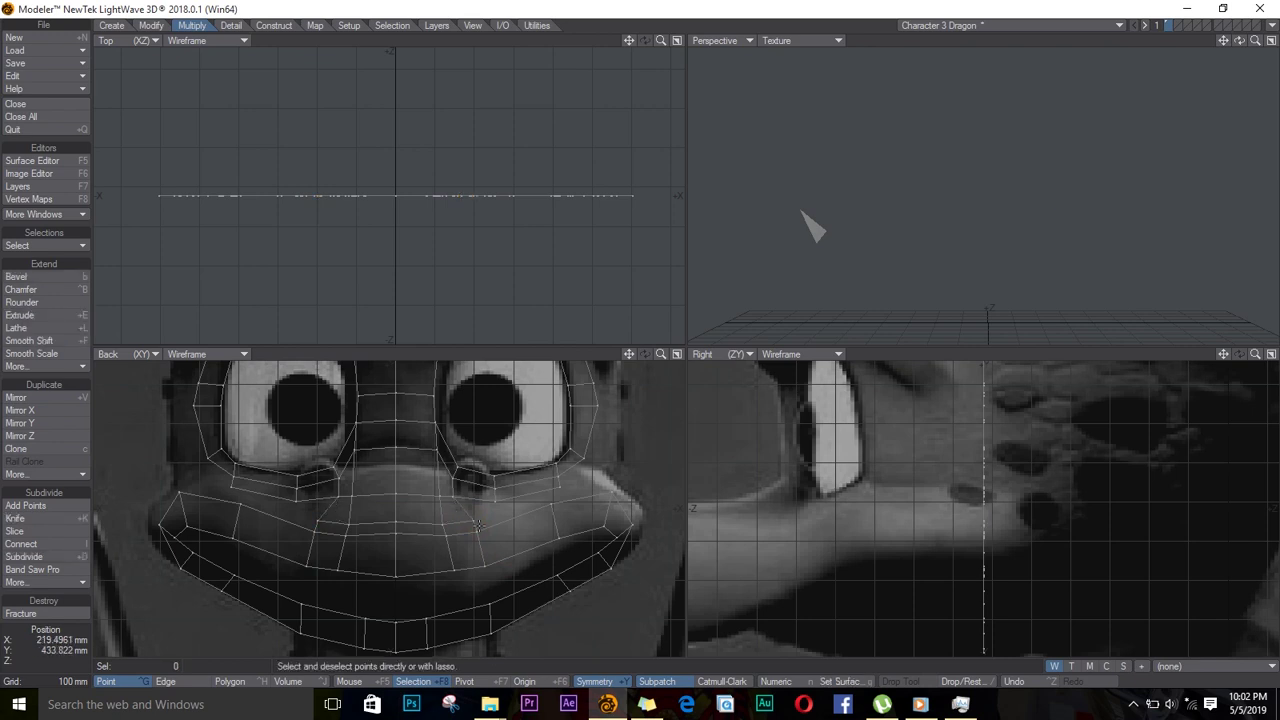
Extend the edge below each nostril outward to the nostril's outer side
key(space)
click(468, 510)
key(t)
drag(473, 512, 511, 517)
key(space)
key(space)
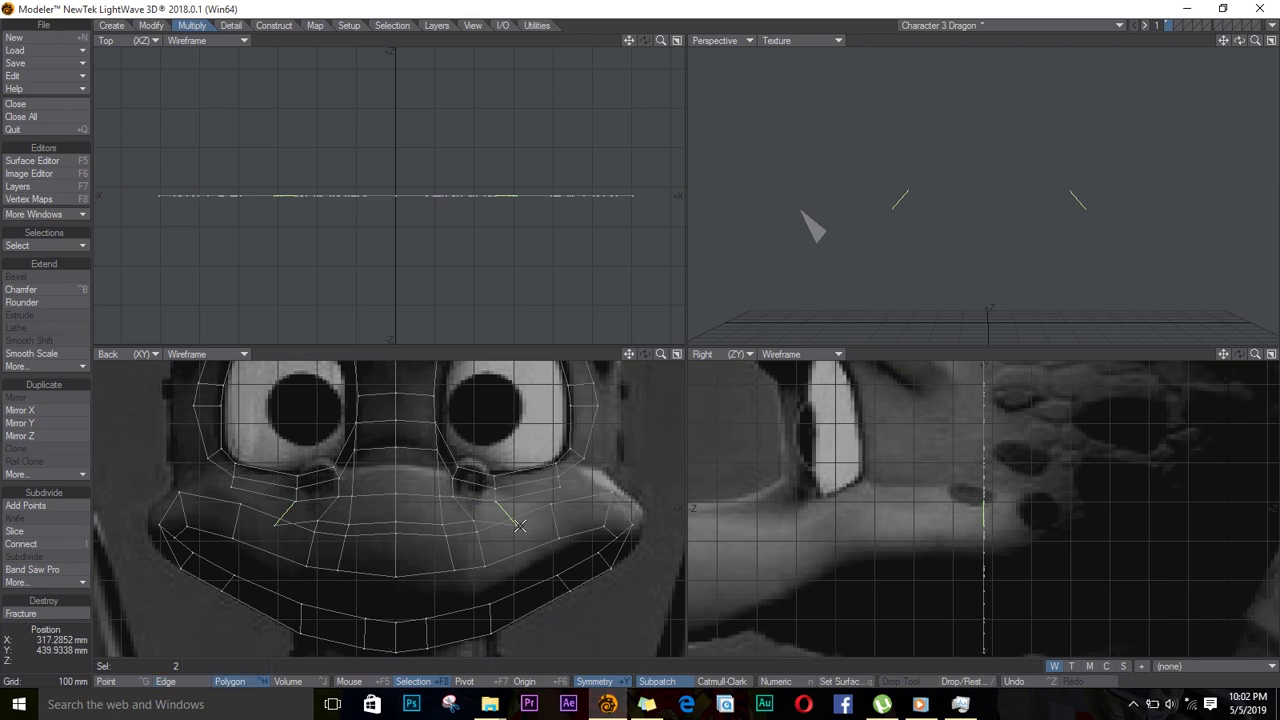
Move the lower points of the new edges up and inward, closer to the nostrils' outer sides
key(space)
key(t)
drag(515, 527, 500, 516)
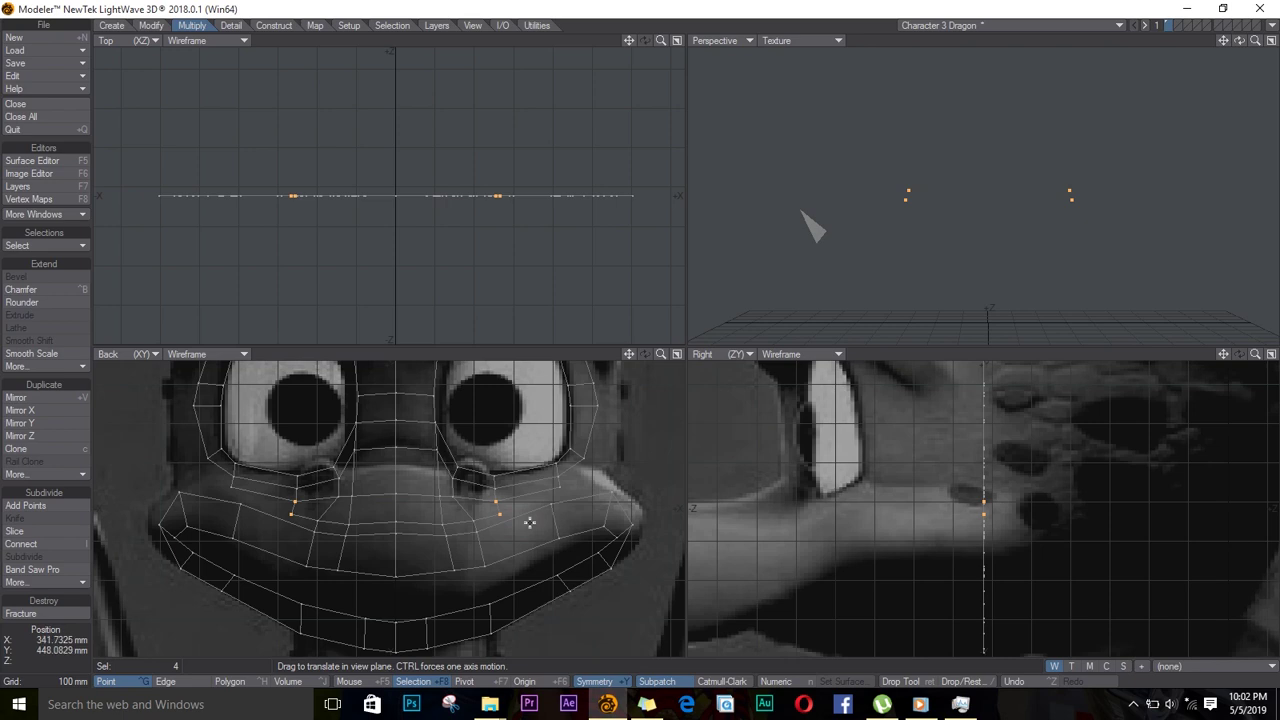
key(slash)
key(slash)
click(500, 515)
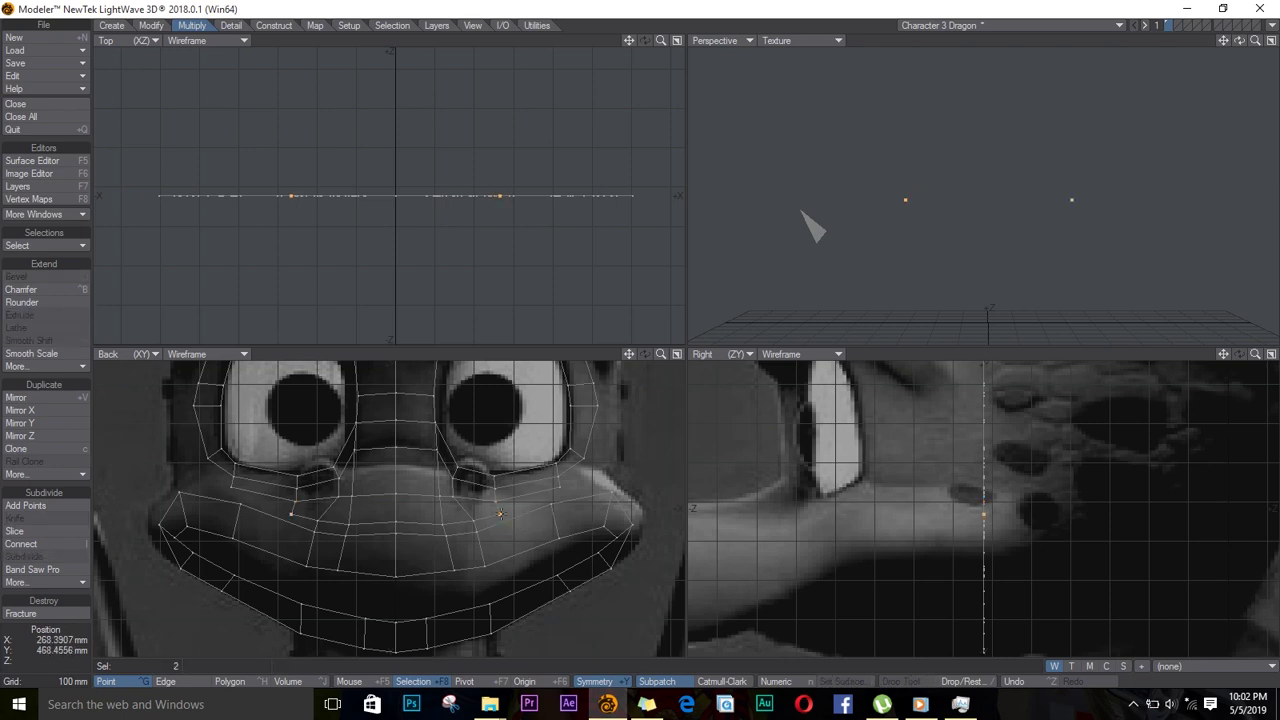
key(slash)
click(494, 499)
key(slash)
Extend the short edge at the outer side of each nostril outward to below the eye's outer corner
key(space)
click(498, 508)
key(e)
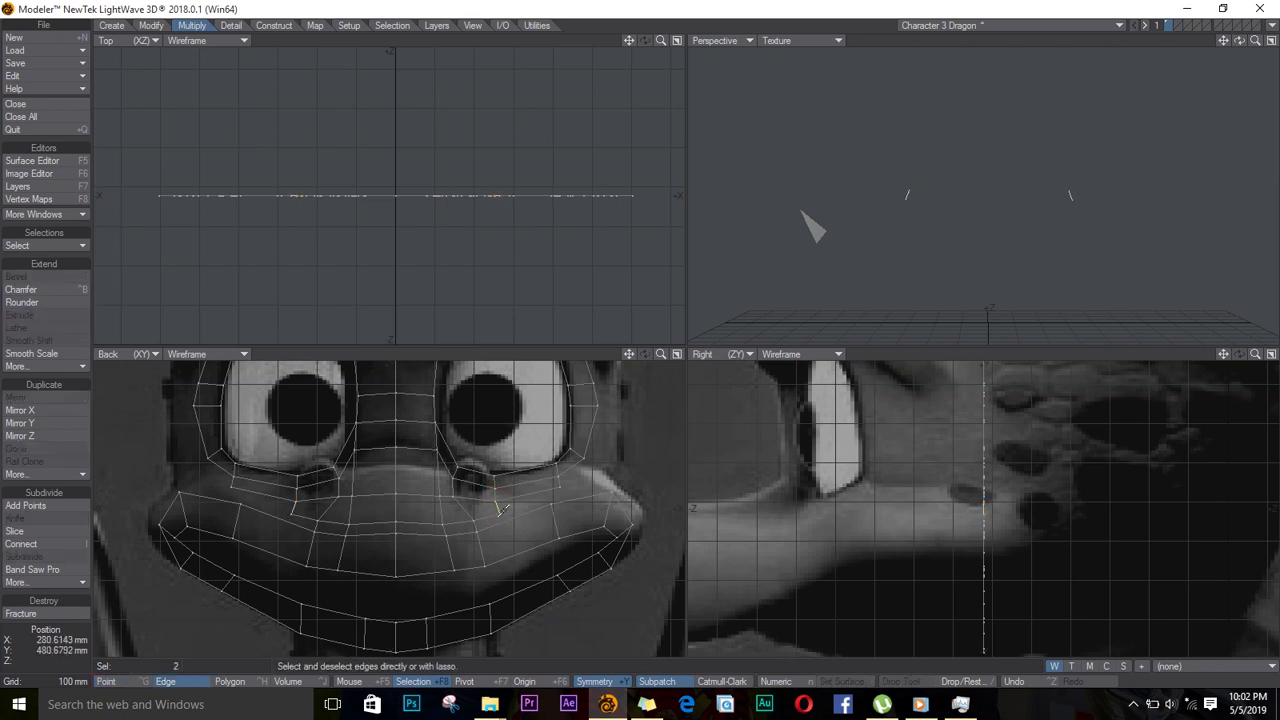
key(t)
drag(494, 506, 560, 492)
key(space)
key(space)
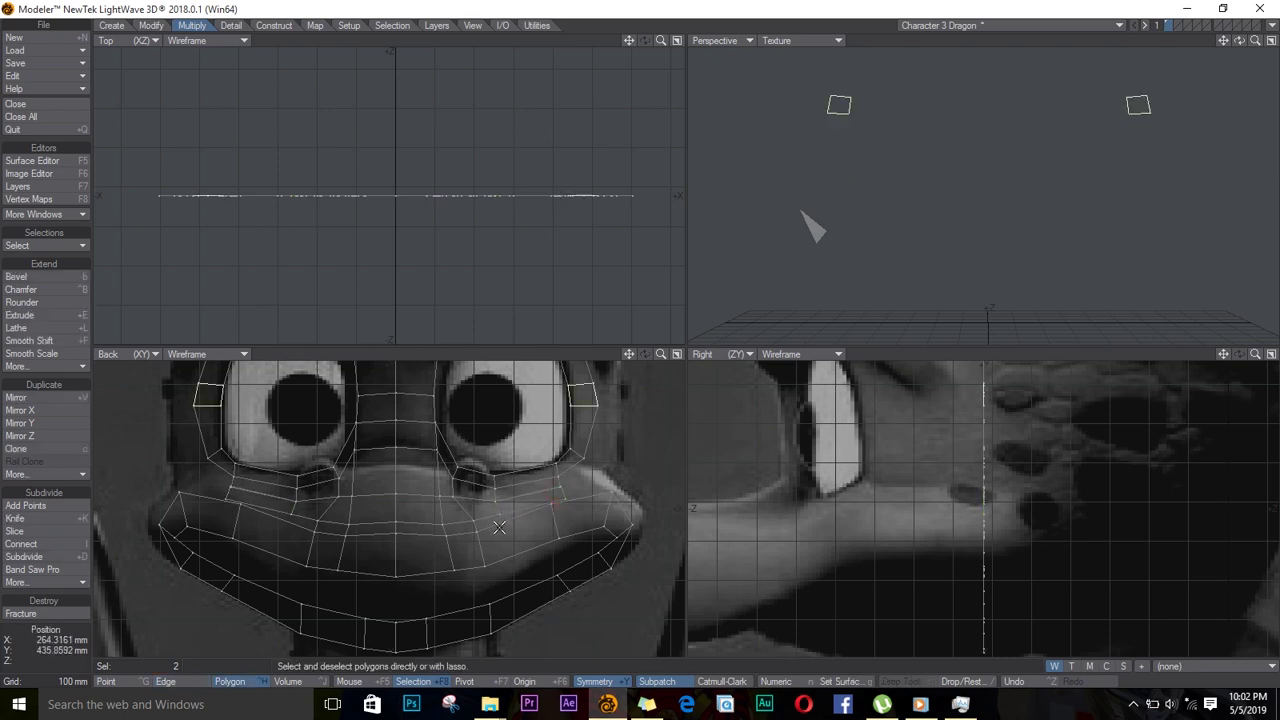
Weld the new edges' upper ends to the strip below each eye and move the adjacent upper-lip points down and inward
key(space)
click(564, 498)
click(561, 487)
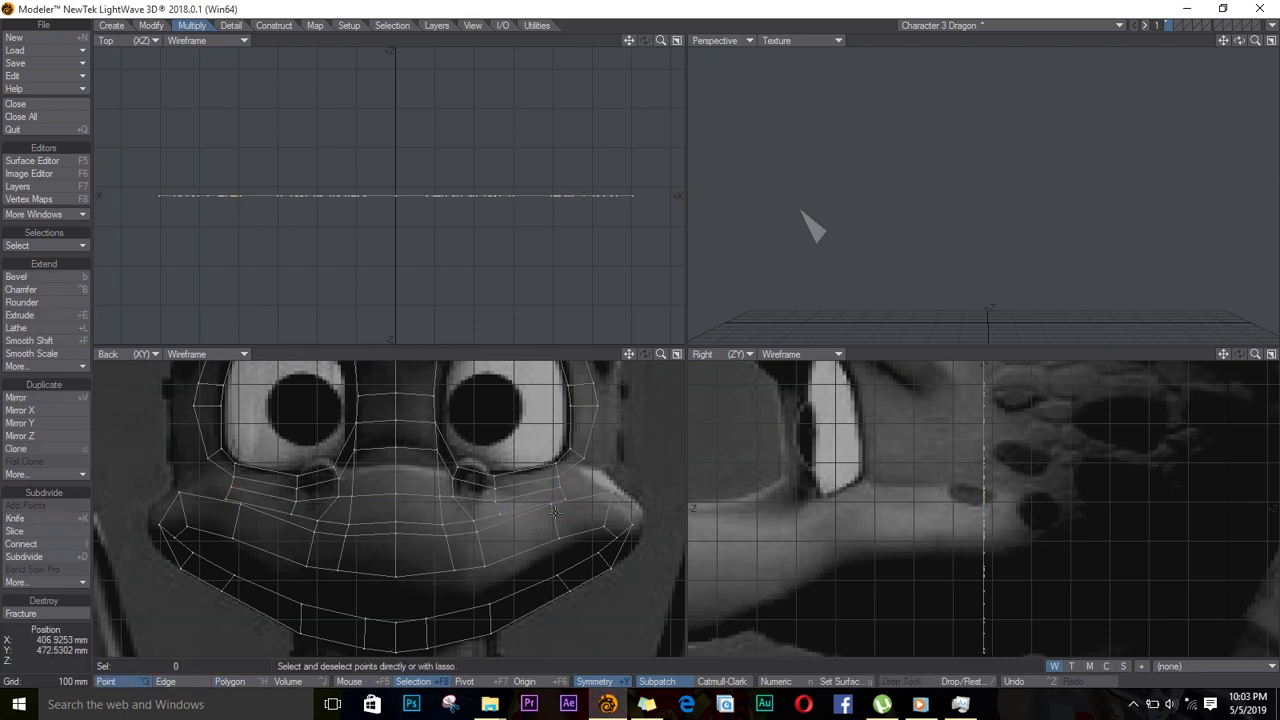
key(ctrl+t)
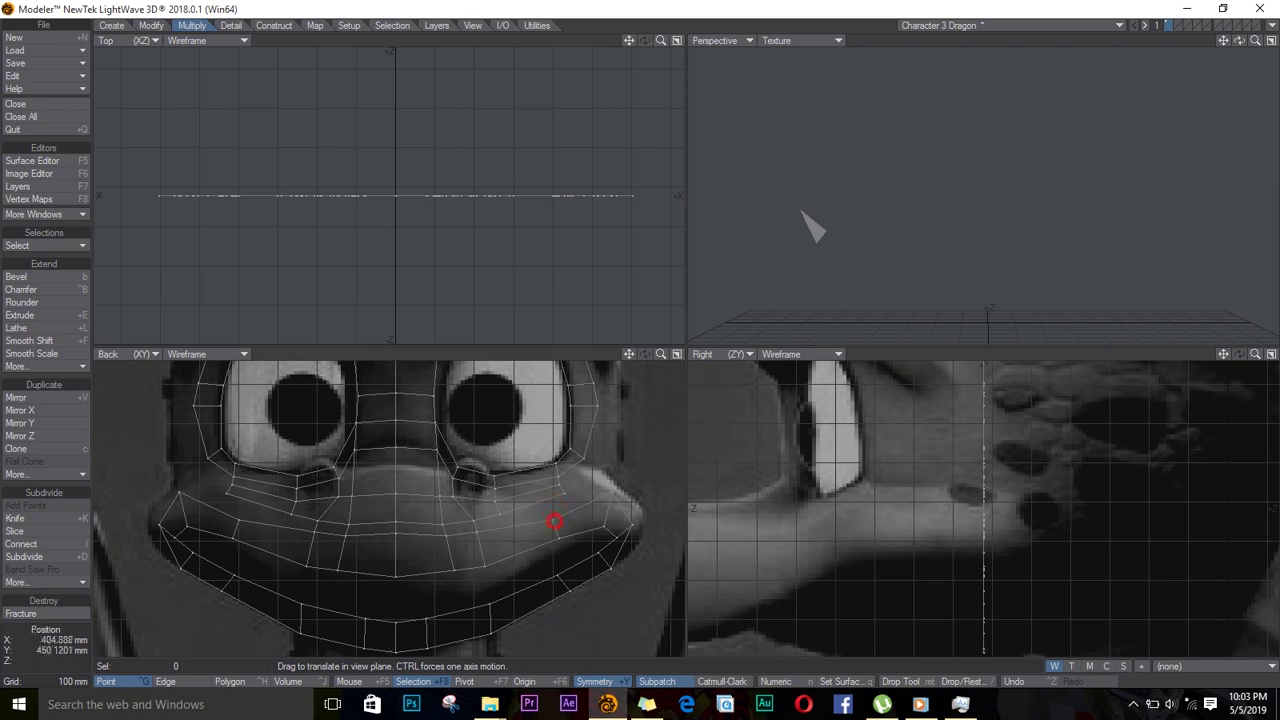
drag(555, 521, 518, 552)
drag(611, 490, 612, 498)
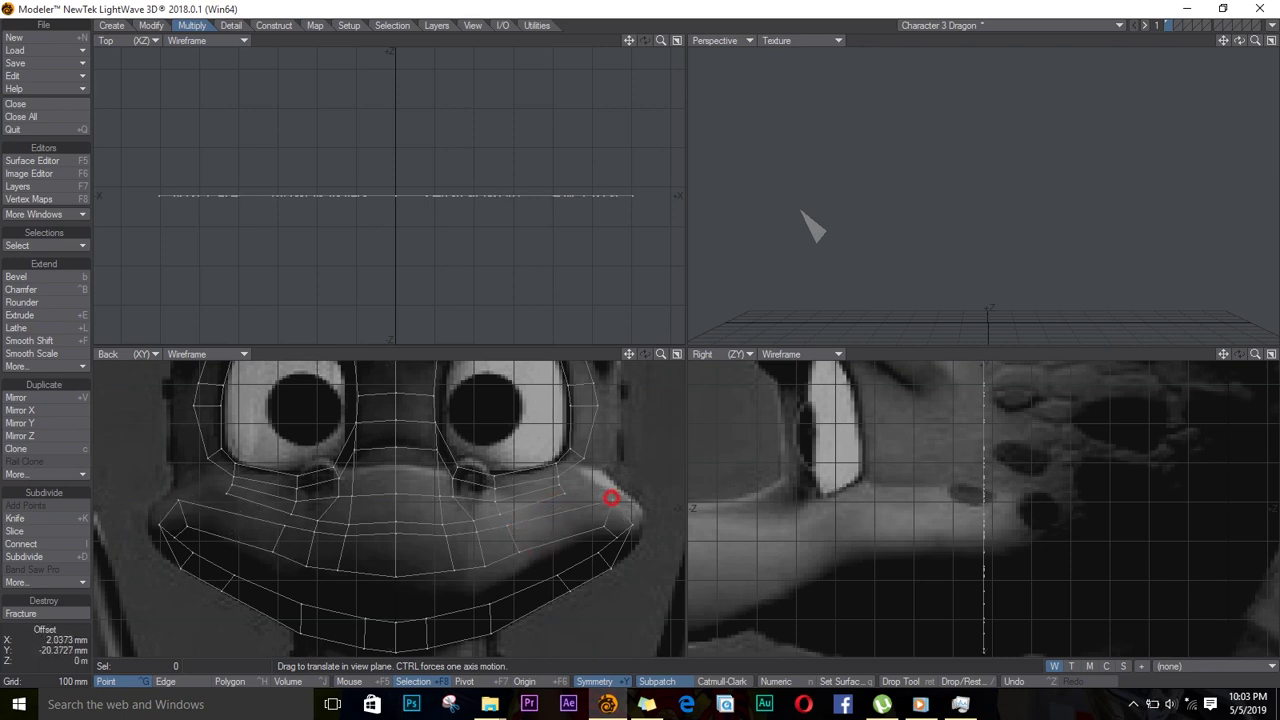
key(ctrl+z)
key(ctrl+h)
click(43, 530)
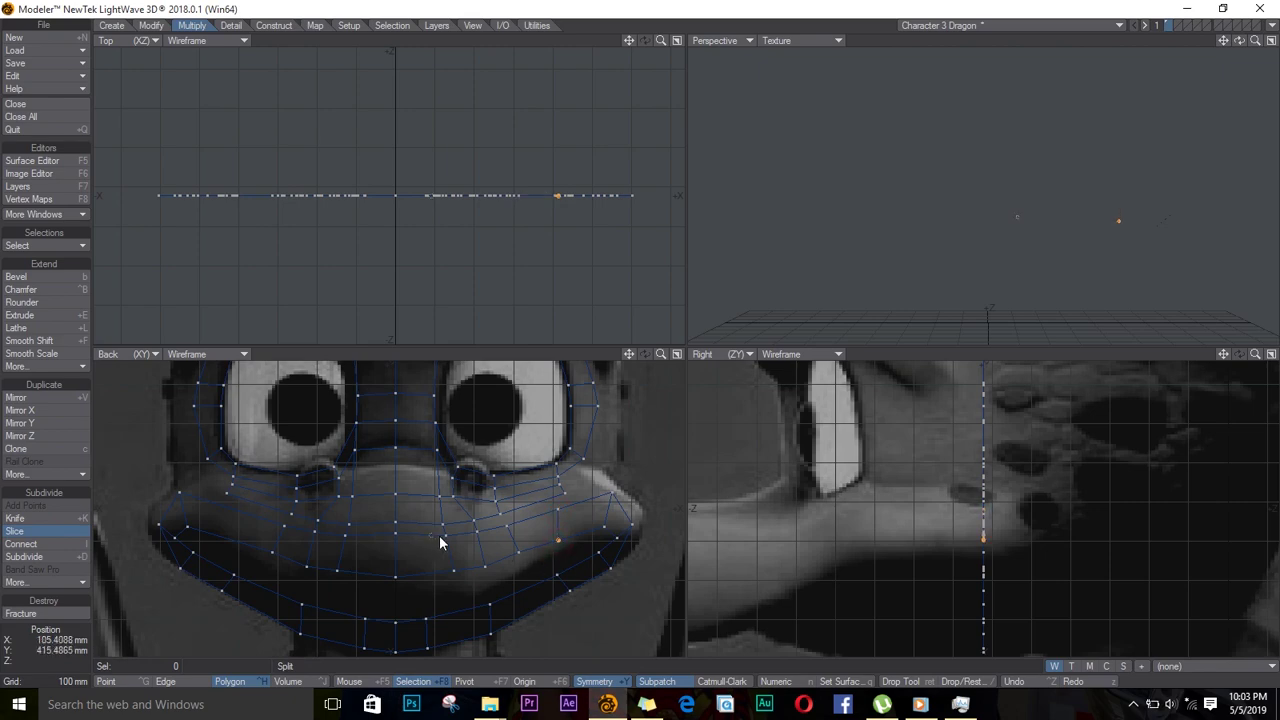
key(space)
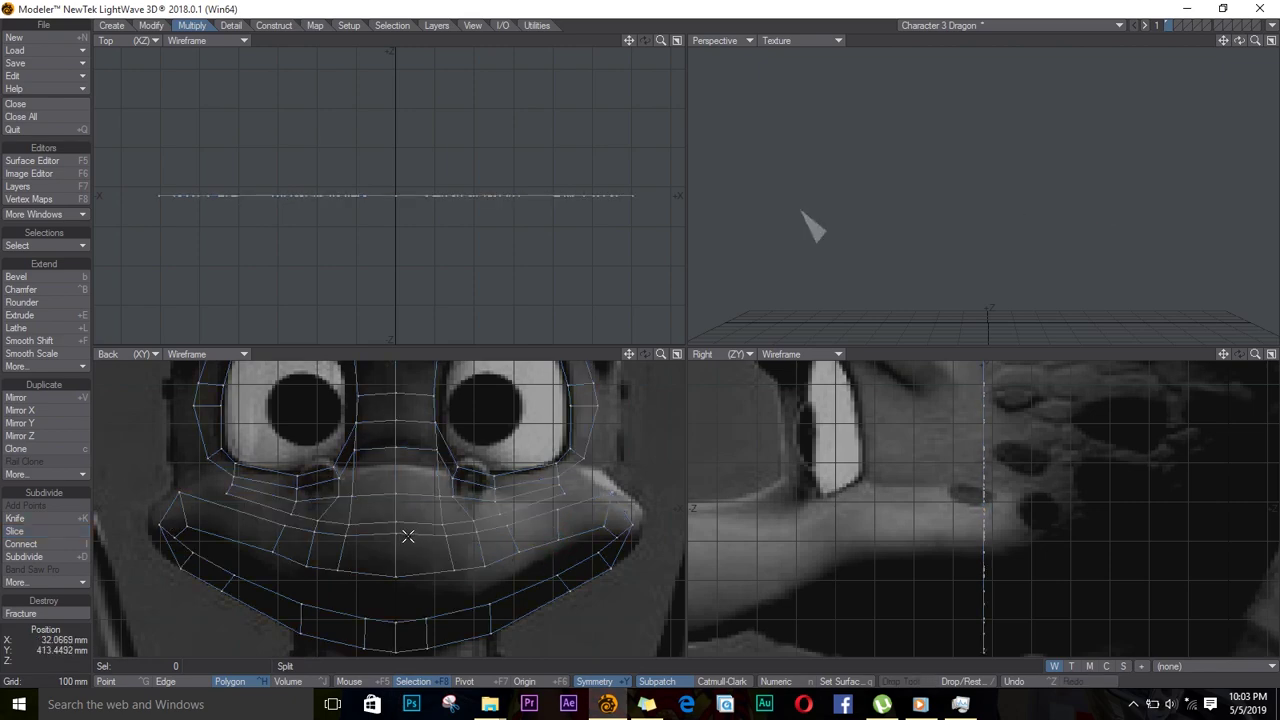
Turn off symmetry and delete all polygons of the head's left half
key(a)
key(ctrl+g)
mouse_move(399, 374)
right_down()
mouse_move(156, 612)
mouse_move(399, 650)
right_up()
key(space)
key(space)
click(594, 683)
mouse_move(397, 373)
right_down()
mouse_move(172, 637)
mouse_move(403, 652)
right_up()
key(Delete)
Mirror the remaining half of the head across the vertical centre line and save the model
key(shift+v)
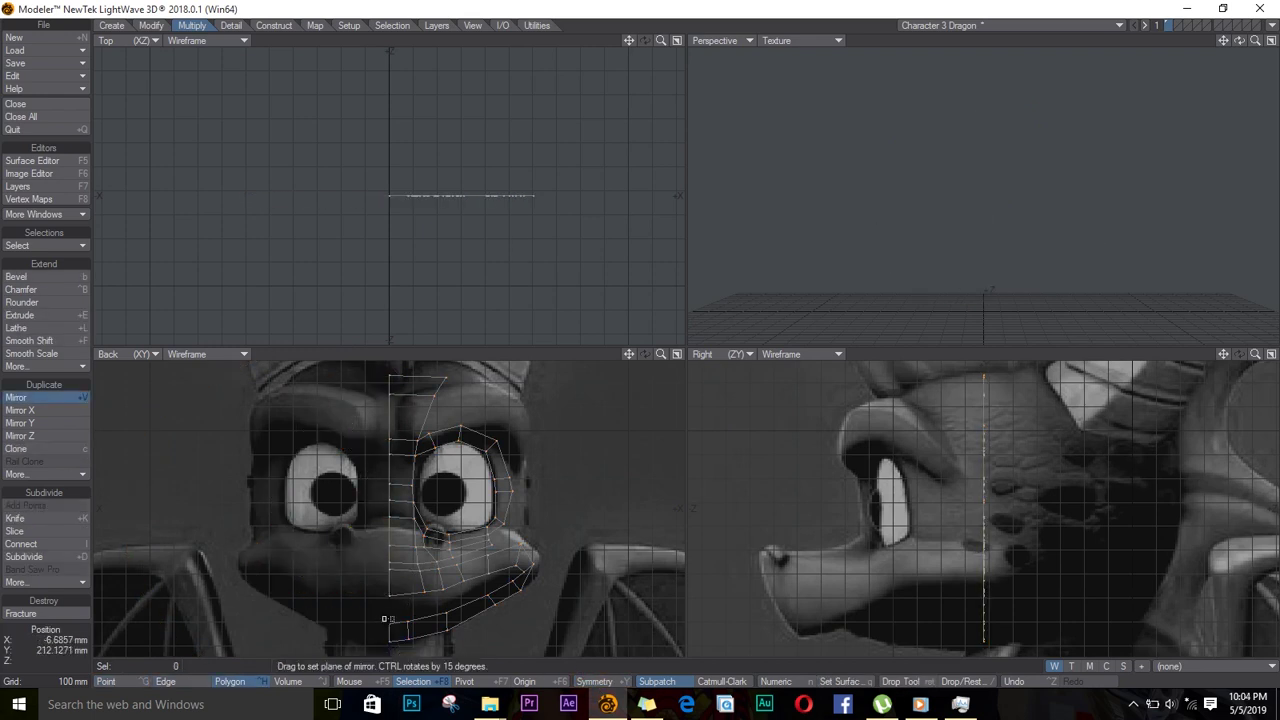
key(n)
click(690, 128)
key(space)
key(s)
scroll(490, 553, up, 5)
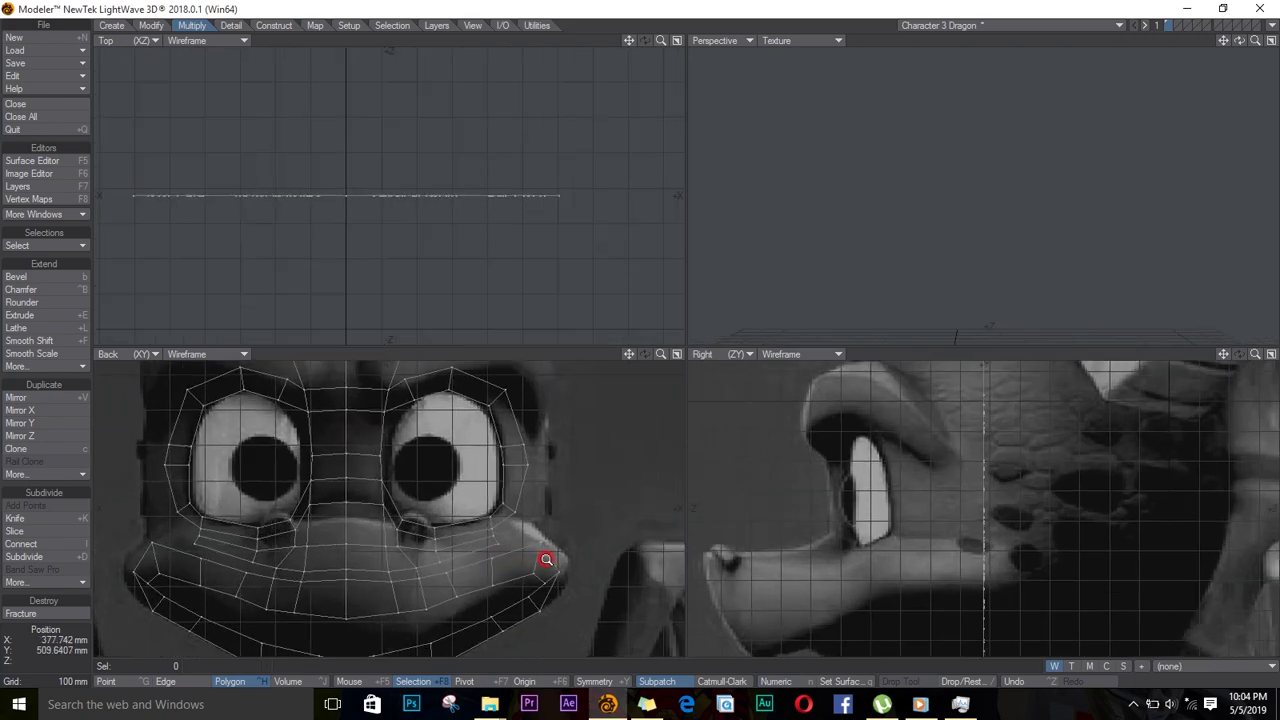
Extend the short edge below the right-hand nostril outward and join it to the neighbouring column of points
key(space)
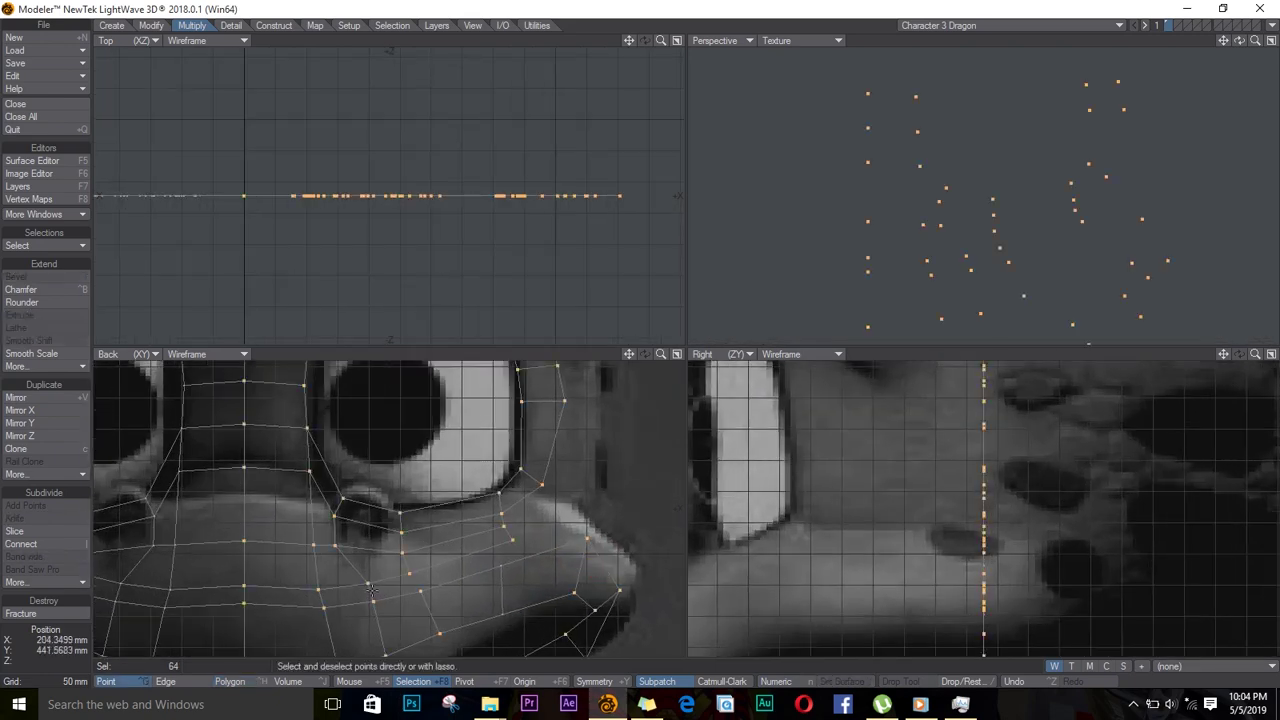
key(space)
click(371, 592)
key(t)
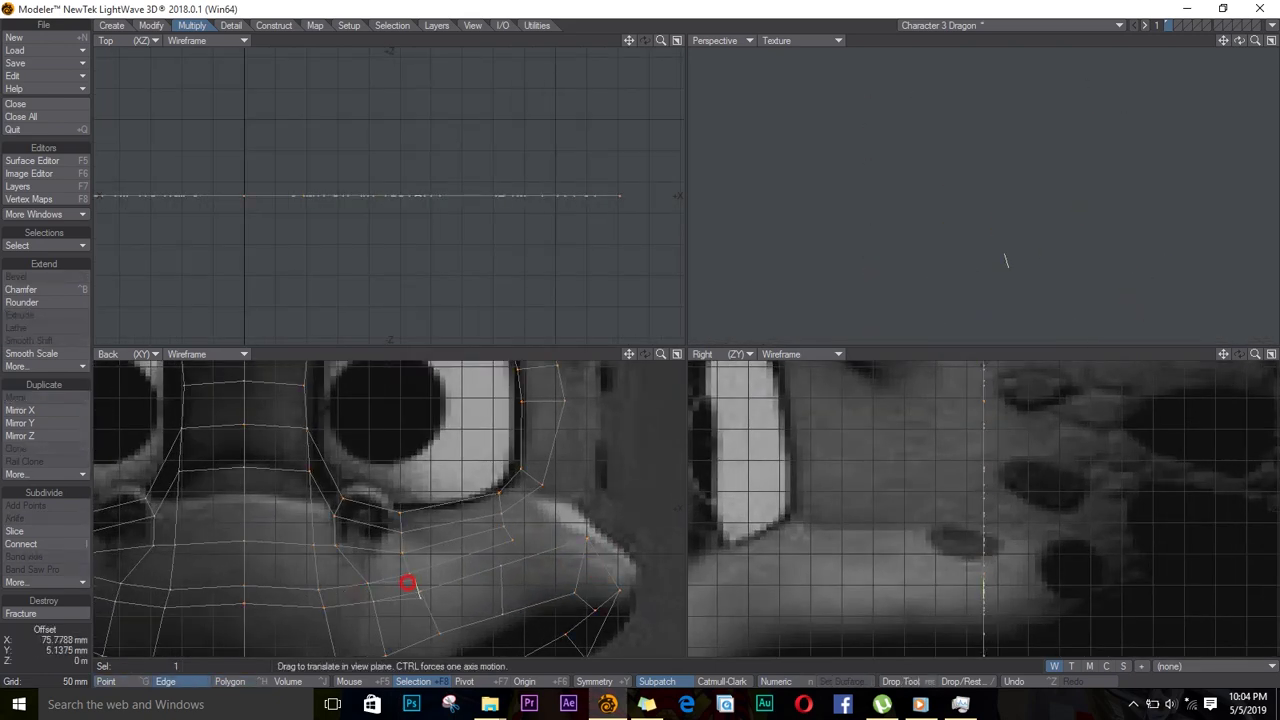
key(space)
key(space)
key(space)
key(space)
key(space)
key(space)
key(space)
key(space)
key(space)
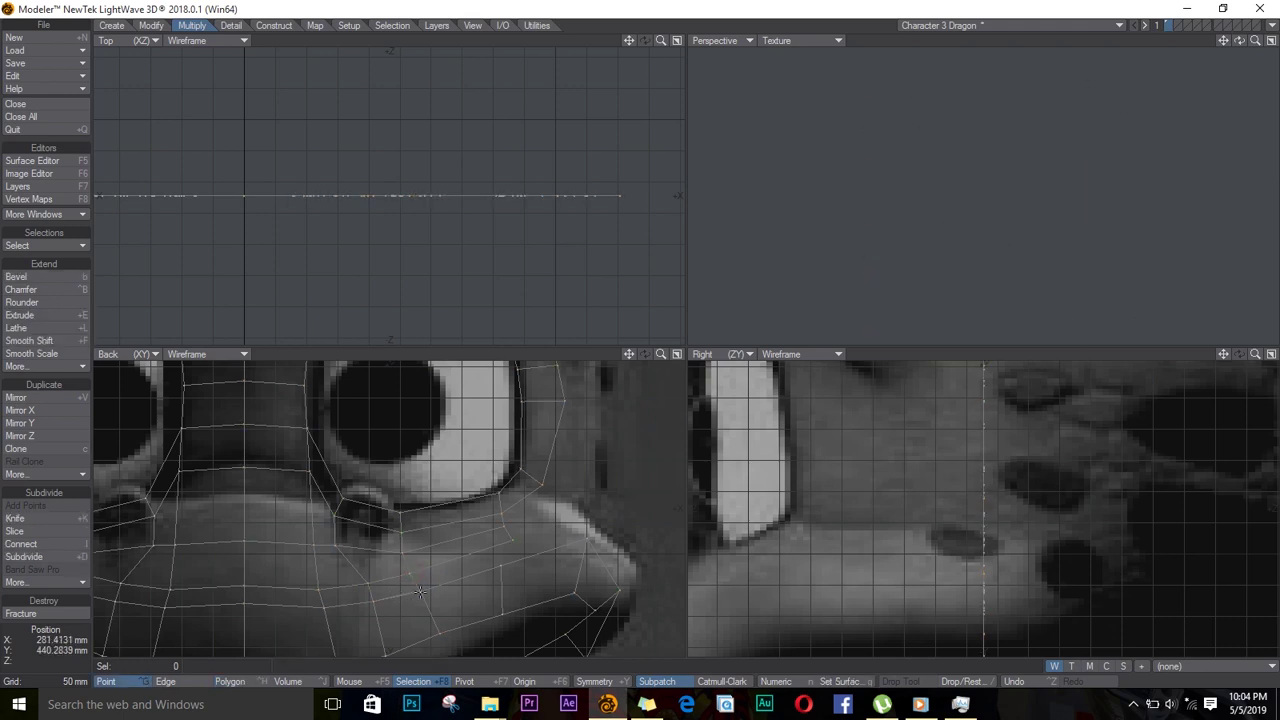
Extend the outer edge of this cheek strip further outward to the column below the eye's outer corner
click(414, 580)
key(e)
key(t)
drag(414, 580, 510, 552)
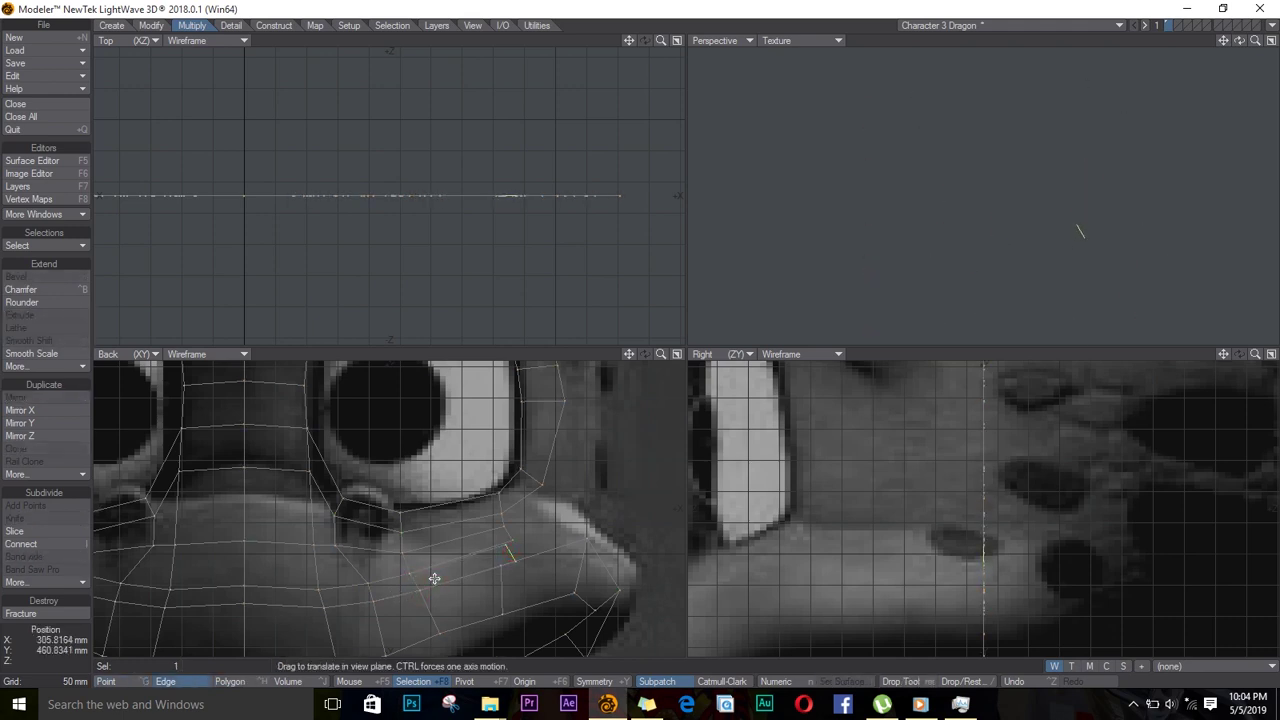
Weld the extended edge's upper and lower points to the adjacent points of the column below the eye's outer corner
key(space)
key(space)
key(space)
click(510, 541)
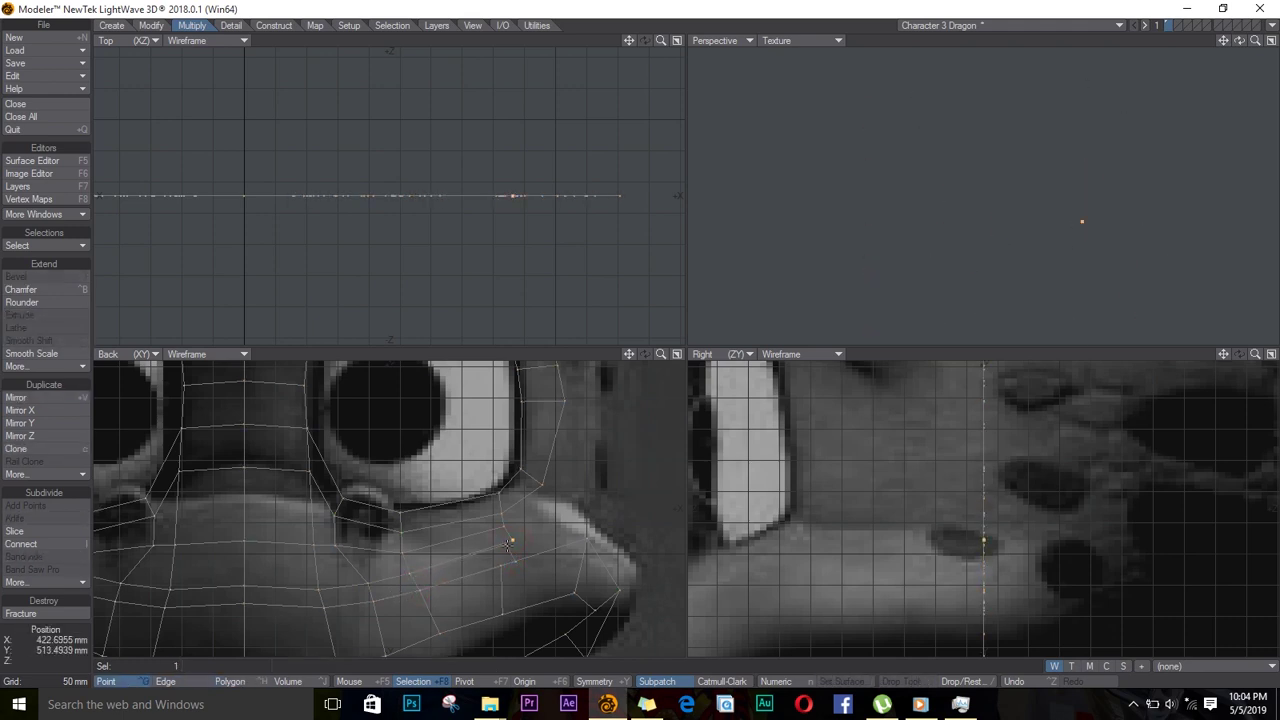
shift+click(512, 539)
key(ctrl+w)
click(515, 561)
shift+click(503, 566)
key(ctrl+w)
Nudge points of the cheek strip, the nostril's inner side and the upper lip outward to even out the edge flow
key(ctrl+t)
drag(499, 569, 505, 567)
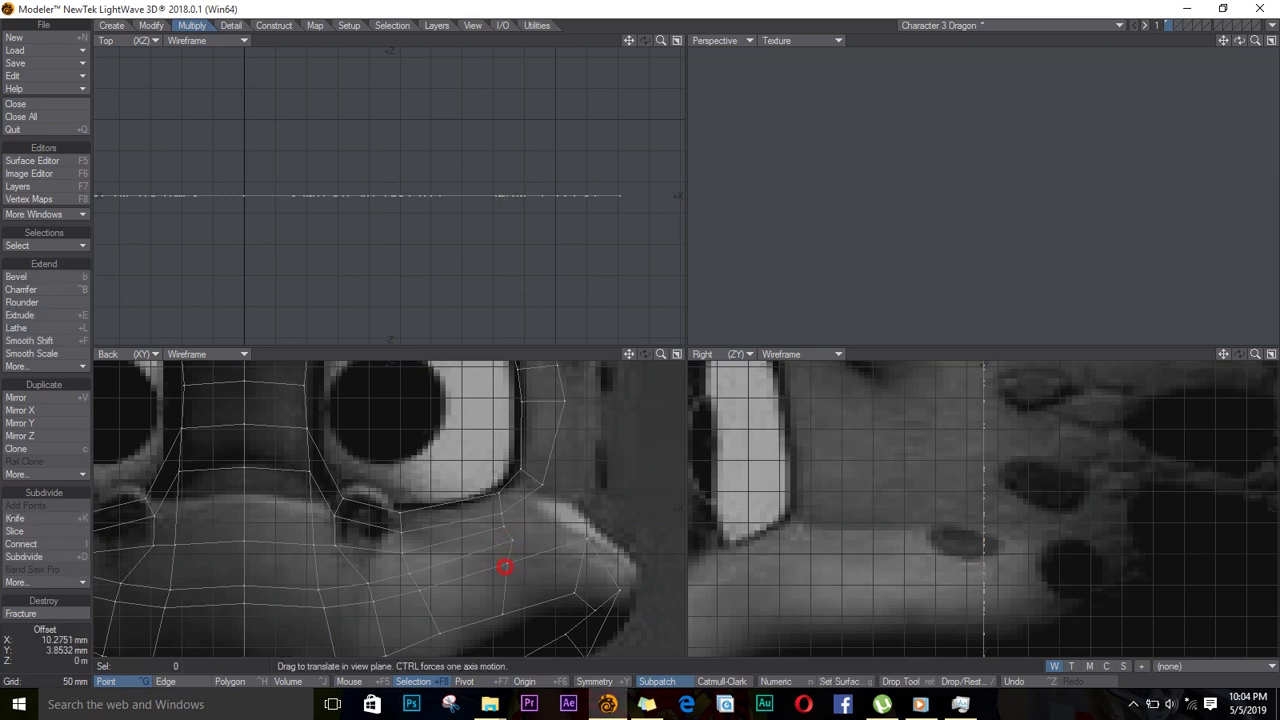
drag(409, 573, 415, 573)
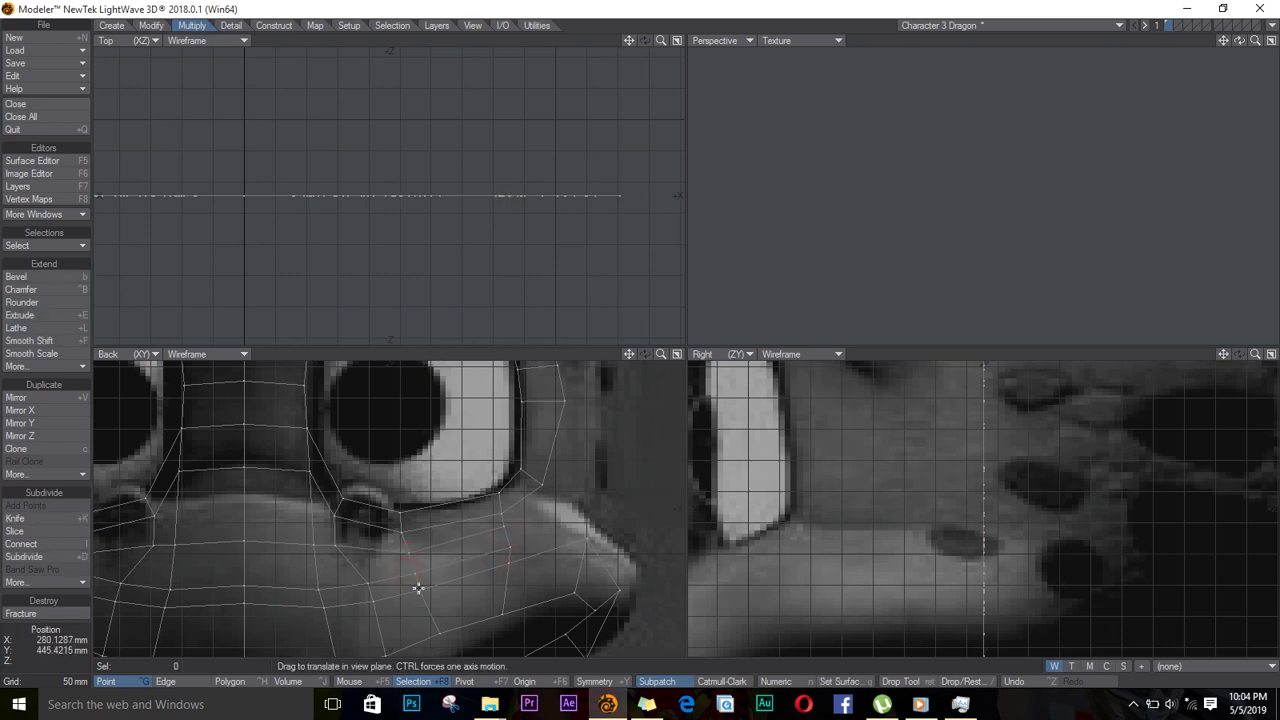
drag(340, 497, 345, 498)
drag(334, 516, 339, 517)
drag(502, 614, 518, 607)
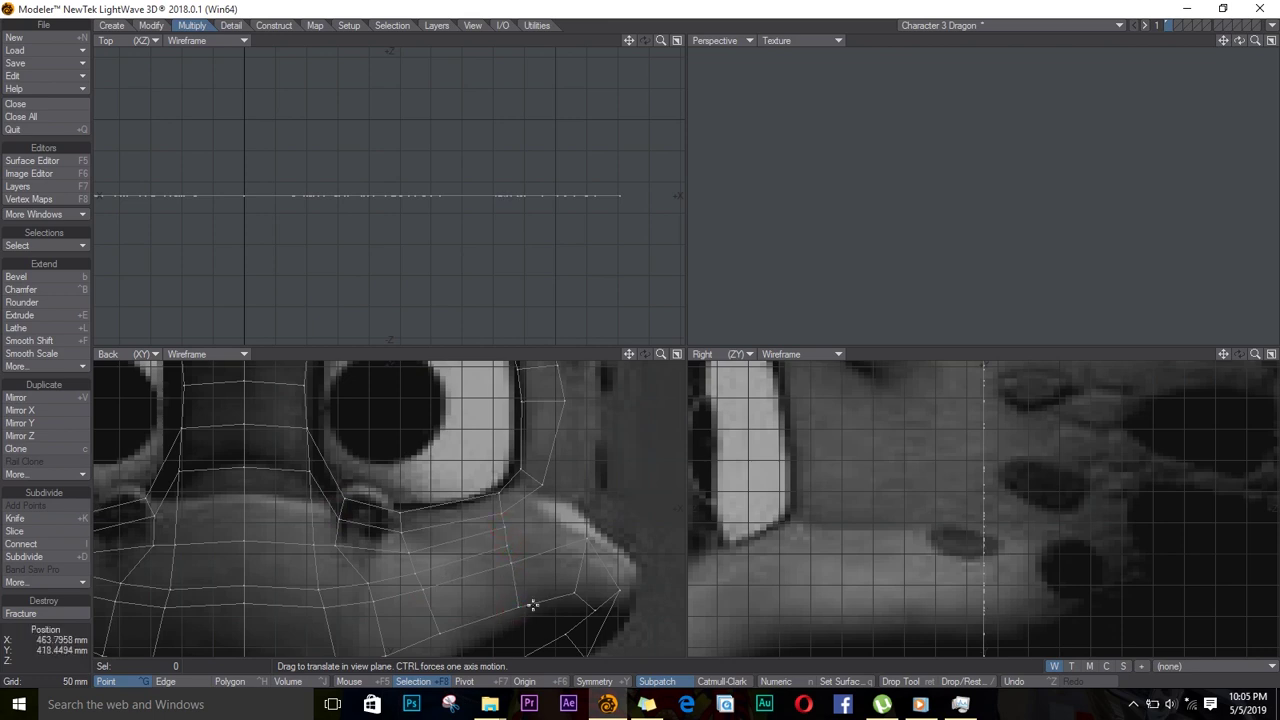
Extend the column of three edges below the eye's outer corner outward across the cheek
key(ctrl+g)
click(508, 542)
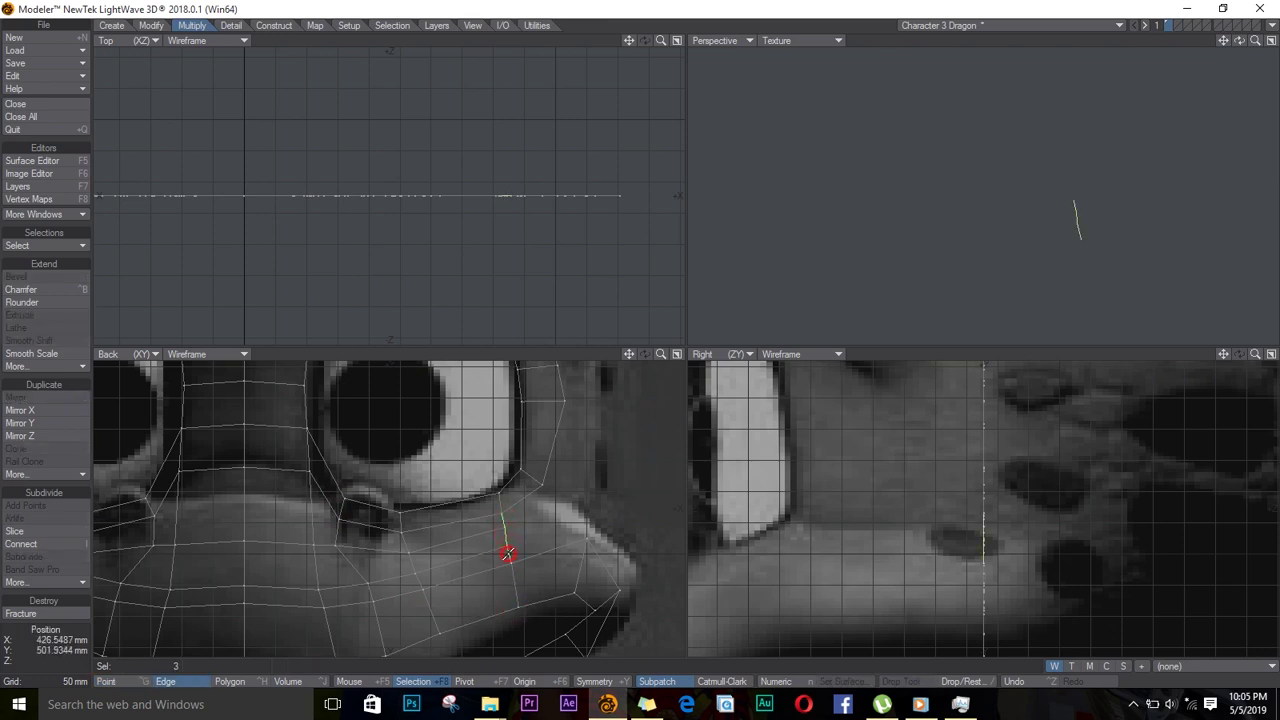
key(e)
key(t)
drag(518, 540, 320, 566)
Rotate and scale the extended edges to span from the eye loop's lower outer corner to the upper lip's corner
key(y)
key(ctrl+z)
key(h)
key(y)
drag(556, 518, 586, 510)
key(t)
key(y)
key(h)
Weld the ends of the extended cheek edges to the eye loop's lower outer point and the upper lip's corner point
key(space)
key(slash)
click(542, 496)
key(space)
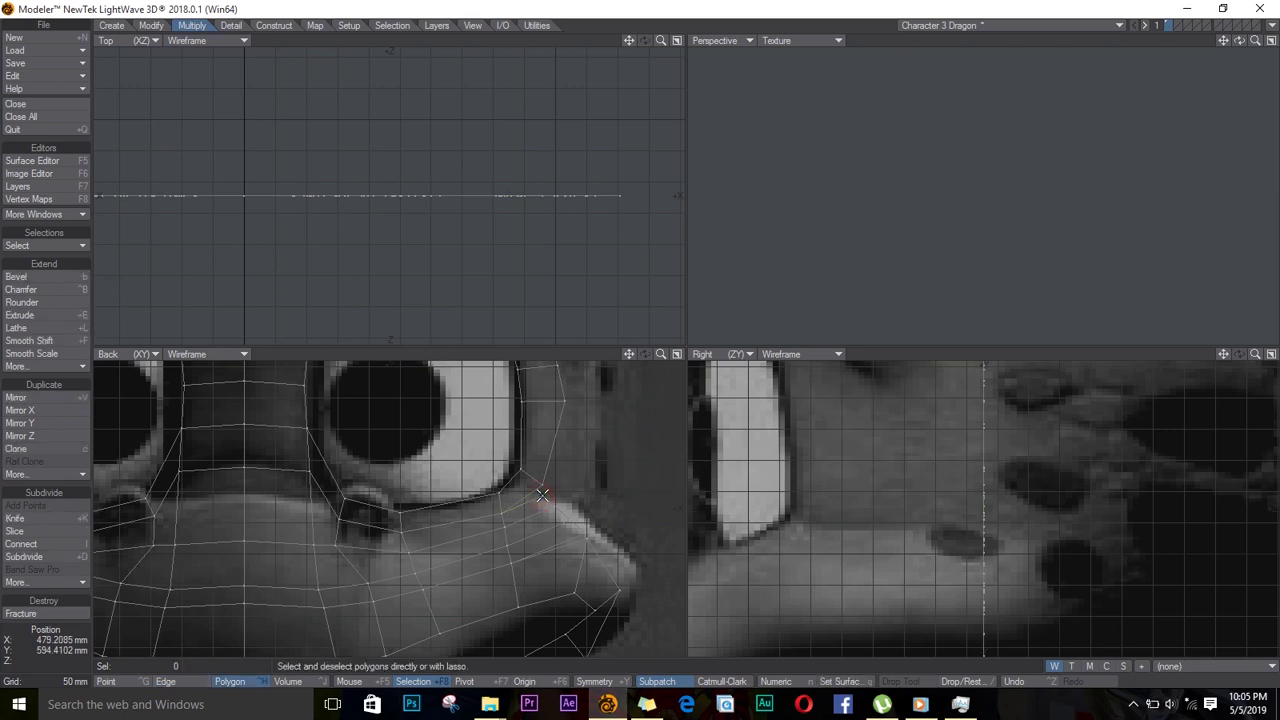
click(543, 496)
key(space)
key(slash)
click(543, 496)
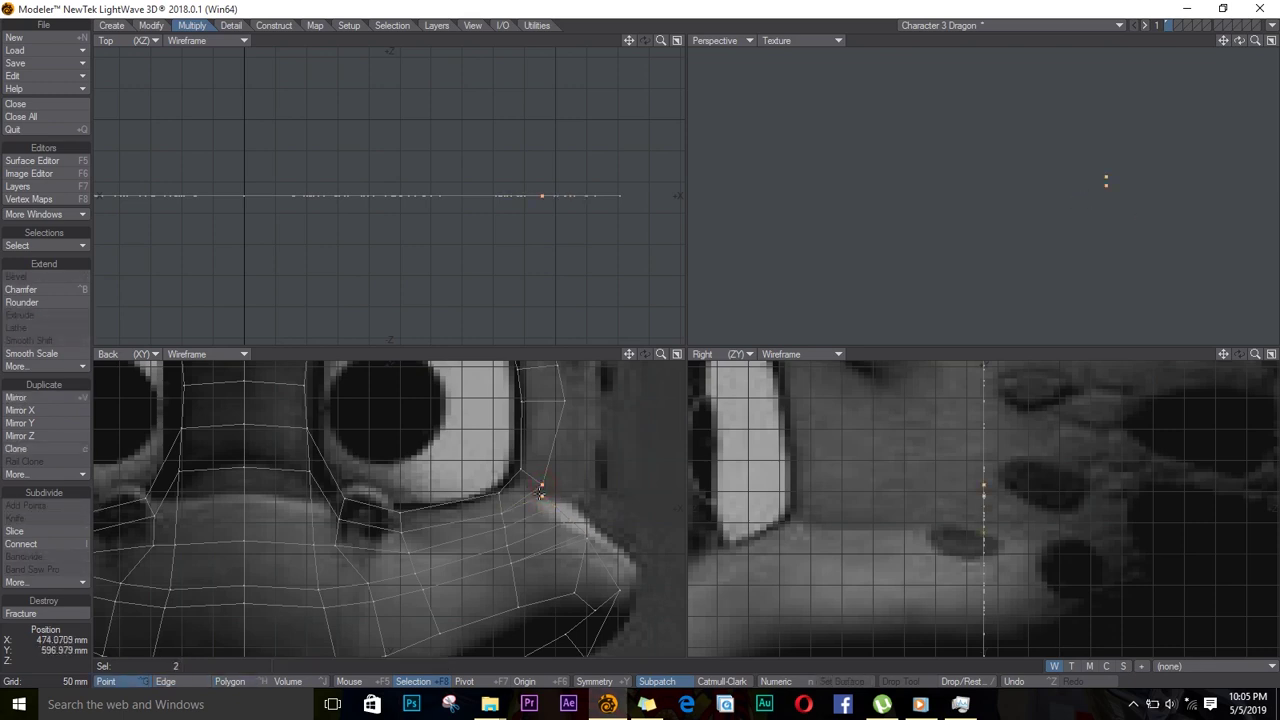
key(ctrl+w)
click(583, 531)
click(587, 540)
key(ctrl+w)
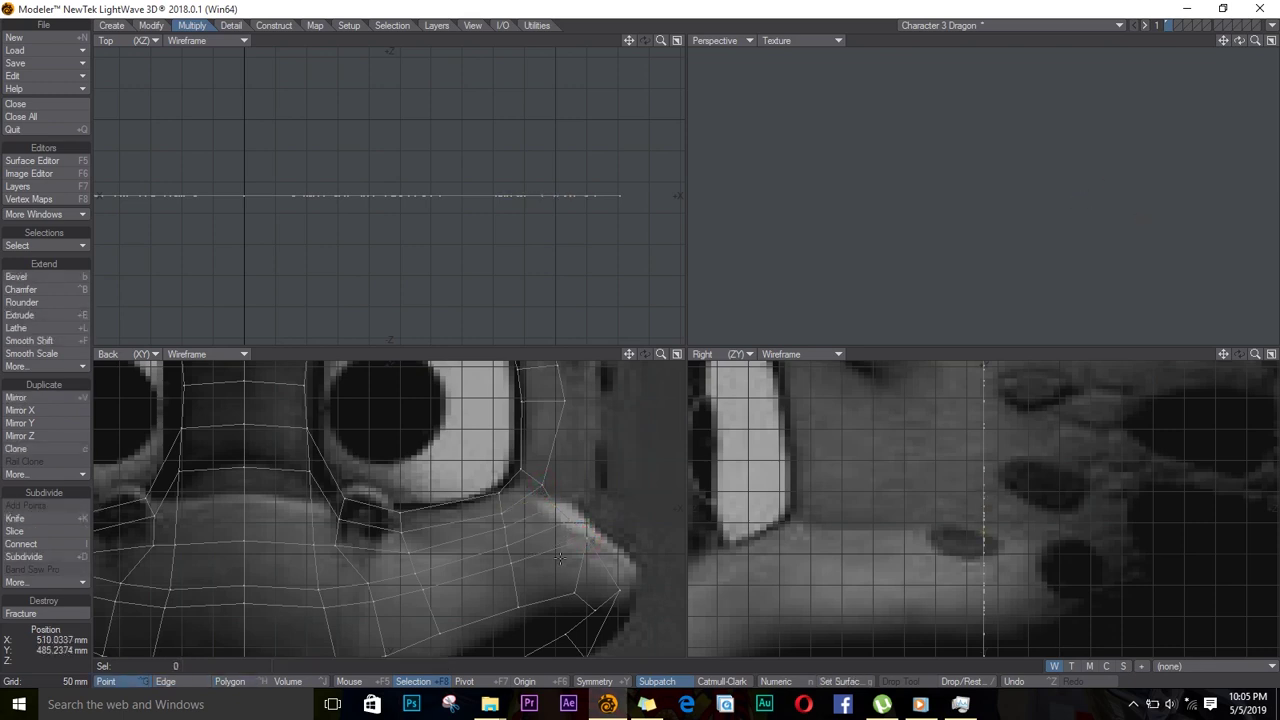
Move the eye loop's lower outer corner point up and outward
key(t)
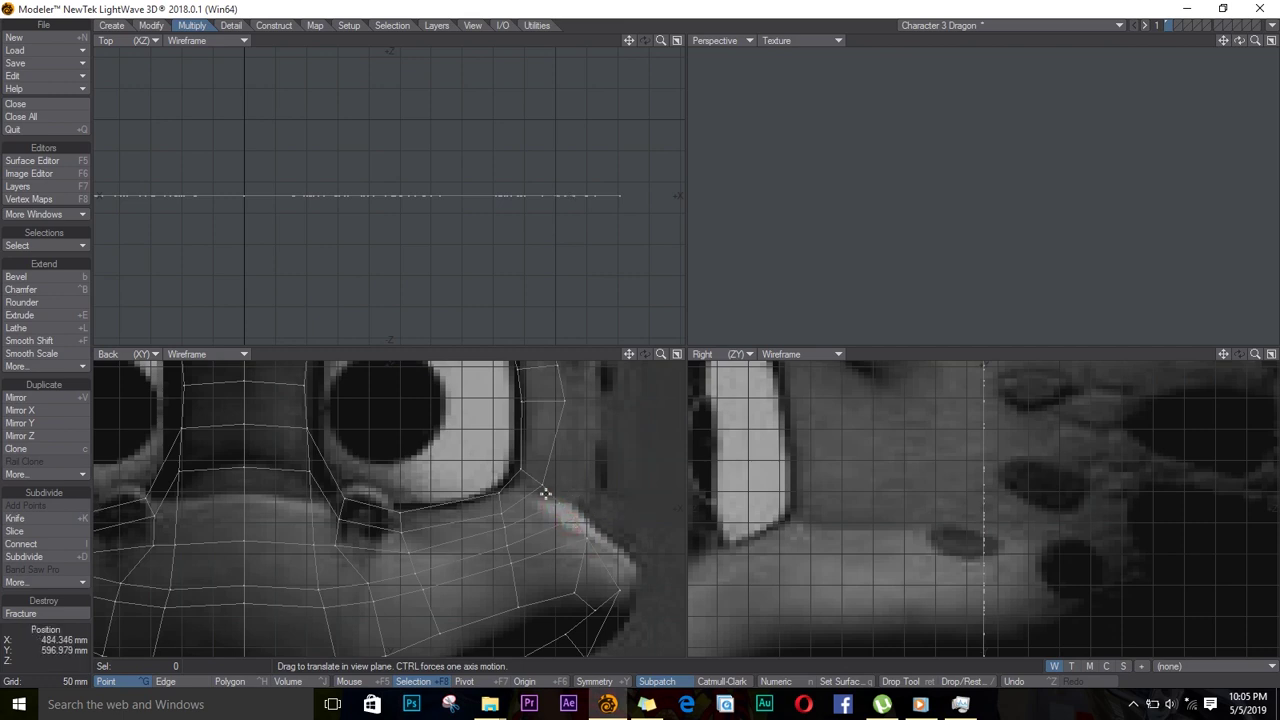
mouse_move(543, 487)
mouse_down()
mouse_move(557, 480)
mouse_move(564, 504)
mouse_move(557, 478)
mouse_up()
mouse_move(567, 396)
mouse_down()
mouse_move(489, 474)
mouse_move(457, 537)
mouse_move(396, 526)
mouse_up()
key(Return)
Select the outdated left half of the head and delete its polygons
drag(414, 390, 277, 443)
mouse_move(416, 382)
right_down()
mouse_move(281, 572)
mouse_move(416, 628)
right_up()
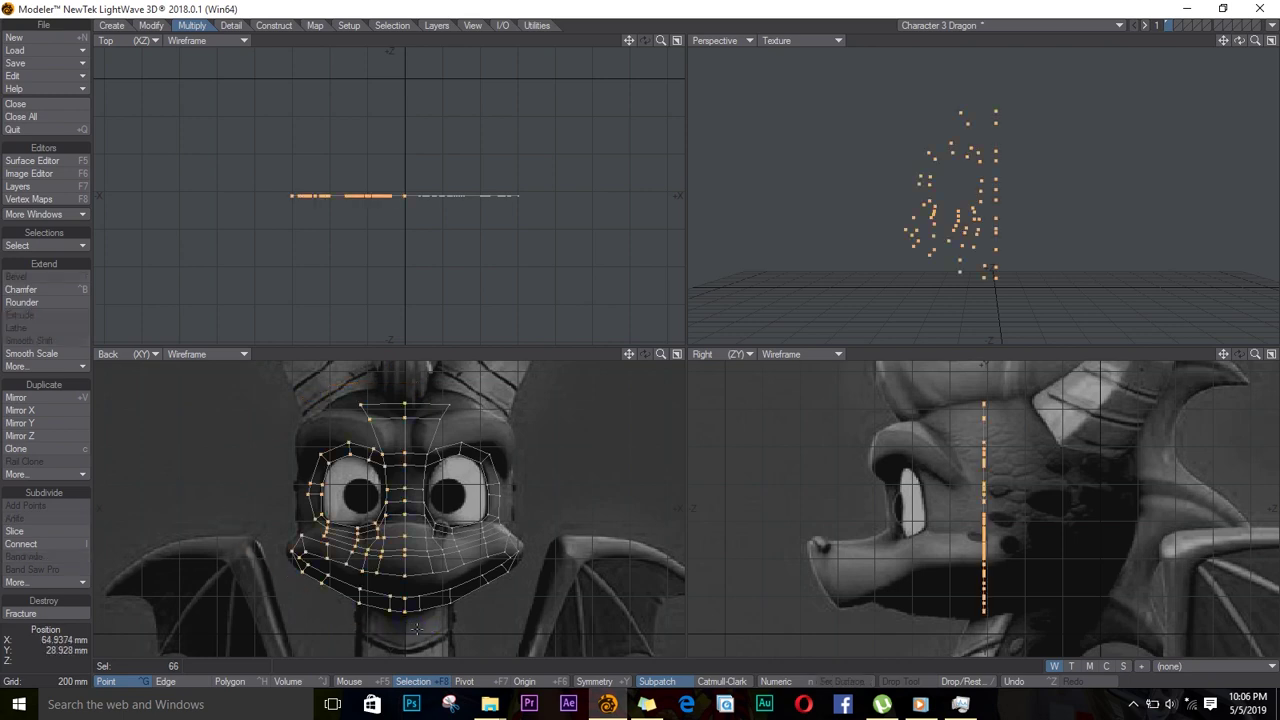
key(space)
key(space)
mouse_move(414, 393)
right_down()
mouse_move(289, 624)
mouse_move(406, 626)
right_up()
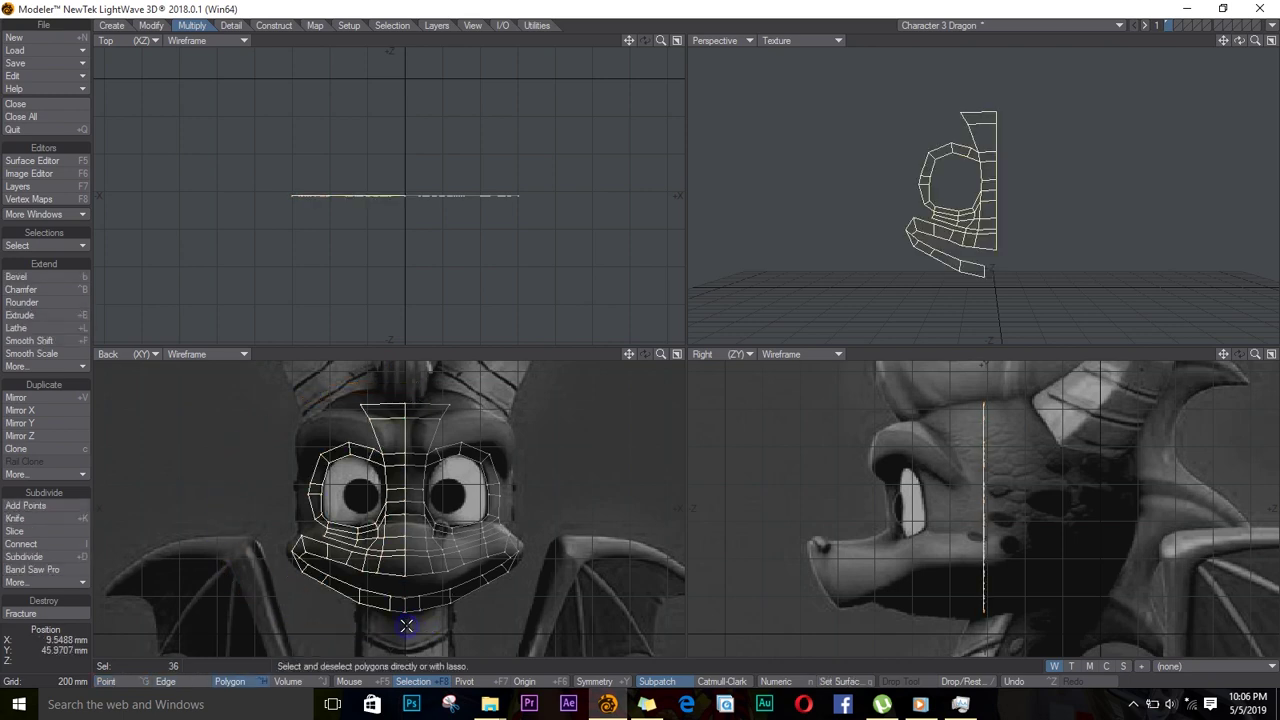
key(Delete)
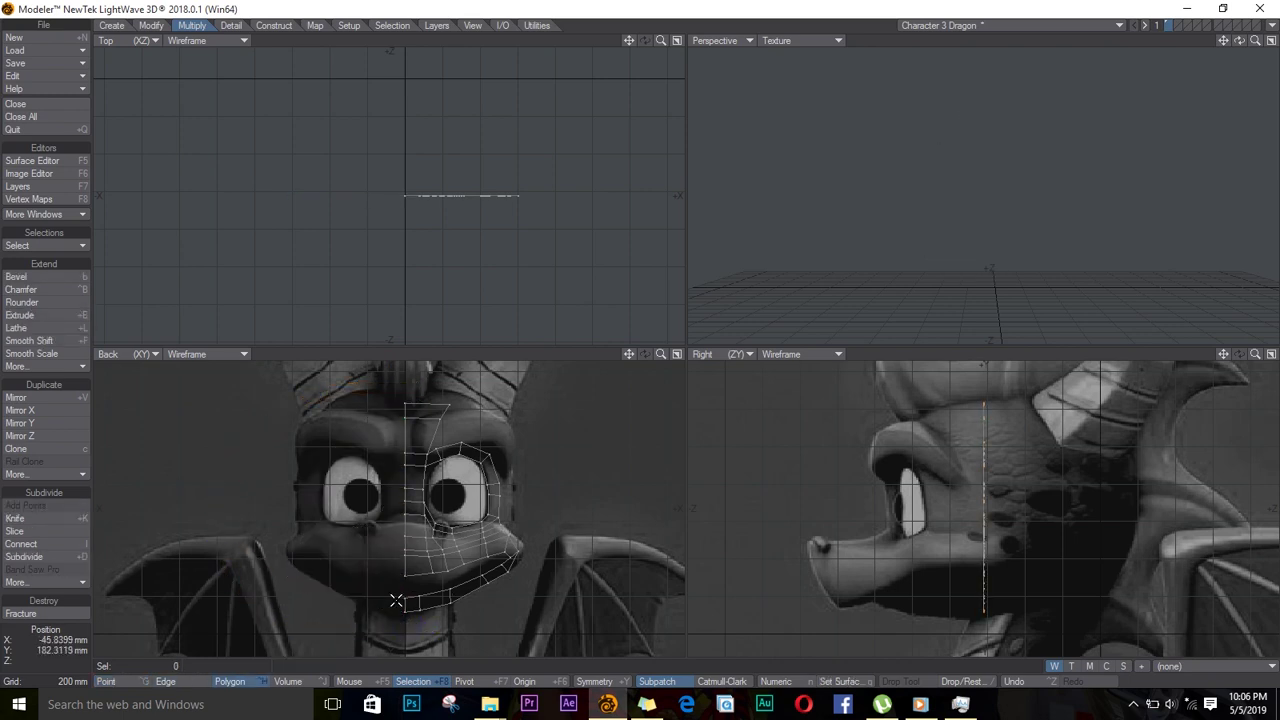
Mirror the edited half of the head across the vertical centre line
key(shift+v)
key(n)
click(684, 128)
key(space)
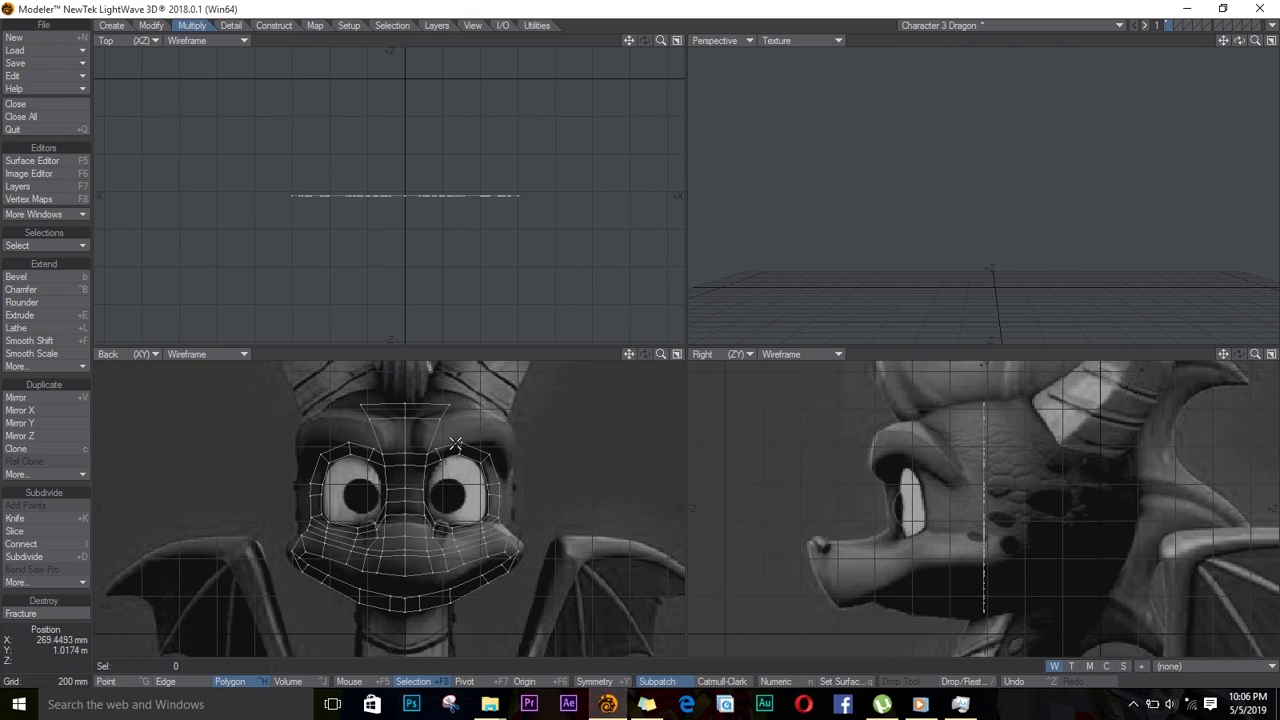
Turn on symmetry and extend the forehead strip's lower side edges outward in three segments above the eye loops
scroll(490, 500, up, 5)
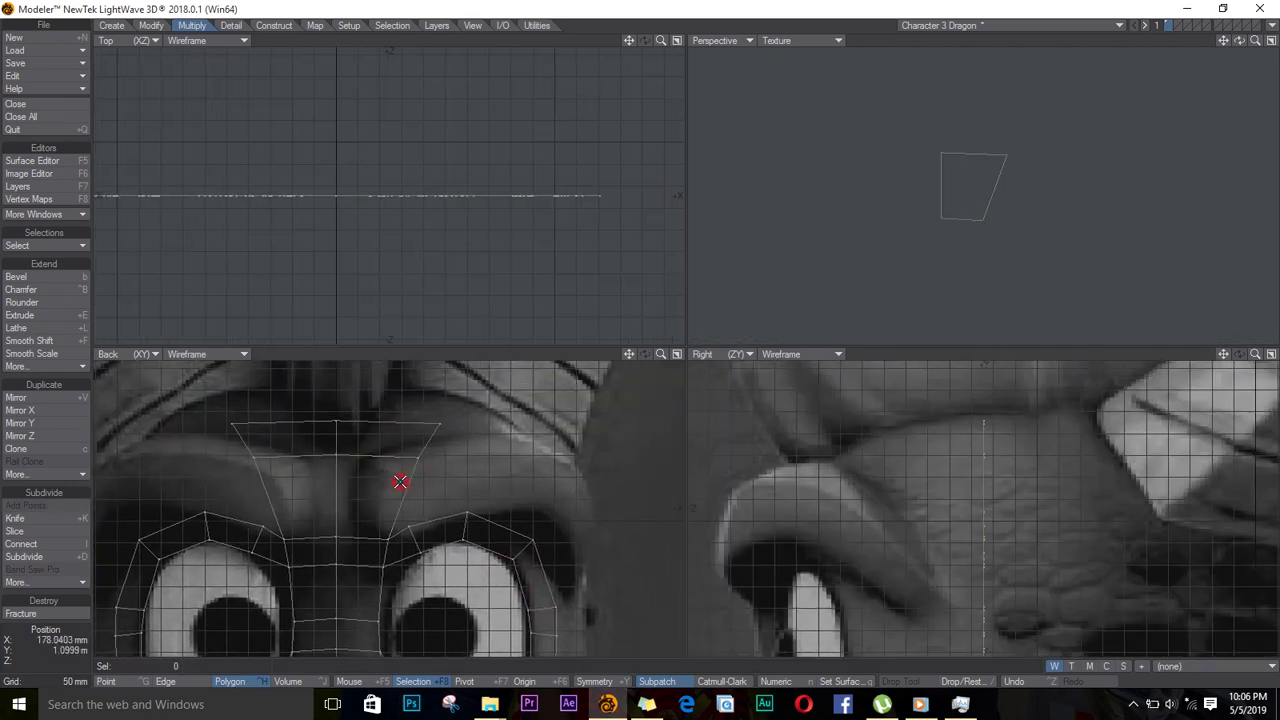
key(shift+y)
key(ctrl+h)
click(412, 488)
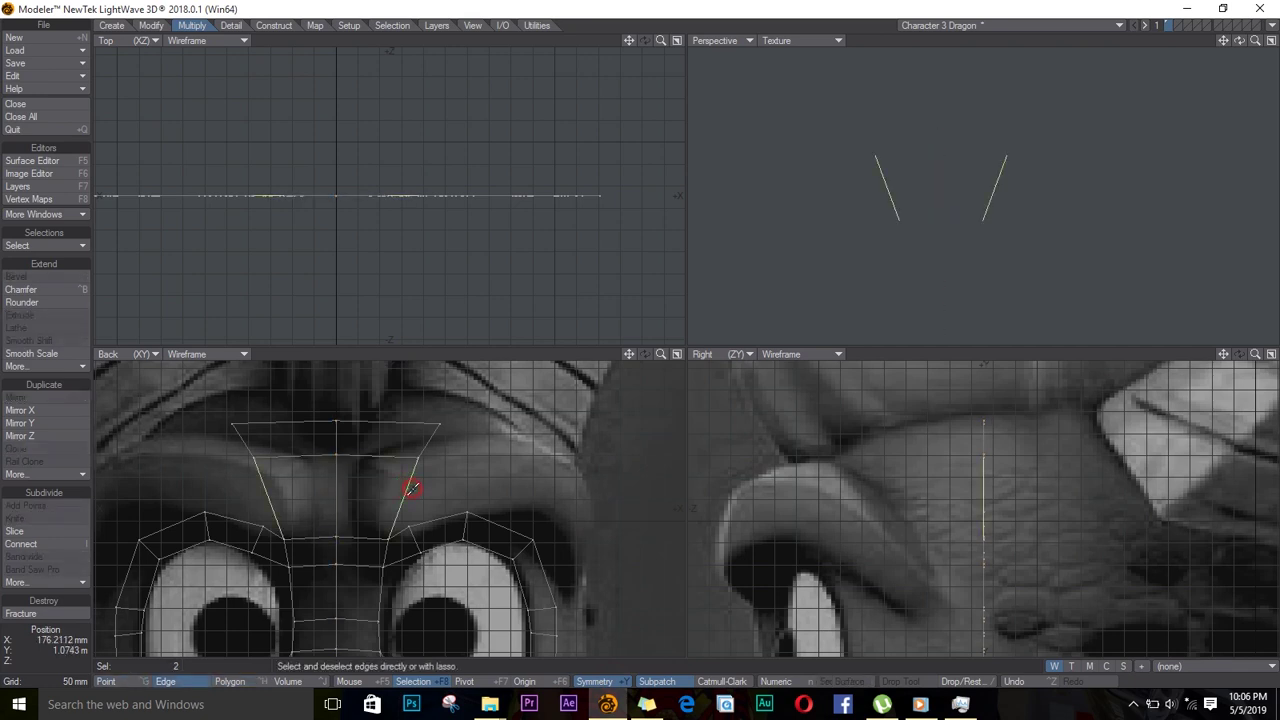
key(t)
mouse_move(437, 490)
mouse_down()
mouse_move(480, 463)
mouse_move(451, 477)
mouse_move(440, 446)
mouse_move(434, 458)
mouse_move(489, 468)
mouse_move(466, 466)
mouse_move(483, 489)
mouse_move(486, 449)
mouse_move(541, 482)
mouse_move(491, 466)
mouse_move(535, 522)
mouse_up()
key(e)
key(t)
drag(629, 354, 617, 508)
drag(536, 458, 561, 508)
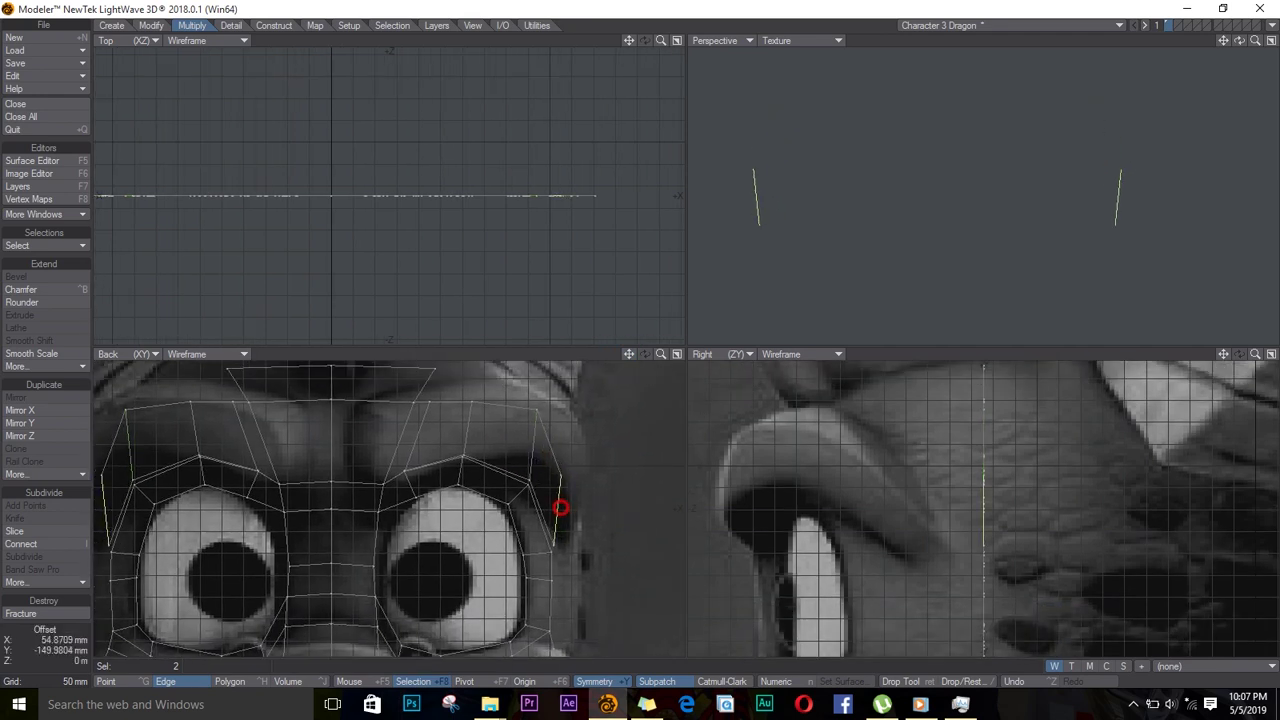
key(ctrl+z)
key(space)
key(slash)
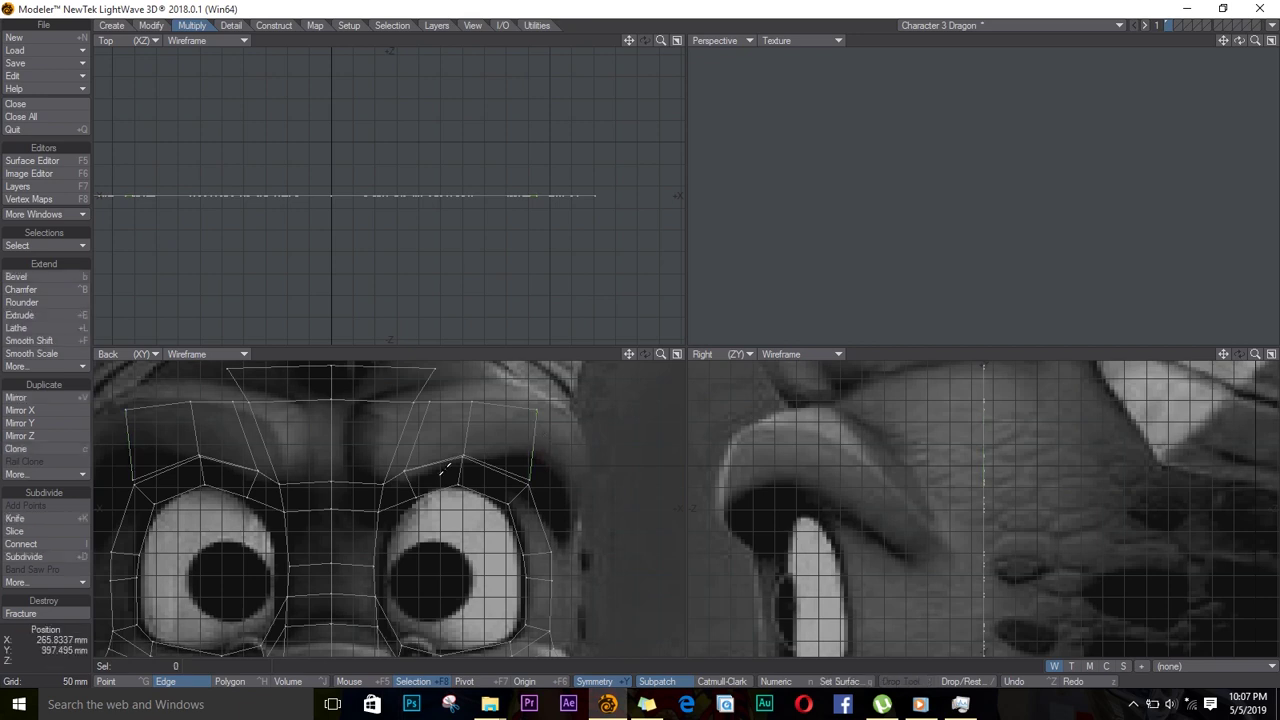
Weld the lower points of the brow strips to the matching top points of the eye loops
key(space)
key(space)
key(slash)
mouse_move(390, 473)
right_down()
mouse_move(459, 457)
mouse_move(522, 493)
right_up()
key(ctrl+w)
key(ctrl+w)
key(ctrl+w)
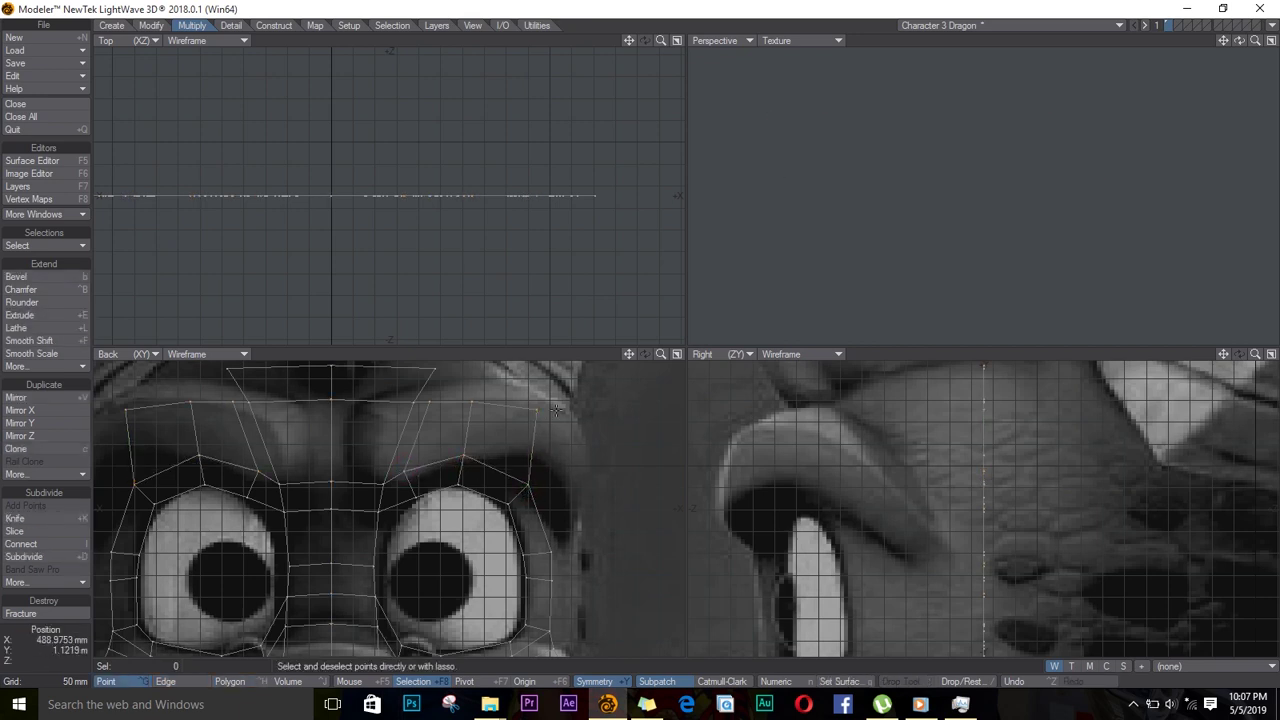
Move the outer points of the forehead strip's upper two rows inward on both sides
key(ctrl+t)
drag(434, 370, 411, 367)
drag(413, 402, 390, 402)
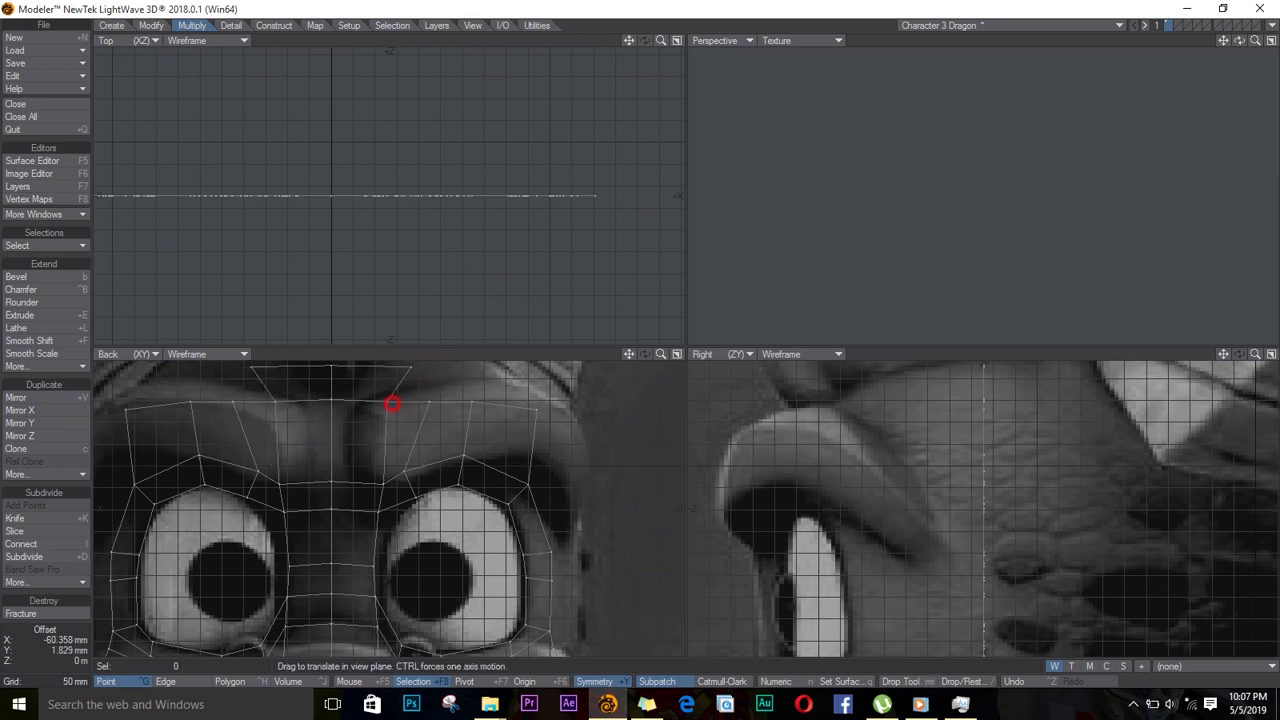
Reposition the points along the lower and outer edges of the brow strips above the eyes on both sides
drag(383, 484, 416, 465)
drag(528, 485, 532, 492)
drag(537, 409, 538, 415)
Extend the forehead's top side edges outward in three segments along the top of the brow rows on both sides
drag(430, 404, 445, 381)
key(space)
key(space)
click(403, 380)
key(e)
key(t)
key(y)
drag(445, 382, 517, 396)
key(h)
key(y)
key(t)
key(e)
key(t)
key(e)
key(t)
key(space)
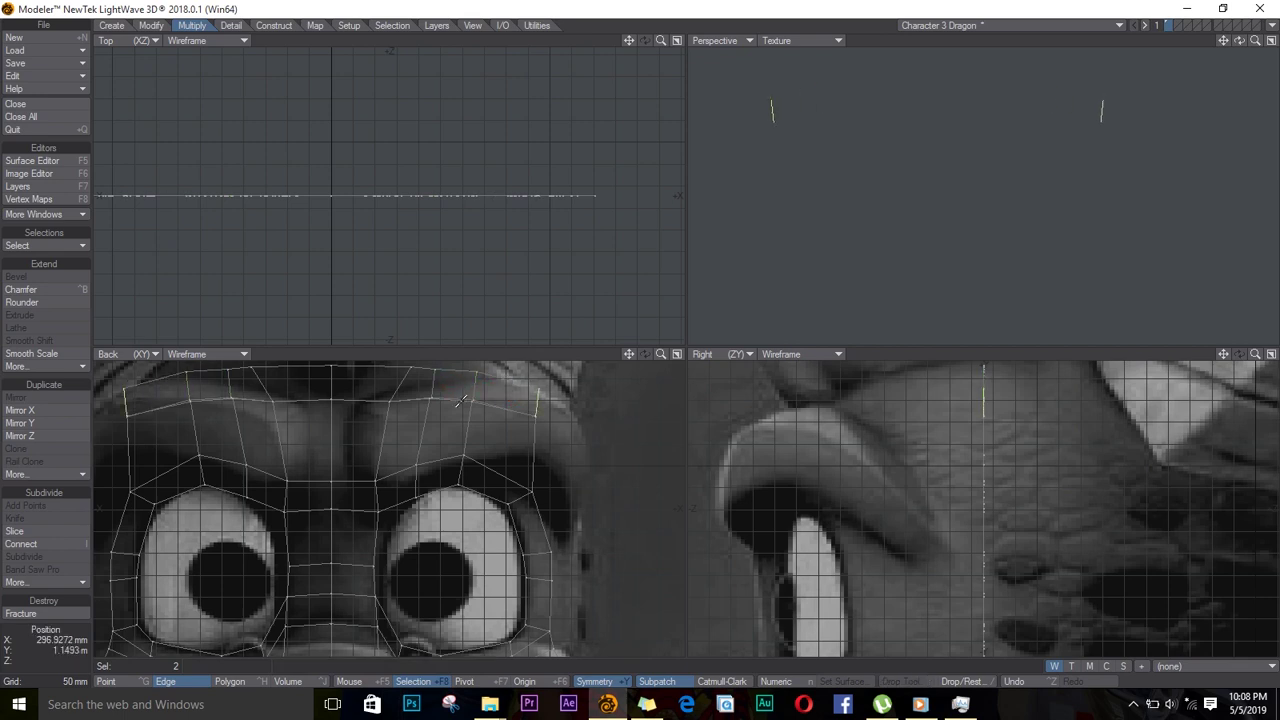
Weld the lower points of the new forehead segments to the matching points of the brow row below
key(space)
key(space)
key(slash)
click(465, 407)
key(slash)
click(534, 417)
key(slash)
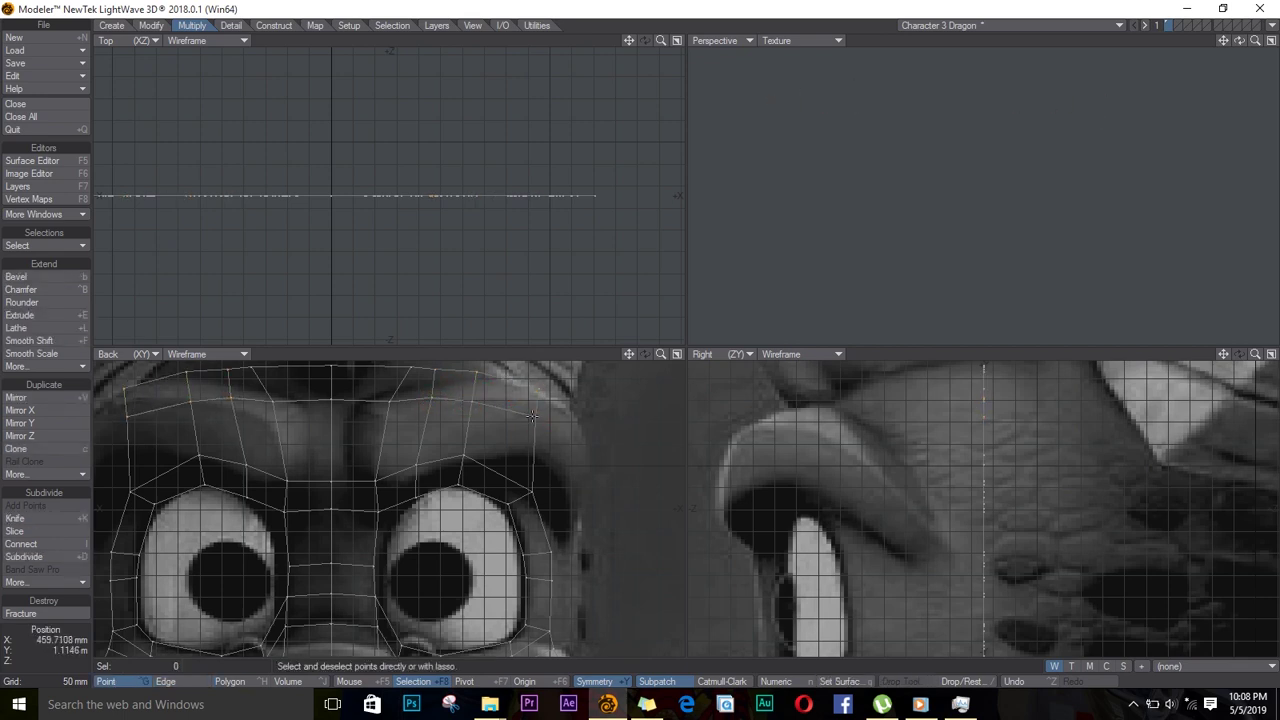
Extend the two outer side edges of the brow outward to the head outline on both sides
key(space)
key(space)
drag(537, 405, 564, 451)
key(e)
key(t)
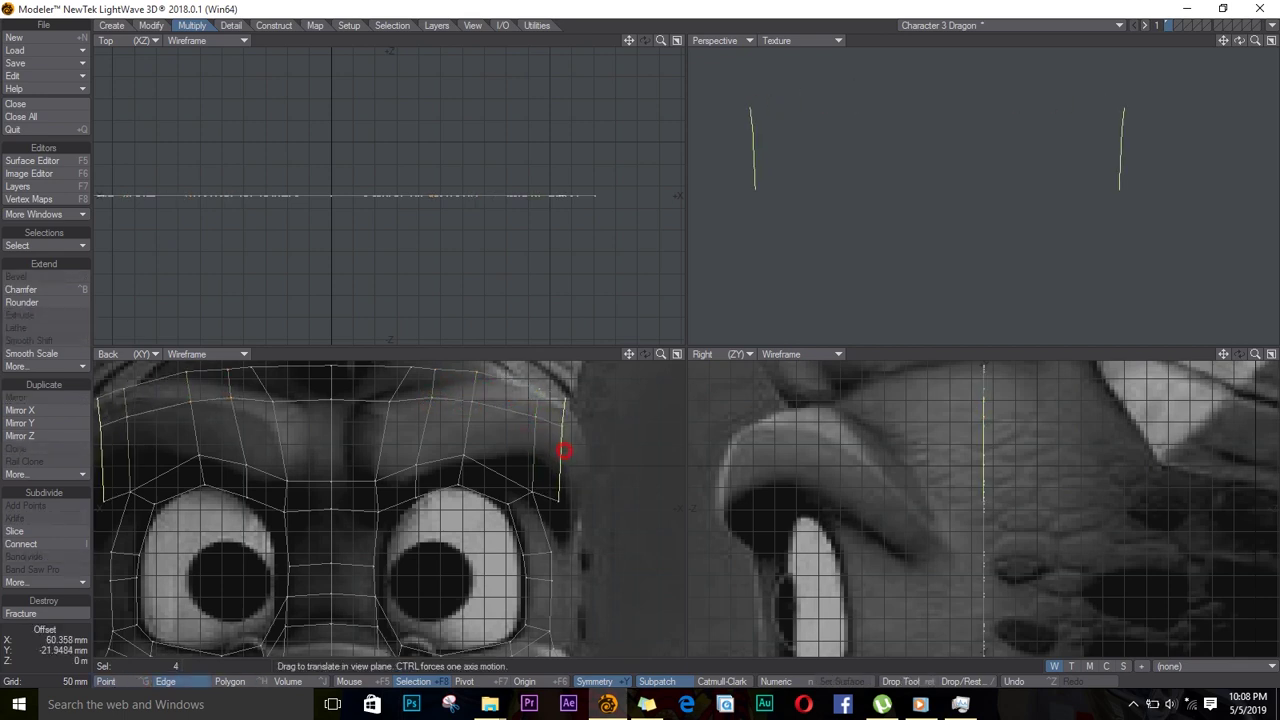
key(space)
key(slash)
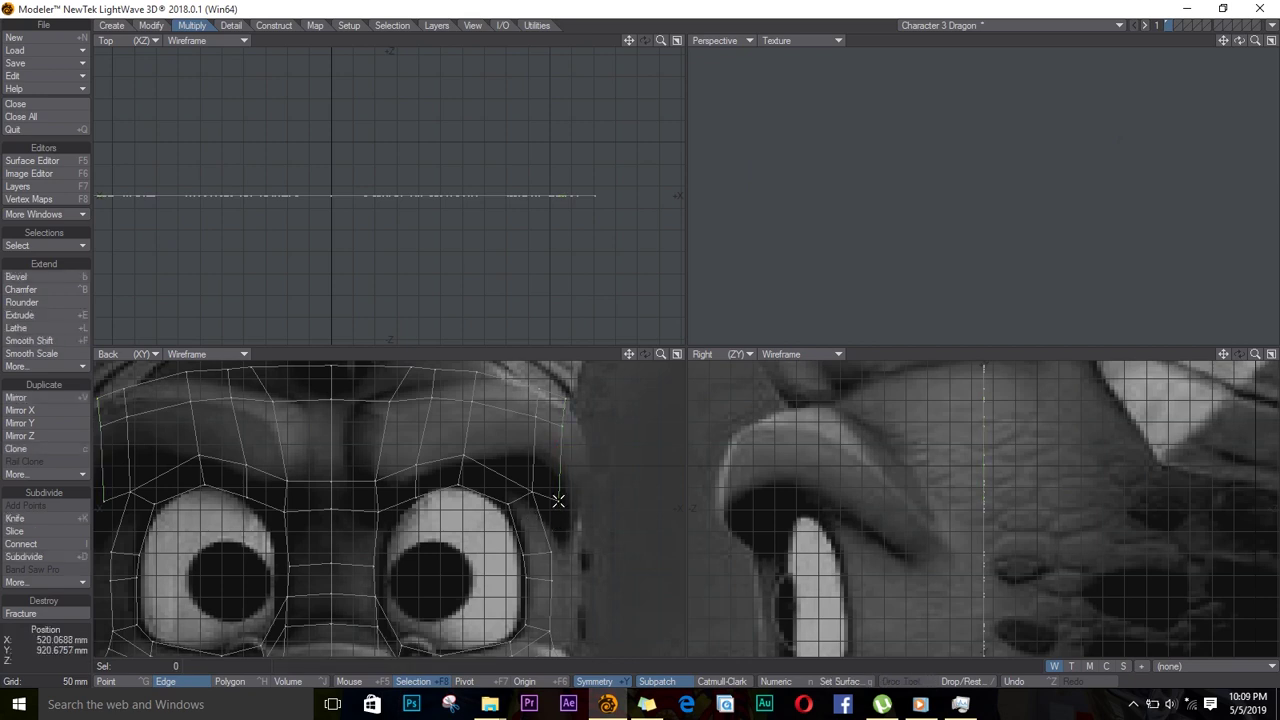
Try to weld the outer brow strip's lower corner to the outer point of the eye loop
key(space)
key(space)
click(558, 502)
key(ctrl+w)
drag(629, 355, 610, 410)
key(a)
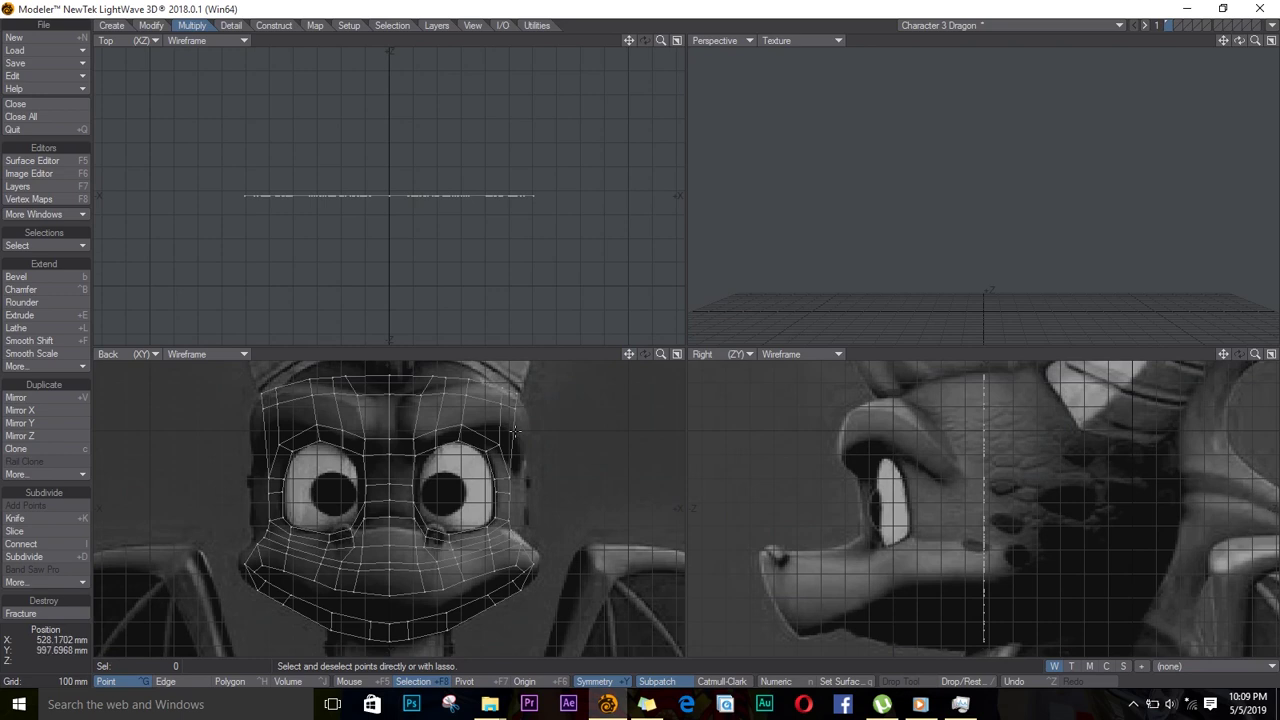
key(ctrl+z)
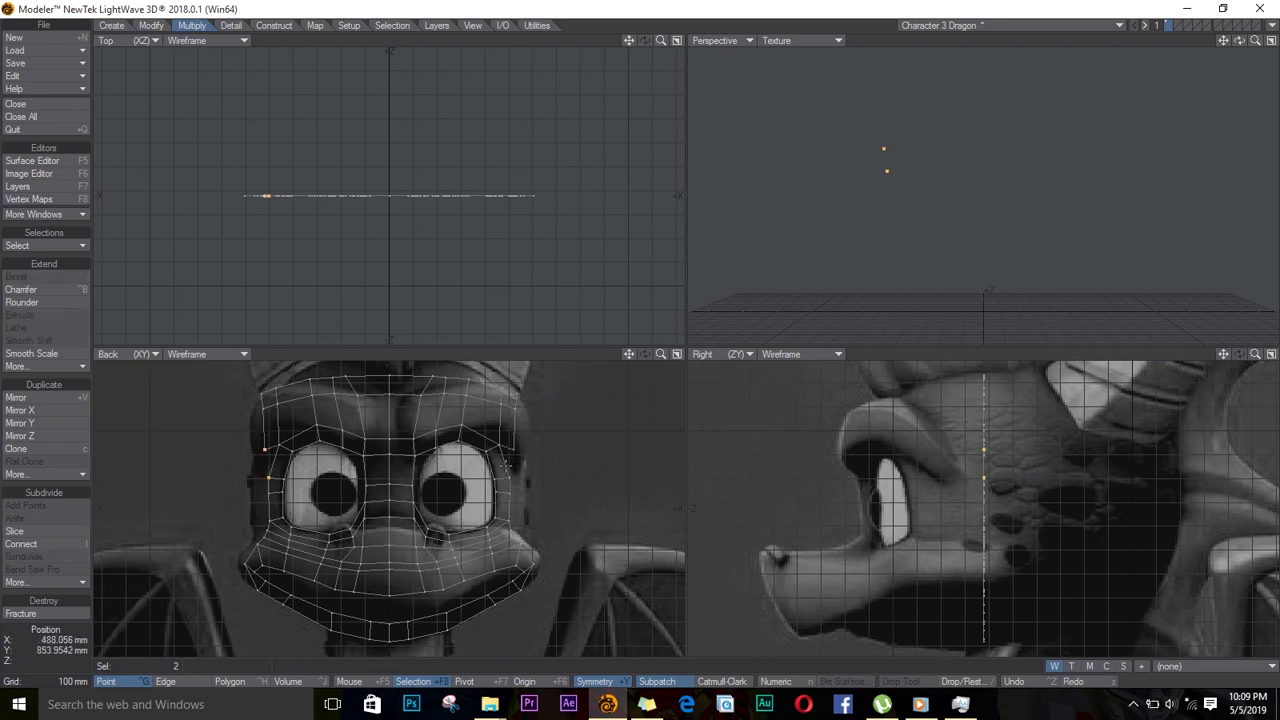
Extend the outer eye-loop and cheek edges outward on both sides, from the brow down to the mouth corners
key(space)
click(508, 466)
click(511, 486)
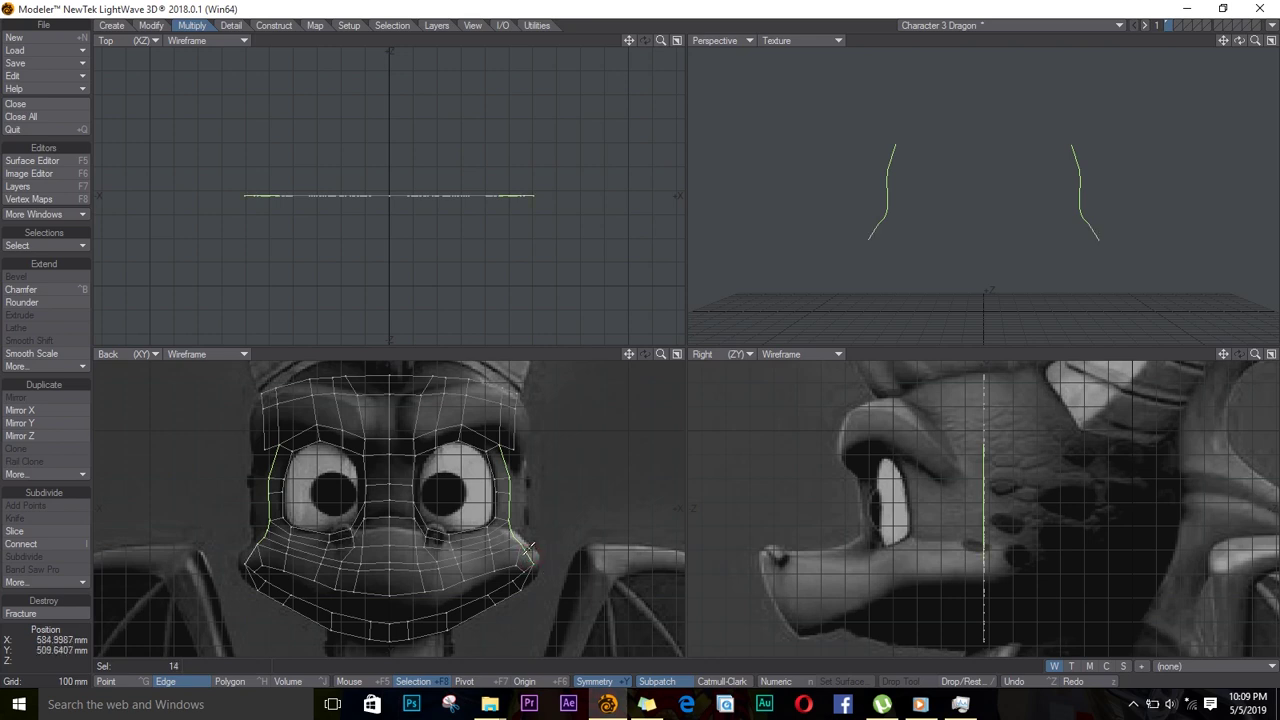
key(t)
drag(513, 501, 527, 504)
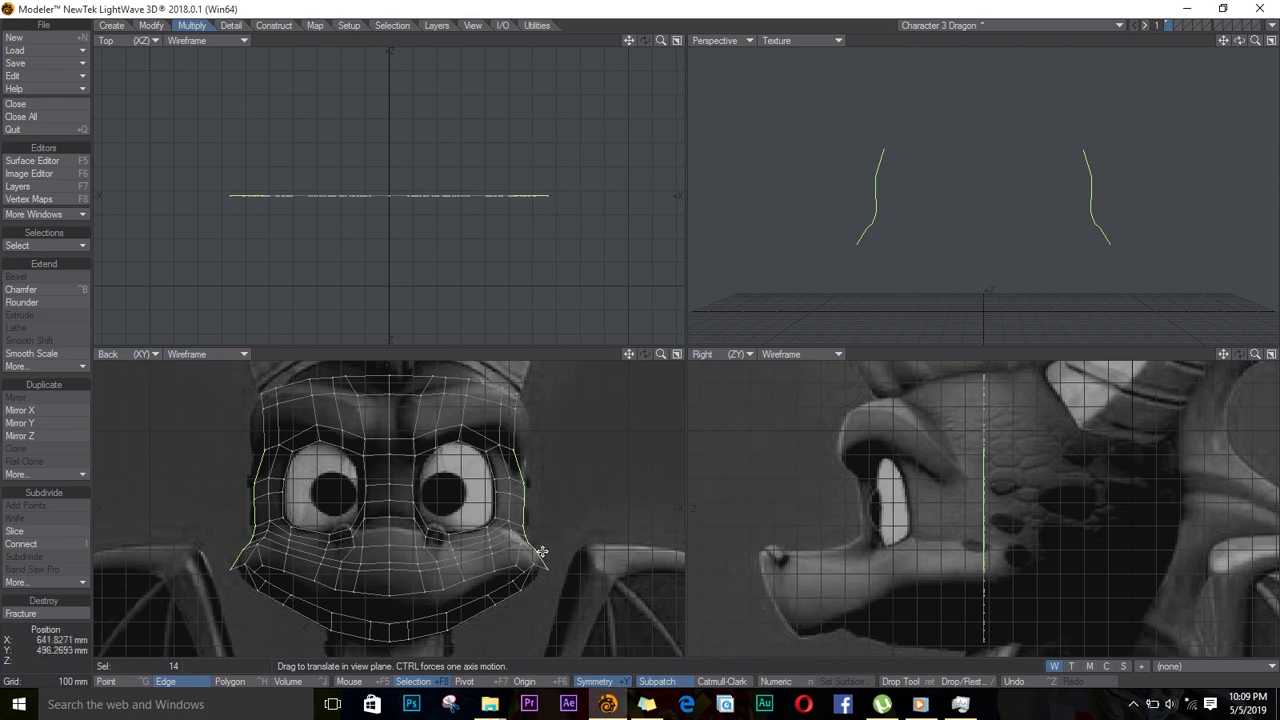
key(space)
key(slash)
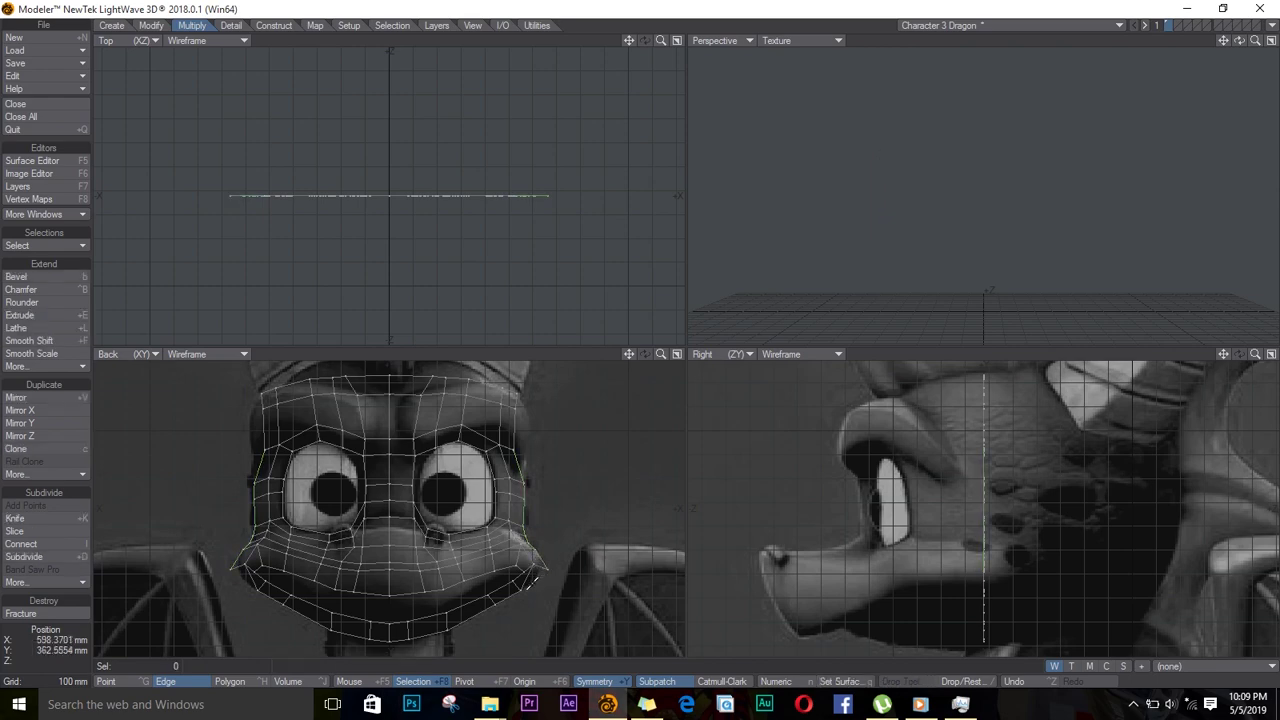
Drag the points of the outer brow and cheek strips to the head outline and save the model
scroll(512, 576, up, 4)
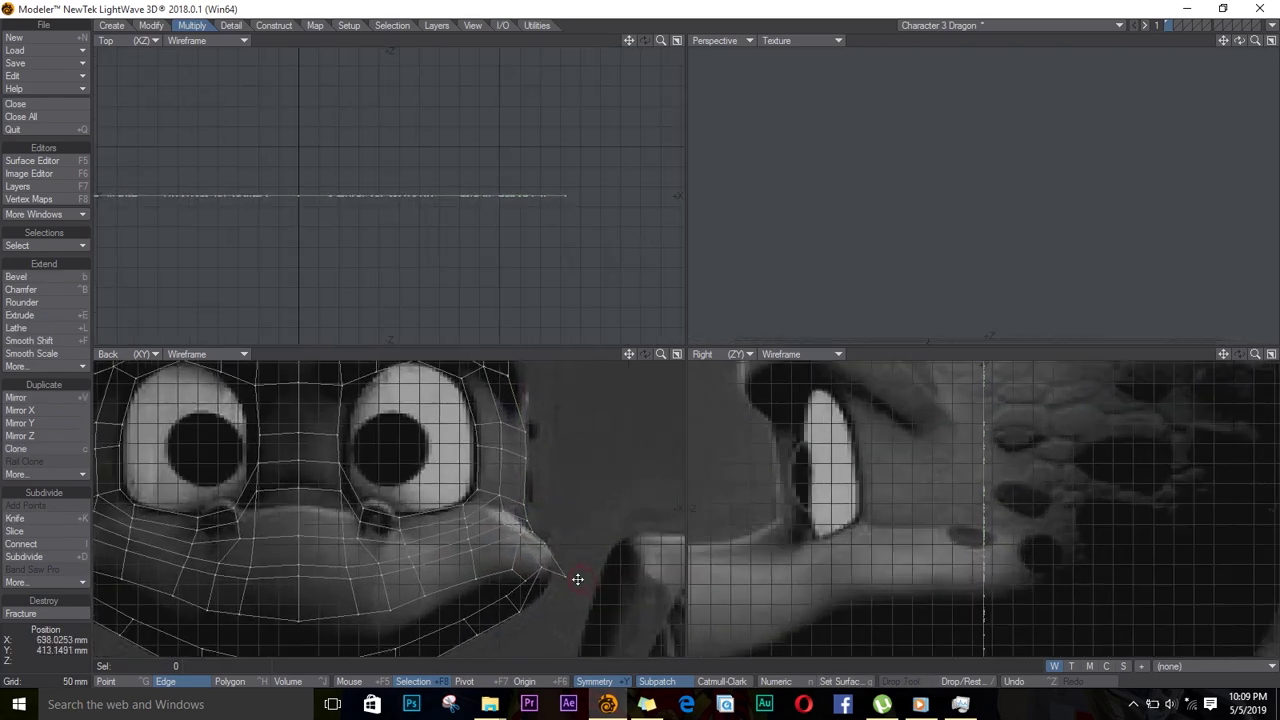
alt+drag(520, 600, 487, 556)
key(ctrl+t)
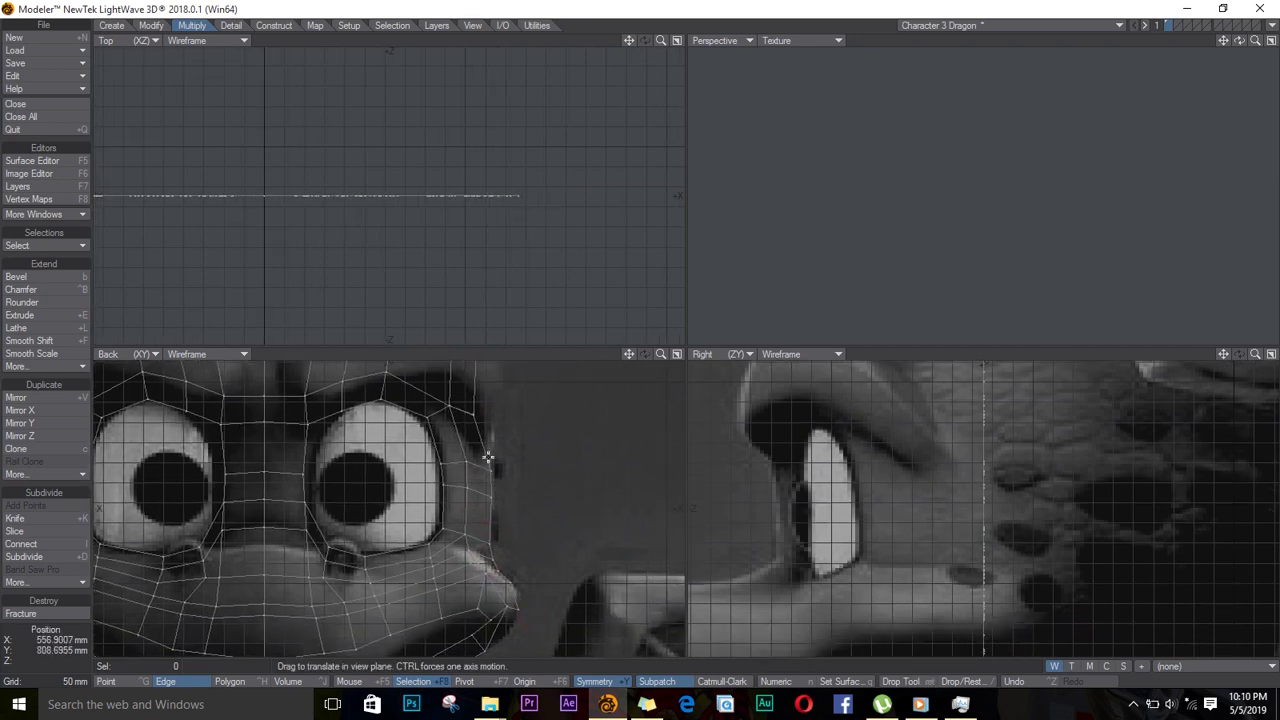
drag(474, 414, 500, 517)
drag(503, 439, 509, 441)
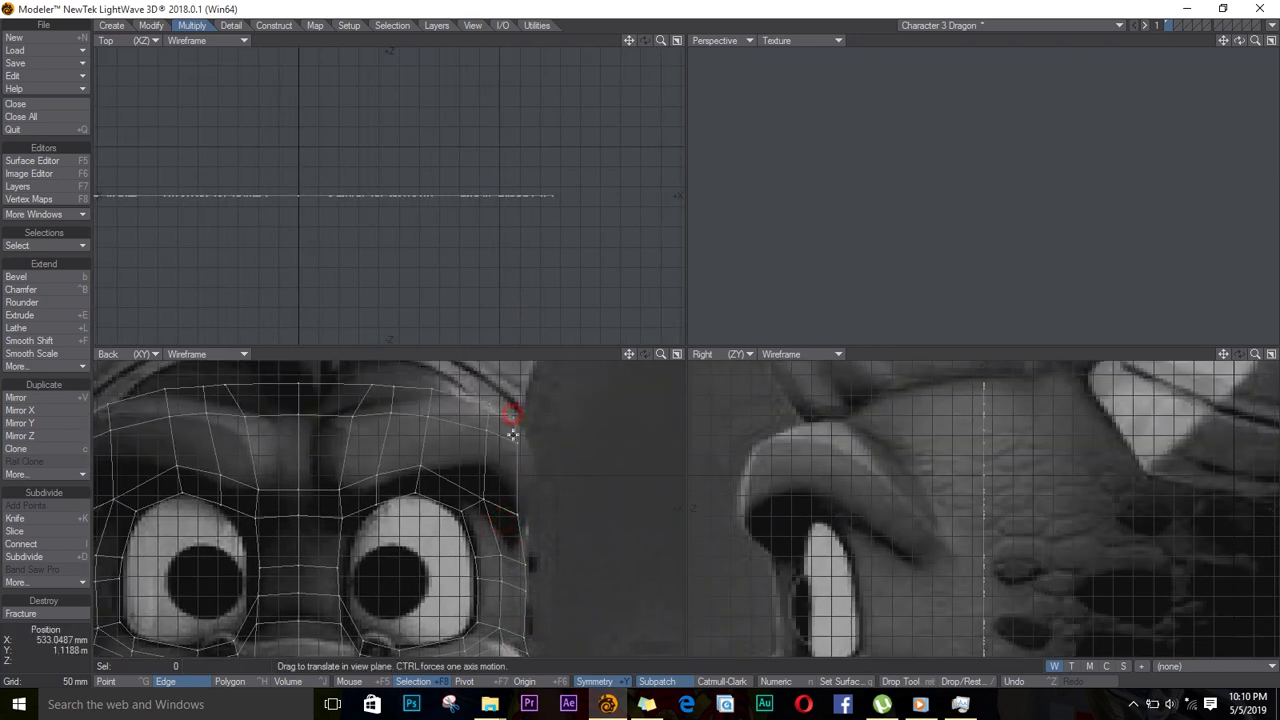
alt+drag(527, 633, 493, 490)
key(s)
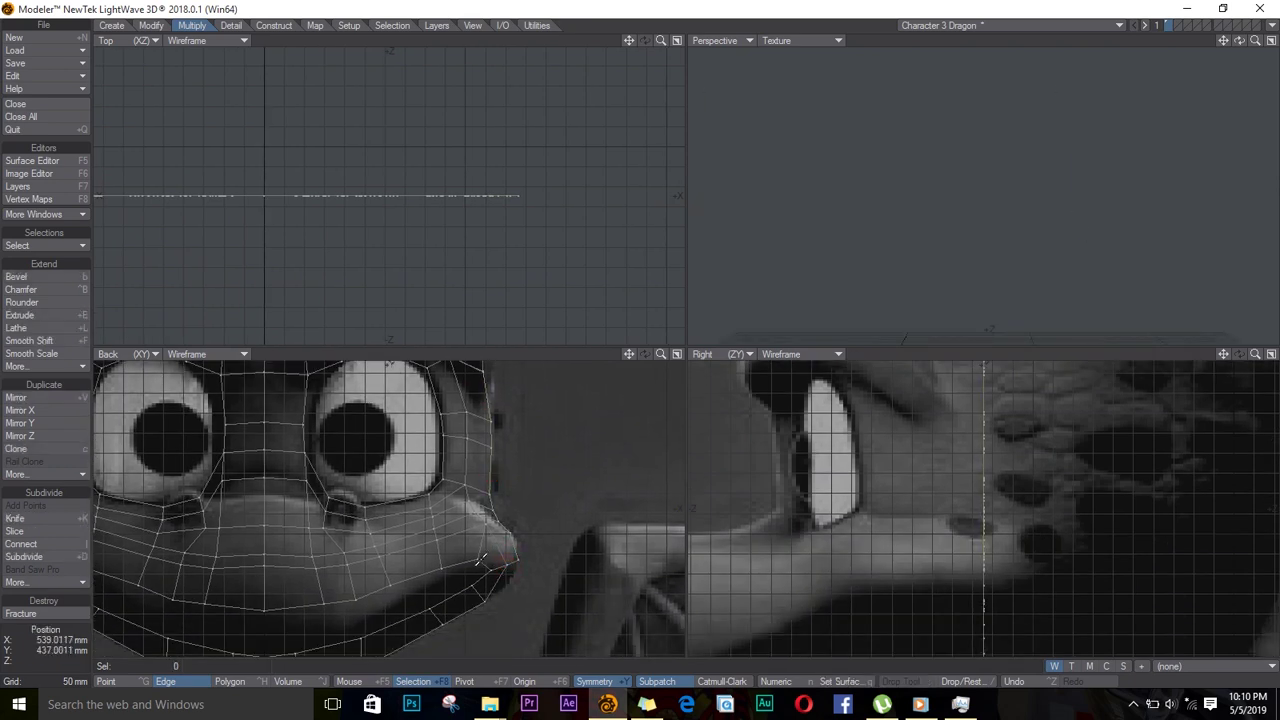
scroll(498, 592, down, 3)
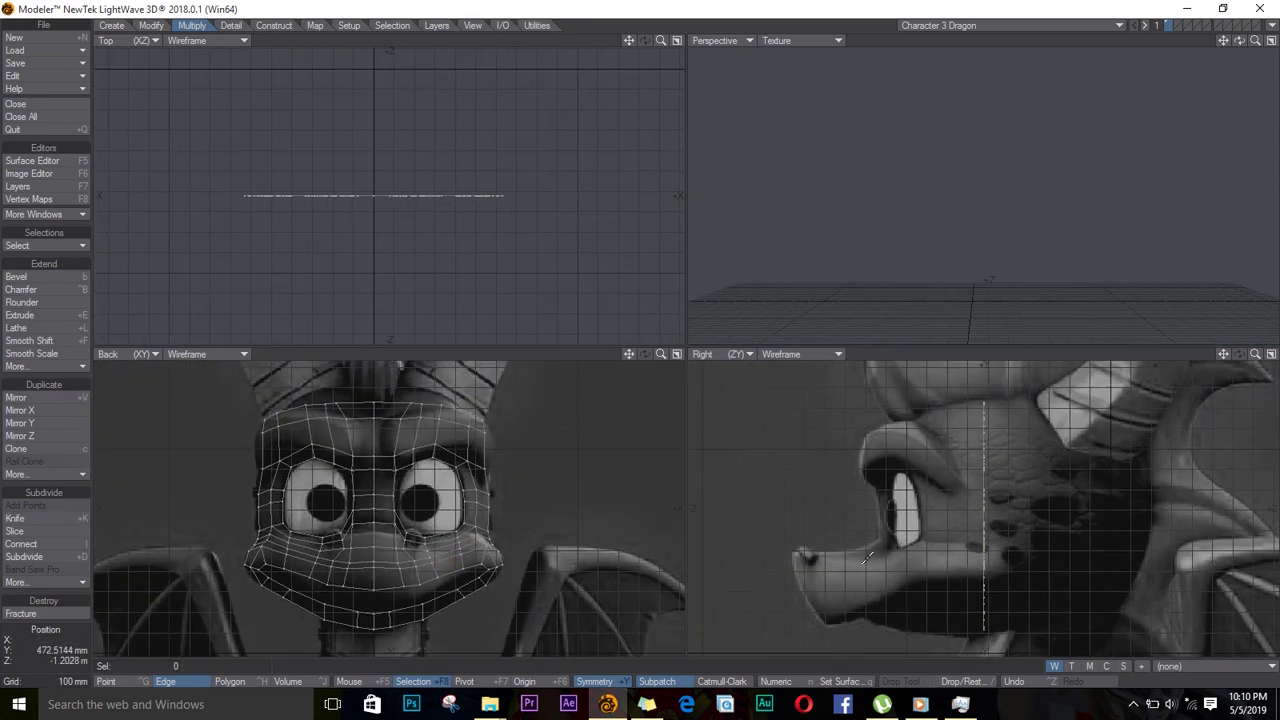
key(ctrl+t)
drag(468, 457, 490, 537)
key(space)
key(slash)
Move the top two centreline forehead points forward to the side profile, about 188 mm and 353 mm along Z
key(ctrl+g)
click(373, 403)
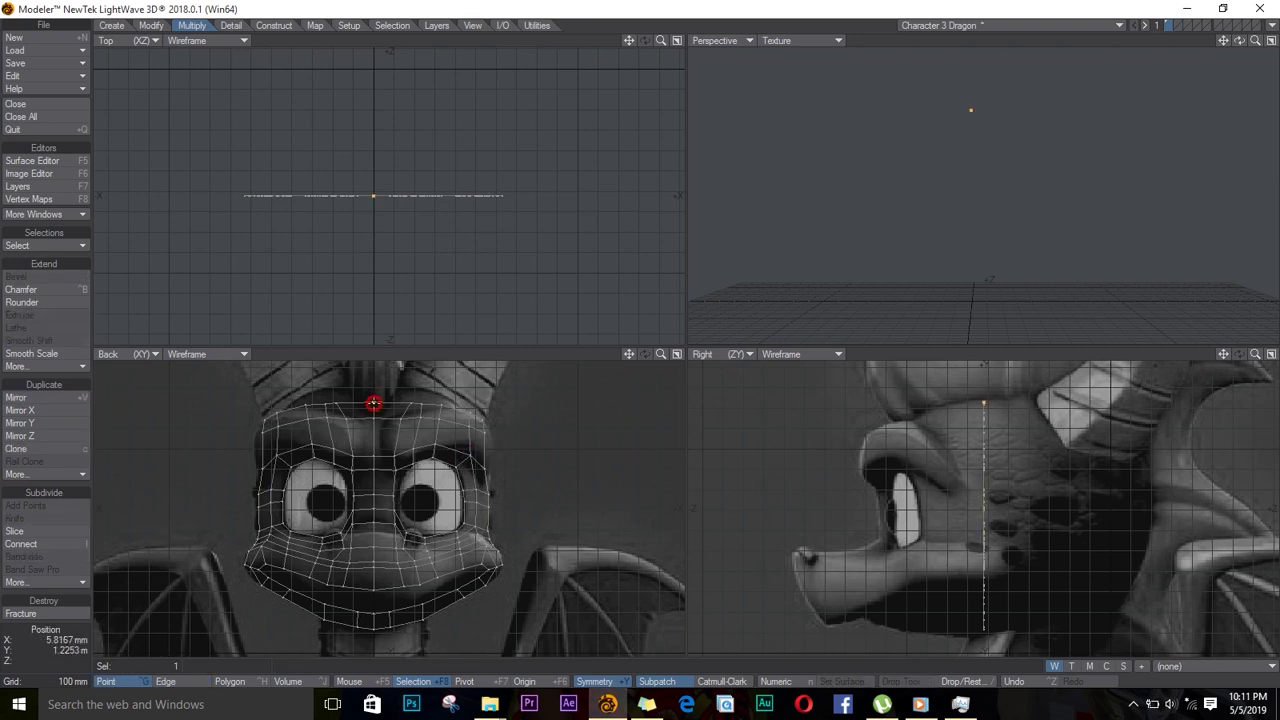
key(ctrl+t)
ctrl+drag(1016, 430, 971, 430)
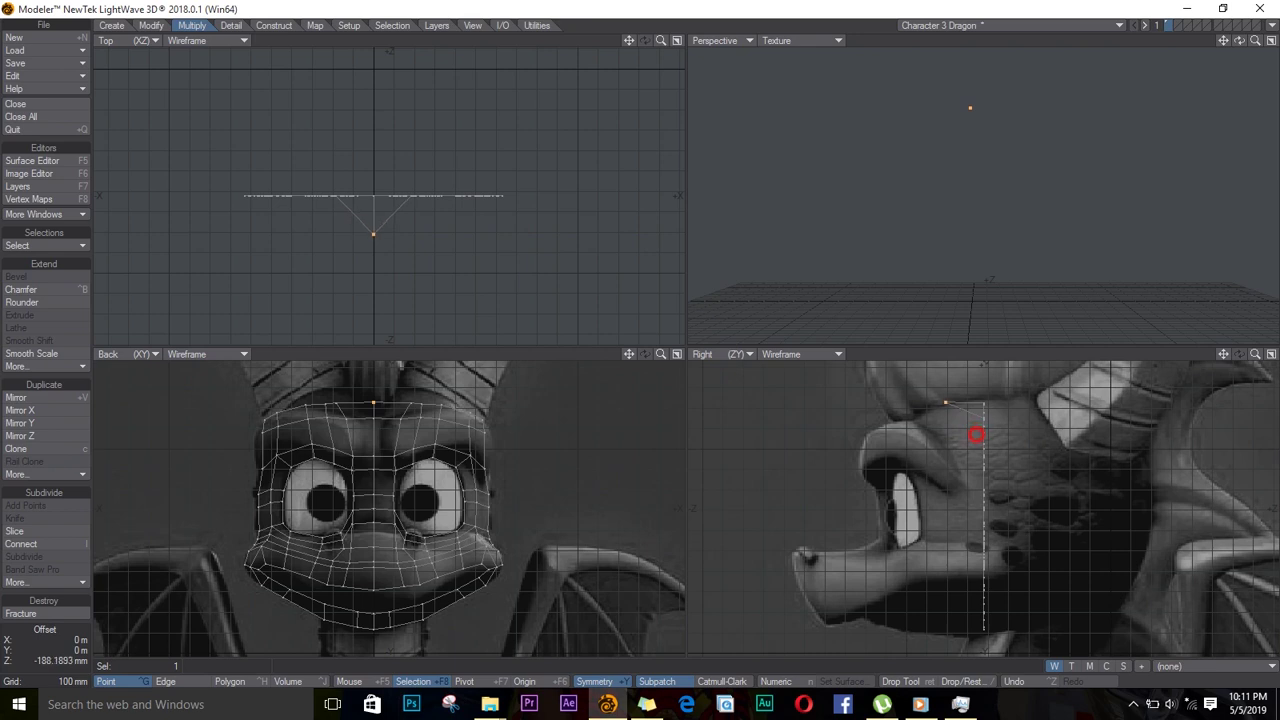
key(slash)
click(373, 419)
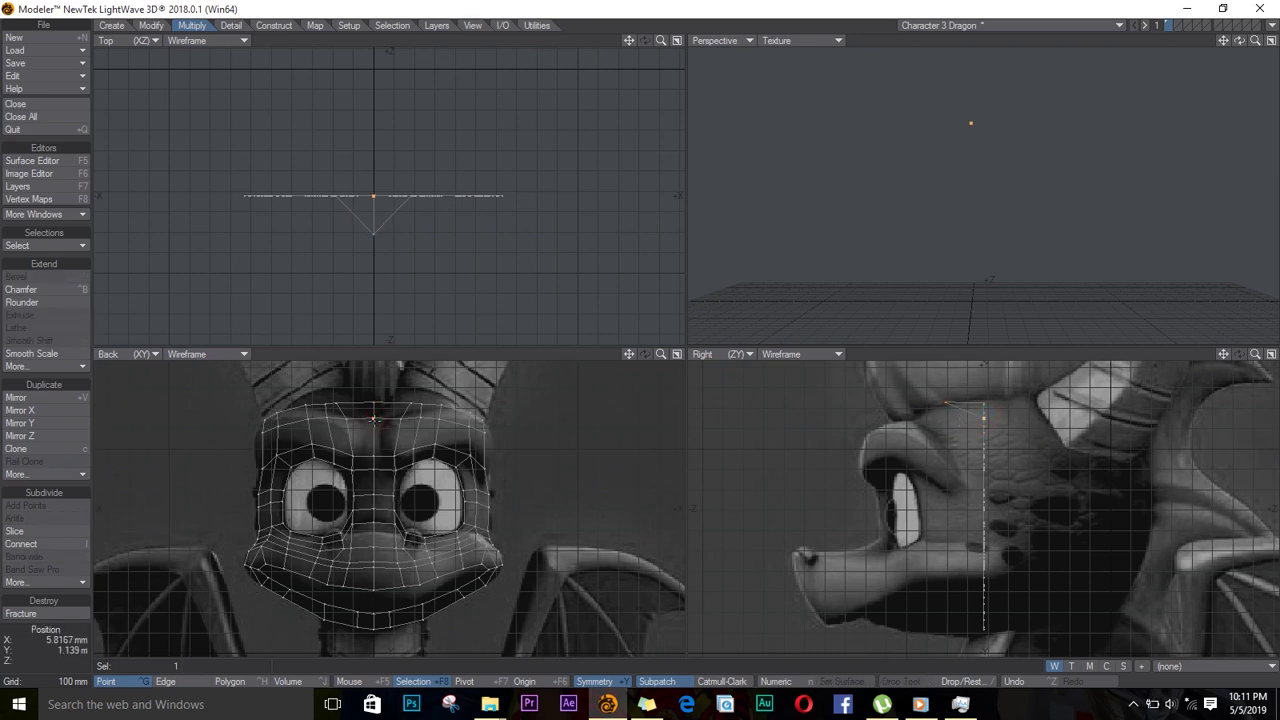
key(ctrl+t)
ctrl+drag(1006, 449, 936, 450)
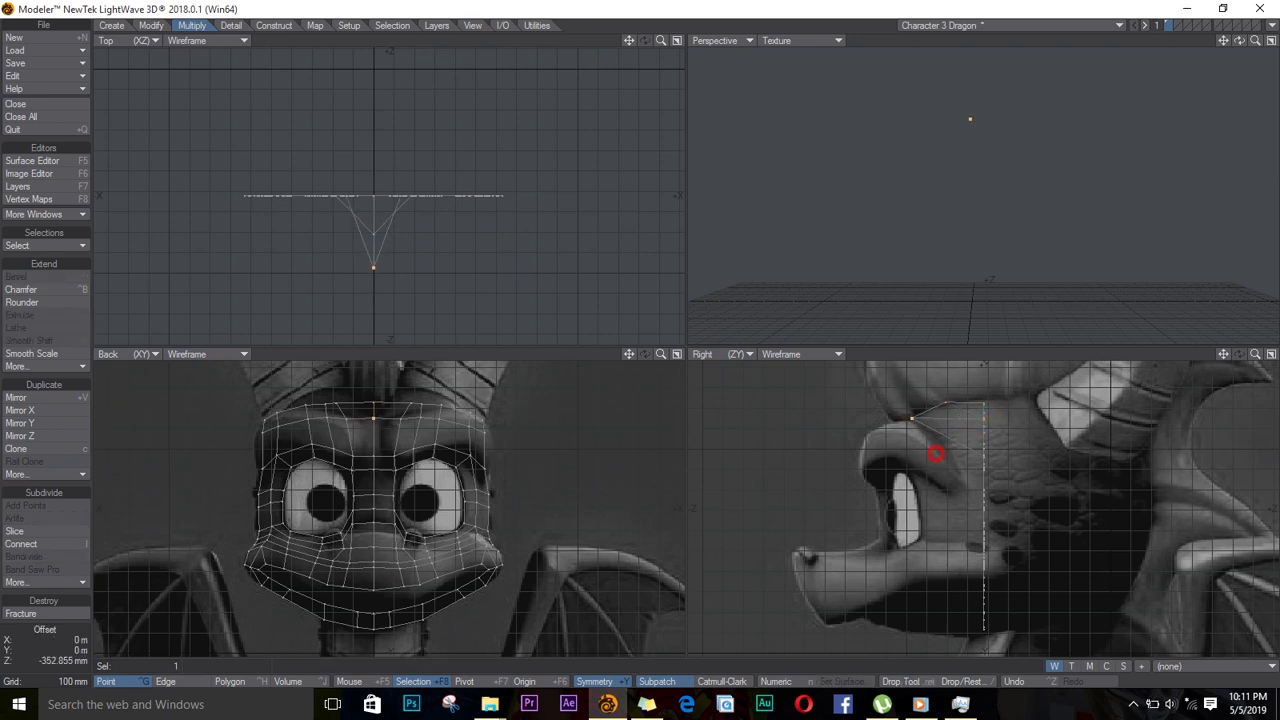
Move the next two centreline points at brow level forward to the side profile, the lower one about 518 mm
key(slash)
click(373, 457)
key(ctrl+t)
ctrl+drag(1048, 477, 951, 479)
key(slash)
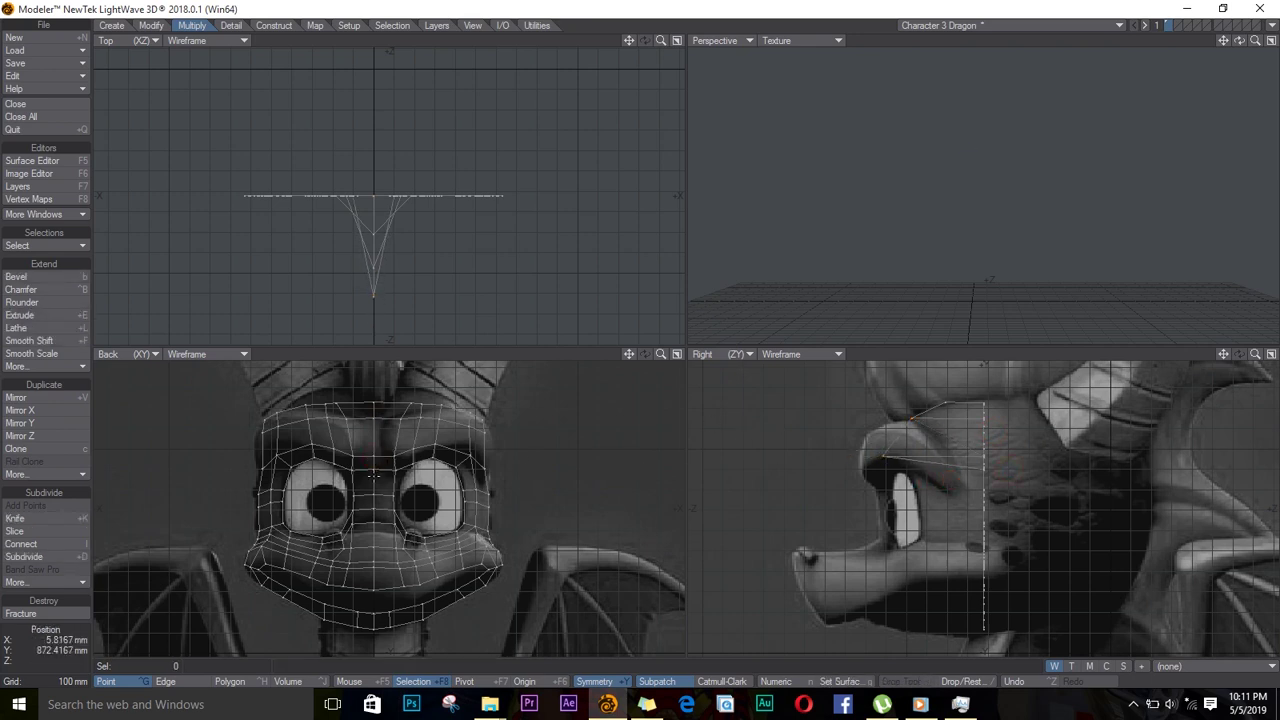
click(373, 469)
key(ctrl+t)
drag(1004, 477, 926, 497)
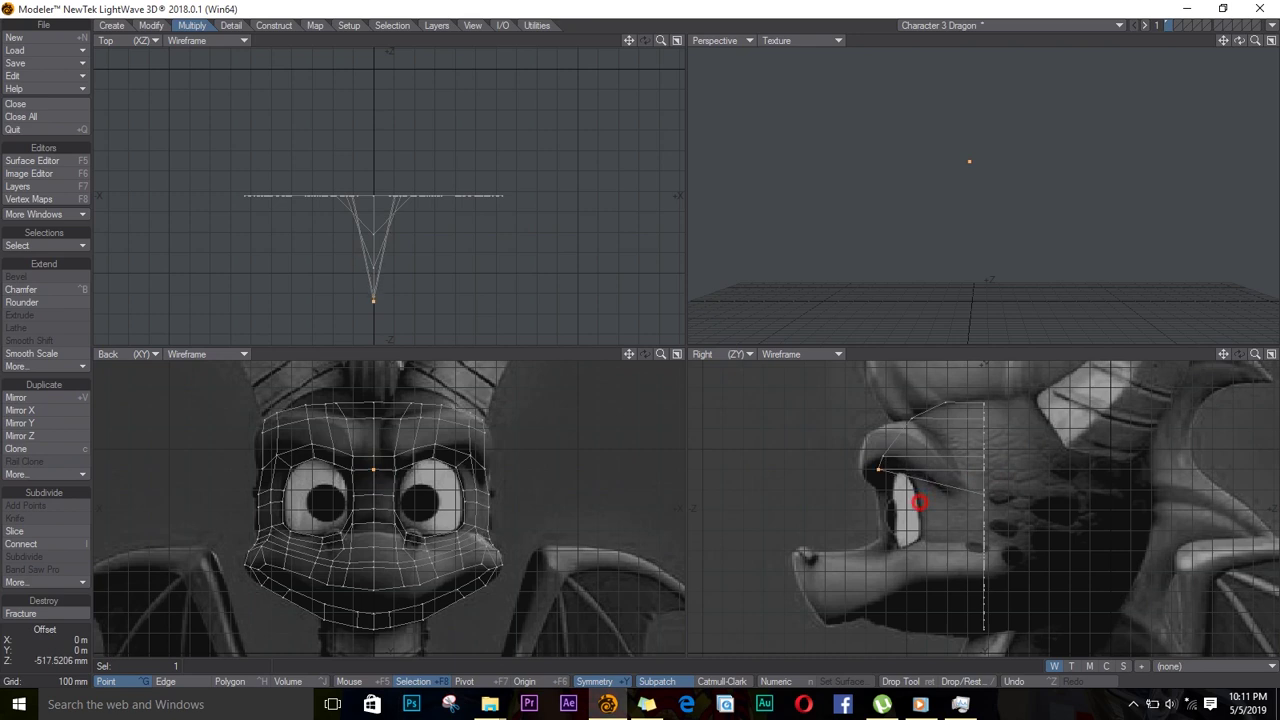
key(Return)
key(slash)
Move the next two centreline points between the eyes forward along Z to the nose bridge profile
click(374, 494)
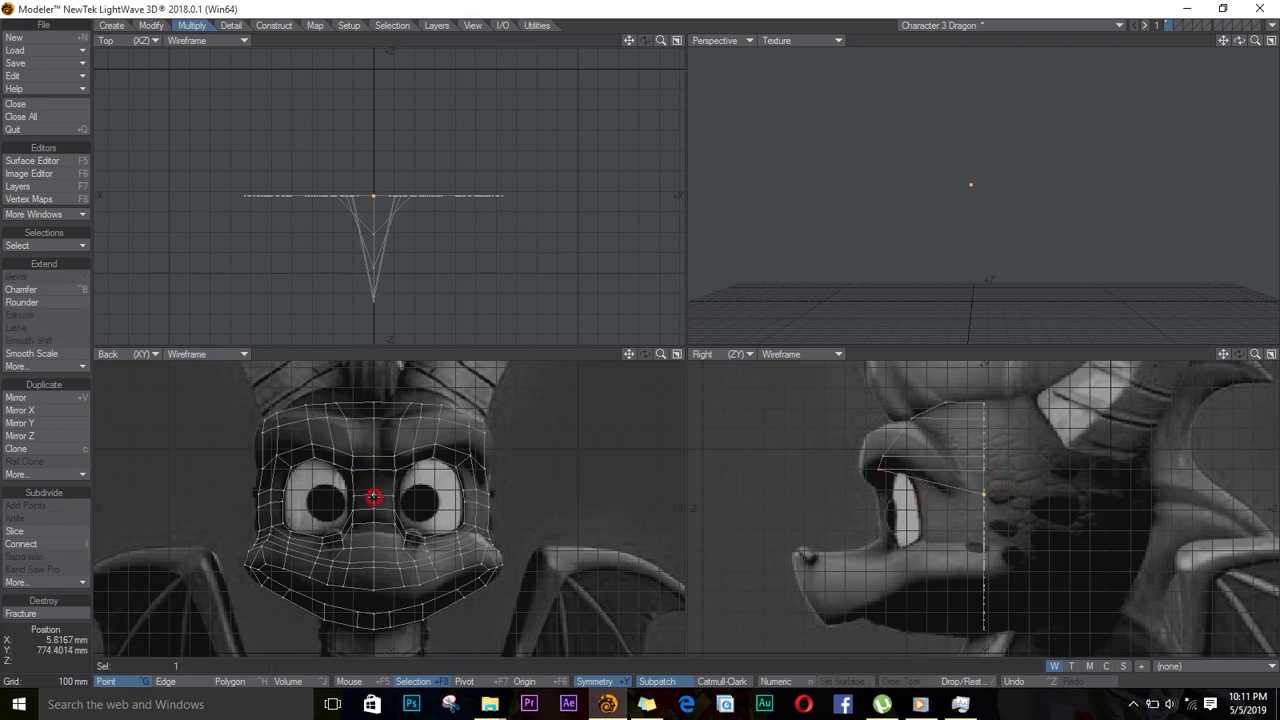
key(t)
ctrl+drag(1011, 509, 905, 515)
key(Return)
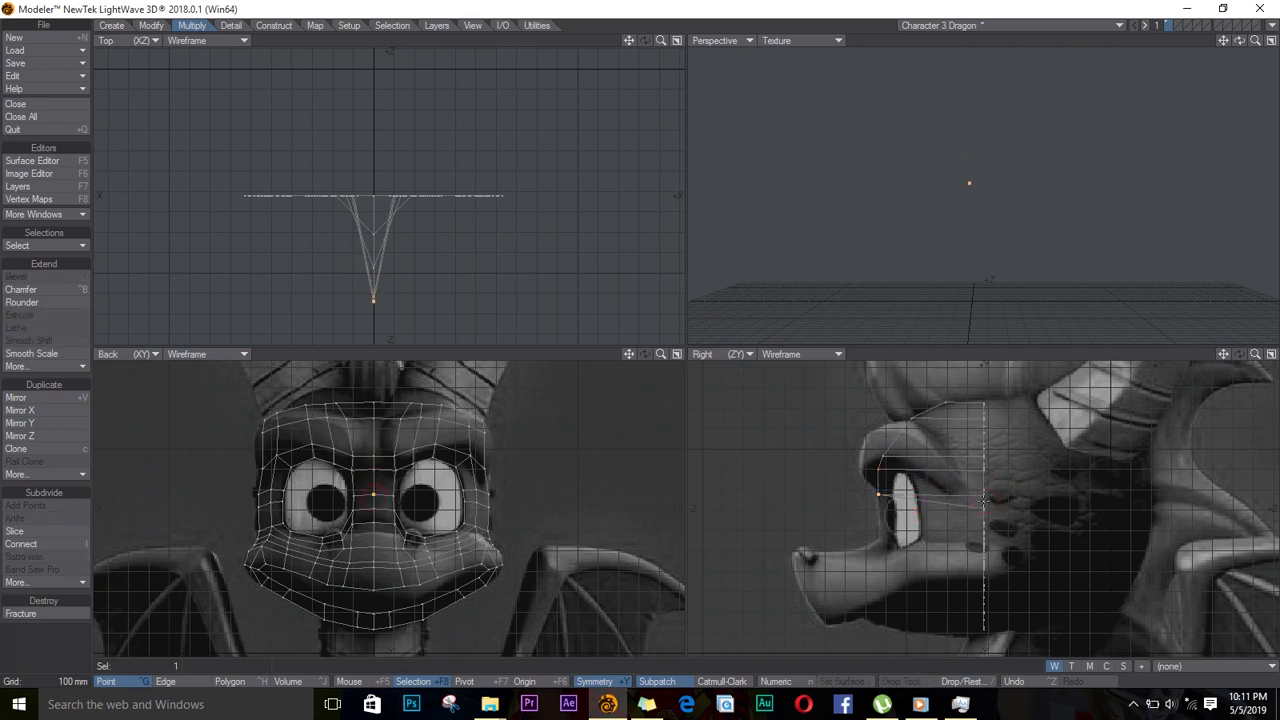
key(slash)
click(374, 510)
key(t)
ctrl+drag(1000, 522, 895, 534)
key(Return)
Move the centreline point at the lower nose bridge forward about 541 mm to the side profile
key(slash)
click(373, 512)
key(slash)
click(373, 523)
key(t)
ctrl+drag(1030, 545, 919, 549)
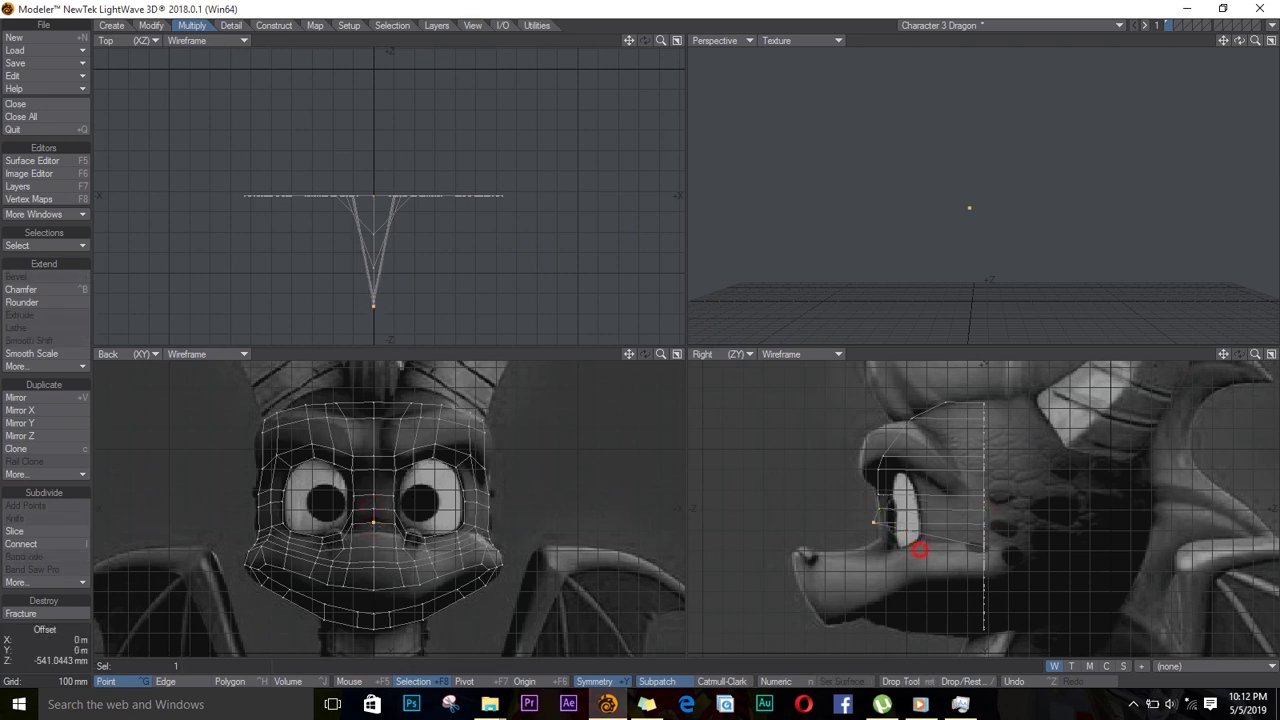
key(slash)
click(374, 523)
key(slash)
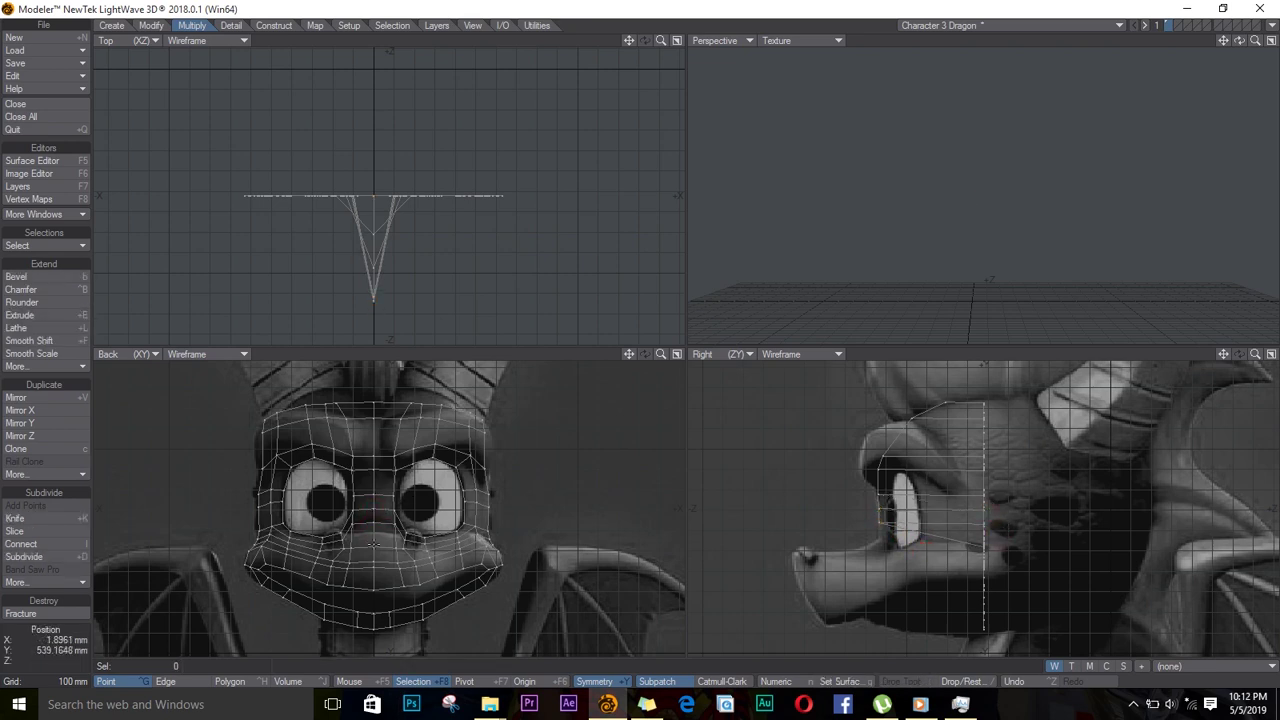
Move the two centreline points on top of the snout forward along Z to the snout's side profile
click(374, 548)
key(t)
ctrl+drag(1015, 566, 897, 575)
key(slash)
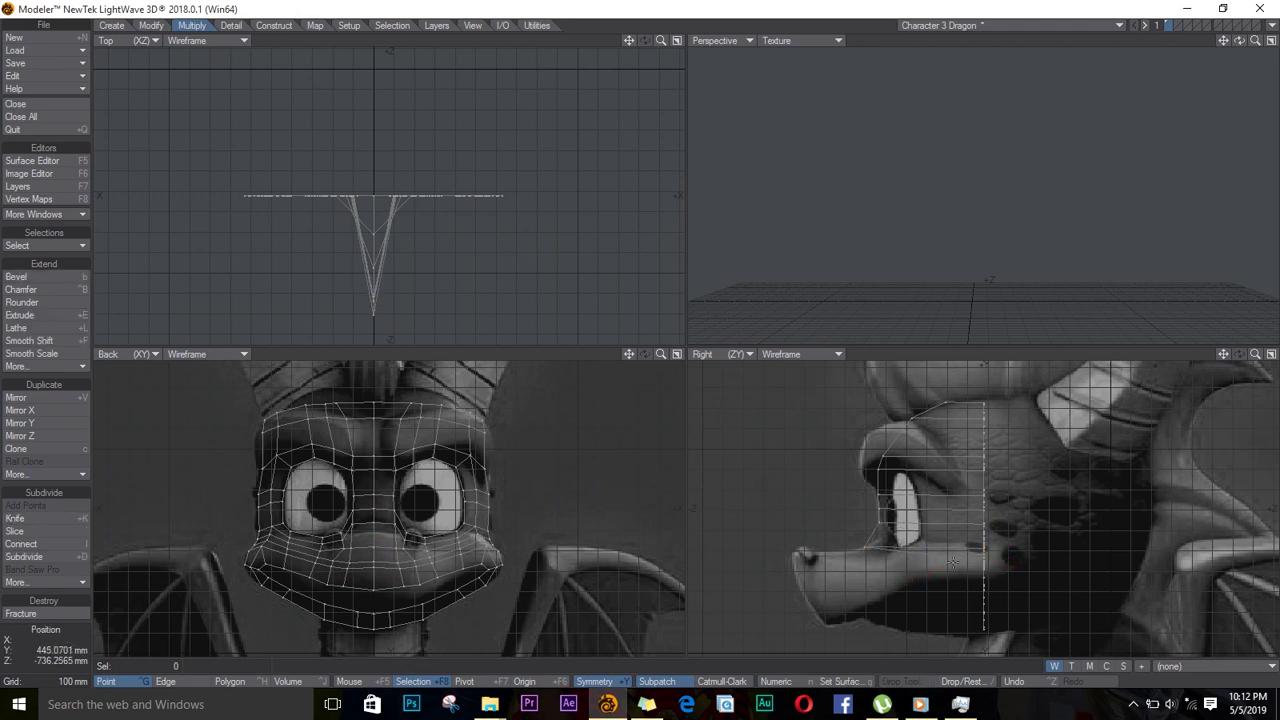
click(376, 548)
key(t)
ctrl+drag(1026, 577, 861, 565)
key(slash)
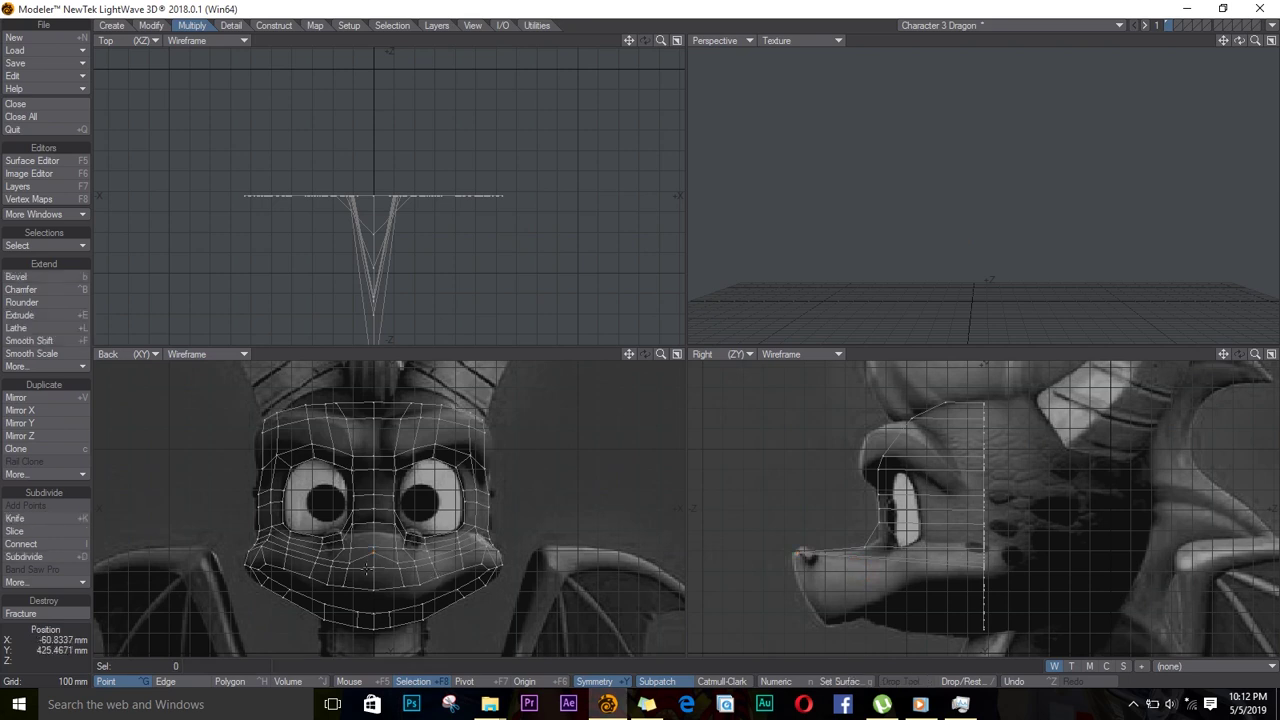
Move the snout-front and upper-lip centreline points forward along Z to the snout tip in the side view
click(374, 568)
key(t)
ctrl+drag(1028, 592, 840, 597)
key(slash)
click(374, 590)
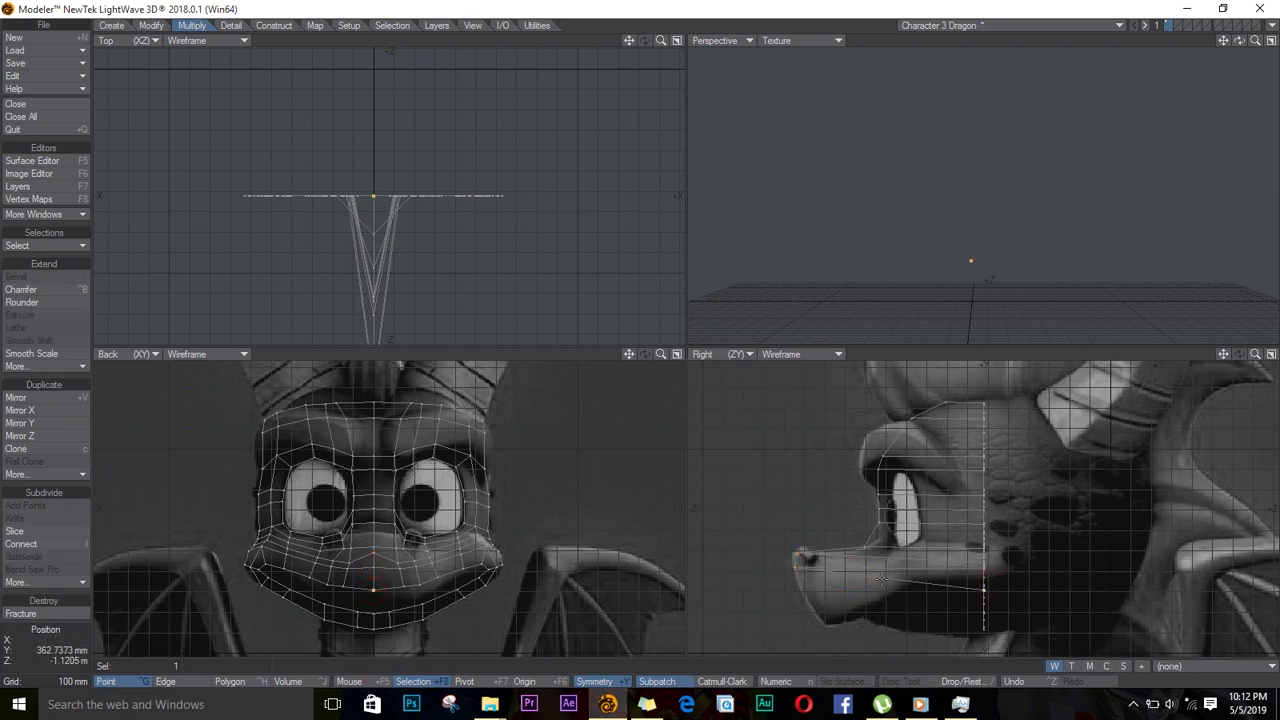
key(t)
ctrl+drag(1053, 614, 870, 616)
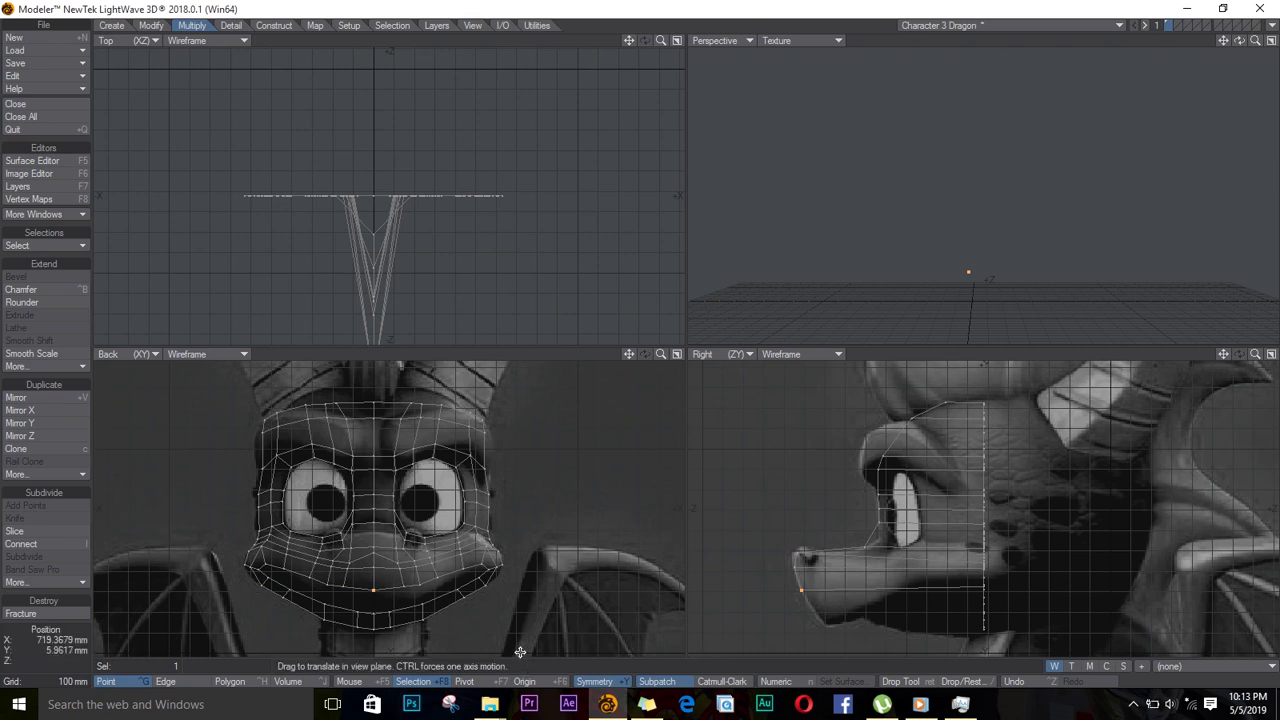
key(slash)
Select the edge loop around the mouth opening and extend it inward as an inner lip
key(space)
mouse_move(400, 590)
mouse_down()
mouse_move(474, 566)
mouse_move(394, 620)
mouse_move(334, 608)
mouse_move(368, 597)
mouse_move(308, 580)
mouse_up()
key(h)
Drag the inner lip points down towards the lower lip so the mouth opening narrows out to the corners
key(ctrl+t)
ctrl+alt+drag(425, 584, 477, 587)
drag(521, 553, 556, 568)
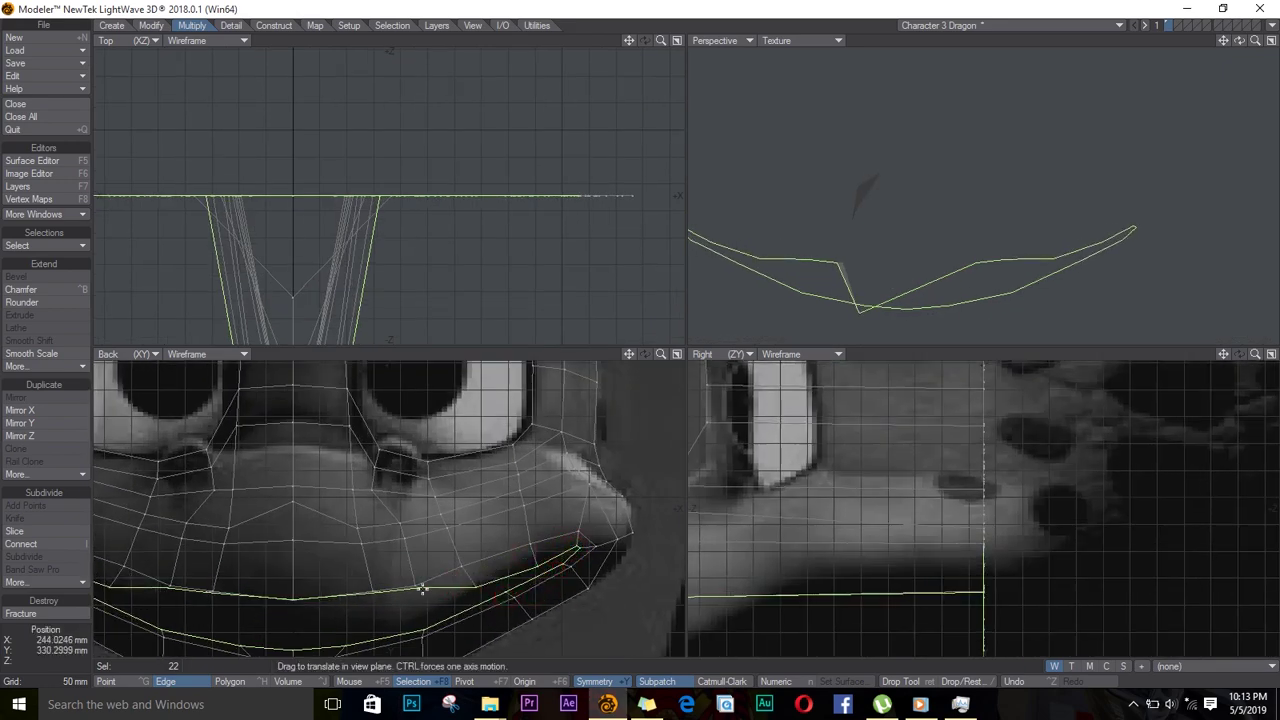
drag(422, 589, 374, 616)
drag(293, 600, 293, 626)
alt+drag(430, 587, 518, 505)
drag(447, 540, 435, 545)
drag(521, 527, 518, 527)
drag(605, 487, 523, 511)
drag(667, 460, 667, 461)
key(Return)
key(slash)
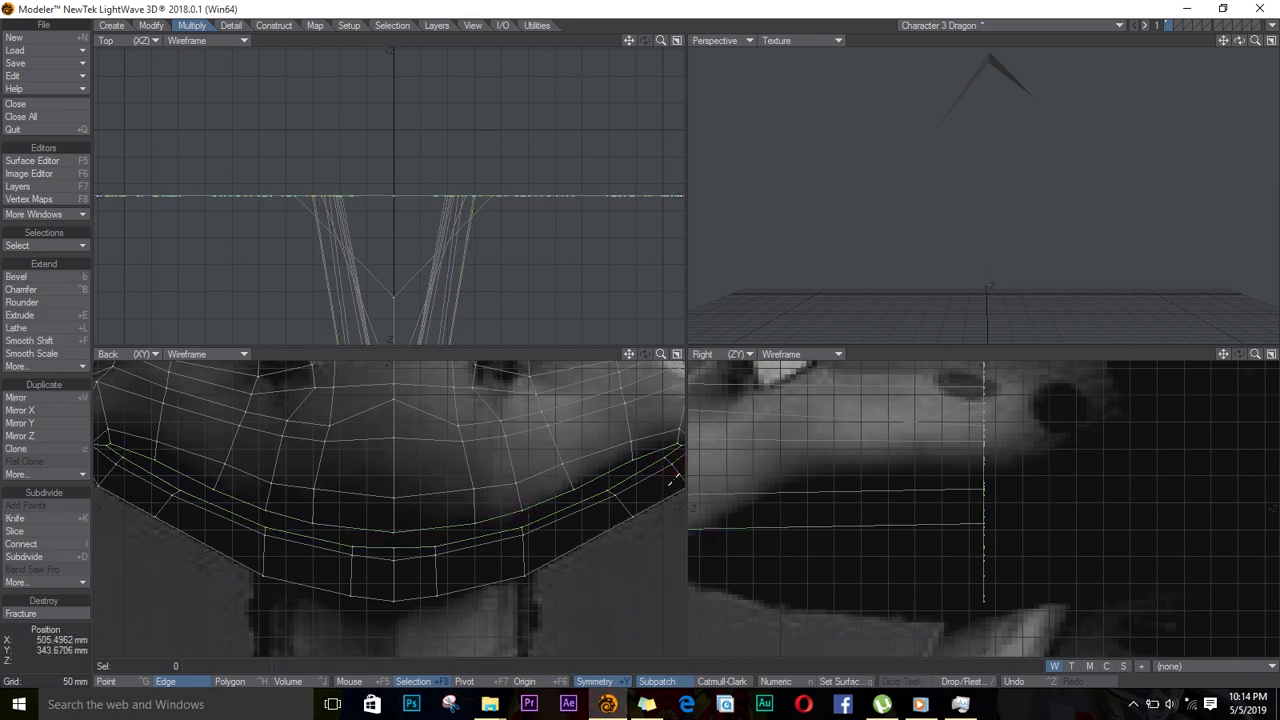
Move the inner lip's front centre point down and back to the chin tip in the side view
scroll(860, 548, down, 4)
key(ctrl+h)
click(803, 548)
key(space)
click(803, 548)
key(t)
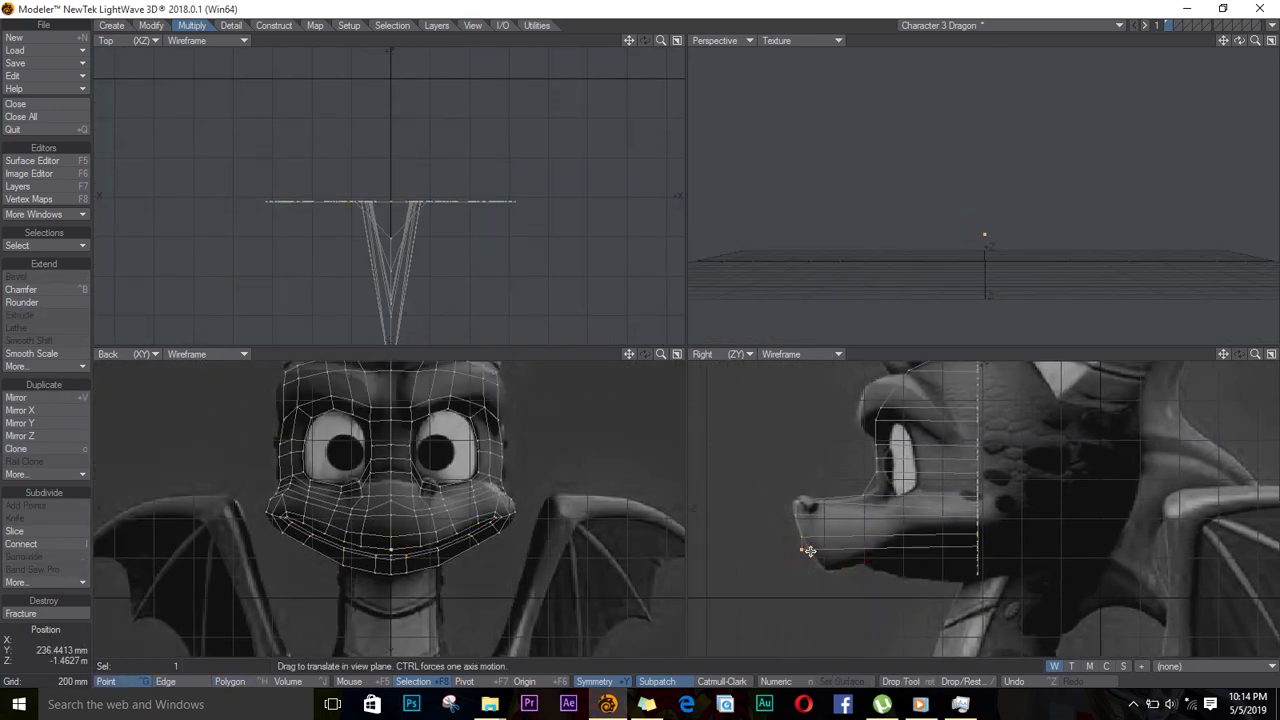
drag(804, 547, 825, 567)
key(Return)
Move the lower mouth edge's centreline point forward along Z towards the lower jaw tip
key(slash)
click(391, 556)
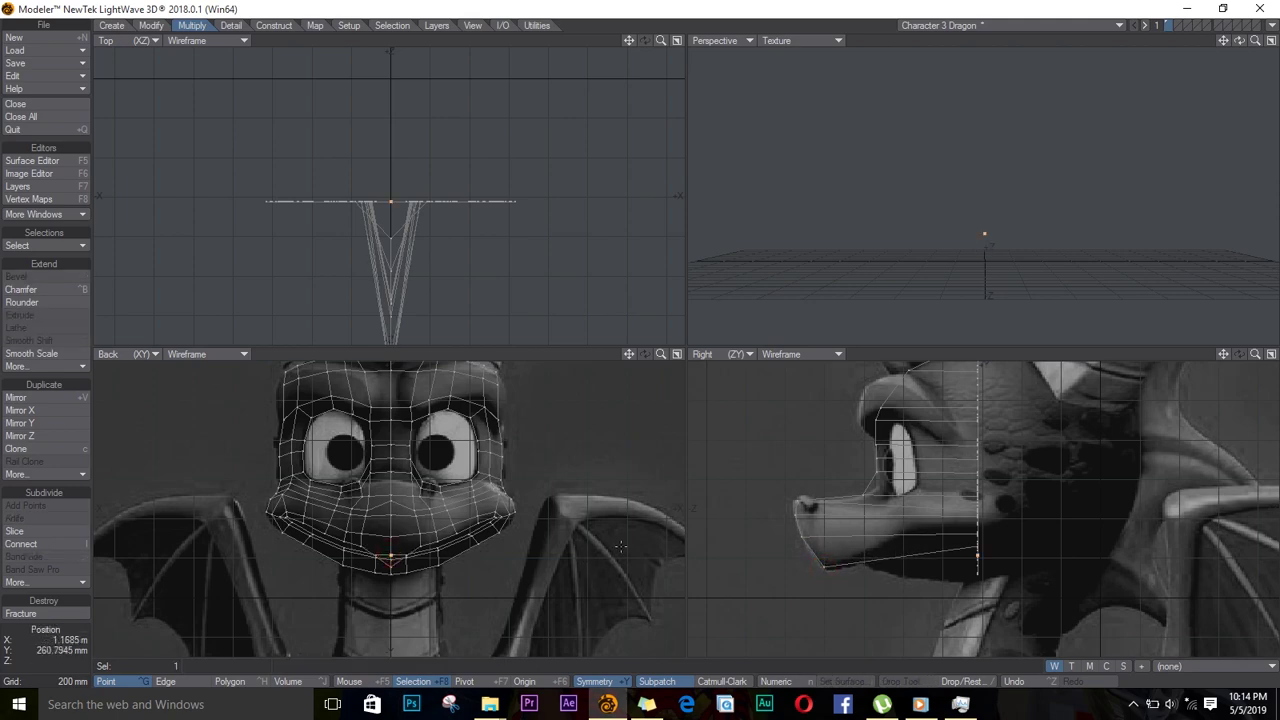
key(t)
drag(1006, 571, 892, 571)
key(Return)
Move the next lower-lip centreline point forward about 552 mm along Z towards the jaw
alt+drag(394, 577, 398, 560)
ctrl+alt+drag(398, 560, 446, 560)
key(space)
key(slash)
key(space)
key(space)
key(slash)
click(399, 569)
key(t)
ctrl+drag(1041, 583, 846, 583)
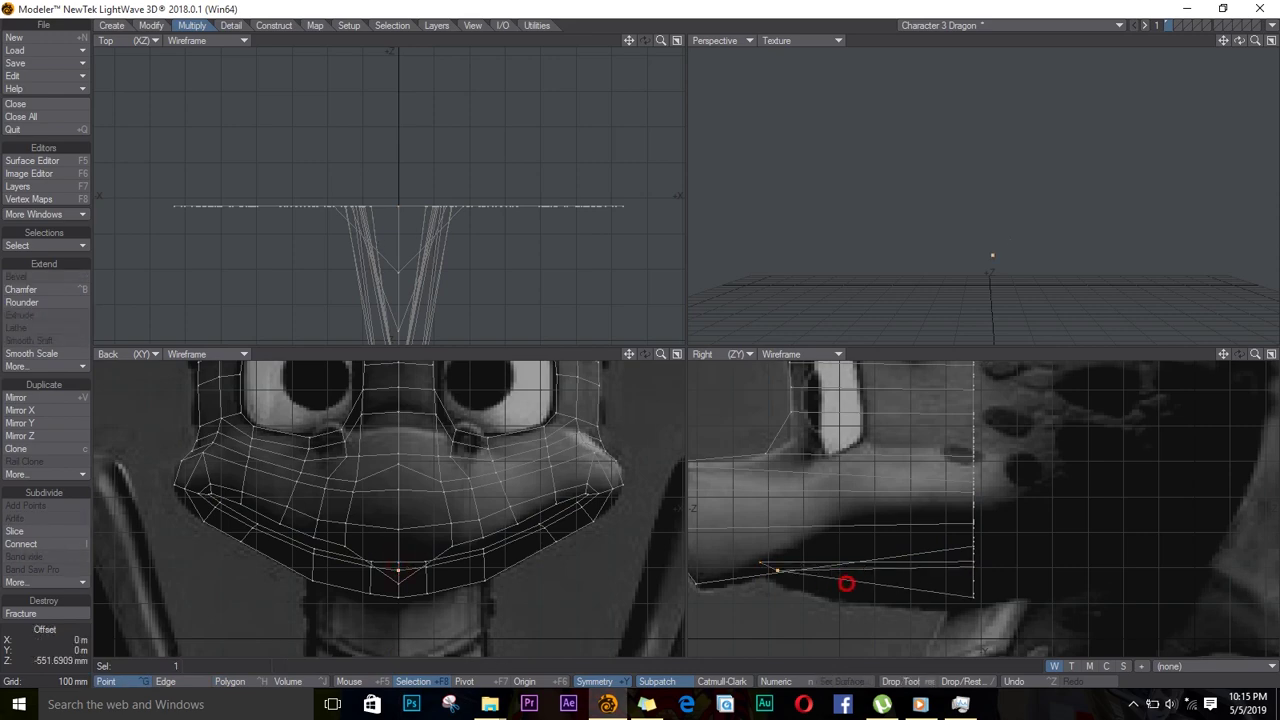
Move the bottom chin centreline point forward along Z to the underside of the lower jaw
key(slash)
click(398, 599)
key(t)
ctrl+drag(985, 610, 916, 642)
key(slash)
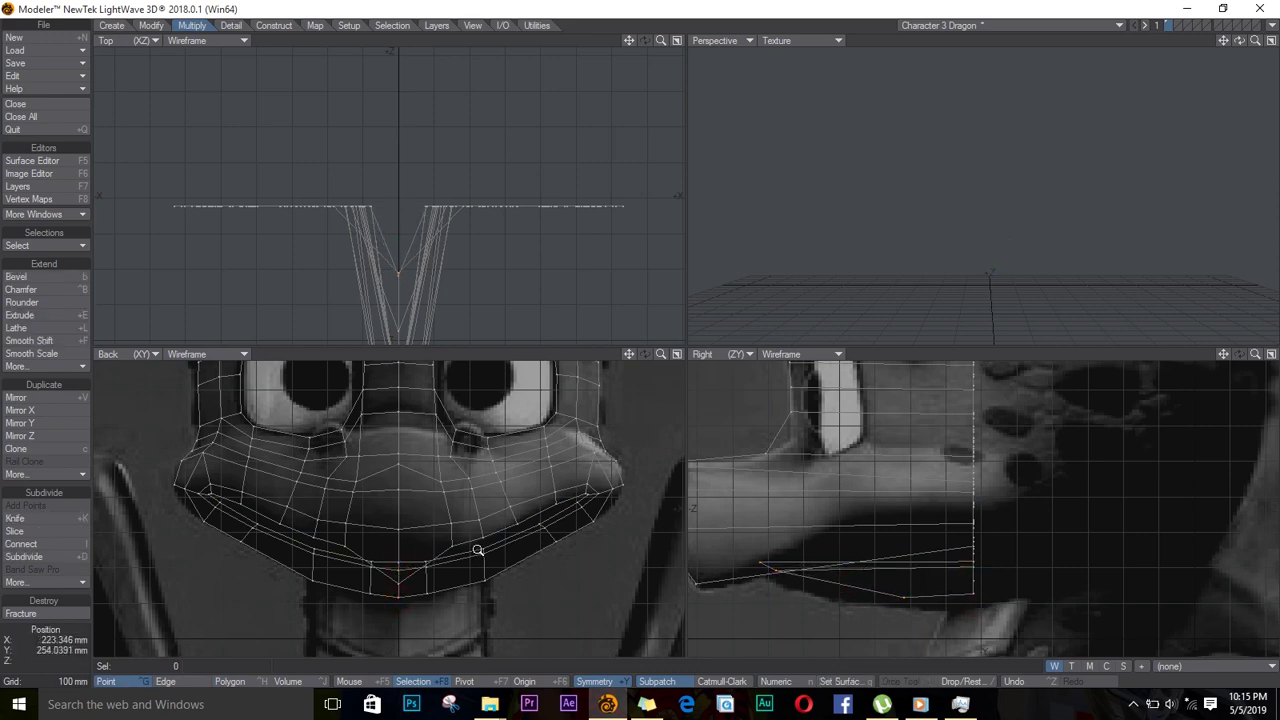
ctrl+alt+drag(477, 550, 415, 580)
mouse_move(453, 492)
ctrl+alt+mouse_down()
mouse_move(480, 497)
mouse_move(456, 507)
ctrl+alt+mouse_up()
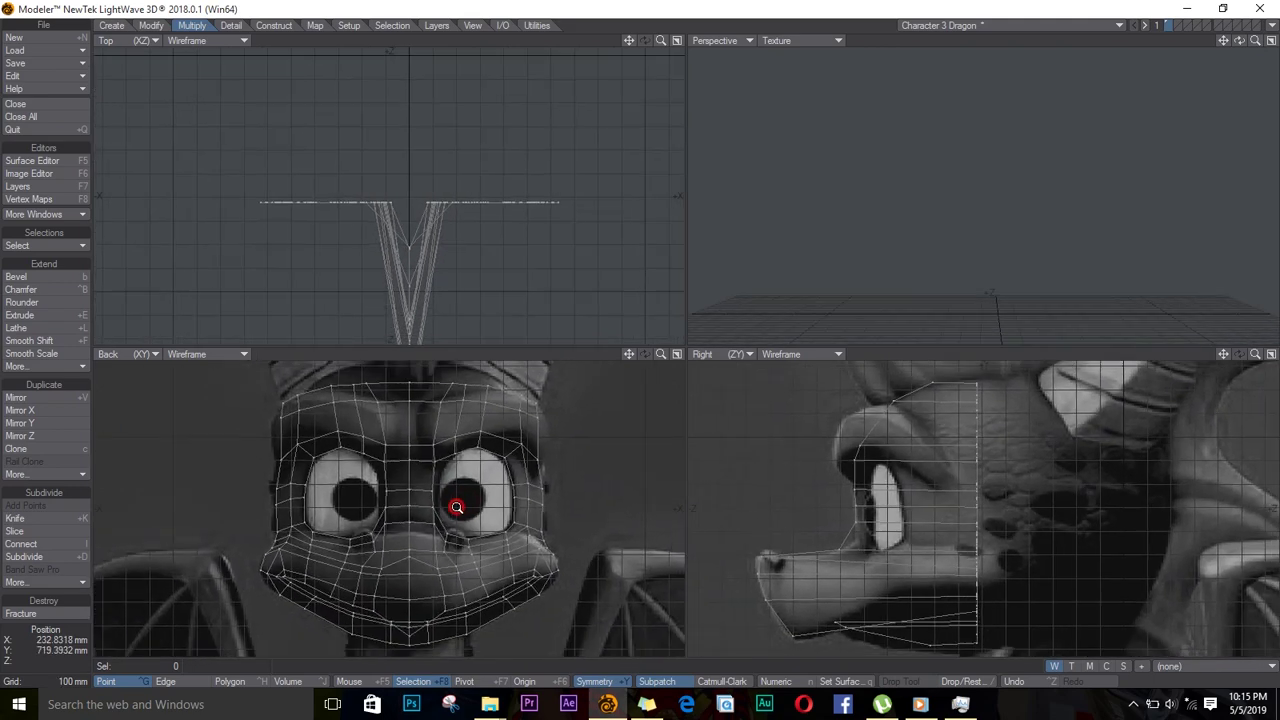
Move the top forehead point pair beside the centreline and the pair just below it forward along Z to the side profile
click(453, 384)
key(t)
ctrl+drag(997, 420, 956, 423)
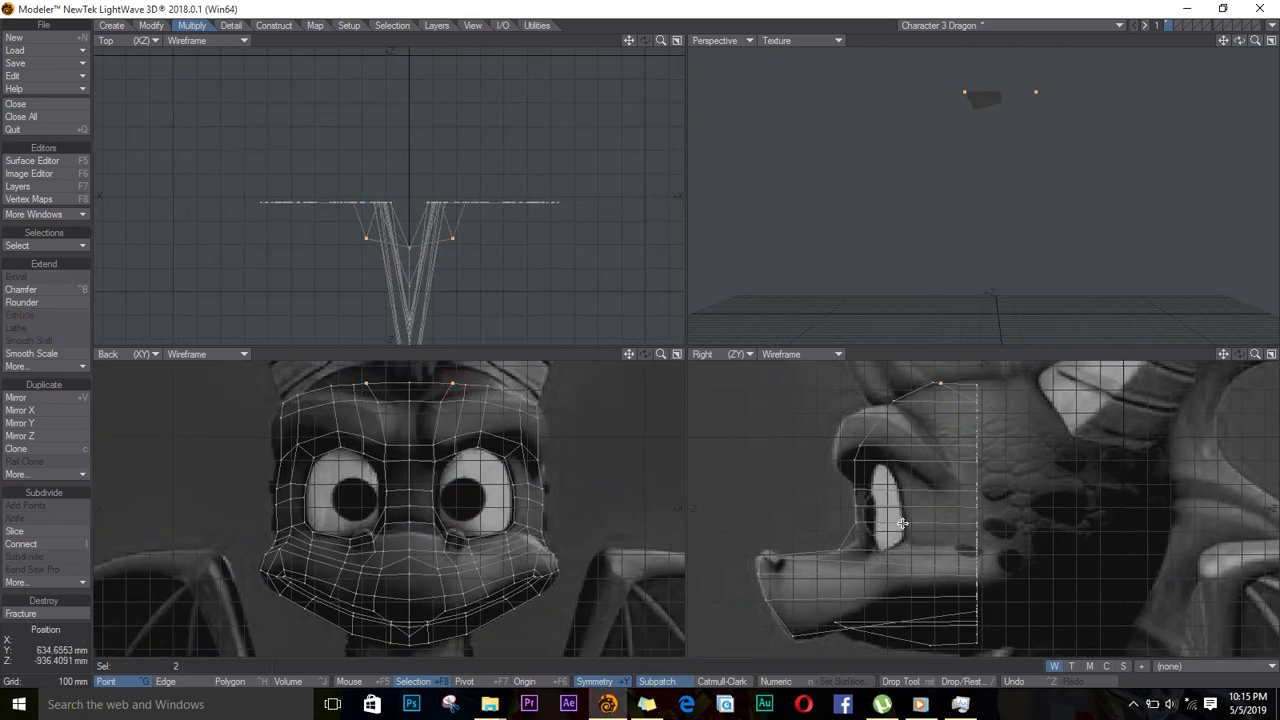
key(space)
key(slash)
click(441, 403)
key(t)
ctrl+drag(1001, 418, 879, 467)
key(space)
key(slash)
Move the two brow point pairs flanking the top of the nose bridge forward along Z to the brow profile
click(429, 445)
key(t)
key(space)
key(slash)
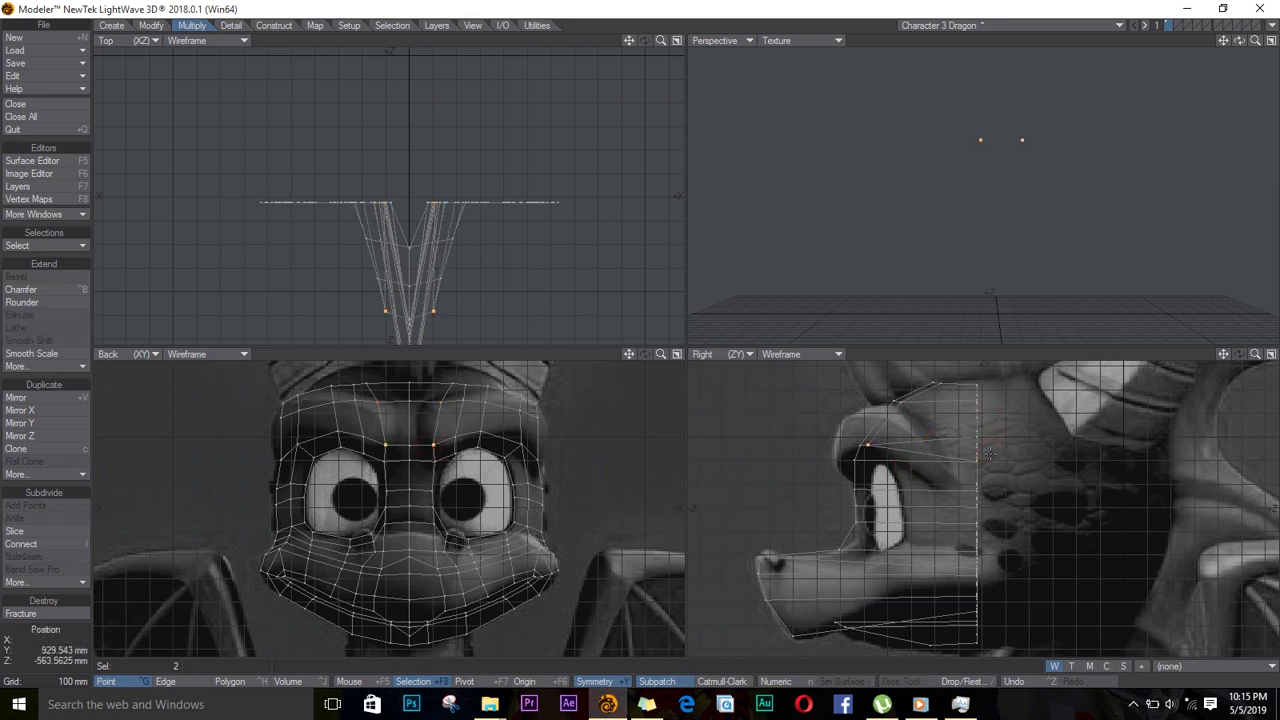
click(435, 461)
key(t)
ctrl+drag(1003, 470, 885, 519)
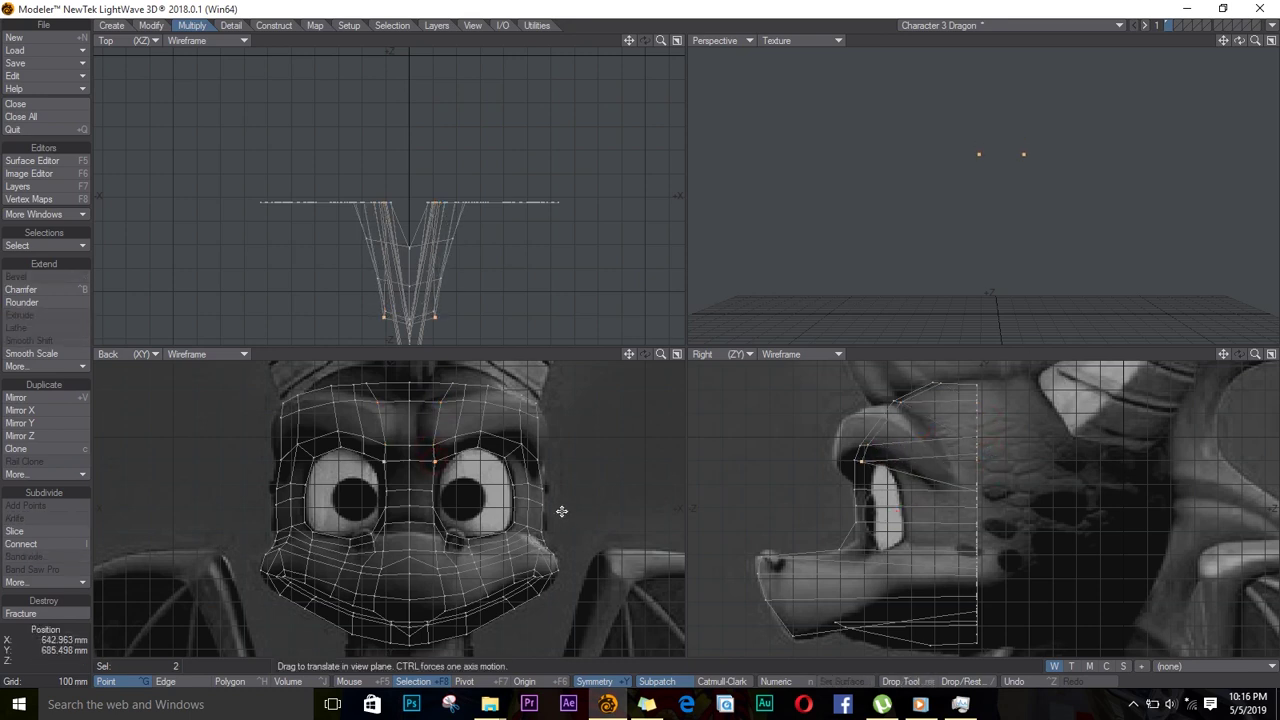
key(space)
key(slash)
Move the two middle nose-bridge point pairs between the eyes forward along Z to the side profile
click(432, 491)
key(t)
ctrl+drag(1022, 509, 906, 526)
key(space)
key(slash)
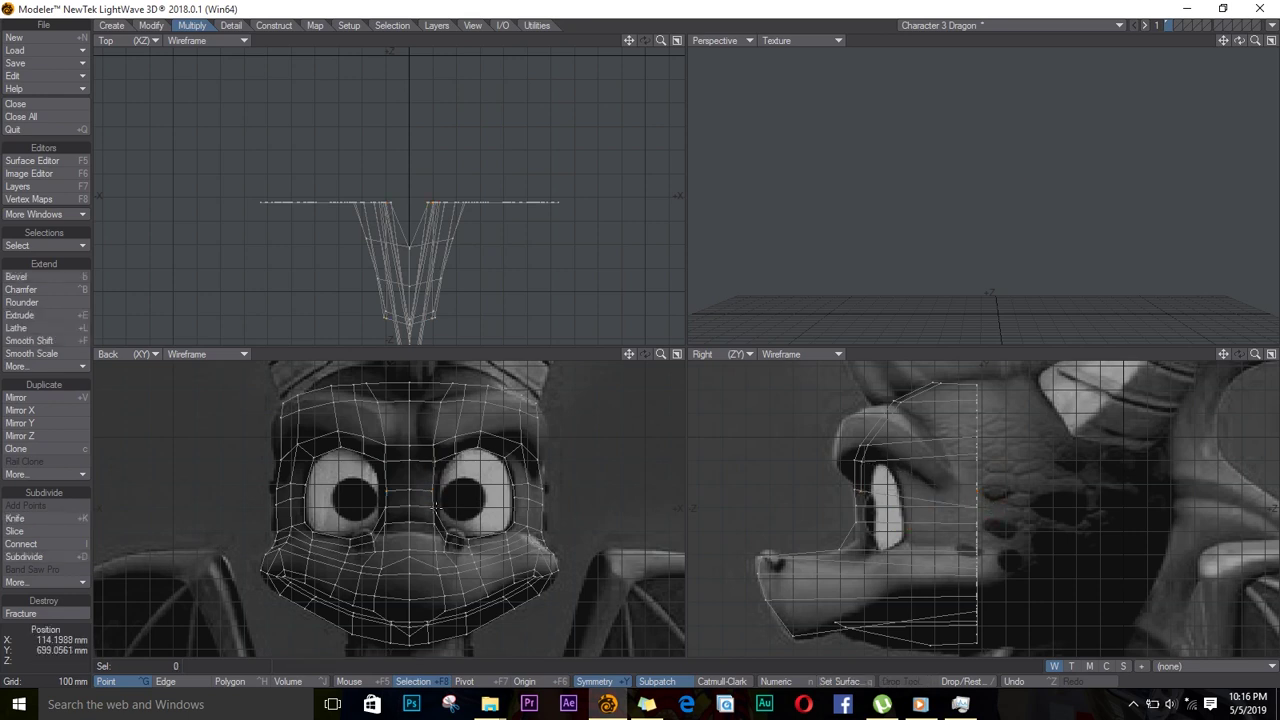
click(433, 507)
key(t)
ctrl+drag(1034, 511, 918, 523)
key(space)
key(slash)
Move the lower nose-bridge point pair and the pair at the snout's base forward along Z to the side profile
click(433, 523)
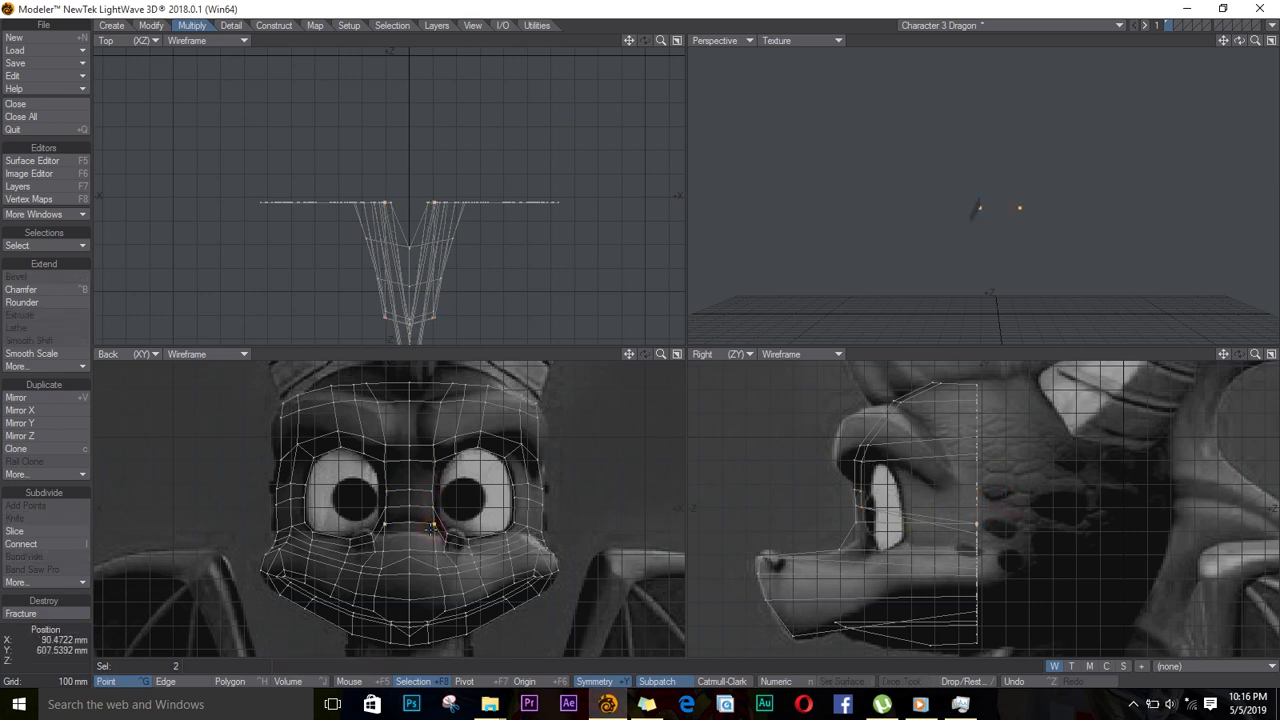
key(t)
ctrl+drag(1026, 545, 911, 580)
key(space)
key(slash)
click(435, 527)
key(slash)
click(436, 551)
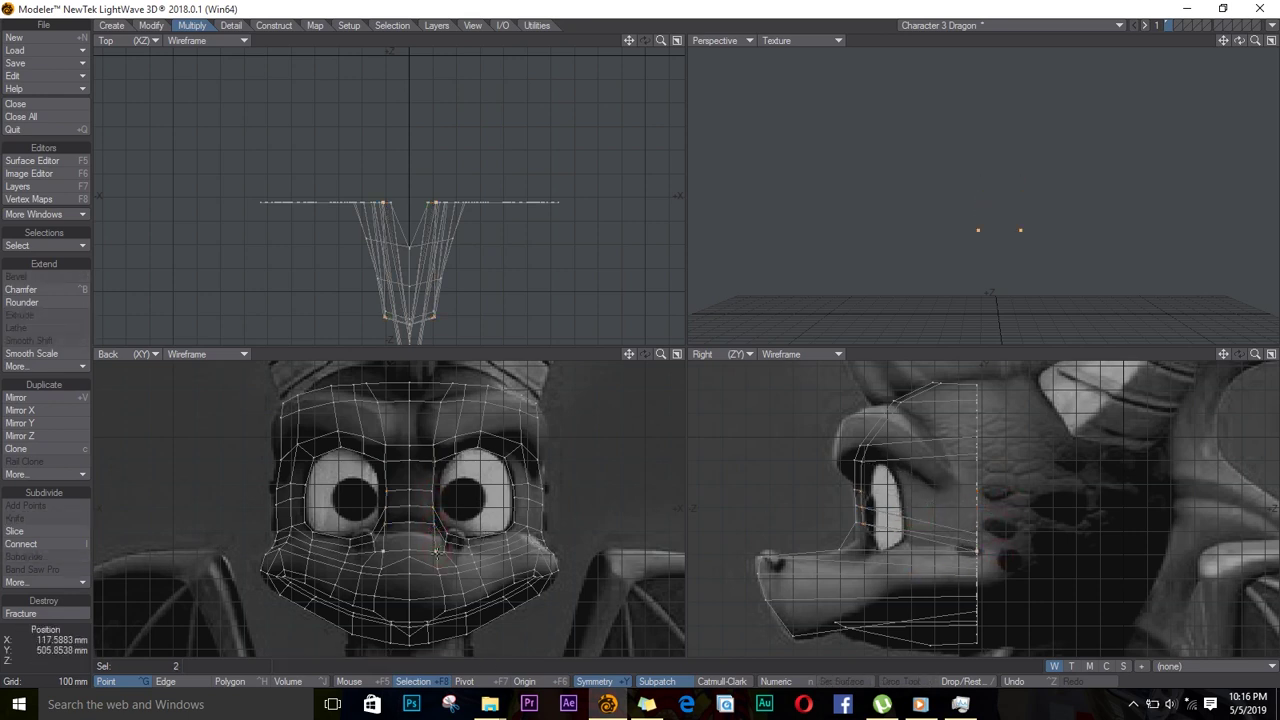
key(t)
ctrl+drag(1016, 548, 885, 567)
key(slash)
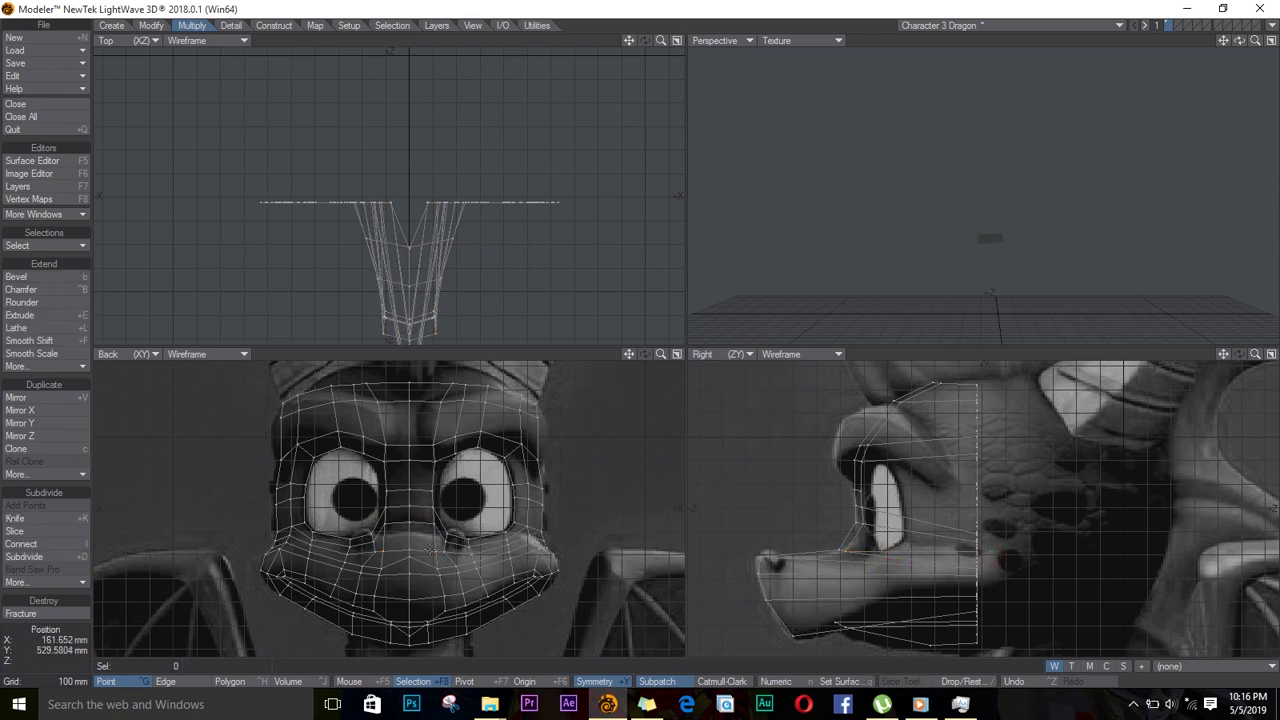
Move the point pairs beside the centreline on the snout's top forward along Z, placing the lower pair at the nose tip
click(444, 552)
key(t)
ctrl+drag(1056, 556, 824, 557)
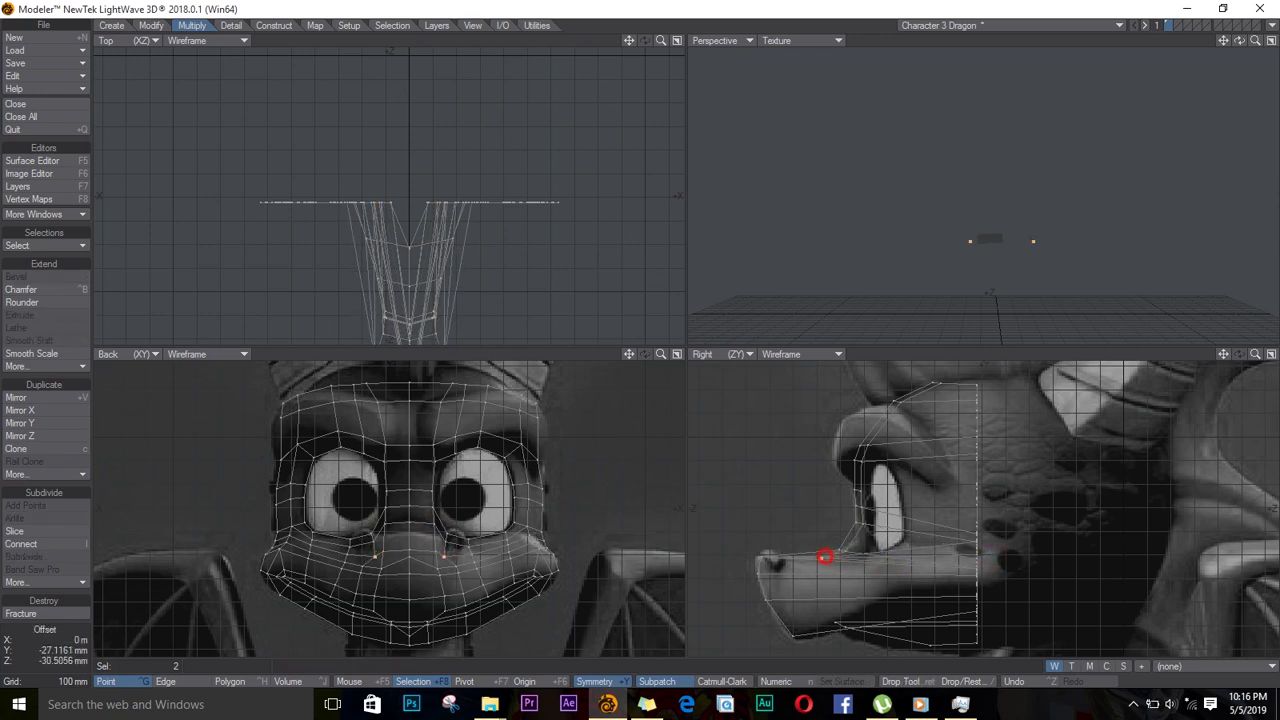
key(slash)
click(437, 555)
key(slash)
click(437, 568)
key(t)
ctrl+drag(1005, 575, 774, 566)
key(slash)
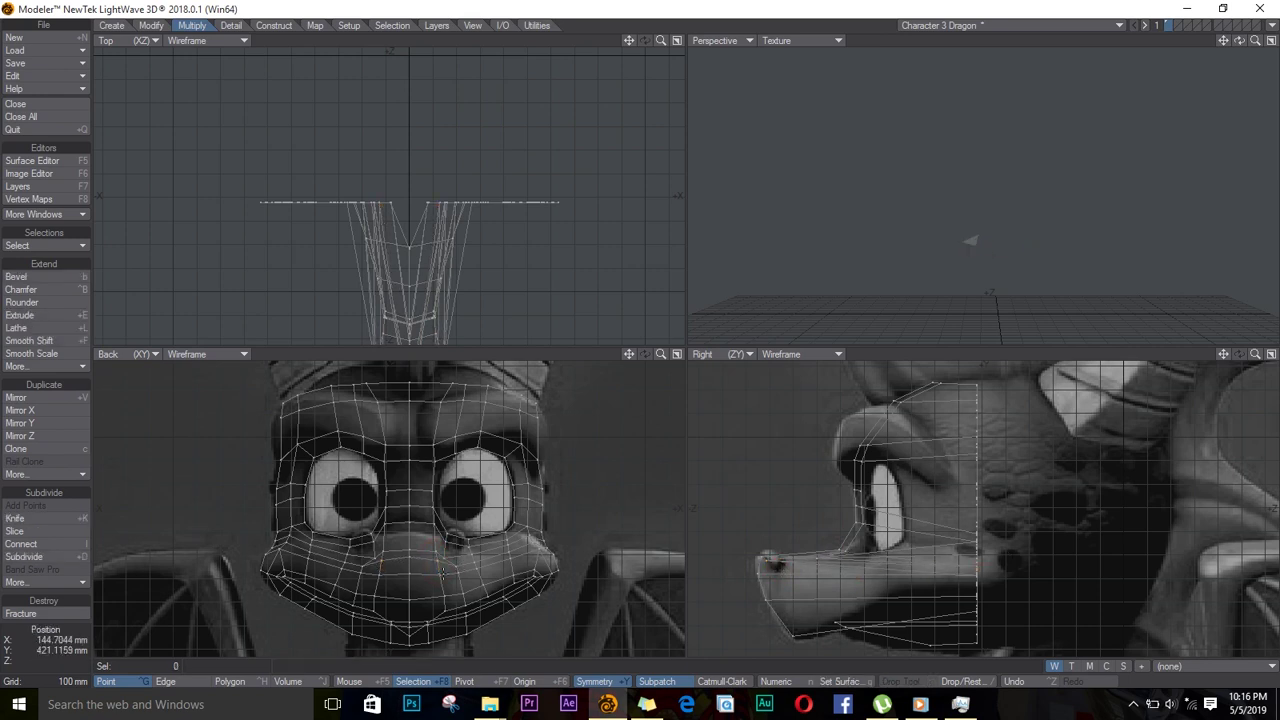
Move the snout-front point pair and the upper-lip pair below it forward along Z to the muzzle's front edge
click(440, 575)
key(t)
ctrl+drag(1017, 612, 806, 614)
key(slash)
click(442, 597)
key(t)
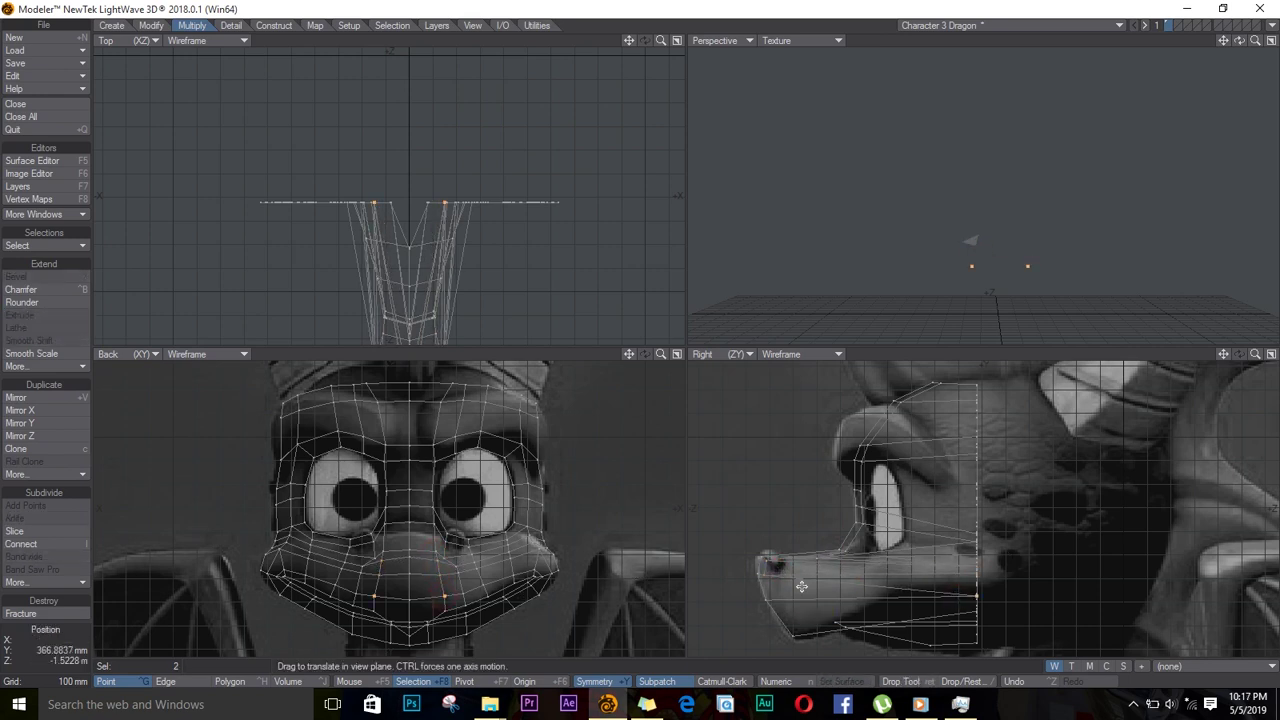
ctrl+drag(1046, 620, 840, 620)
key(slash)
Move the mouth-edge point pair beside the centreline forward about 837 mm along Z, then down and back to the muzzle's lower tip
click(444, 611)
key(t)
ctrl+drag(1060, 618, 866, 638)
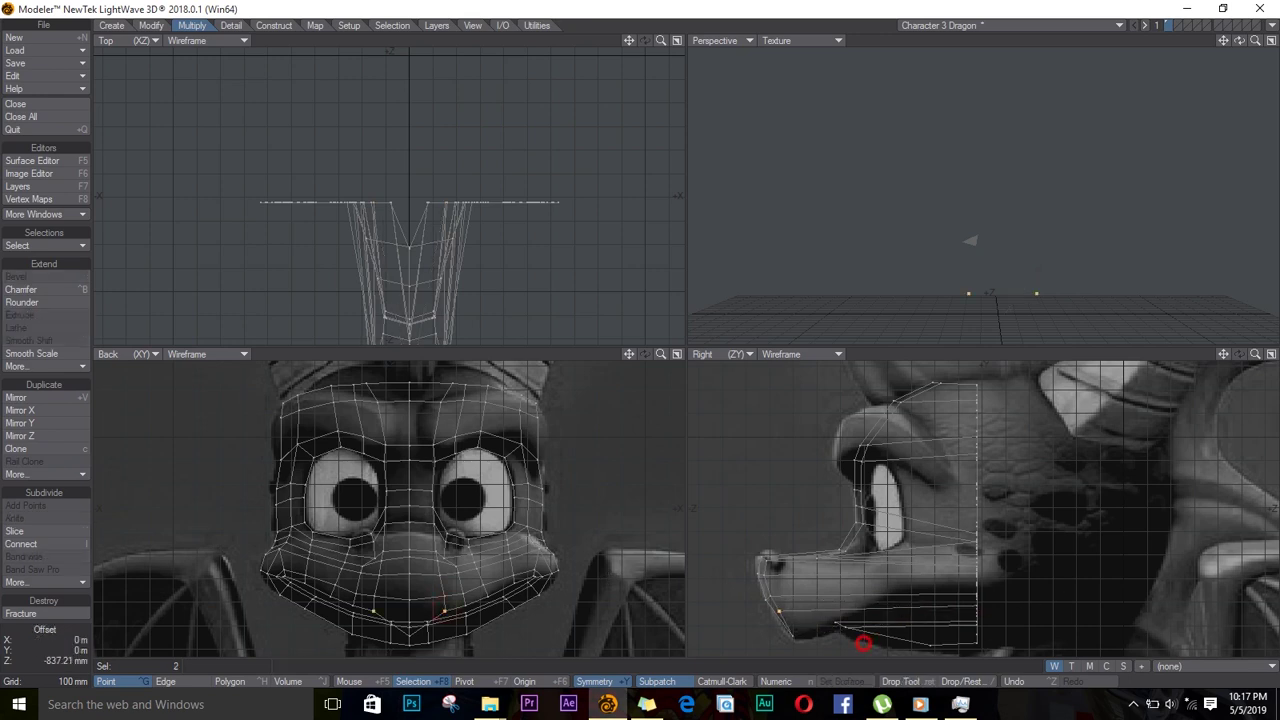
drag(792, 617, 806, 634)
key(slash)
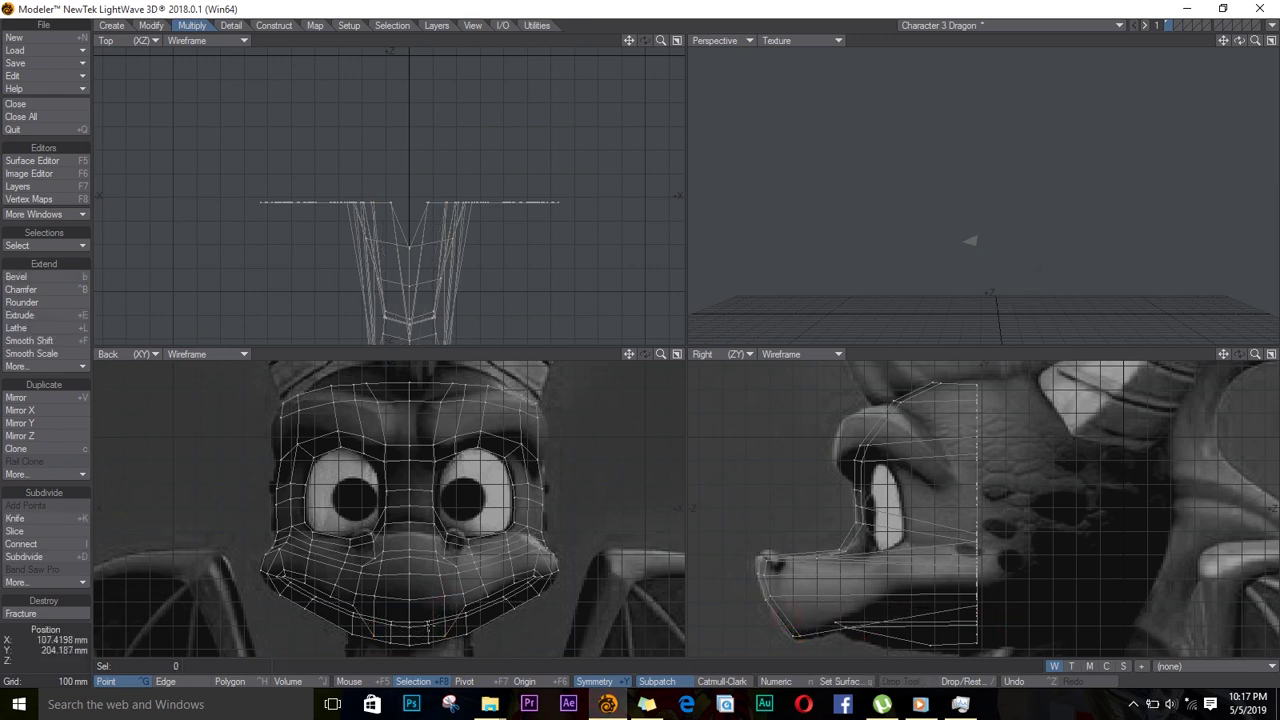
Move the upper lower-lip point pair forward about 552 mm along Z and the pair just below it about 505 mm
click(428, 624)
key(t)
ctrl+drag(1019, 624, 888, 641)
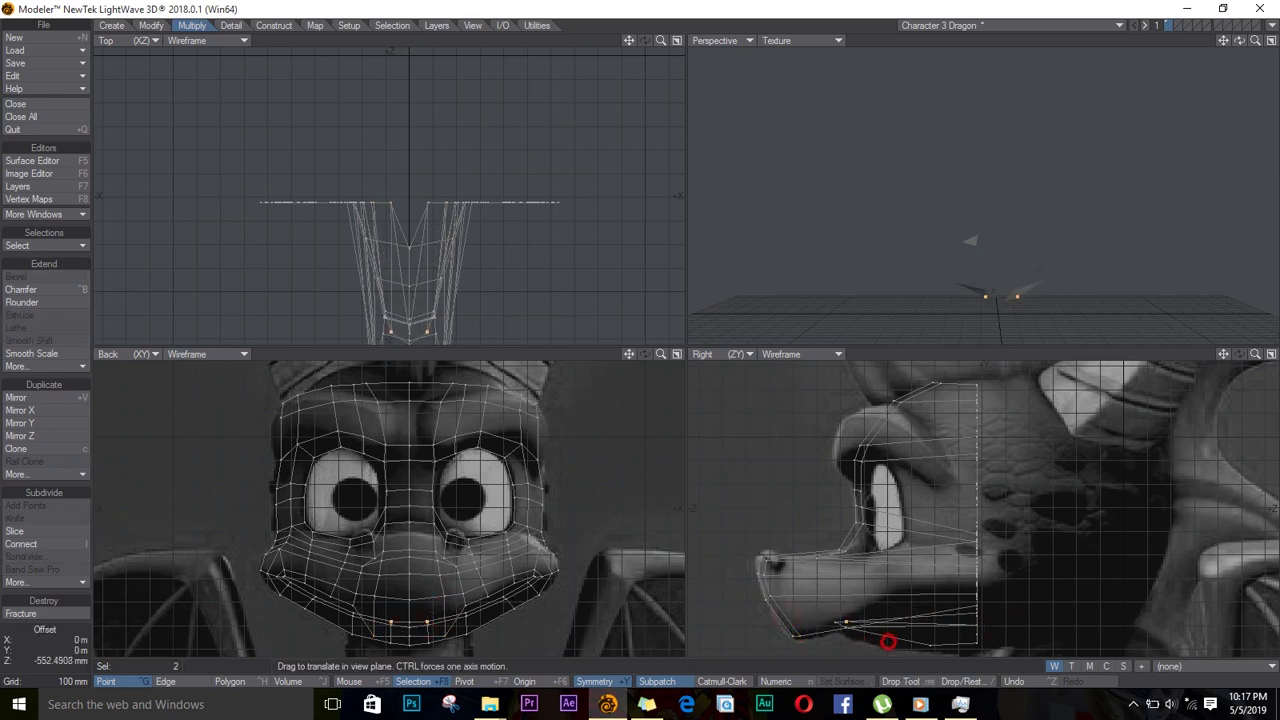
key(slash)
click(428, 628)
key(t)
ctrl+drag(1015, 630, 896, 653)
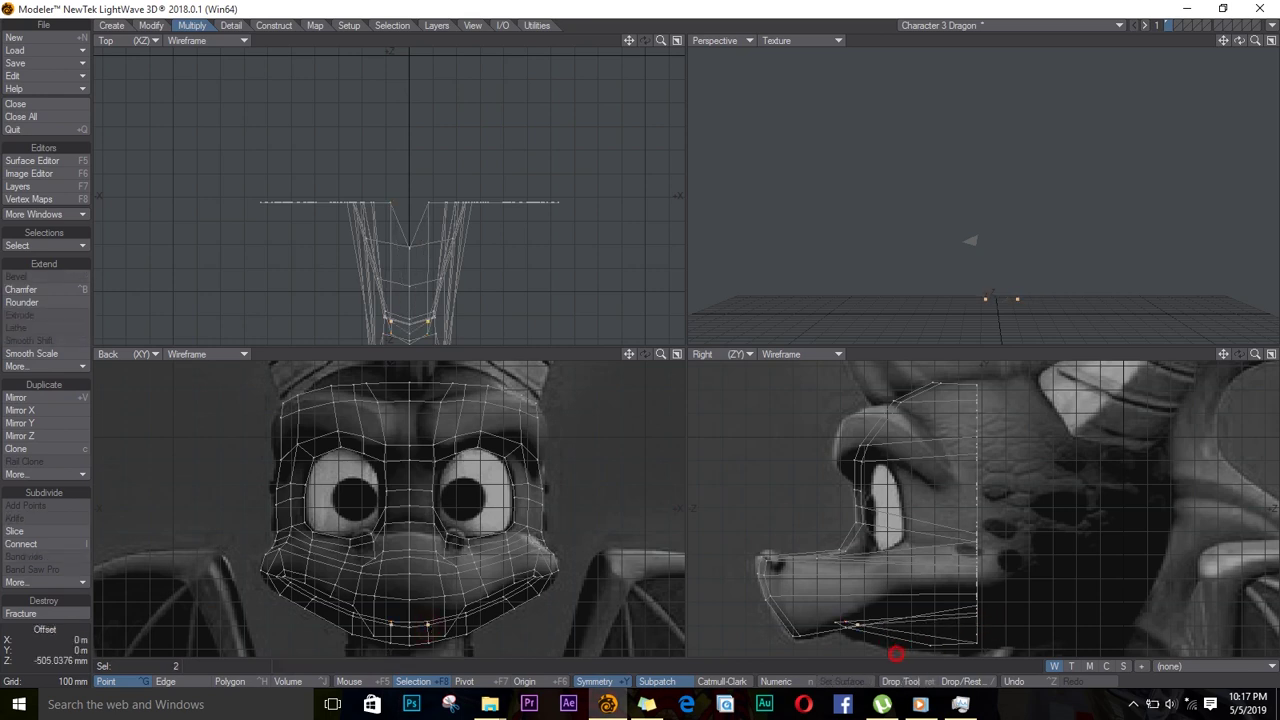
key(slash)
Move the bottom chin point pair beside the centreline forward along Z to the underside of the lower jaw
click(431, 638)
key(t)
ctrl+drag(996, 640, 955, 645)
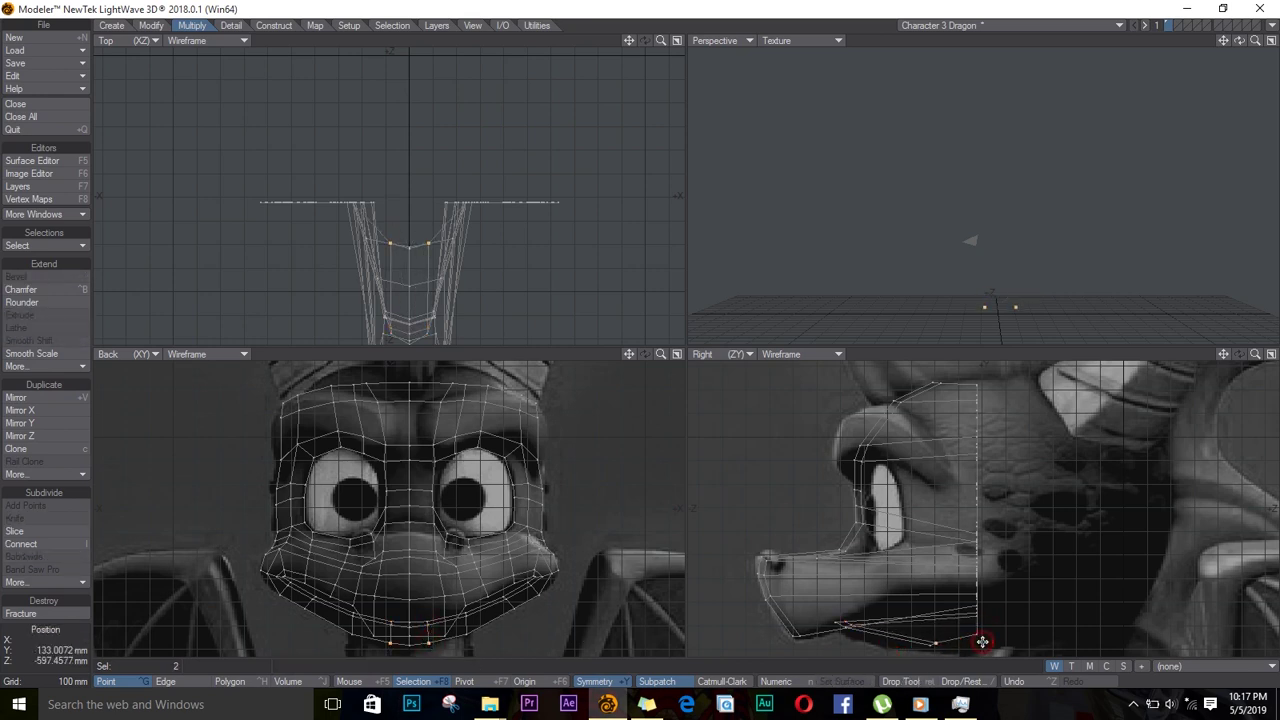
key(slash)
Move the second column's top forehead point pair forward along Z, and the pair below it forward about 264 mm
click(466, 386)
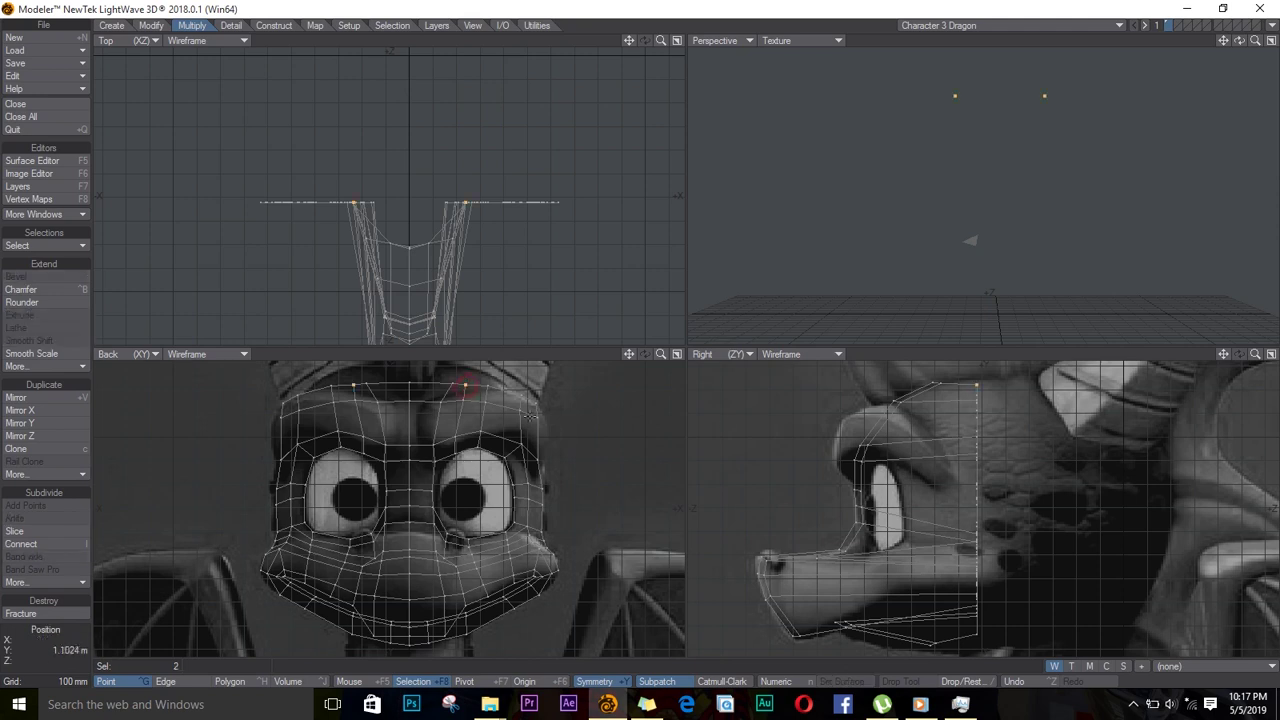
key(t)
ctrl+drag(1006, 400, 934, 422)
key(slash)
click(463, 400)
key(t)
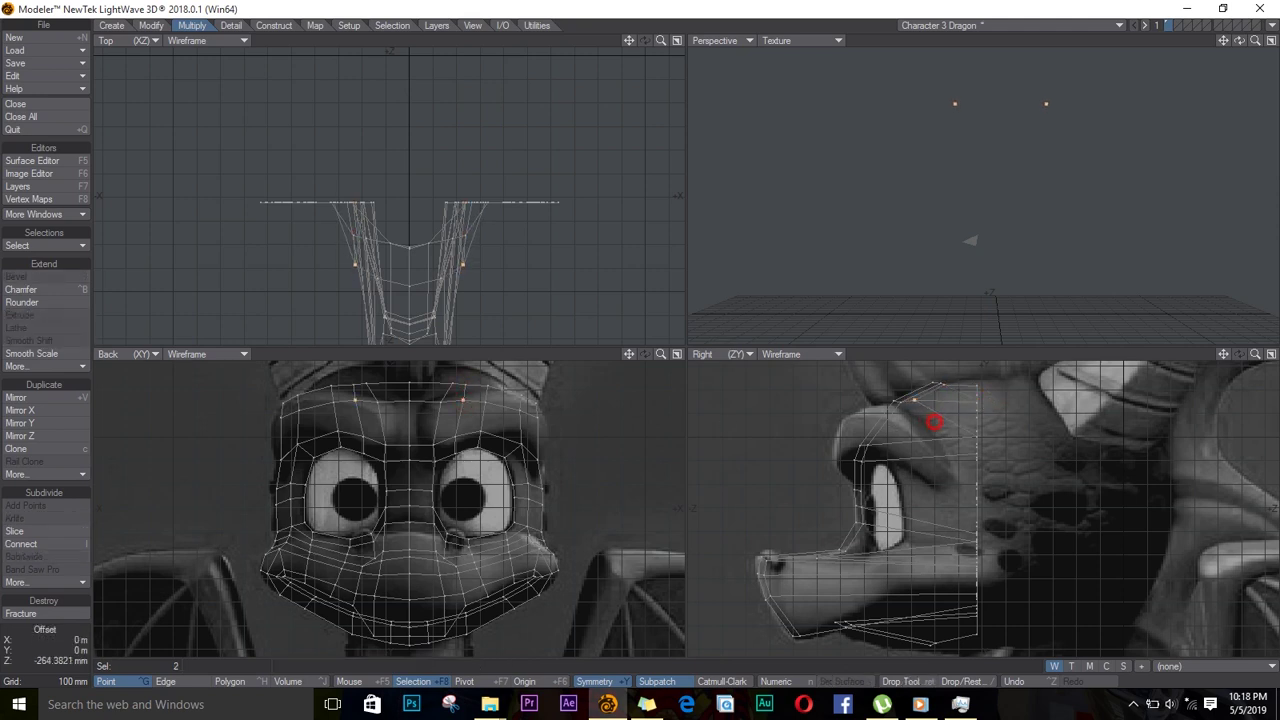
key(slash)
Move the two second-column brow point pairs above the inner eye corners forward along Z to the brow profile
click(455, 437)
key(r)
click(741, 335)
key(t)
ctrl+drag(1090, 438, 918, 472)
key(slash)
click(455, 453)
key(t)
key(slash)
Move the two point pairs below the inner eye corners forward along Z to the front of the eye in the side view
click(451, 536)
key(t)
ctrl+drag(998, 533, 891, 537)
key(slash)
click(446, 541)
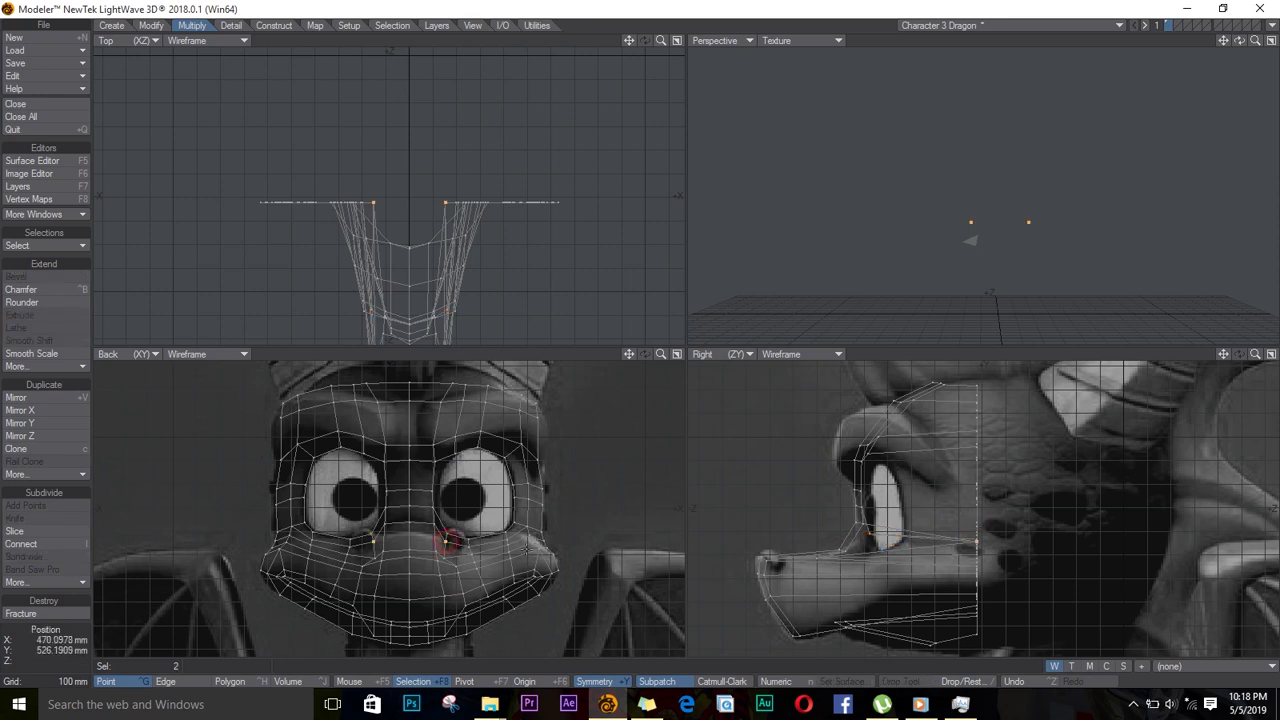
key(t)
ctrl+drag(1007, 561, 902, 565)
key(slash)
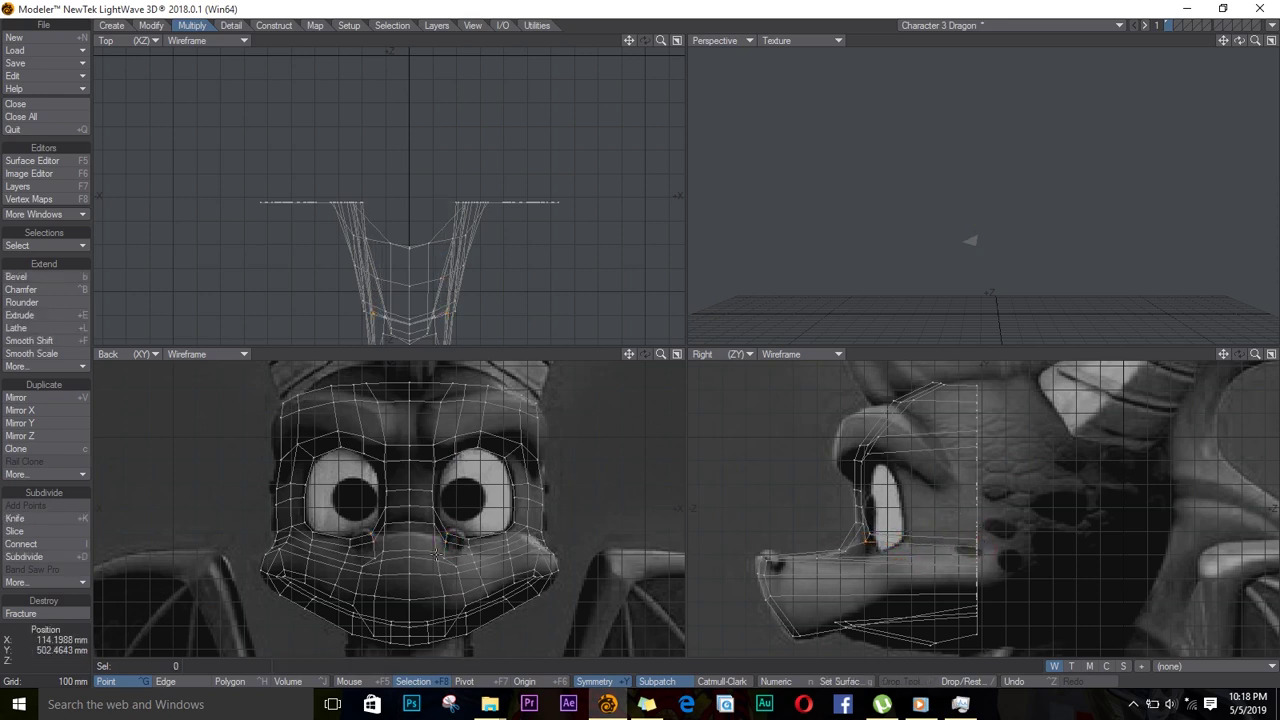
Move the second-column point pairs on the snout's upper side forward along Z, placing the lower pair near the nostrils
click(444, 558)
key(t)
key(slash)
click(456, 566)
key(t)
ctrl+drag(1034, 567, 835, 582)
key(slash)
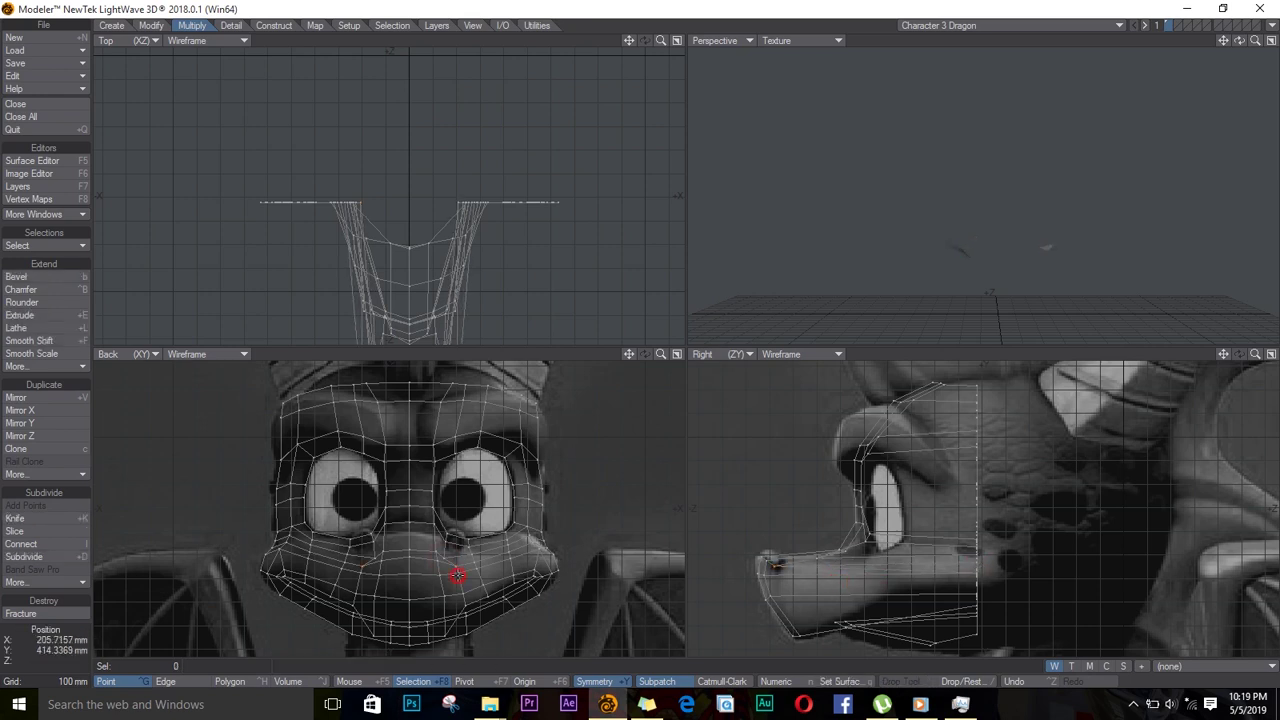
Move the point pair below the nostrils and the upper-lip pair beneath it forward along Z to the muzzle's front
click(457, 575)
key(t)
ctrl+drag(1048, 575, 843, 599)
key(slash)
click(461, 594)
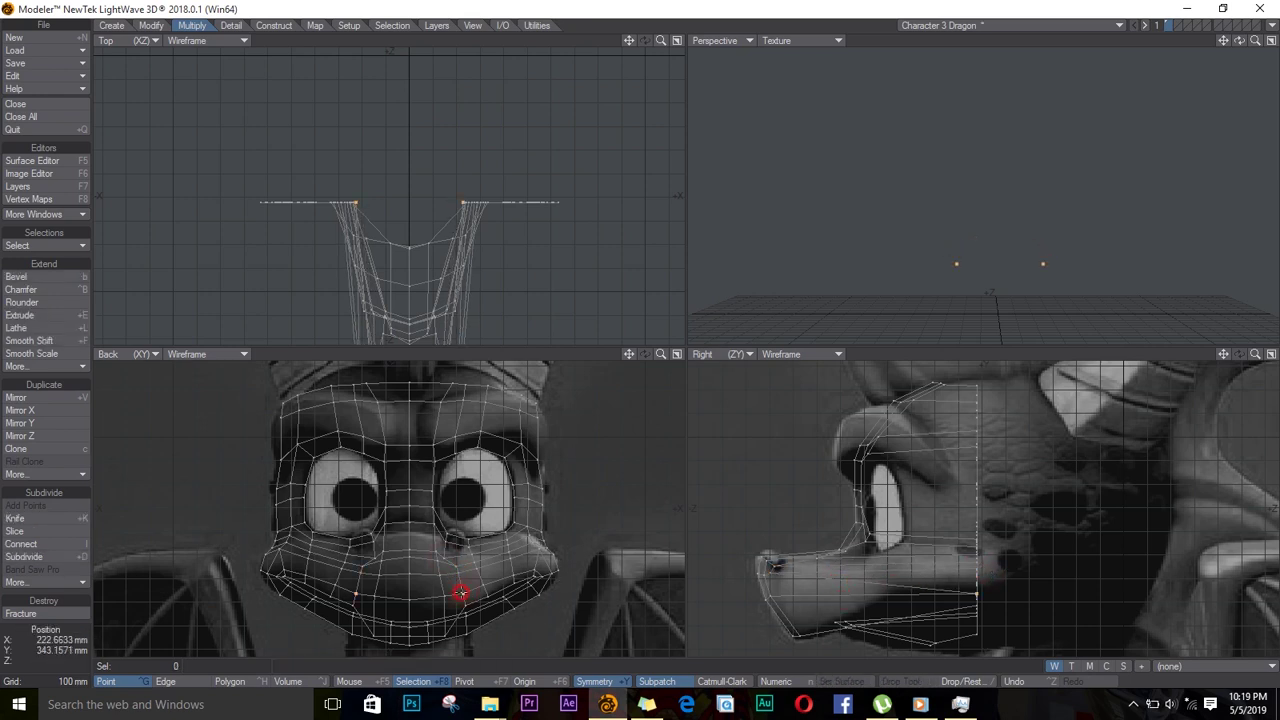
key(t)
ctrl+drag(1010, 598, 810, 623)
key(slash)
Move the second-column mouth-edge point pair forward and down to the muzzle's lower tip in the side view
click(465, 603)
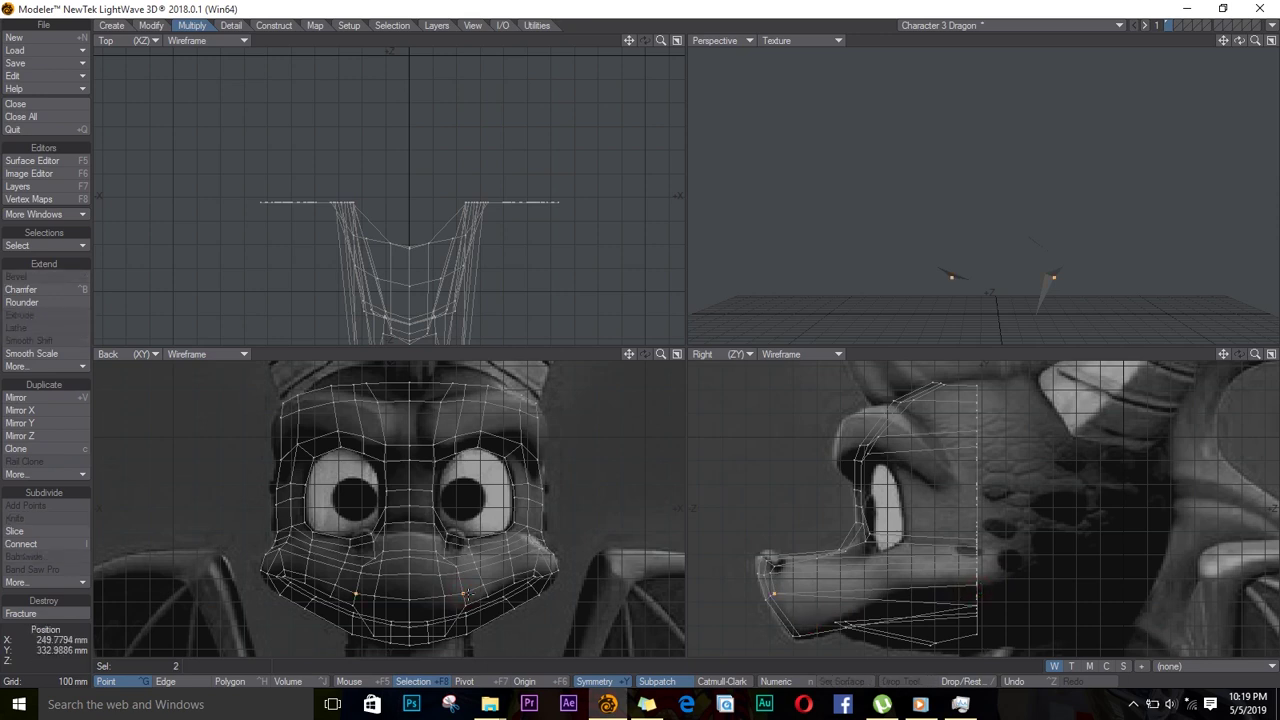
key(t)
drag(829, 628, 811, 634)
key(slash)
click(806, 634)
key(t)
key(slash)
Move the third column's top forehead point pair forward along Z towards the head's side profile
click(467, 385)
key(slash)
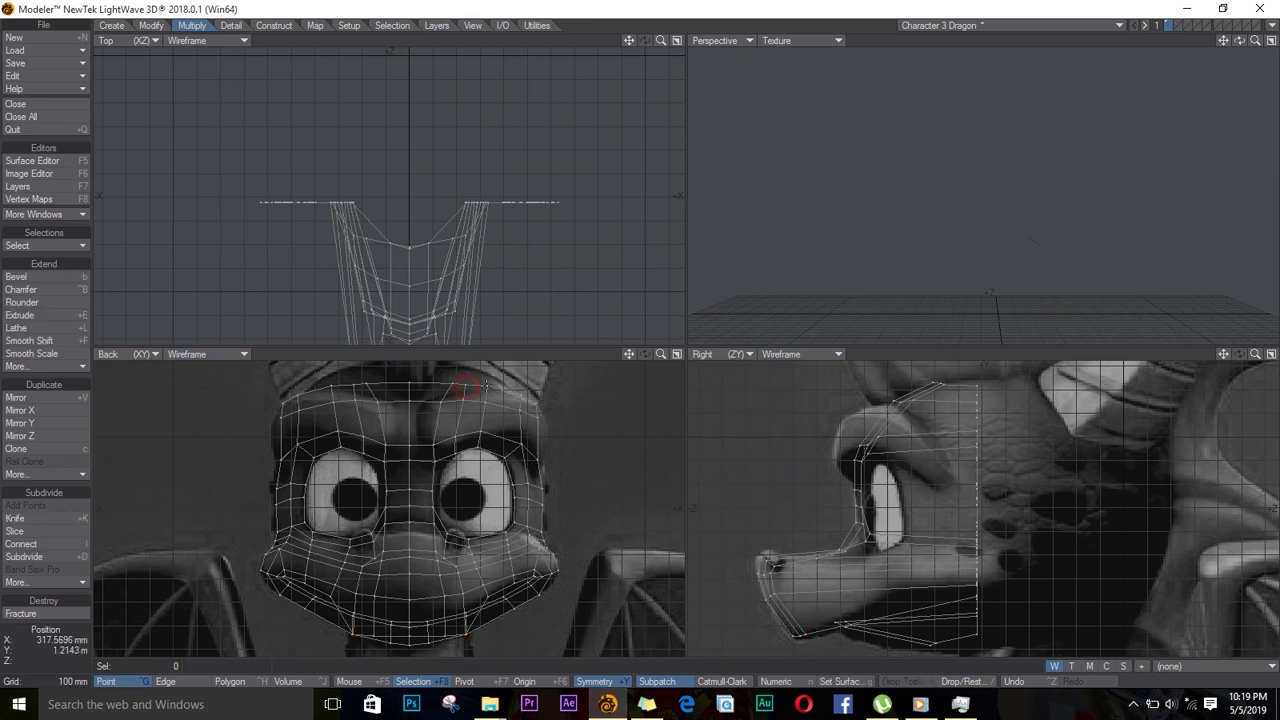
click(487, 384)
key(t)
drag(1003, 399, 910, 460)
key(t)
key(slash)
Move the third-column brow point pair above the eyes forward along Z towards the brow profile
click(482, 432)
key(t)
key(t)
drag(987, 438, 920, 553)
key(t)
key(slash)
Move the cheek point pairs just below the eyes forward along Z and adjust them near the snout's base
click(890, 557)
key(t)
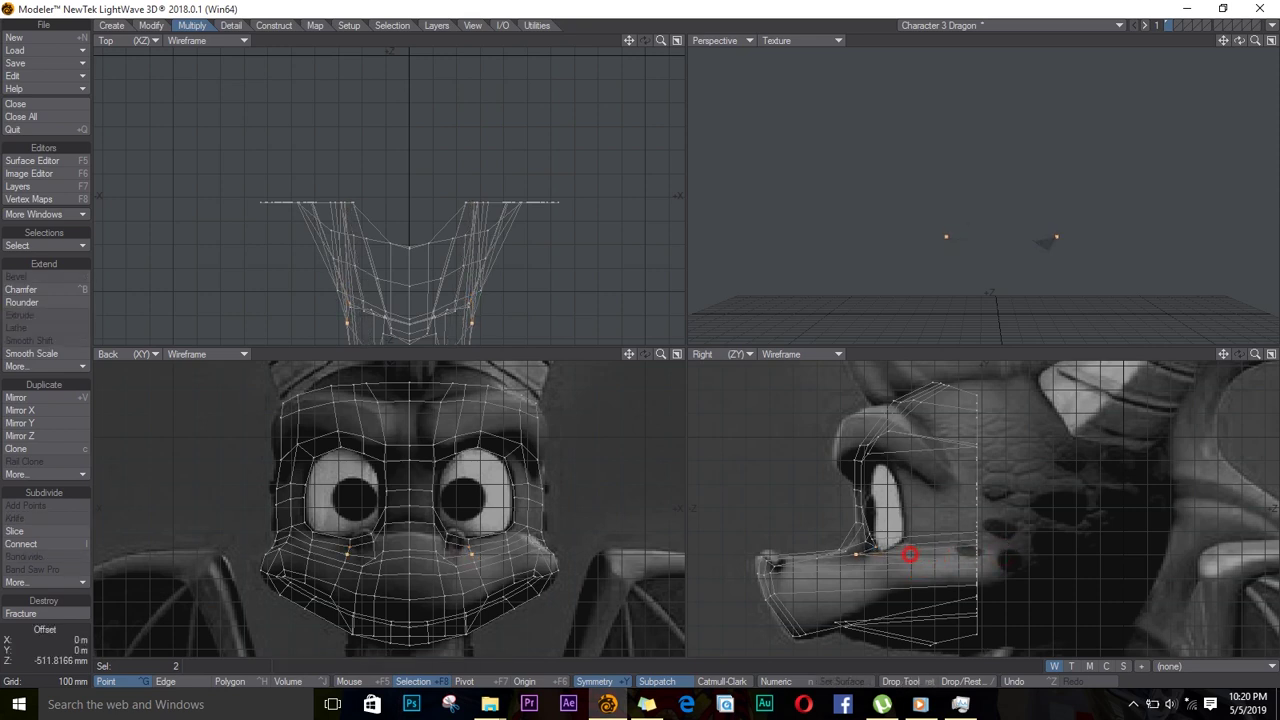
key(slash)
click(469, 547)
key(t)
drag(897, 557, 888, 557)
key(Return)
key(slash)
click(474, 553)
key(slash)
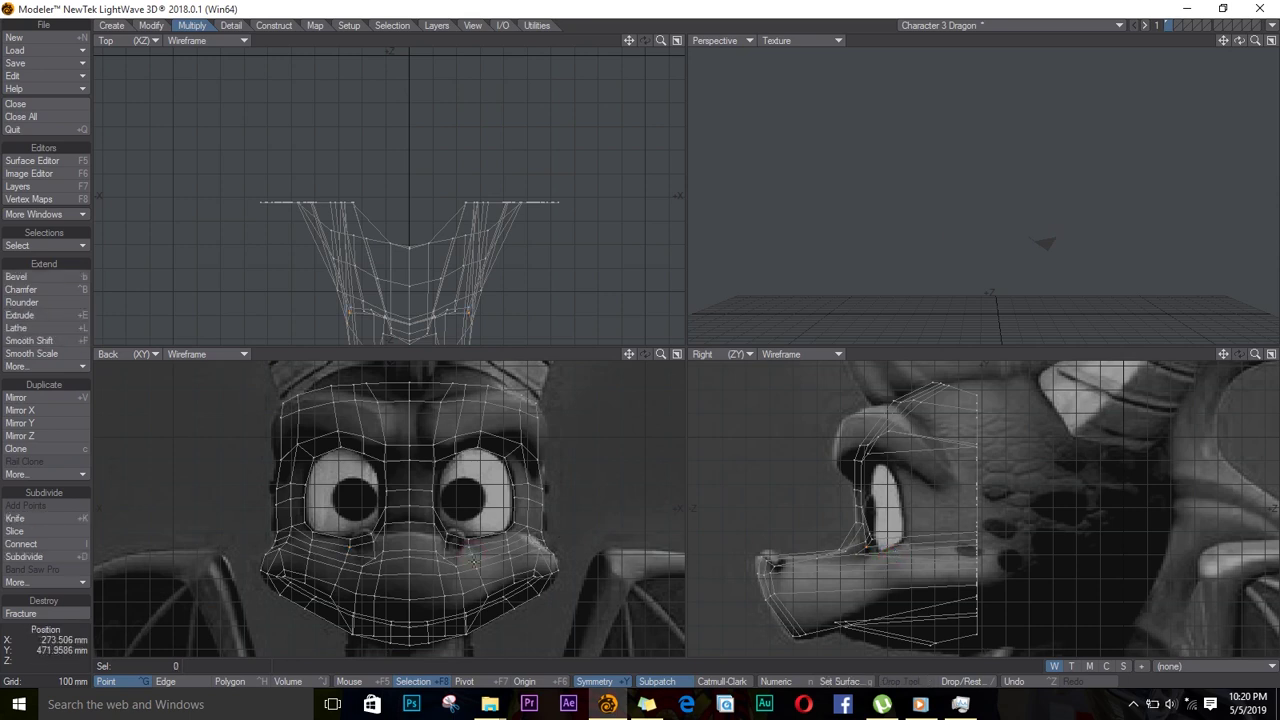
Move the next two third-column cheek point pairs forward along Z along the snout towards the nostrils
click(474, 562)
key(t)
ctrl+drag(1004, 566, 854, 575)
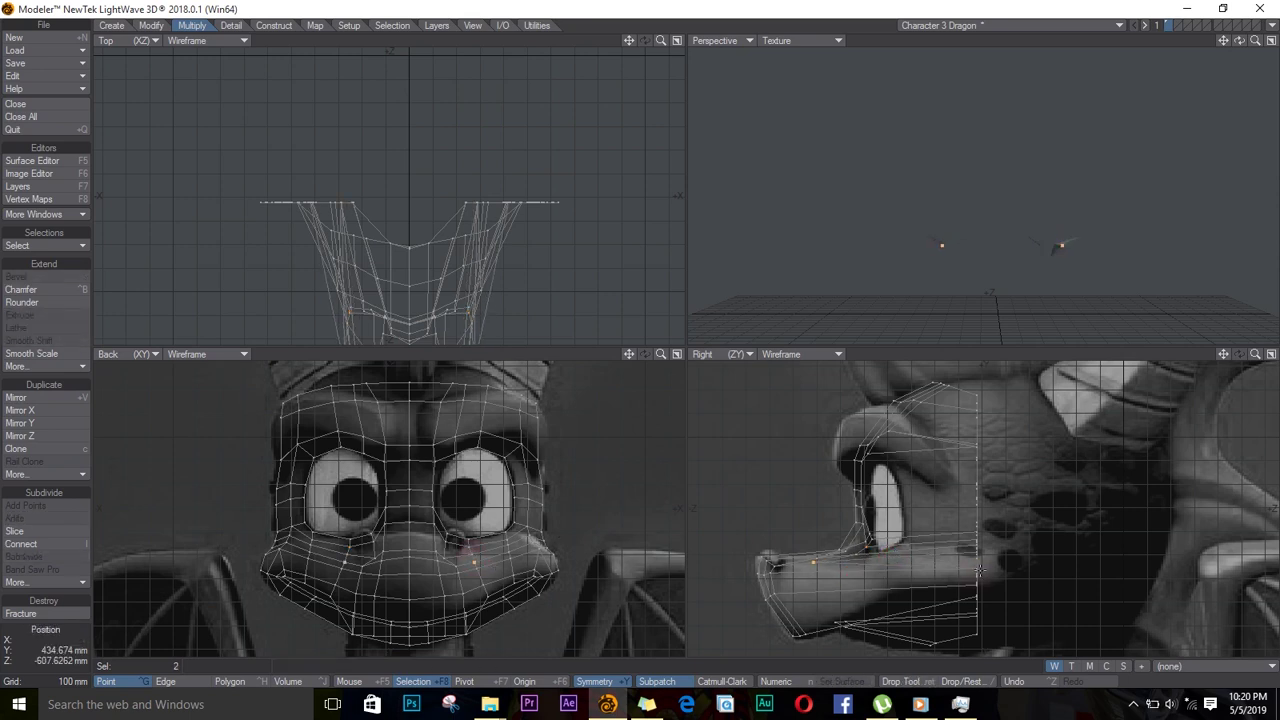
key(slash)
click(475, 569)
key(t)
ctrl+drag(1006, 575, 826, 611)
drag(789, 568, 786, 567)
key(slash)
Move the third-column upper-lip point pair forward along Z to the snout's side profile
click(483, 584)
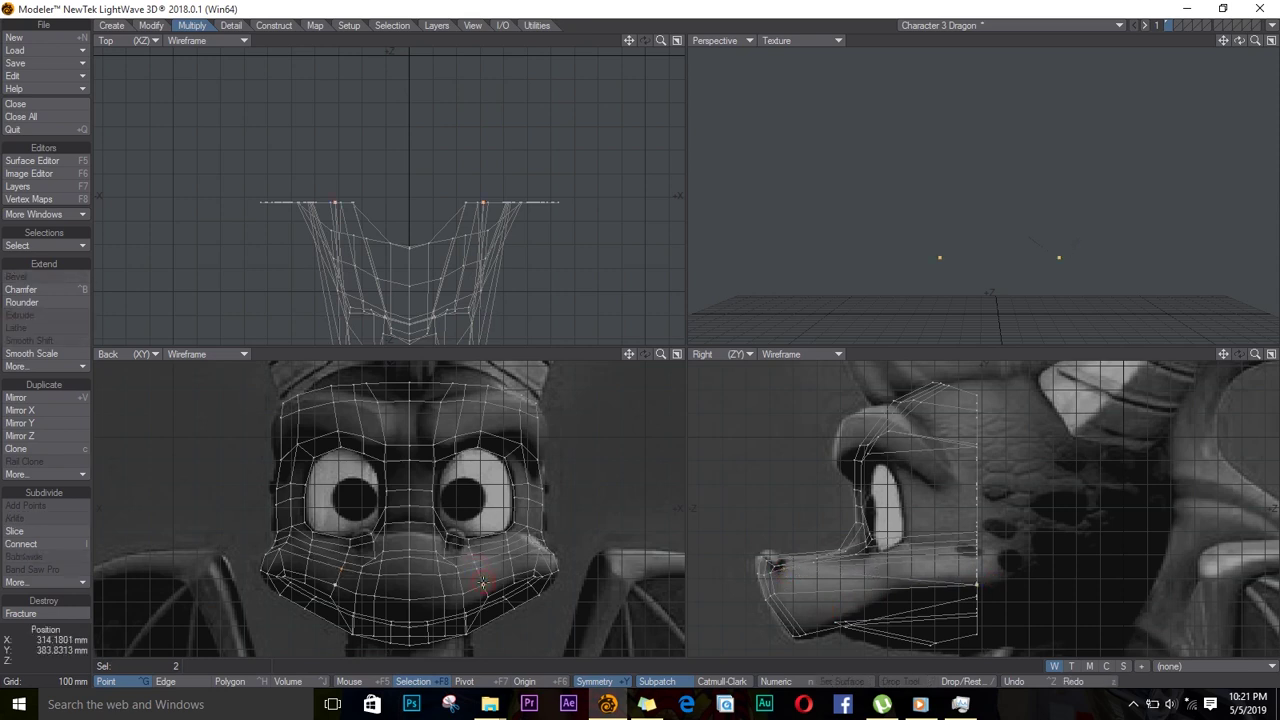
key(t)
ctrl+drag(1048, 596, 860, 599)
key(slash)
Move the third-column lip-edge point pair forward along Z and lower it onto the edge of the mouth
click(487, 594)
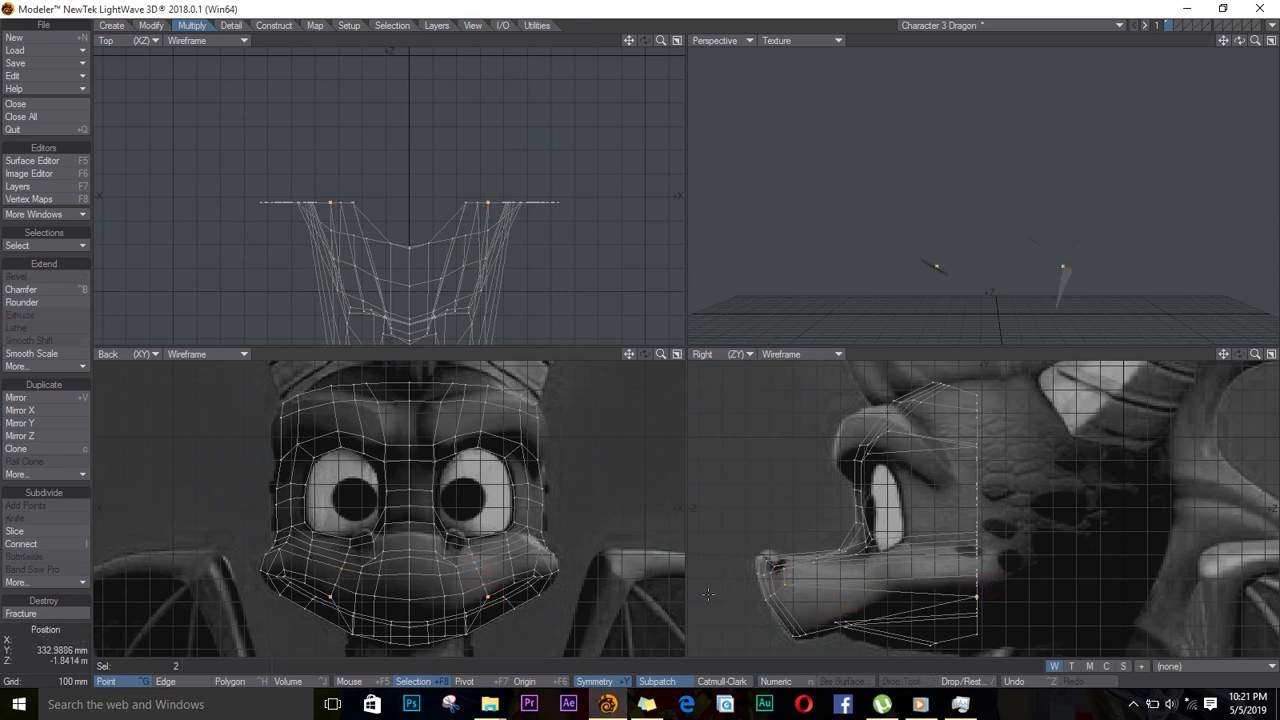
key(t)
ctrl+drag(1000, 595, 831, 598)
drag(807, 600, 830, 630)
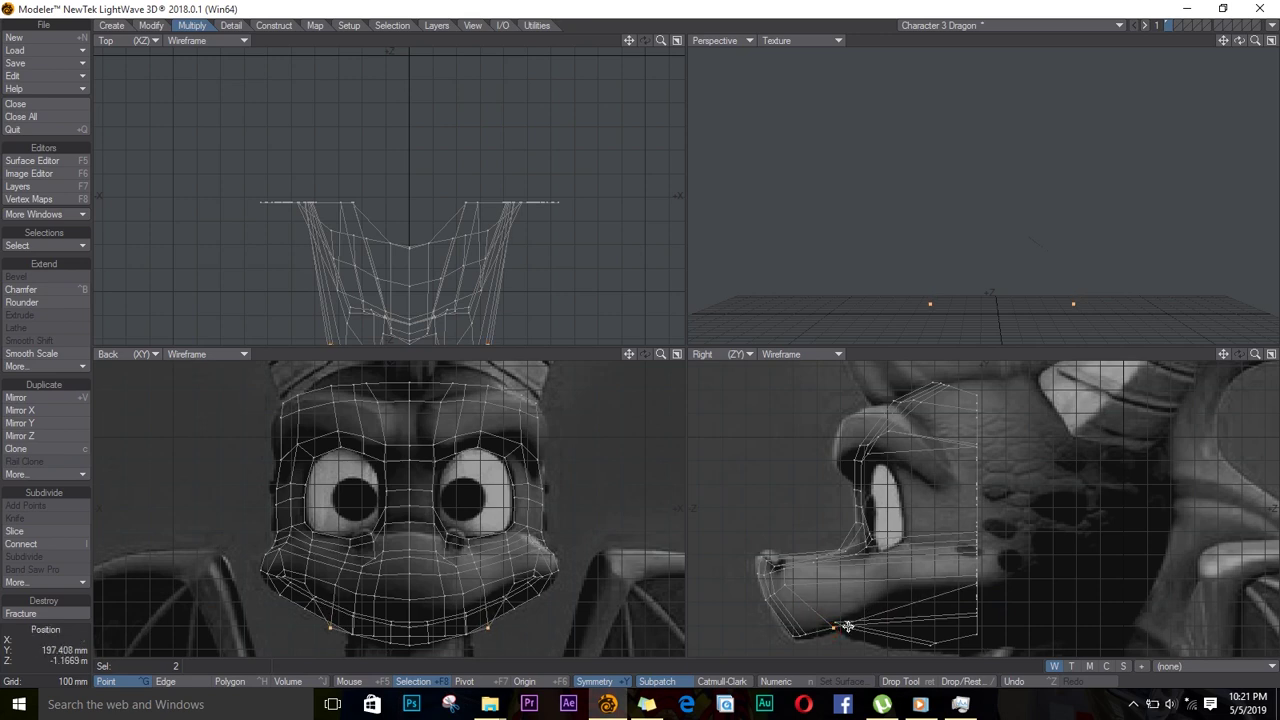
key(slash)
Move the two point pairs just below the outer eye corners forward along Z towards the face profile
click(505, 532)
key(t)
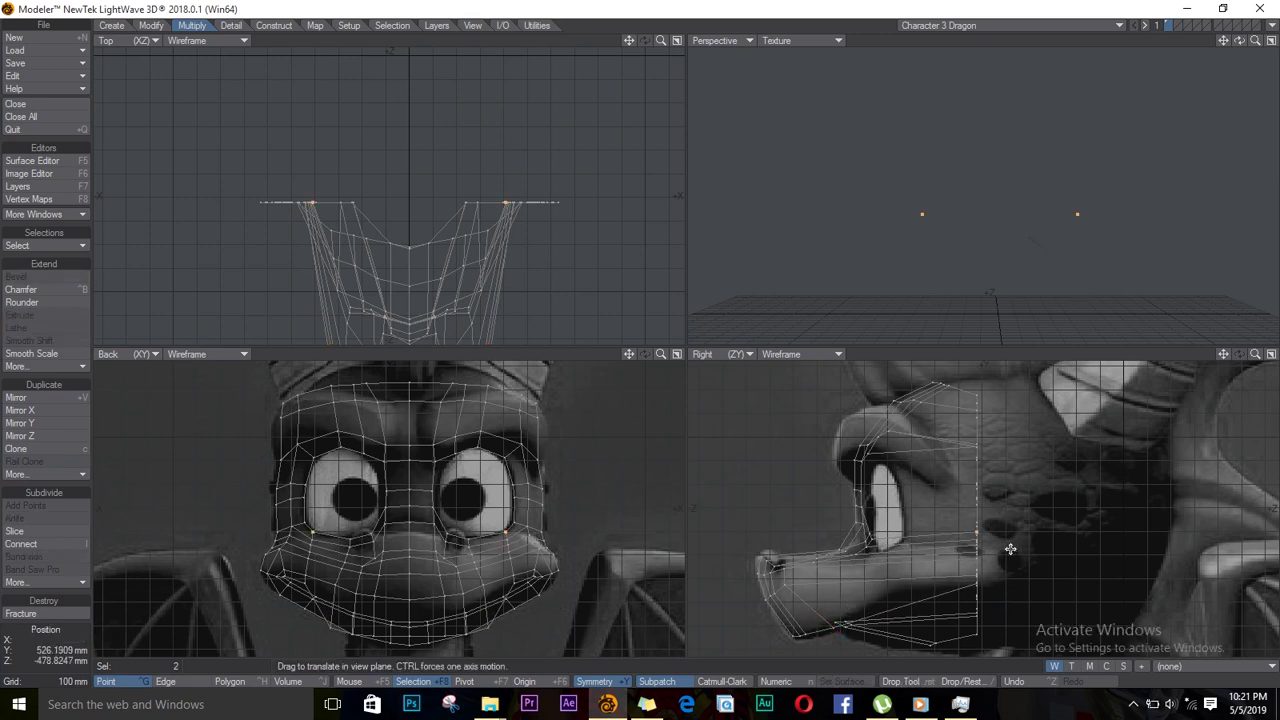
ctrl+drag(1023, 553, 950, 563)
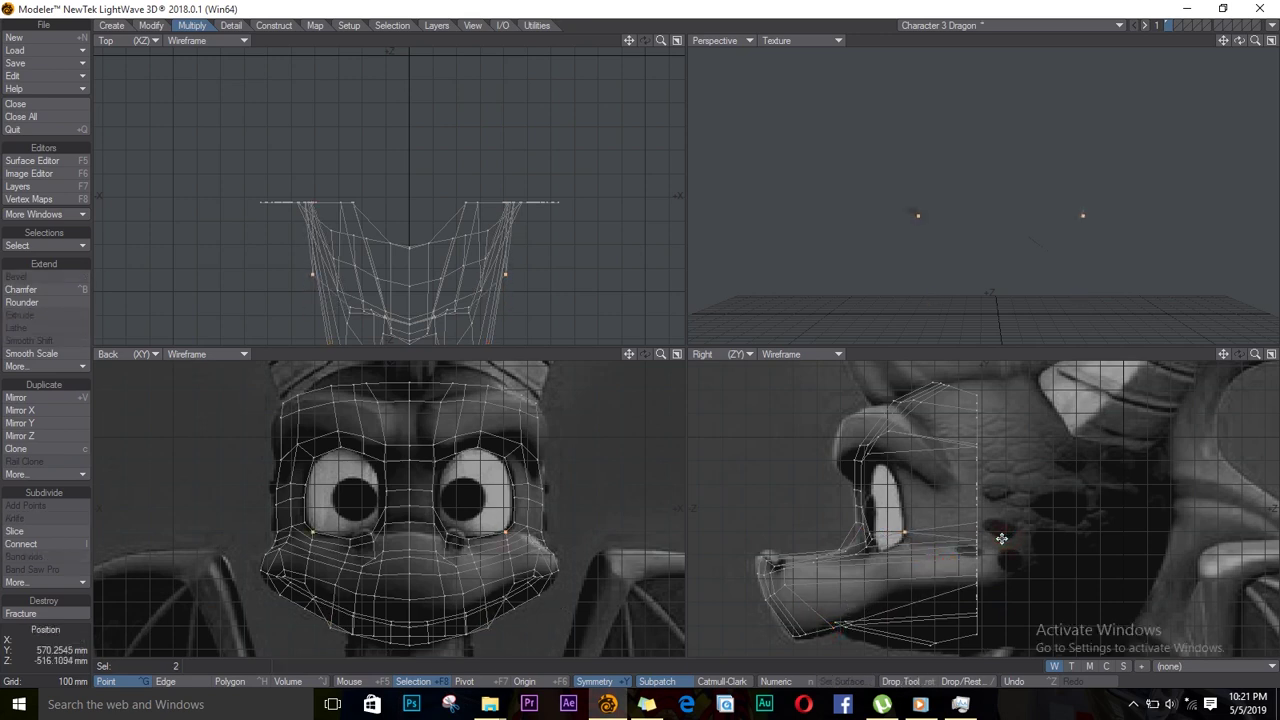
key(slash)
click(507, 540)
key(t)
ctrl+drag(1032, 557, 940, 583)
key(slash)
Move the next two cheek point pairs down the same column forward along Z towards the snout's base
click(508, 545)
key(t)
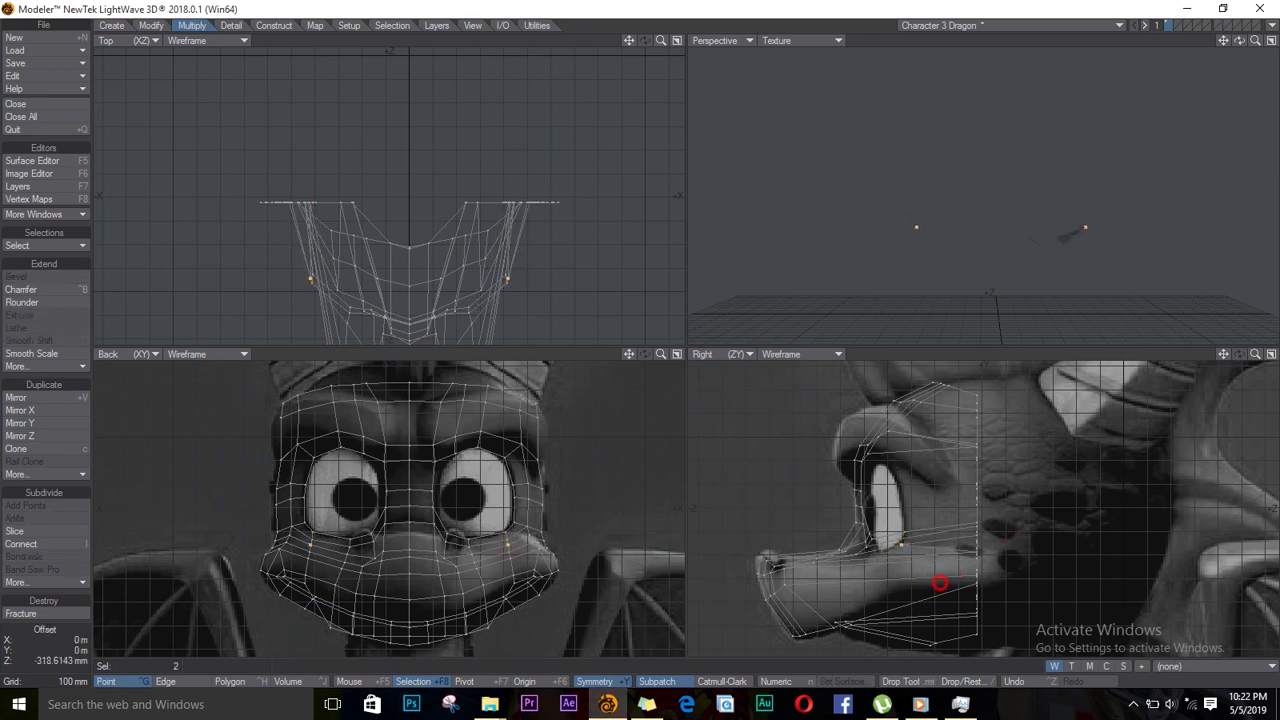
key(t)
drag(971, 563, 912, 581)
key(slash)
click(510, 558)
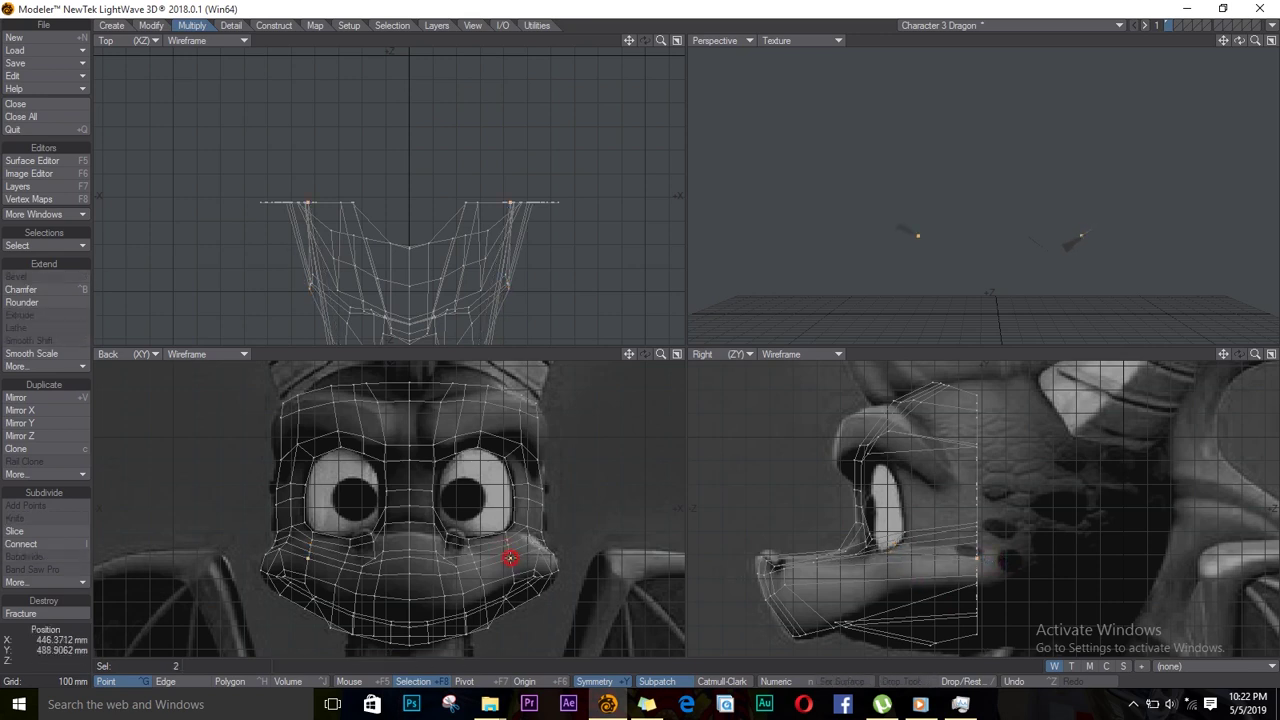
key(t)
ctrl+drag(1004, 562, 911, 585)
key(slash)
Move the column's two lip point pairs forward along Z and lower the bottom pair onto the mouth edge
click(512, 575)
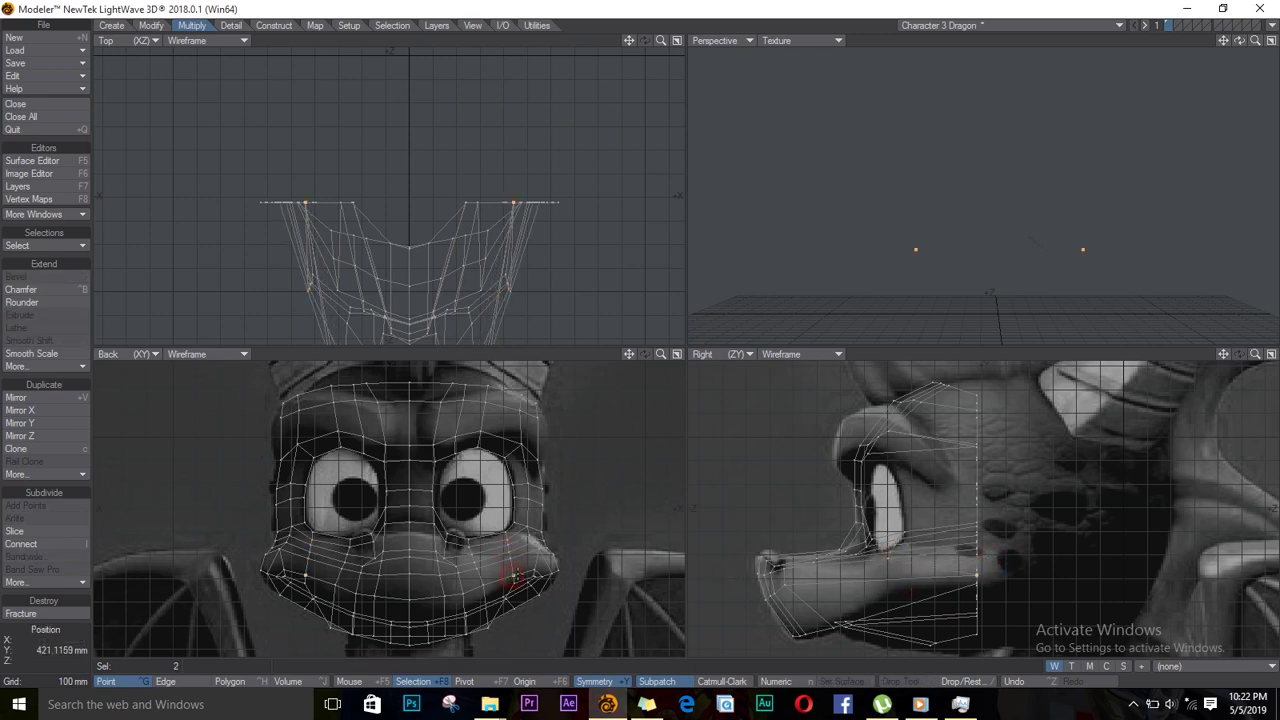
key(t)
ctrl+drag(1005, 580, 919, 603)
key(slash)
click(513, 582)
key(t)
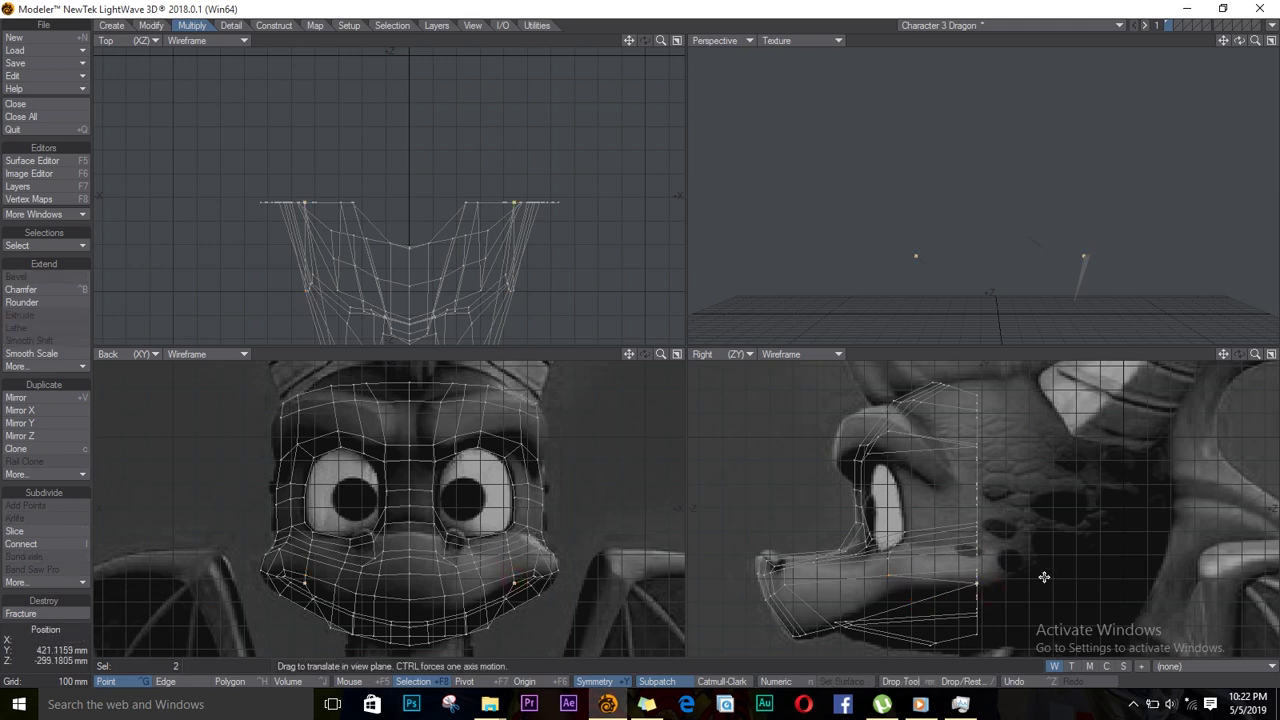
ctrl+drag(1043, 577, 900, 598)
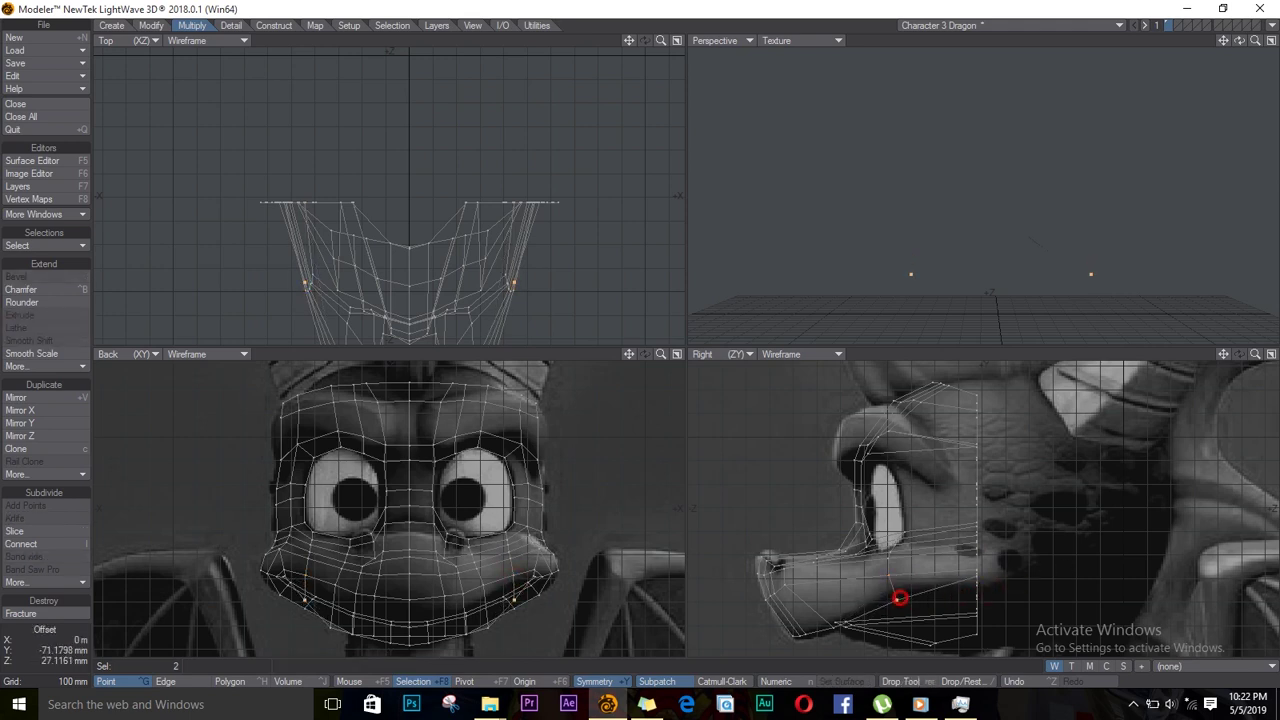
key(slash)
Move the point pairs along the upper eye rims forward along Z to the eye socket in the side profile
click(478, 447)
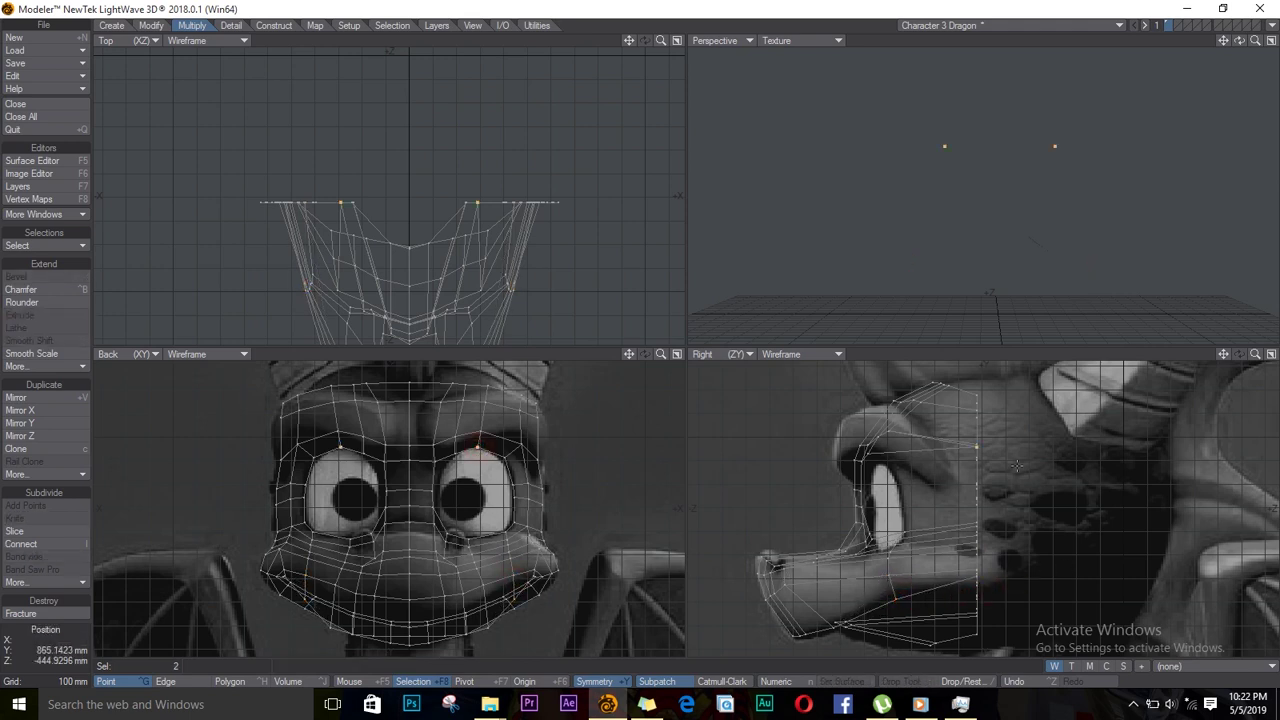
key(t)
ctrl+drag(1027, 468, 916, 476)
key(slash)
click(484, 432)
key(slash)
click(504, 458)
key(t)
key(slash)
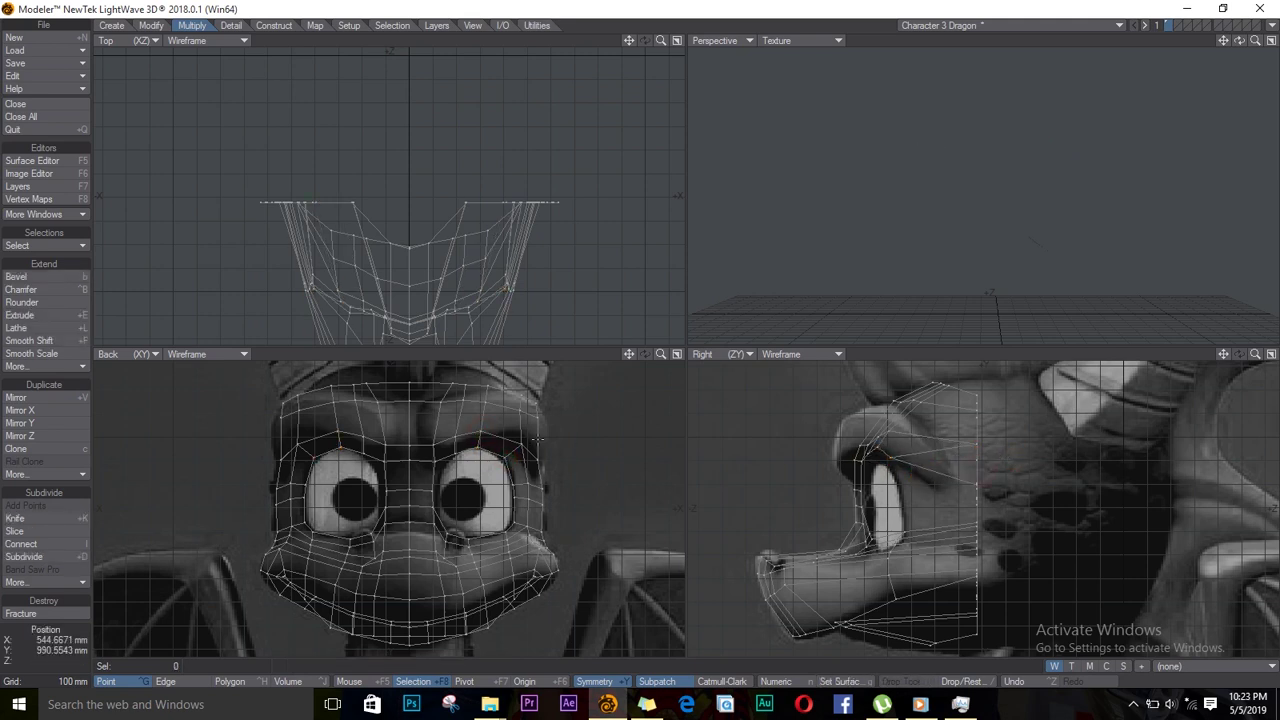
Move the outer brow corner pair and the outer forehead pair above it forward along Z
click(521, 445)
key(t)
ctrl+drag(1006, 465, 928, 463)
key(slash)
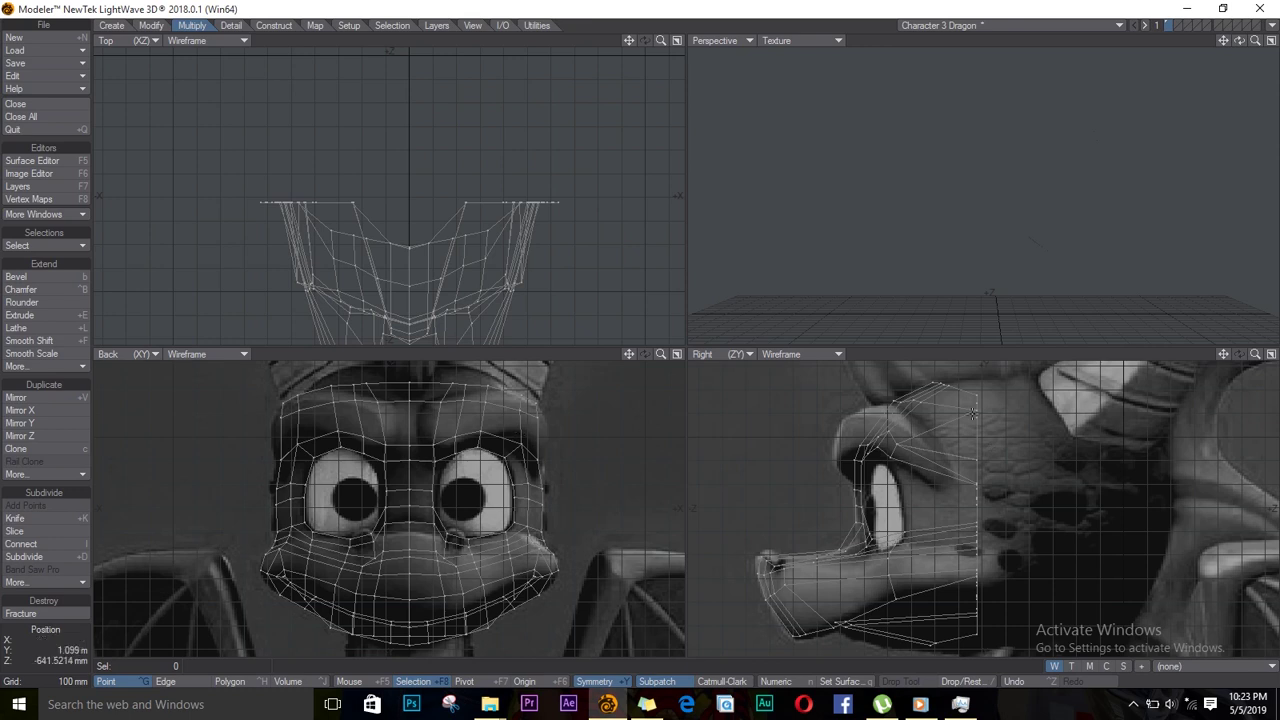
click(523, 410)
key(t)
ctrl+drag(1008, 424, 939, 442)
key(slash)
Move the remaining point pairs at the forehead's outer upper corners forward along Z to follow the head's curve
click(521, 395)
key(t)
key(slash)
click(535, 404)
key(t)
key(slash)
click(538, 418)
key(t)
key(slash)
Move the temple point pairs on the outer side of the eyes forward along Z towards the eye socket
click(977, 459)
key(t)
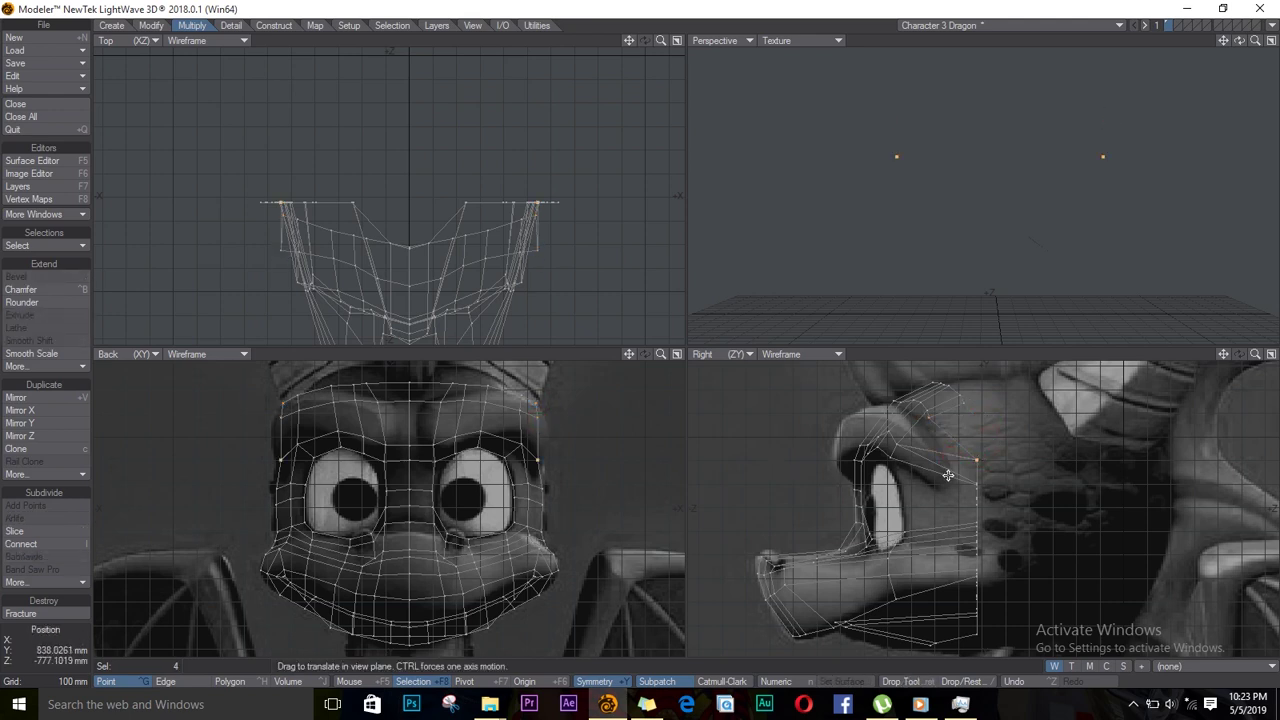
ctrl+drag(1018, 467, 941, 511)
key(slash)
click(541, 488)
key(t)
key(slash)
click(531, 478)
key(t)
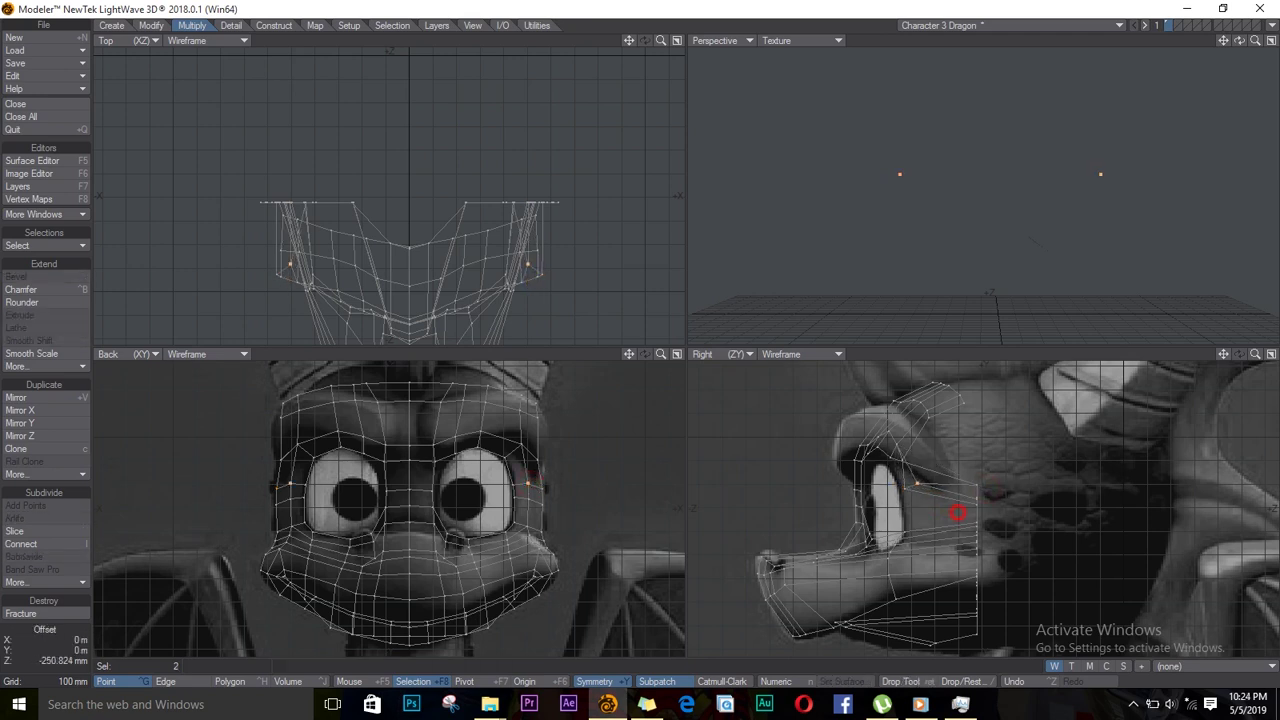
key(slash)
Fine-tune the outer brow and upper temple point pairs along Z to follow the brow in the side profile
click(903, 460)
key(t)
mouse_move(908, 467)
ctrl+mouse_down()
mouse_move(914, 456)
mouse_move(917, 467)
ctrl+mouse_up()
key(slash)
click(898, 445)
key(t)
key(slash)
click(912, 460)
key(t)
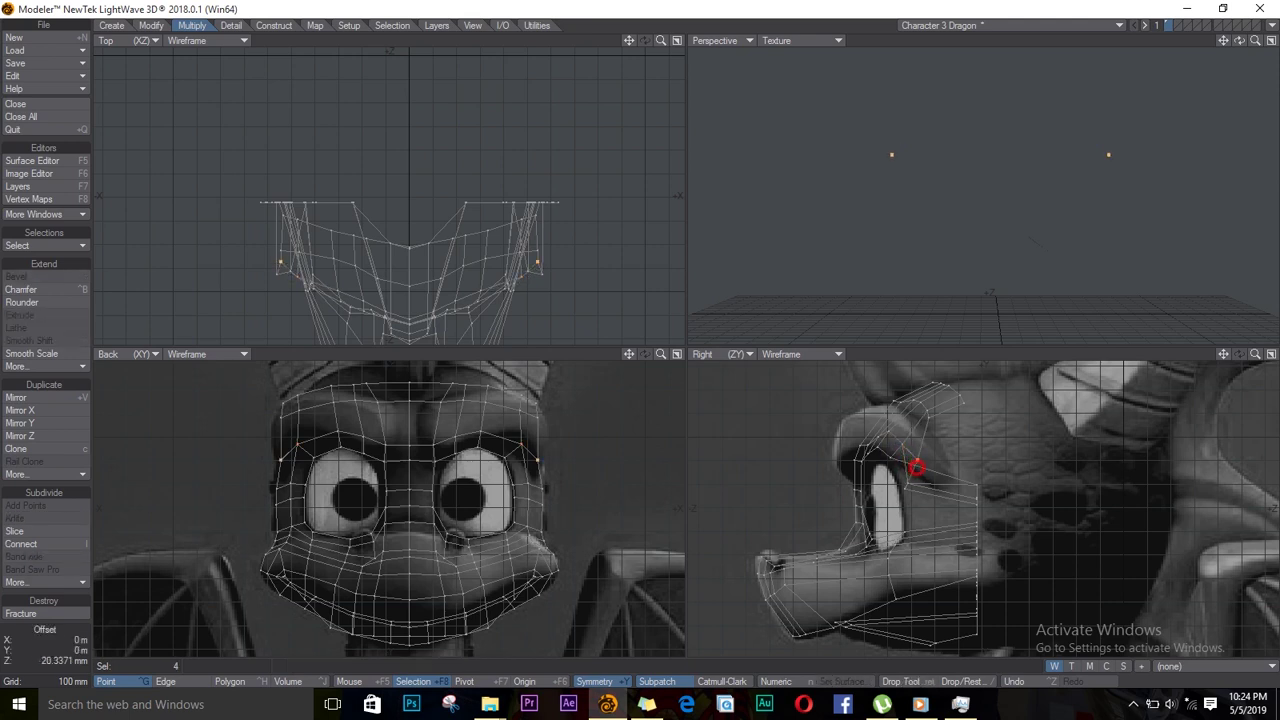
key(slash)
Move the point pairs along the outer eye rims forward along Z next to the eye in the side profile
click(528, 483)
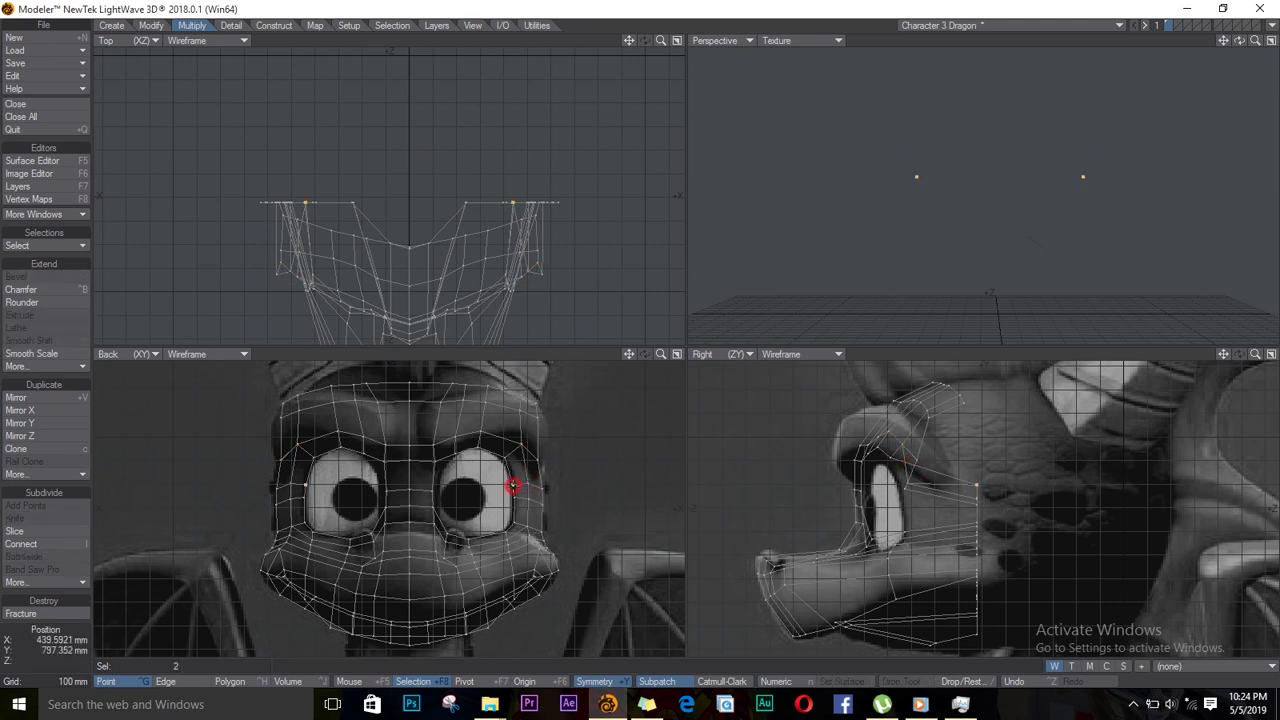
key(t)
ctrl+drag(1005, 490, 919, 496)
key(slash)
click(514, 498)
key(slash)
click(513, 523)
key(t)
key(slash)
Adjust the outer eye-rim and neighbouring temple point pairs along Z to round the eye socket
click(913, 503)
key(t)
key(slash)
click(901, 487)
key(t)
key(slash)
click(528, 485)
key(t)
key(slash)
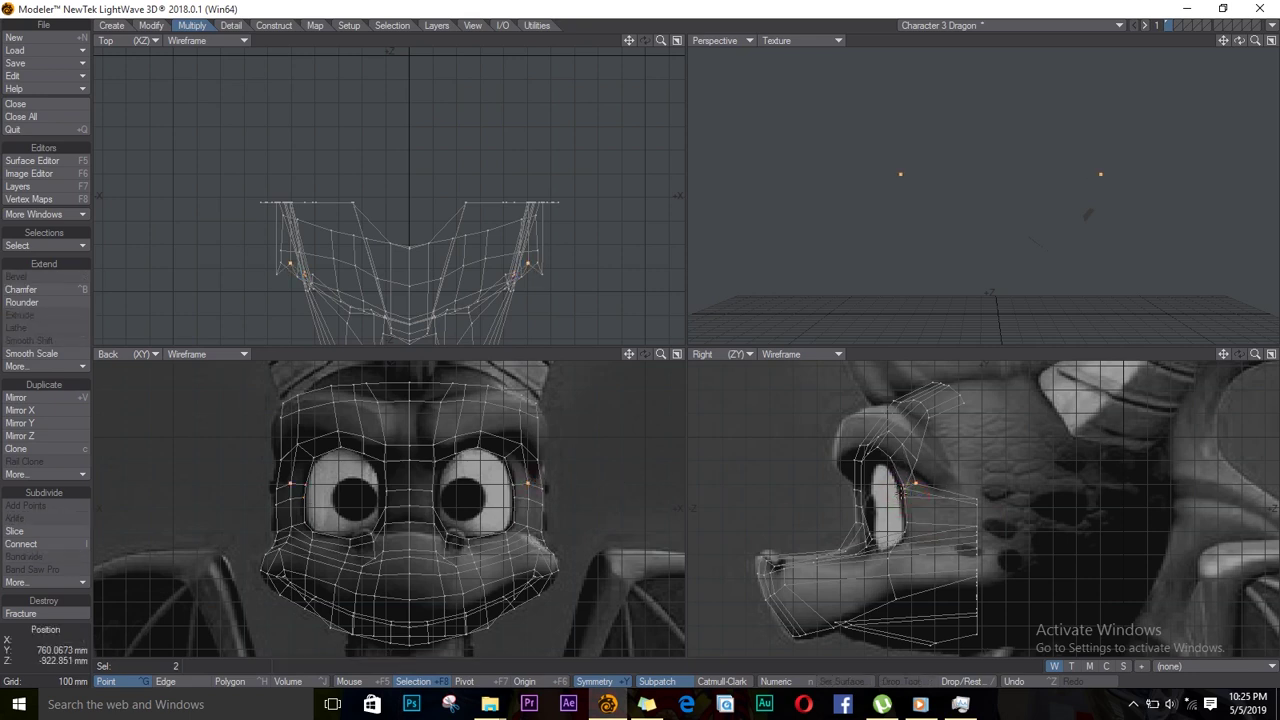
Move the point pair halfway down the outer side of the eyes forward along Z beside the eye socket
click(529, 499)
key(t)
ctrl+drag(1007, 521, 937, 505)
key(slash)
Shift the outer brow corner pair and the temple pair below it slightly back along Z
click(905, 445)
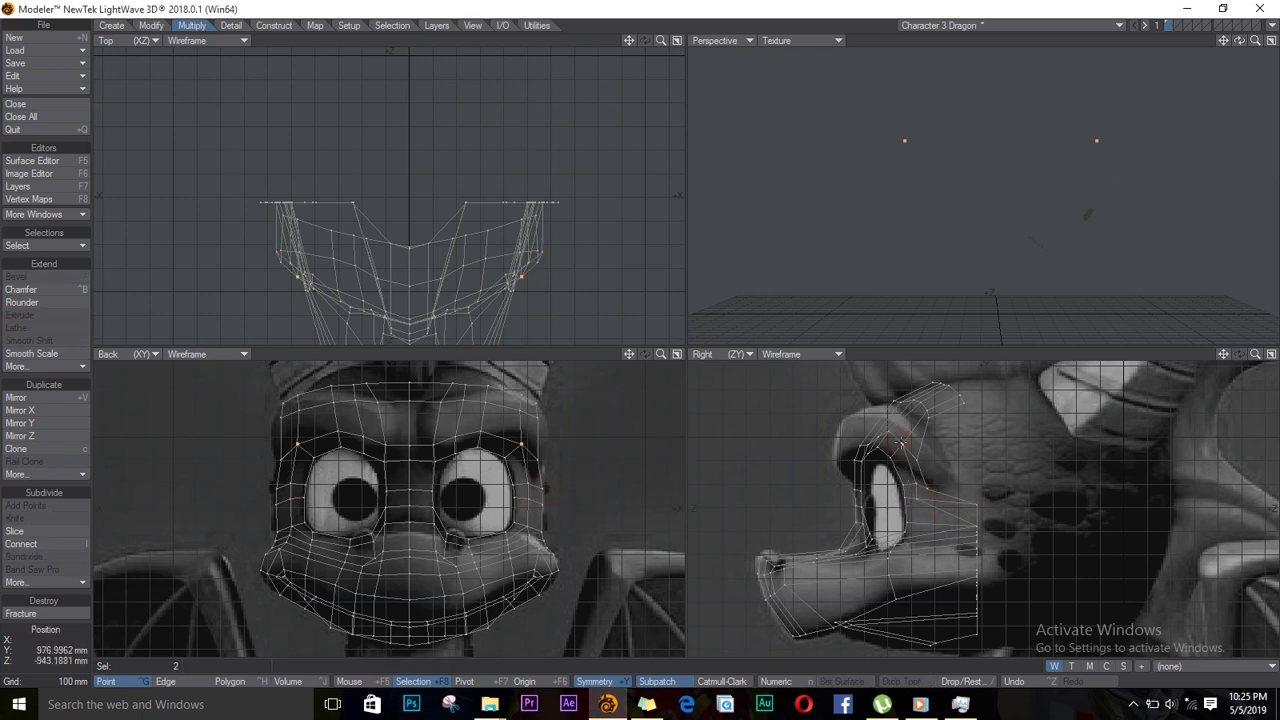
key(t)
ctrl+drag(906, 449, 923, 465)
key(slash)
click(916, 461)
key(t)
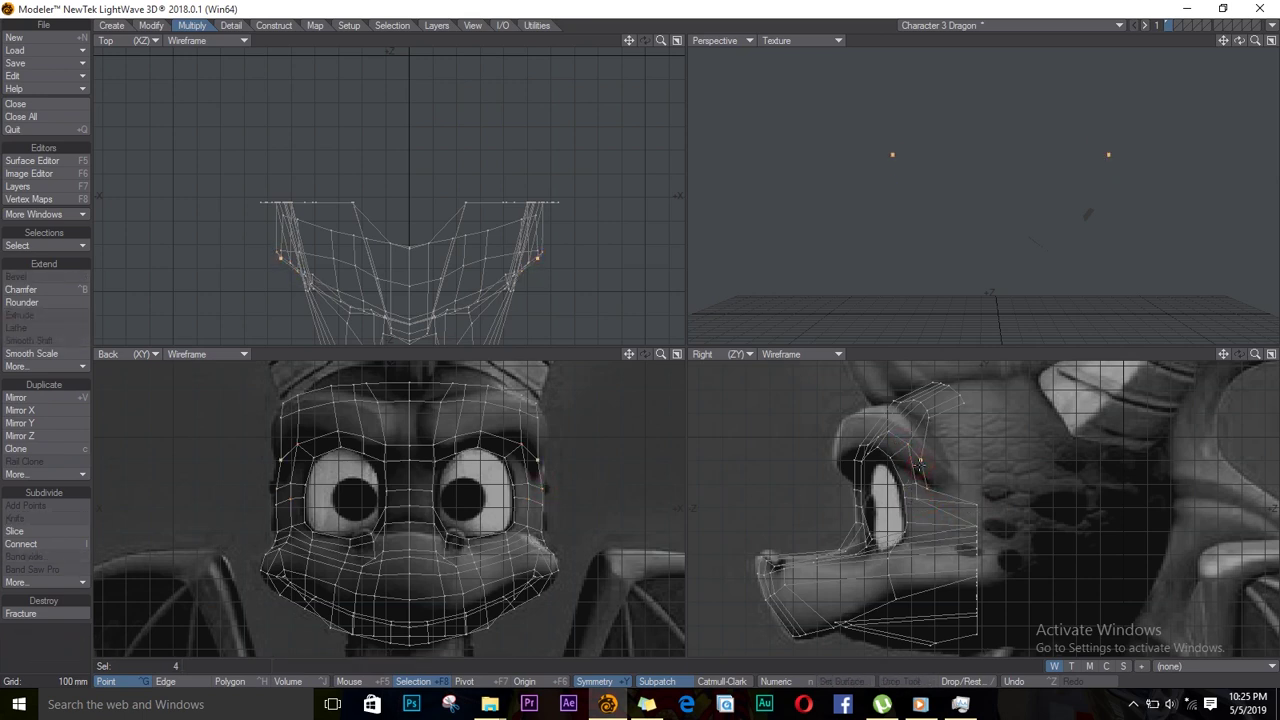
key(slash)
Move the pair beside the lower outer eye corners and the mid-height outermost face pair forward along Z
click(528, 525)
key(t)
ctrl+drag(990, 530, 935, 530)
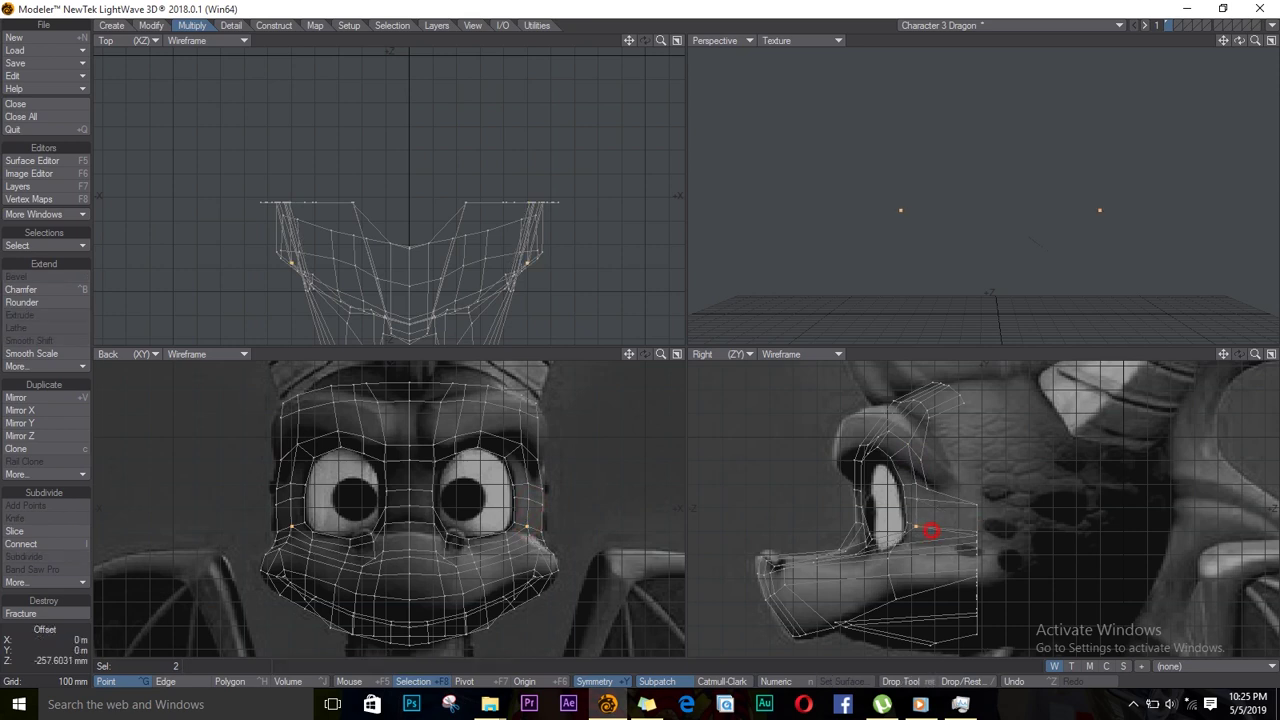
key(slash)
click(543, 505)
key(t)
ctrl+drag(1027, 513, 936, 531)
key(slash)
Move the outermost point pair level with the bottom of the eyes forward along Z
click(542, 531)
key(t)
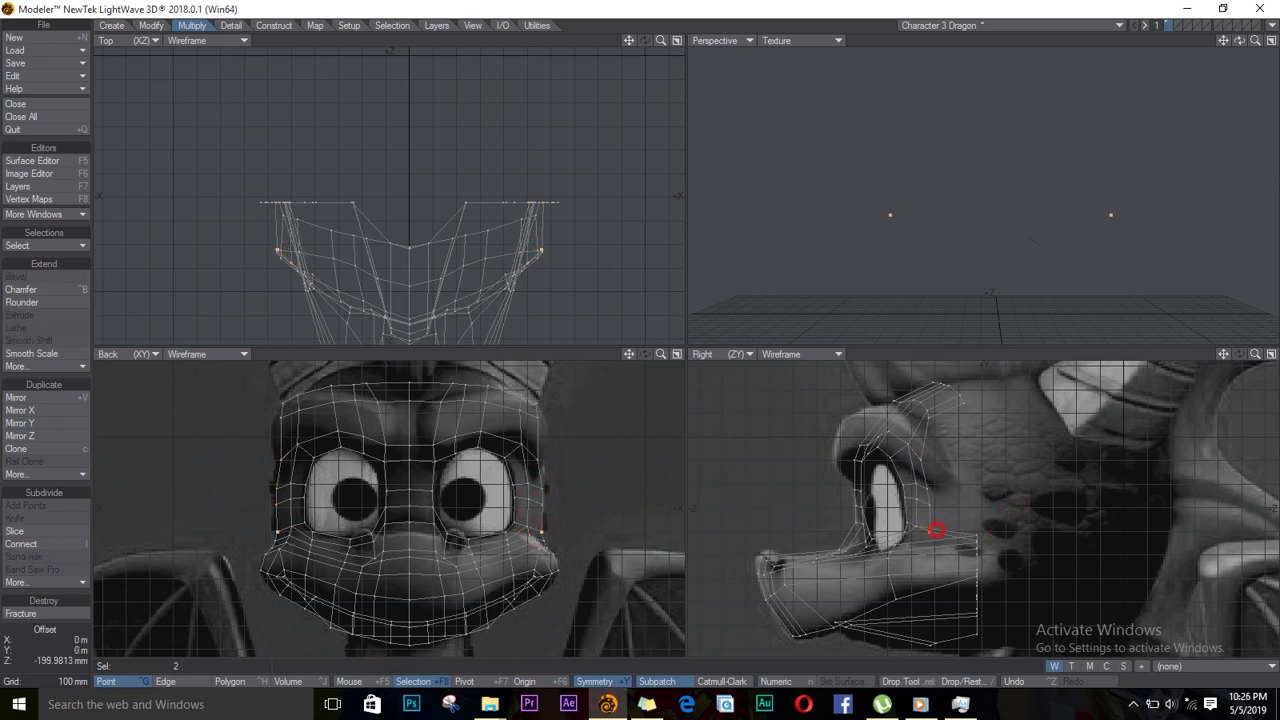
key(slash)
click(529, 530)
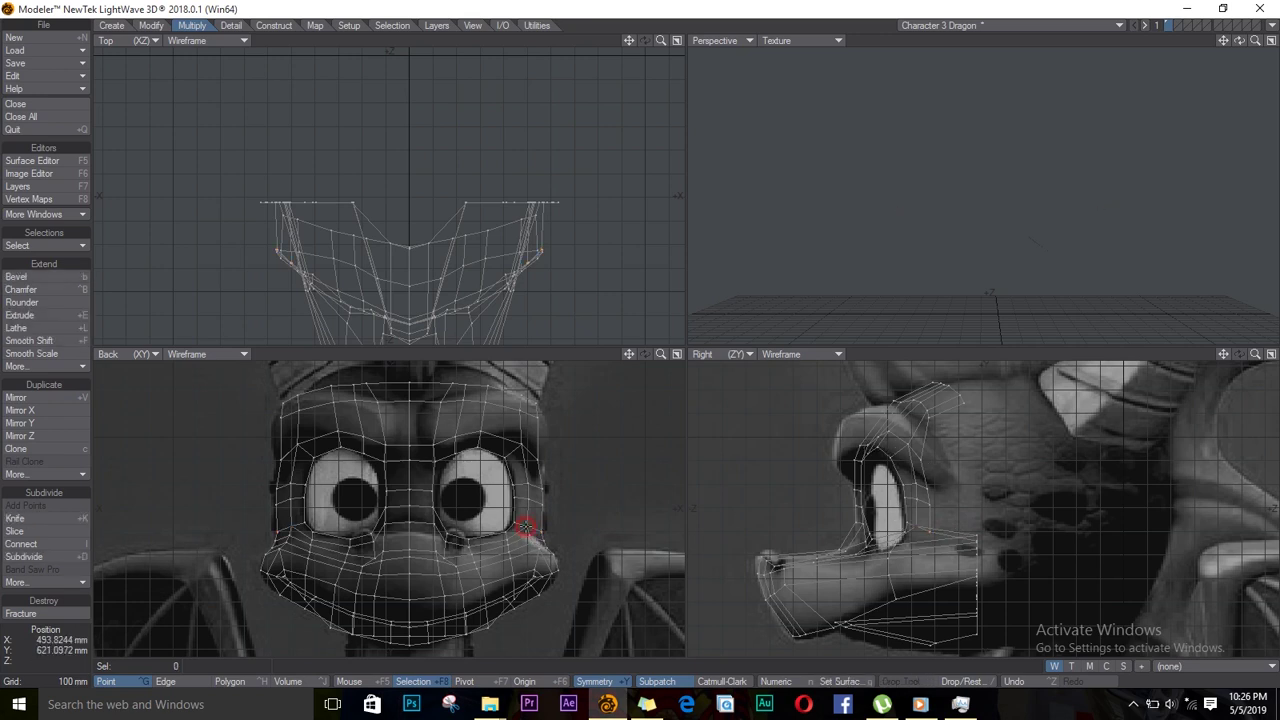
key(slash)
Move the upper outer cheek point pairs below the eyes forward along Z towards the cheek profile
click(529, 535)
key(t)
ctrl+drag(1030, 553, 912, 580)
key(slash)
click(537, 546)
key(t)
key(slash)
click(546, 548)
key(t)
key(slash)
Move the two outer lip point pairs near the mouth corners forward along Z, lowering the bottom pair onto the mouth edge
click(536, 571)
key(t)
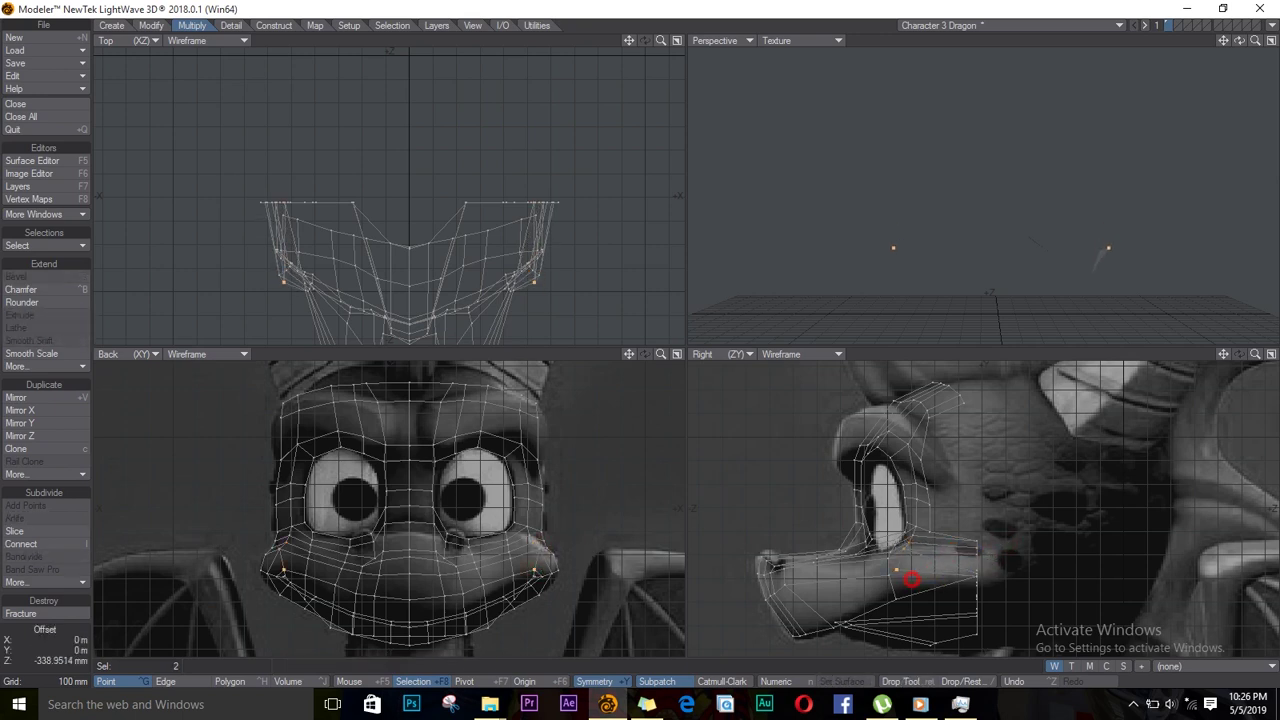
key(slash)
click(534, 573)
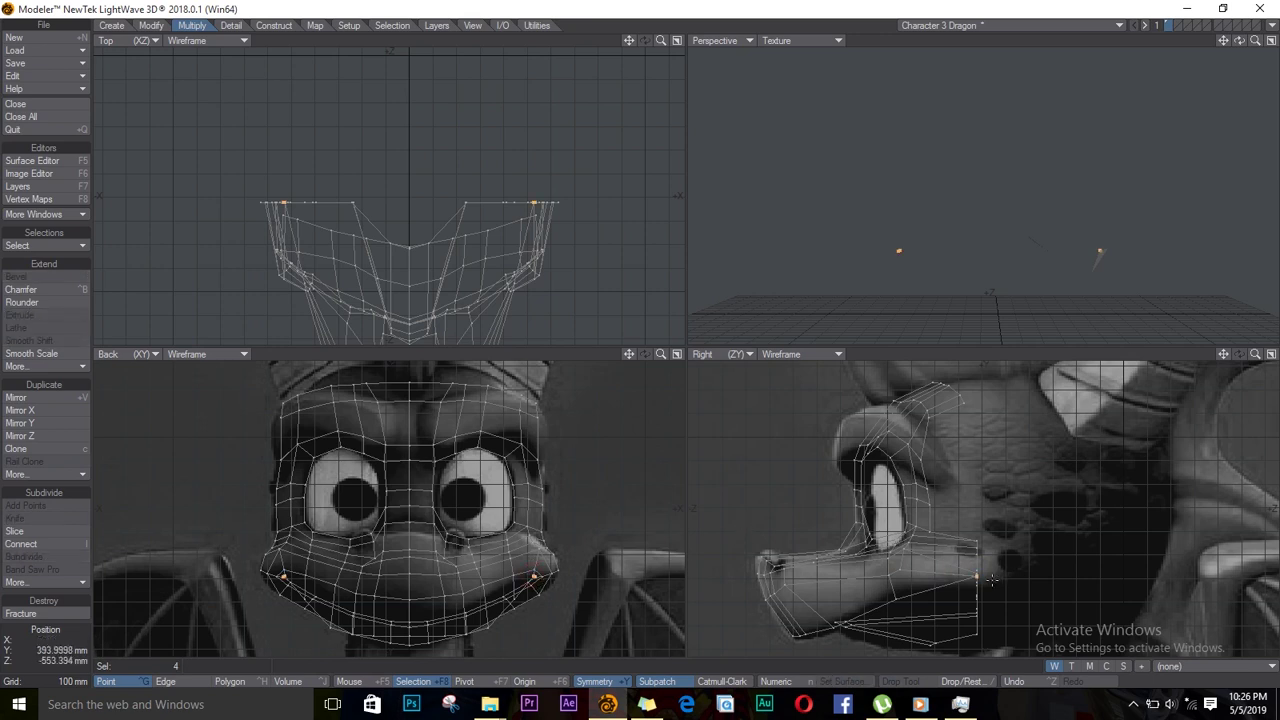
key(t)
ctrl+drag(996, 579, 922, 589)
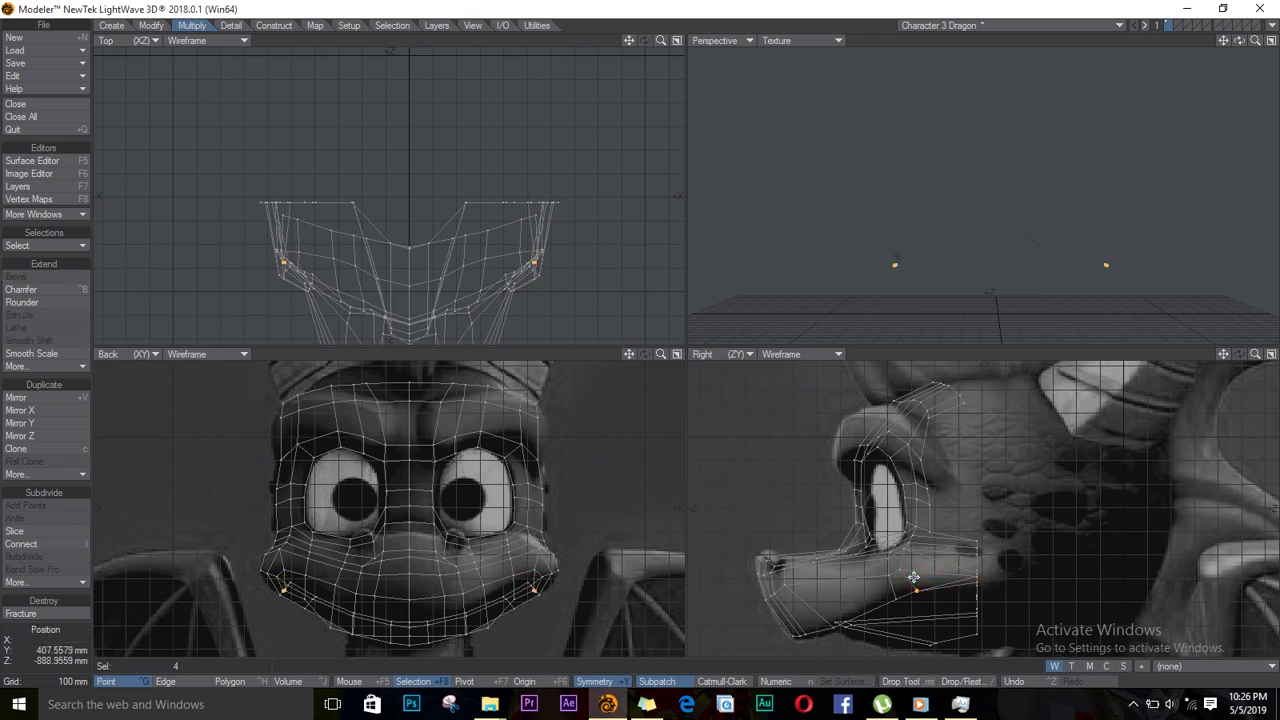
key(slash)
Move the next point pair towards the mouth corners forward along Z
click(541, 577)
key(t)
ctrl+drag(1005, 596, 925, 590)
key(slash)
Nudge a point pair on the lower edge of the mouth slightly inward and upward in the front view
scroll(534, 577, up, 3)
alt+drag(535, 576, 541, 477)
click(460, 566)
key(t)
drag(463, 566, 459, 564)
key(slash)
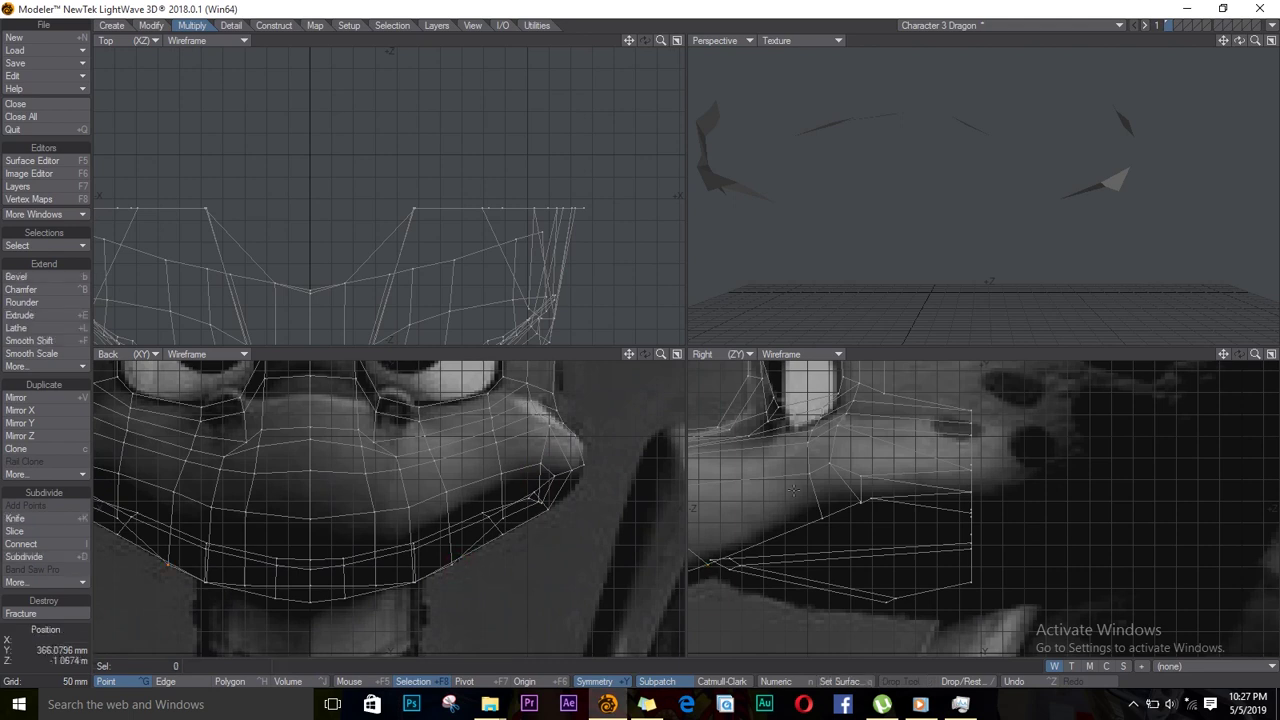
Move the outermost mouth-corner point pair forward along Z to the mouth corner in the side profile
click(571, 469)
key(t)
ctrl+drag(999, 482, 891, 482)
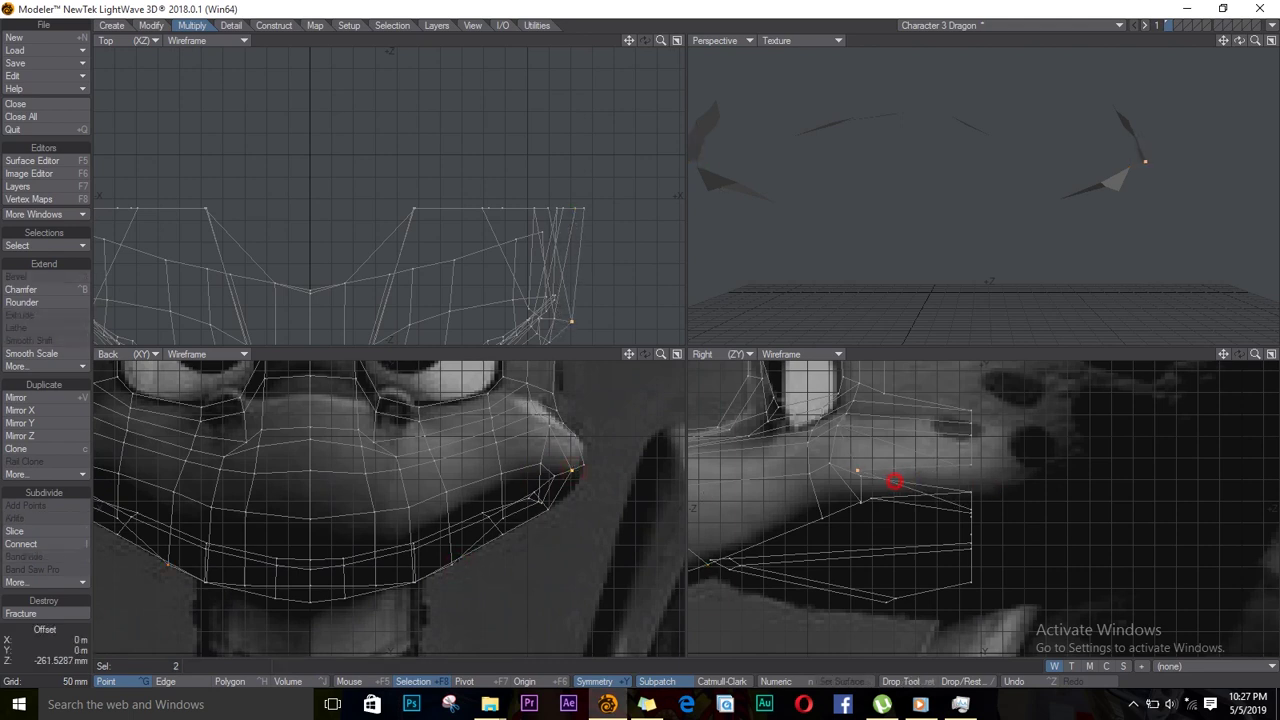
Move the cheek point pair above the mouth corner forward along Z towards the side profile
key(slash)
click(550, 426)
key(slash)
click(563, 426)
key(t)
ctrl+drag(1004, 430, 895, 431)
Pull the upper cheek point pair still at the back of the mesh forward along Z under the eye
key(slash)
click(971, 412)
key(t)
ctrl+drag(1040, 439, 914, 400)
key(slash)
click(884, 394)
key(t)
Move the two remaining outer cheek point pairs beside the mouth corners forward along Z
key(/)
click(579, 437)
key(t)
ctrl+drag(1028, 454, 917, 466)
key(slash)
click(975, 466)
key(t)
ctrl+drag(1000, 471, 941, 501)
key(t)
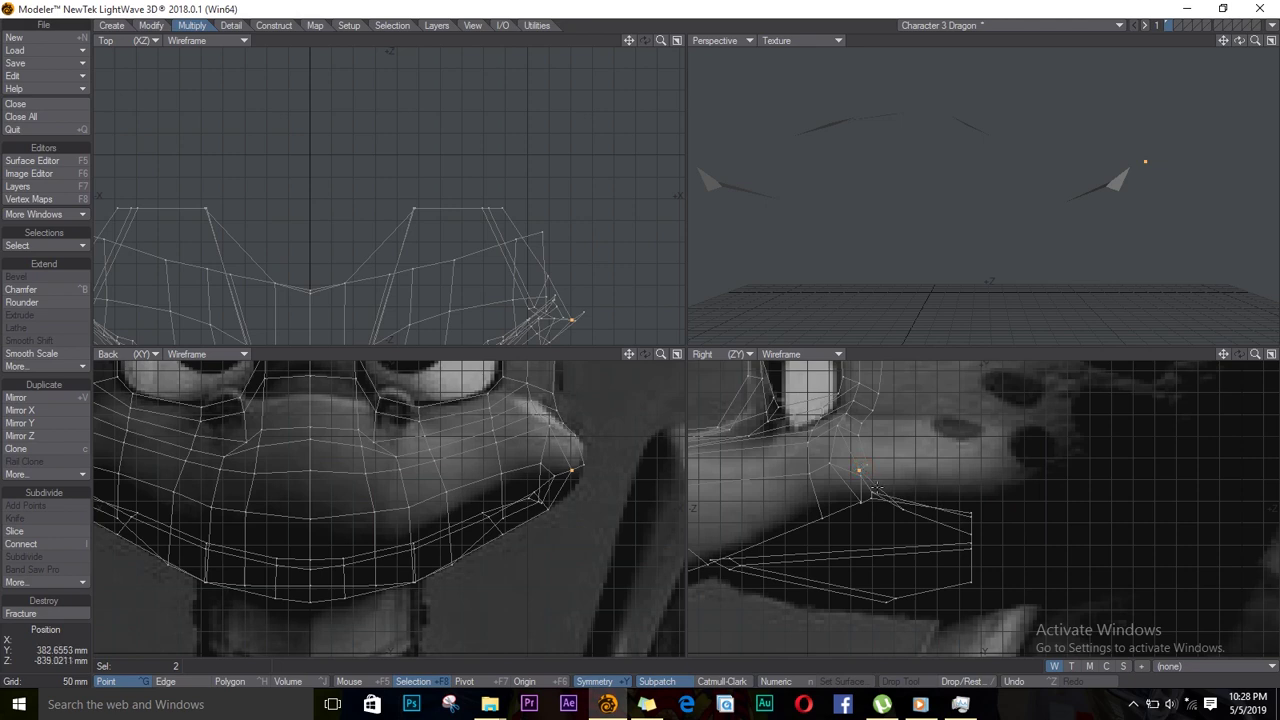
Move the two lower-lip point pairs nearest the mouth corners forward along Z to follow the mouth line
click(503, 534)
key(t)
ctrl+drag(1040, 542, 906, 539)
key(slash)
click(487, 516)
key(t)
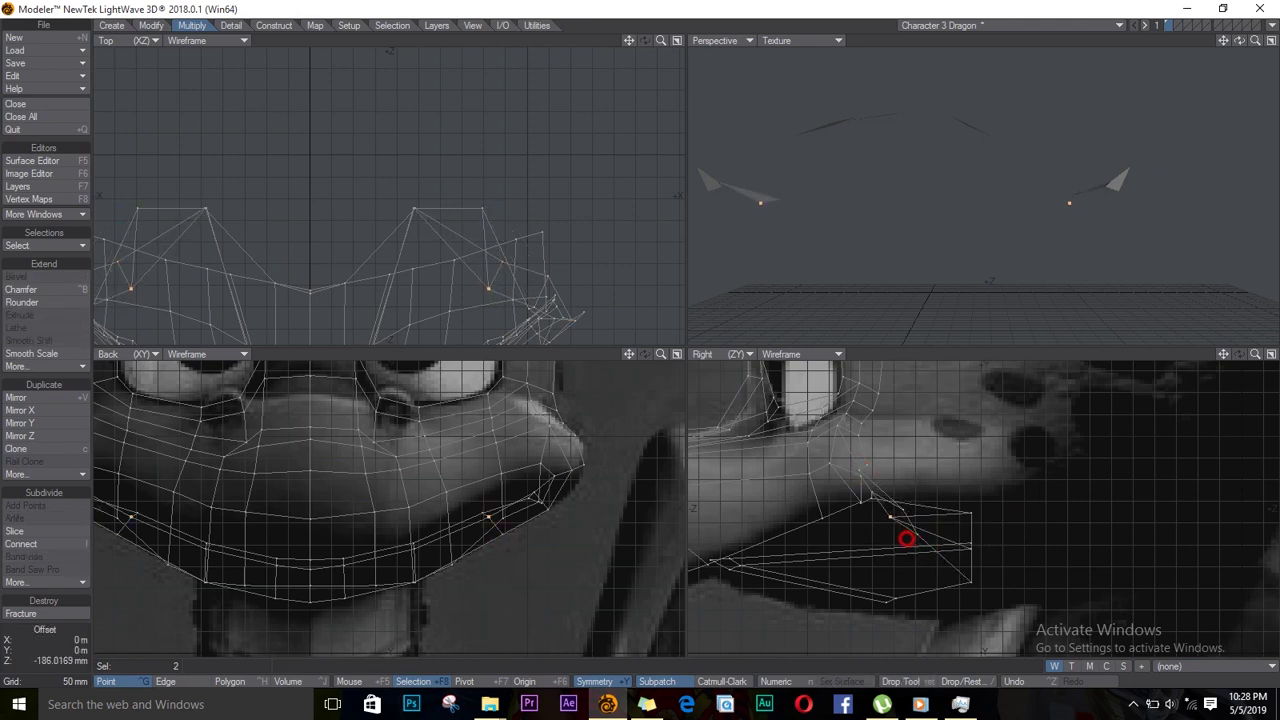
drag(969, 513, 851, 520)
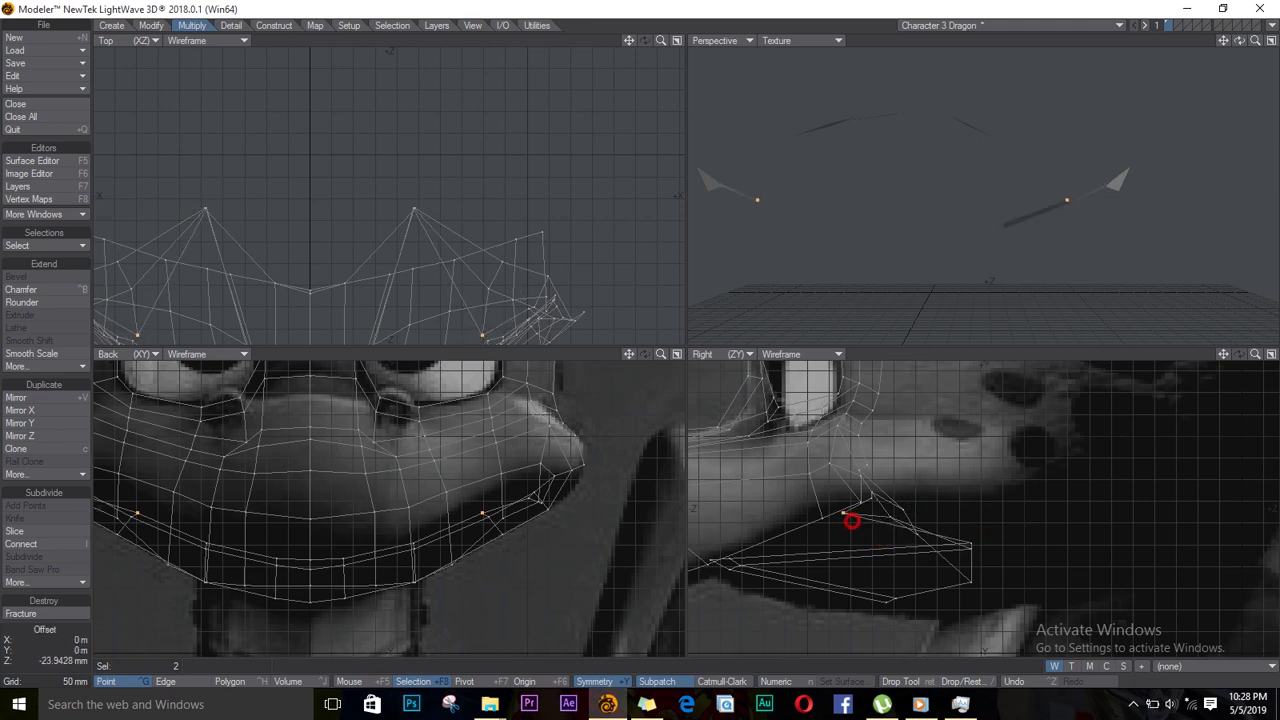
Move the next two lower-lip point pairs towards the centre forward along Z onto the mouth line
key(slash)
click(414, 543)
key(t)
ctrl+drag(1025, 553, 816, 553)
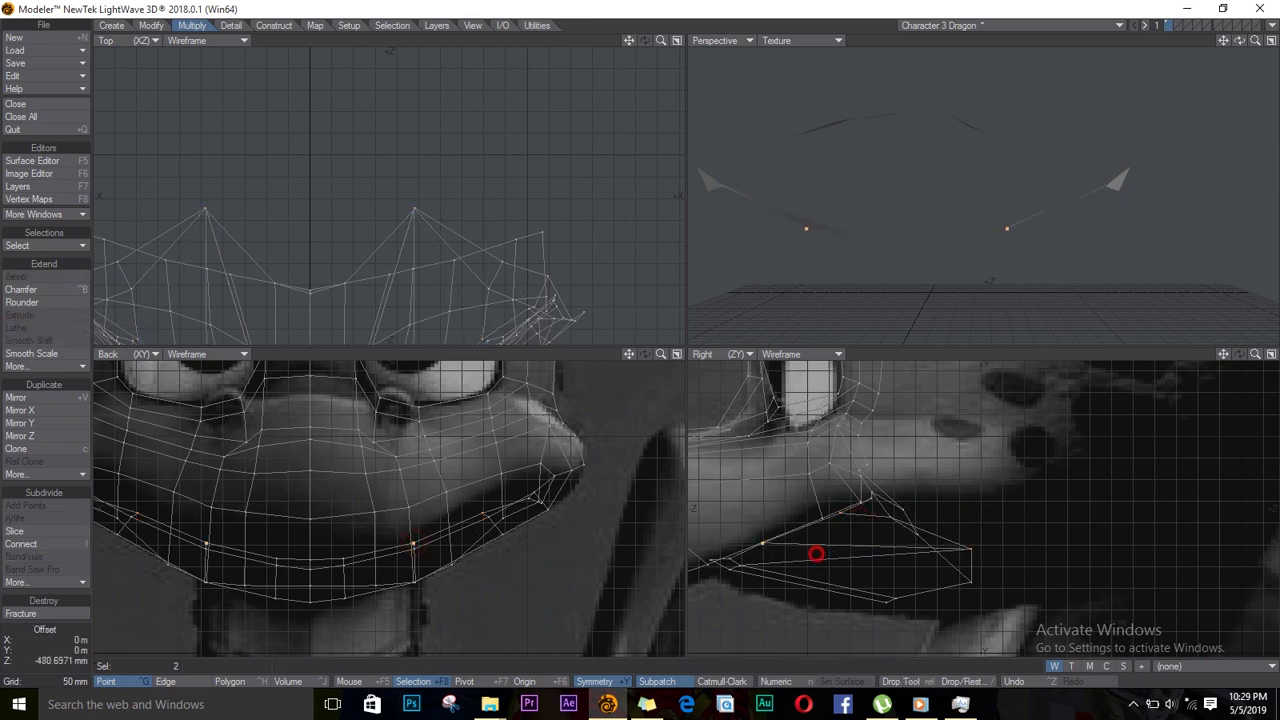
key(slash)
click(344, 558)
key(t)
click(758, 558)
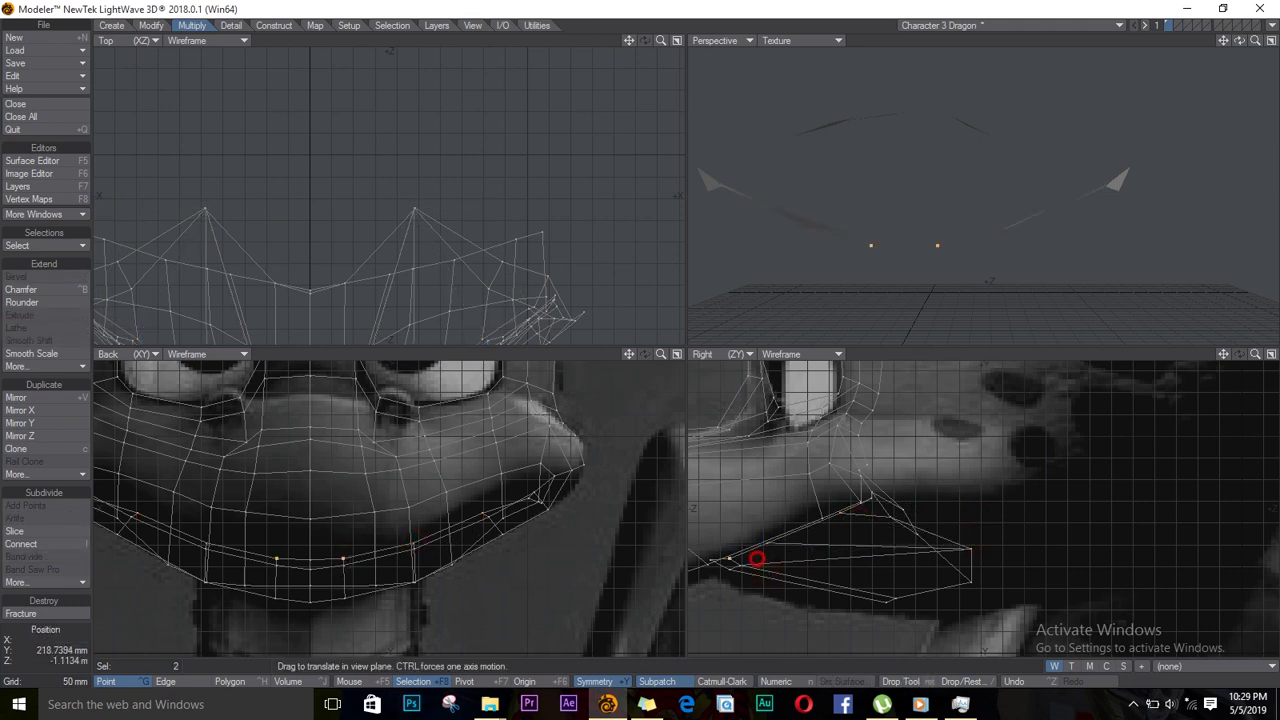
Move the outer lower-jaw point pairs forward along Z, including the pair on the bottom edge beside the chin
key(slash)
click(450, 564)
key(t)
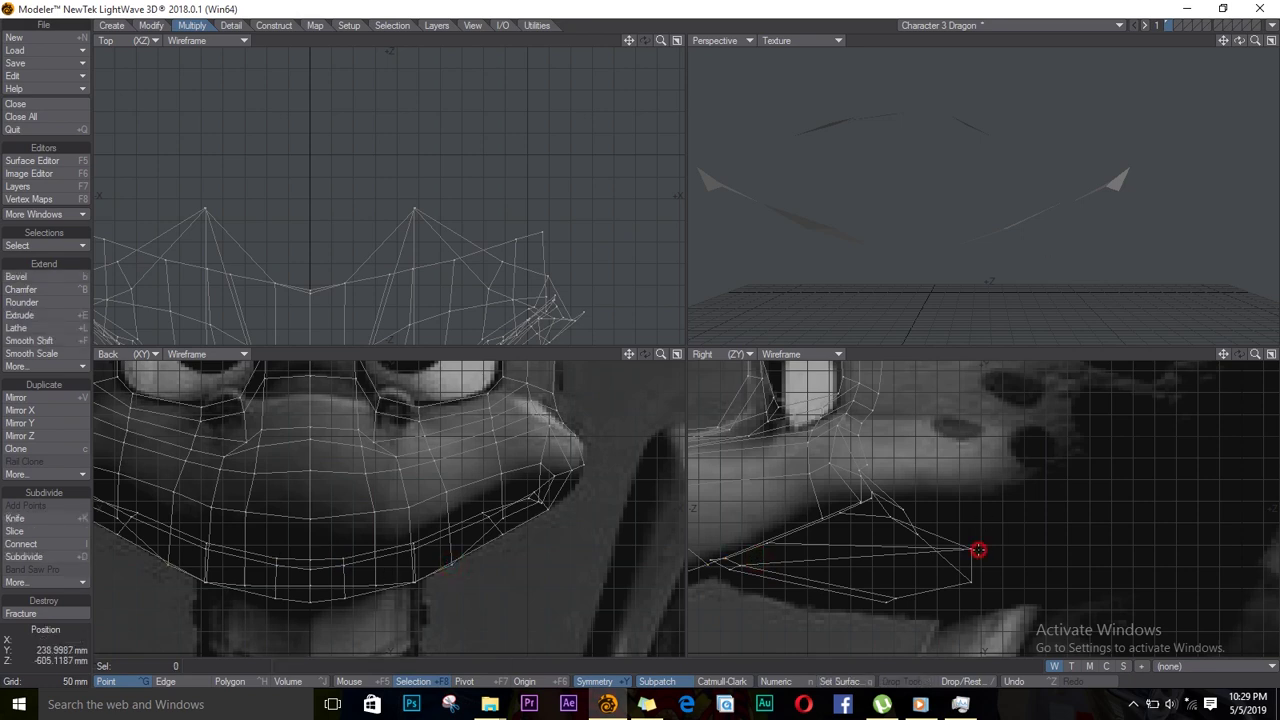
drag(943, 546, 834, 551)
key(slash)
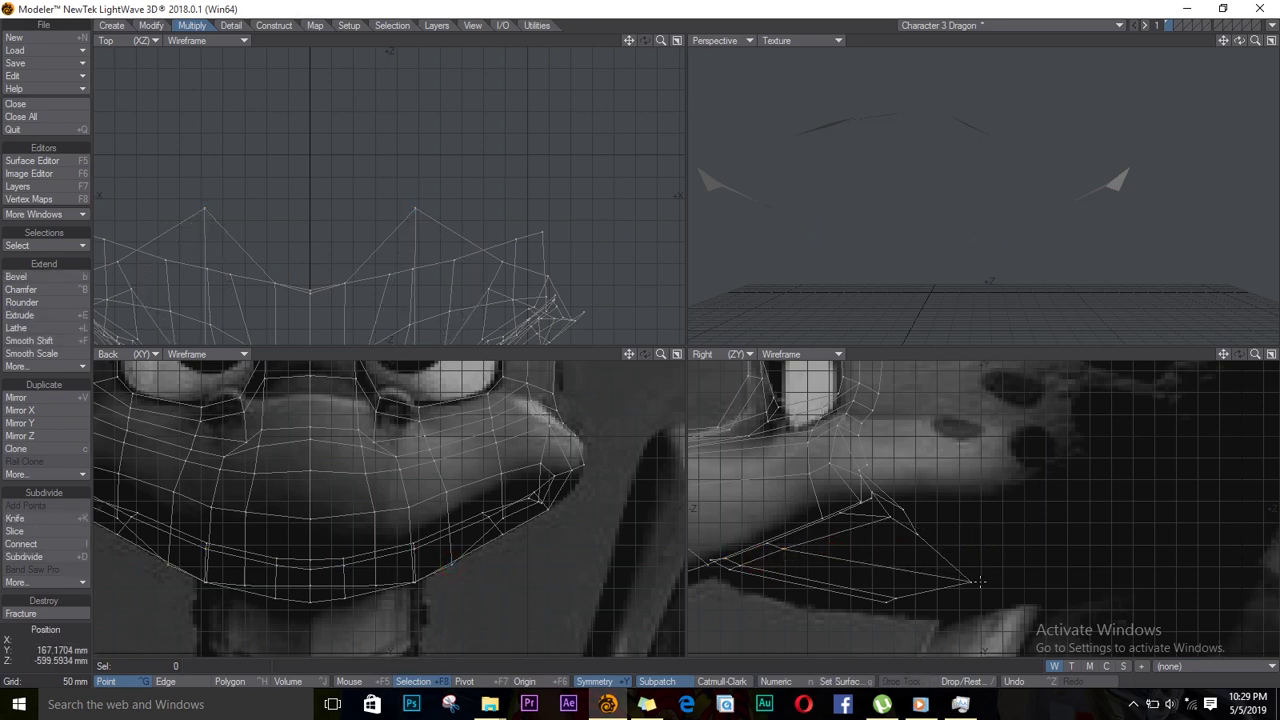
click(415, 582)
key(t)
ctrl+drag(950, 577, 798, 585)
key(Return)
Move the bottom chin point pair and the centre chin point forward along Z
key(slash)
click(892, 599)
key(t)
ctrl+drag(892, 599, 818, 605)
key(Return)
key(slash)
click(886, 606)
key(t)
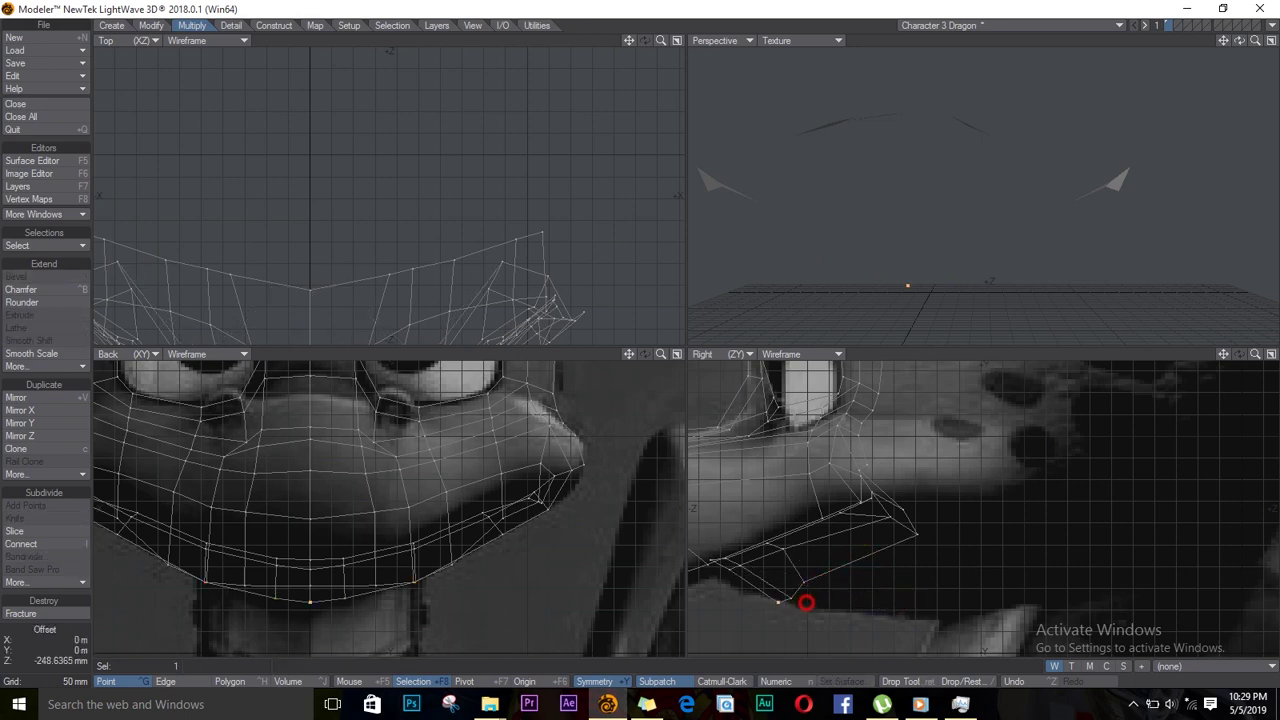
Fine-tune the central lower-lip points along Z to follow the mouth line in the side view
key(slash)
click(729, 574)
key(t)
ctrl+drag(731, 573, 762, 568)
key(slash)
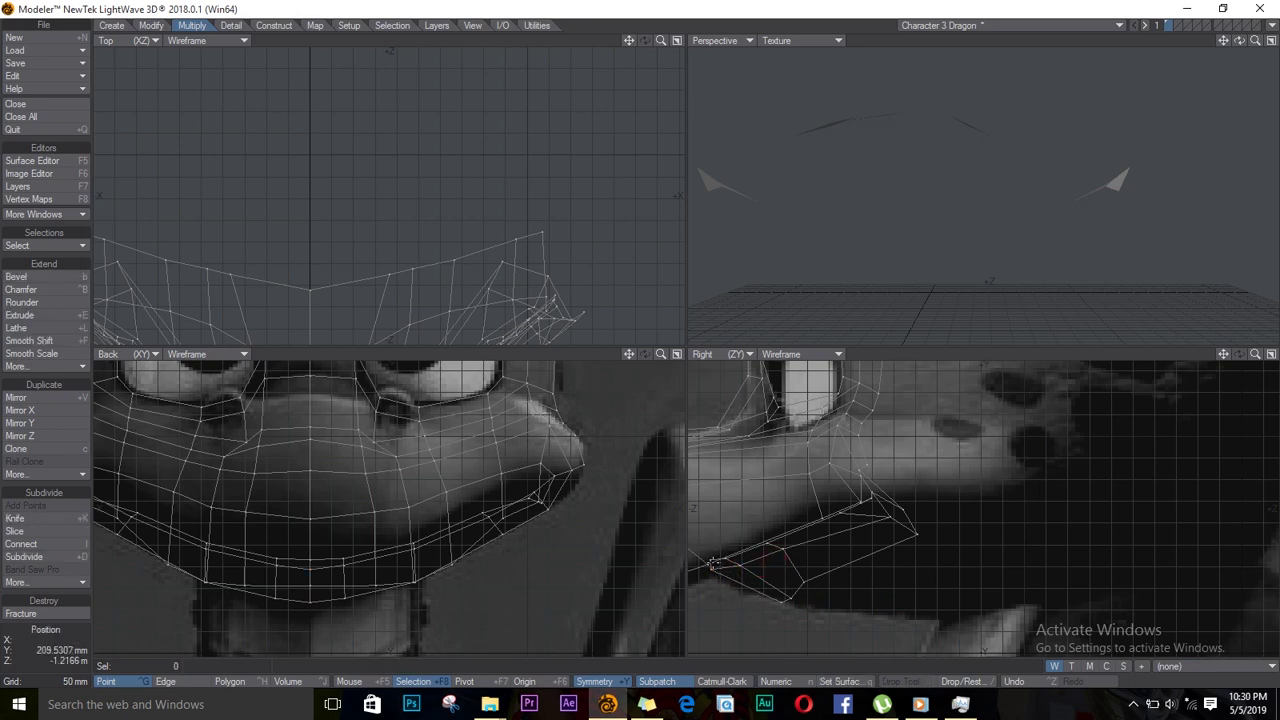
click(708, 565)
key(t)
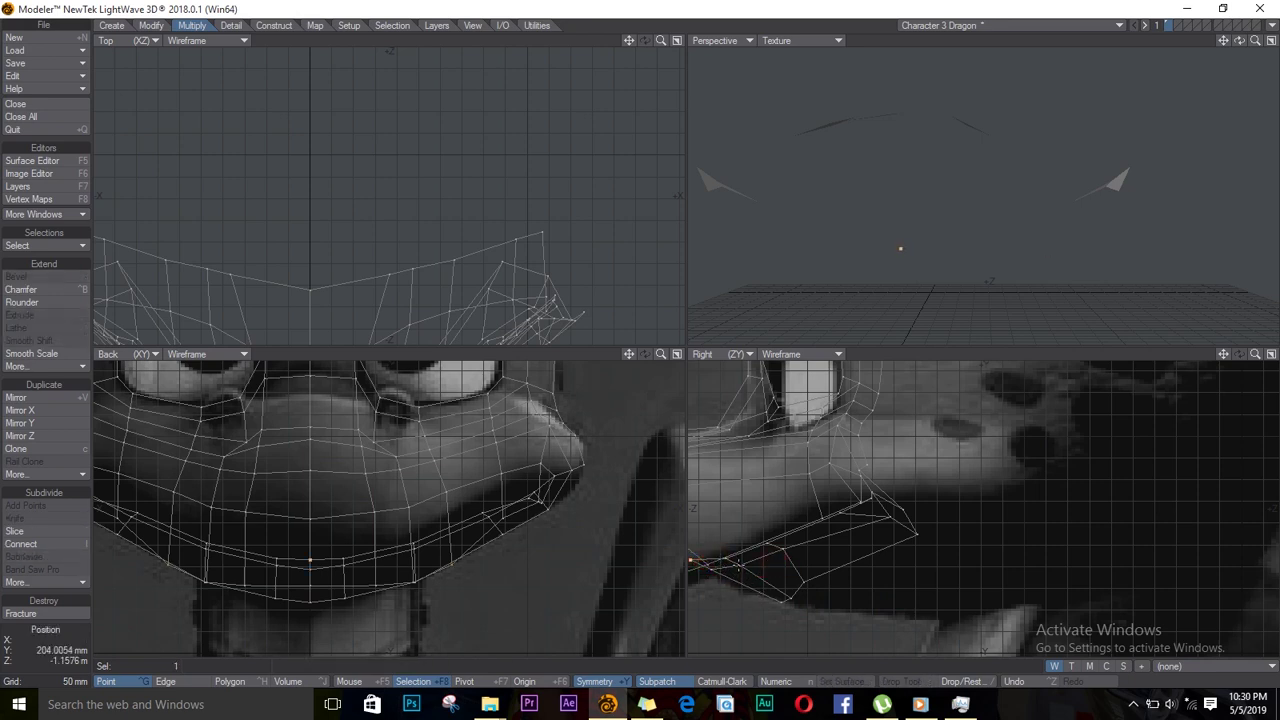
key(slash)
Reposition the lower-jaw underside points in the side view to even out the jaw contour
key(t)
drag(741, 566, 798, 597)
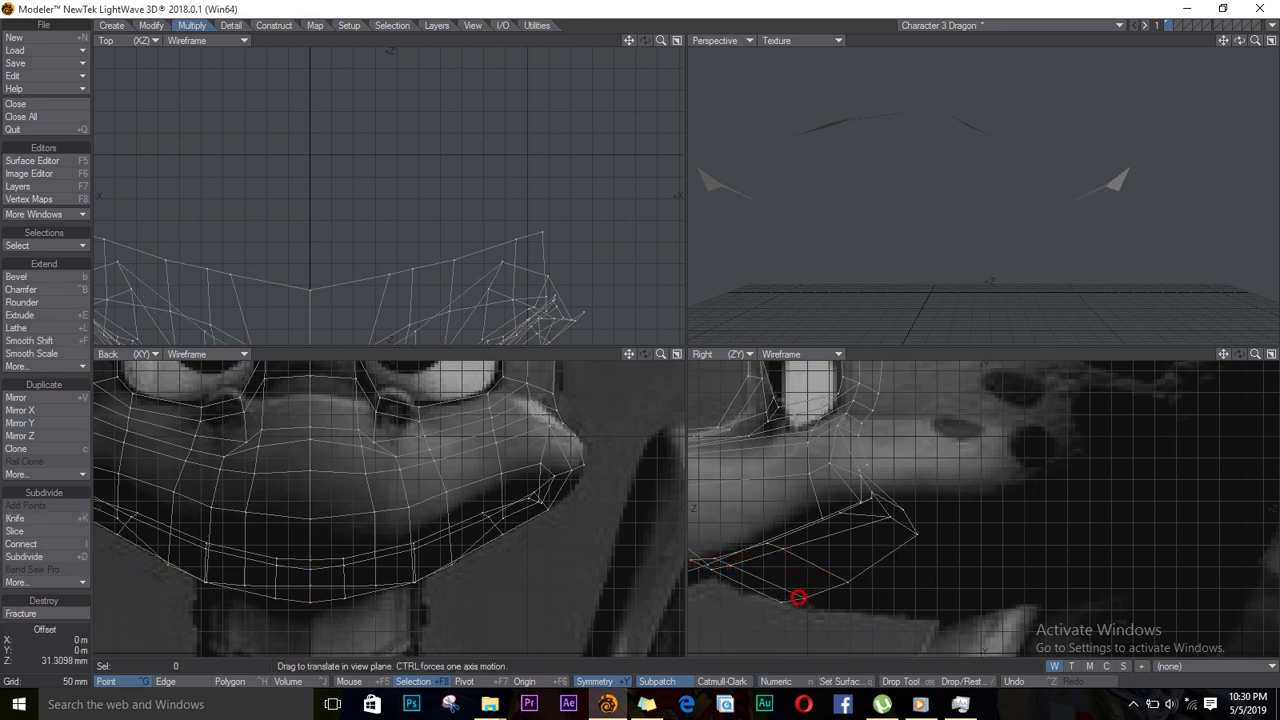
drag(888, 517, 897, 533)
drag(850, 581, 776, 597)
Move the point pair below the inner eye corners back along Z to the base of the nose bridge
ctrl+alt+drag(943, 514, 800, 546)
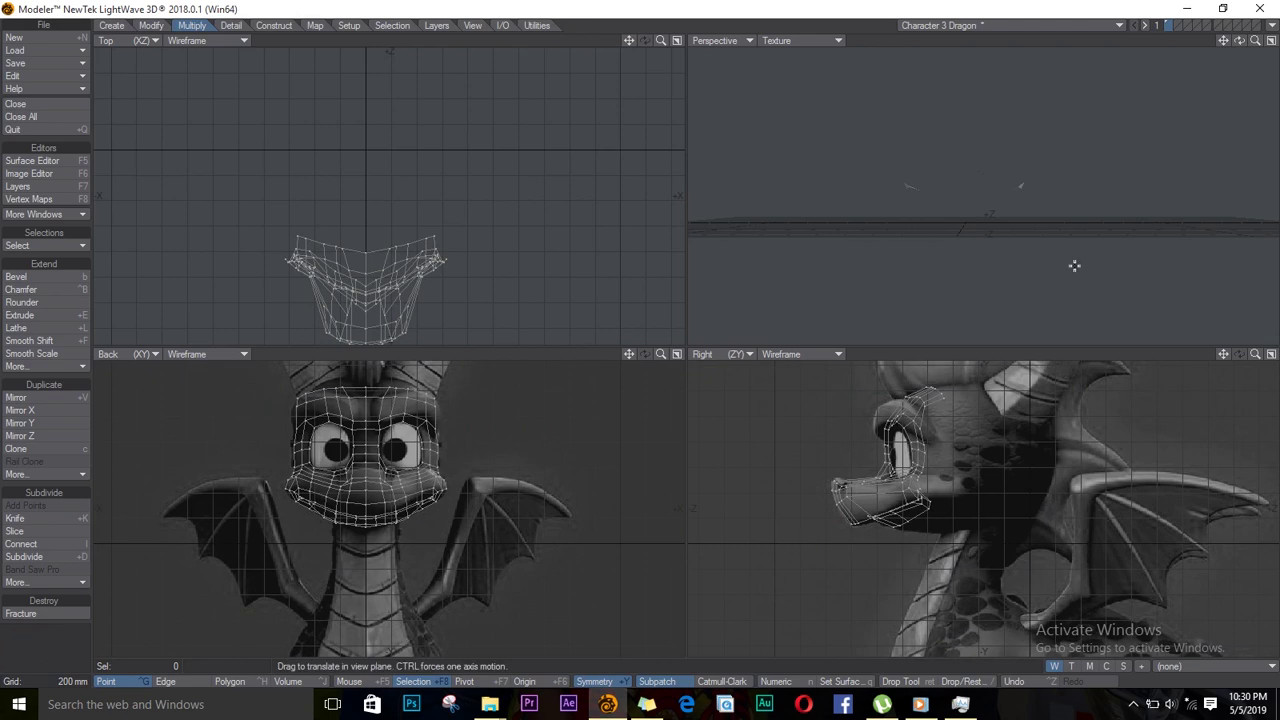
drag(1243, 40, 1242, 102)
ctrl+alt+drag(892, 452, 1080, 475)
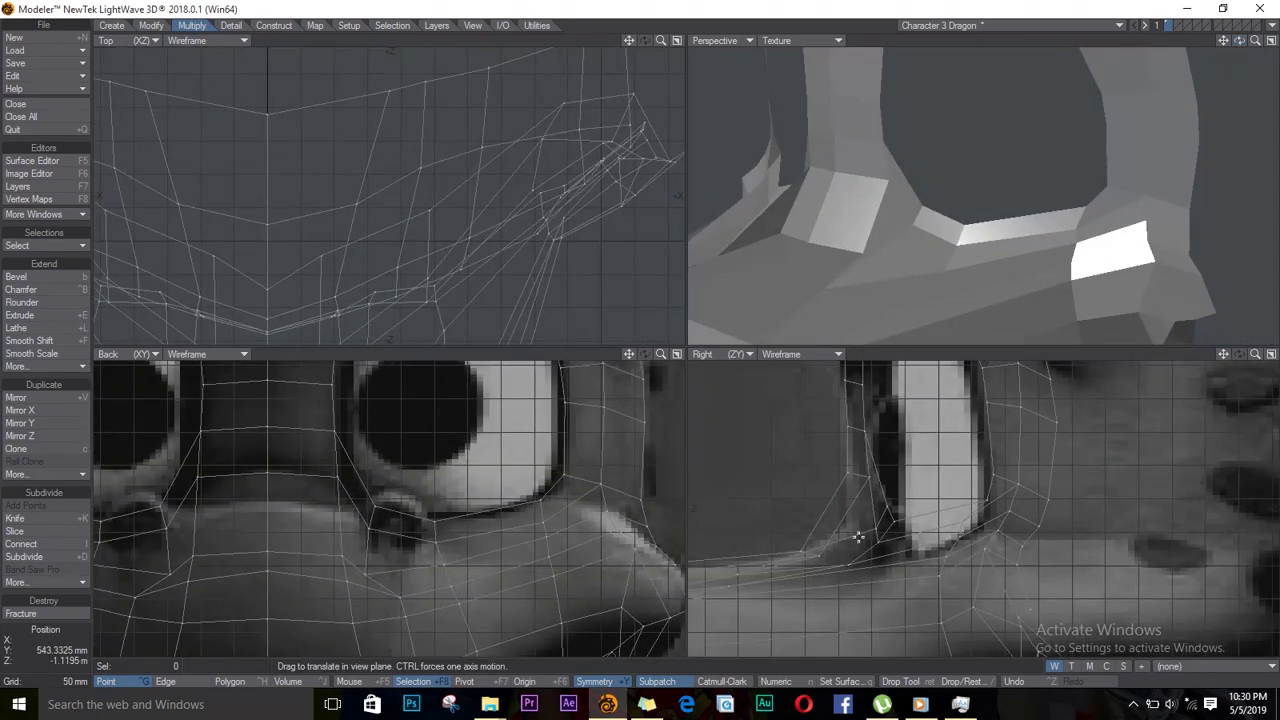
key(space)
key(space)
key(space)
mouse_move(854, 513)
mouse_down()
mouse_move(830, 512)
mouse_move(811, 534)
mouse_move(848, 539)
mouse_up()
click(848, 539)
key(ctrl+t)
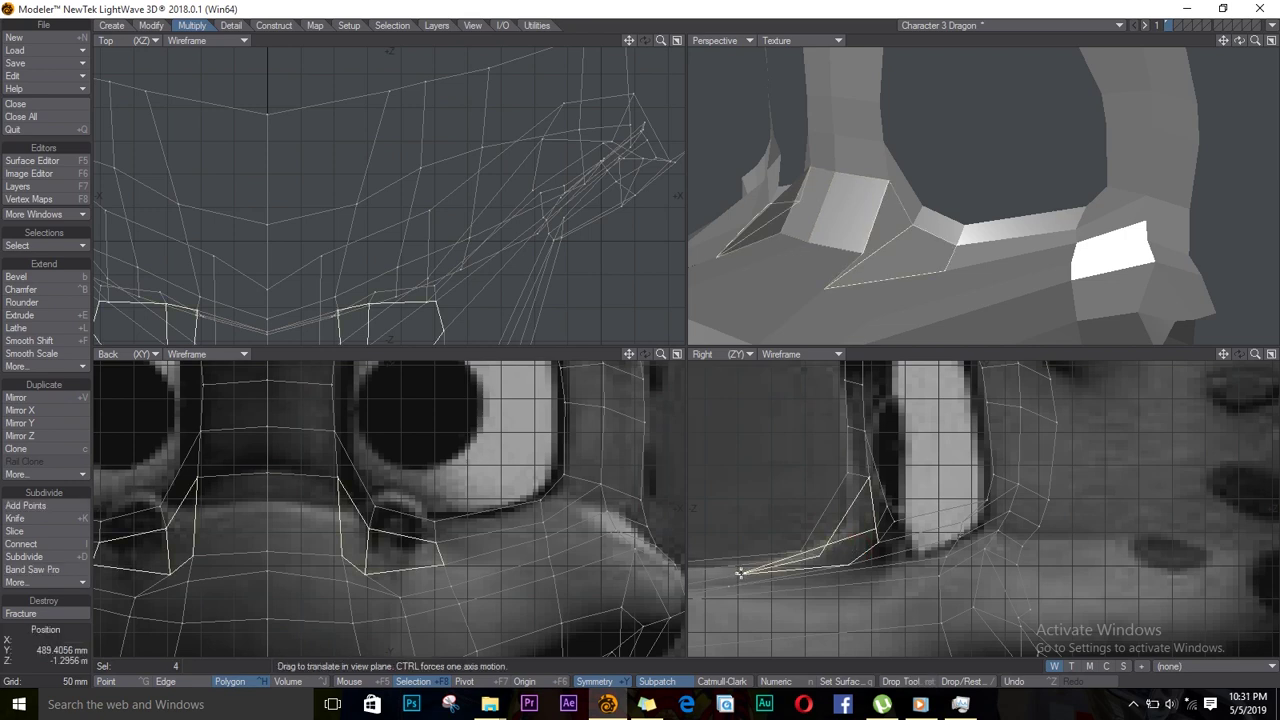
ctrl+drag(741, 573, 844, 543)
click(737, 572)
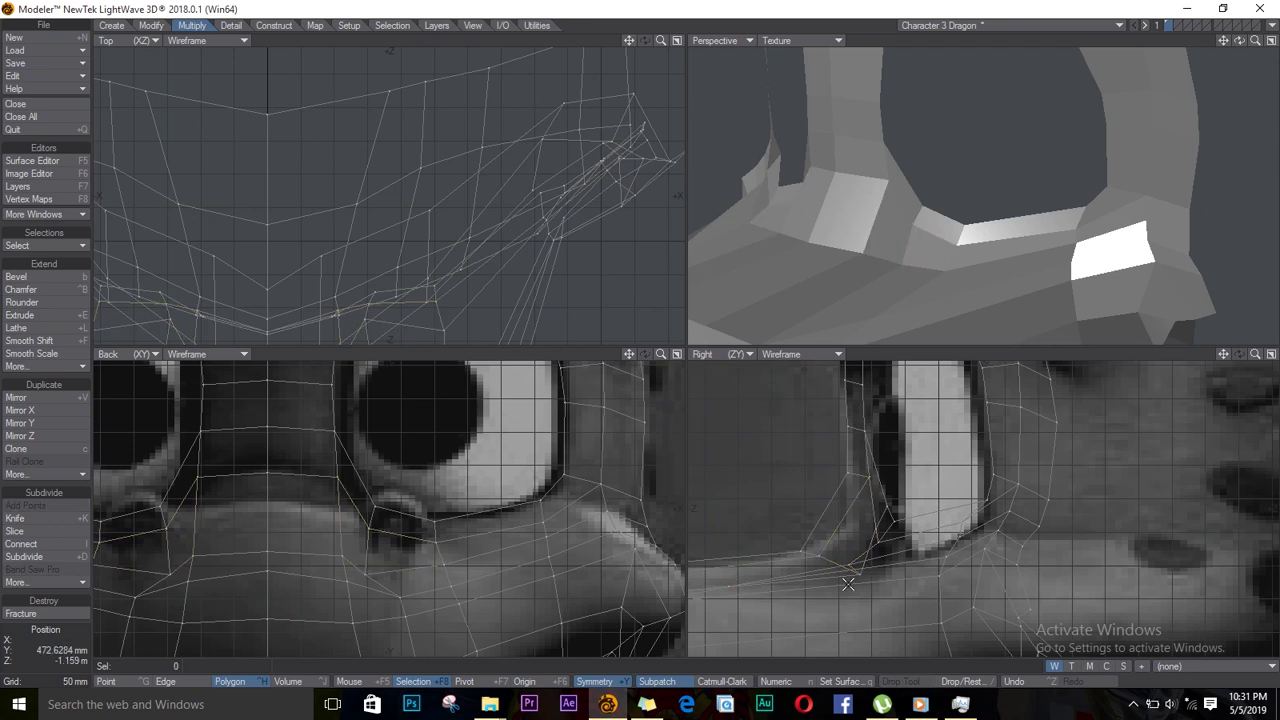
Move the next snout point pair below the eyes back along Z in line with the nose-bridge base
click(729, 588)
click(729, 588)
key(space)
key(space)
key(space)
key(space)
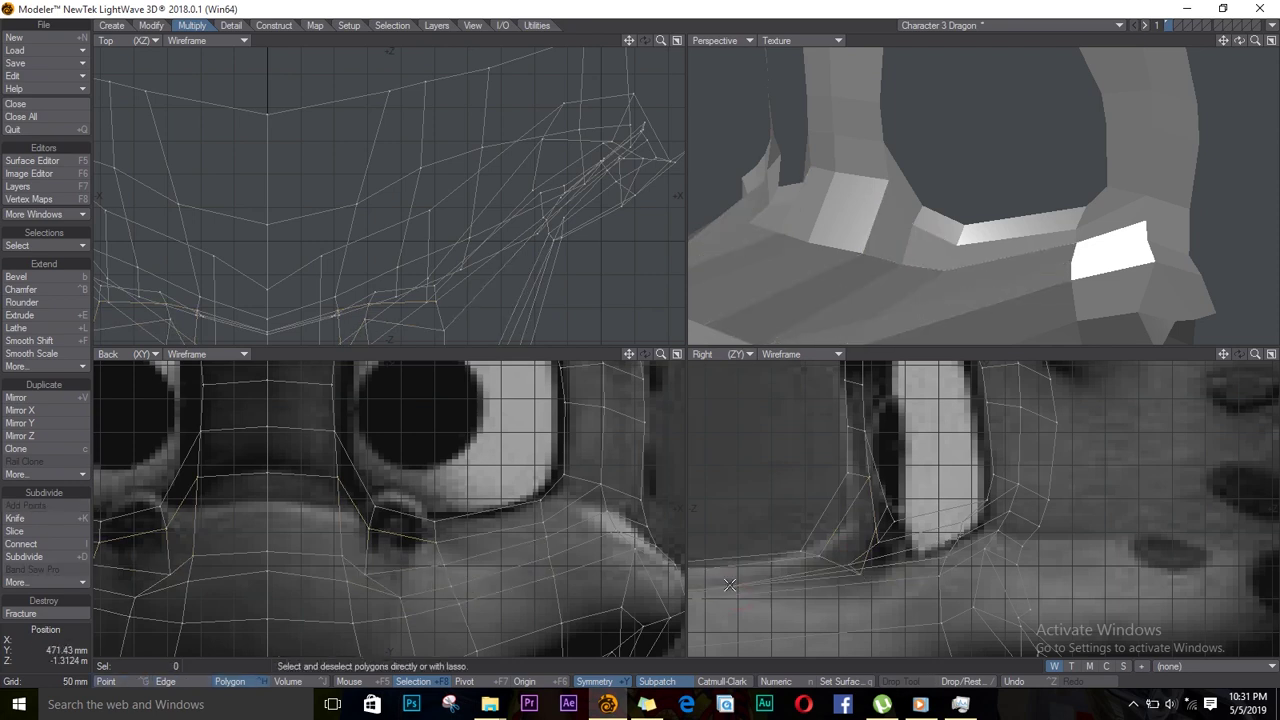
click(729, 586)
key(t)
ctrl+drag(730, 588, 859, 571)
key(slash)
key(ctrl+t)
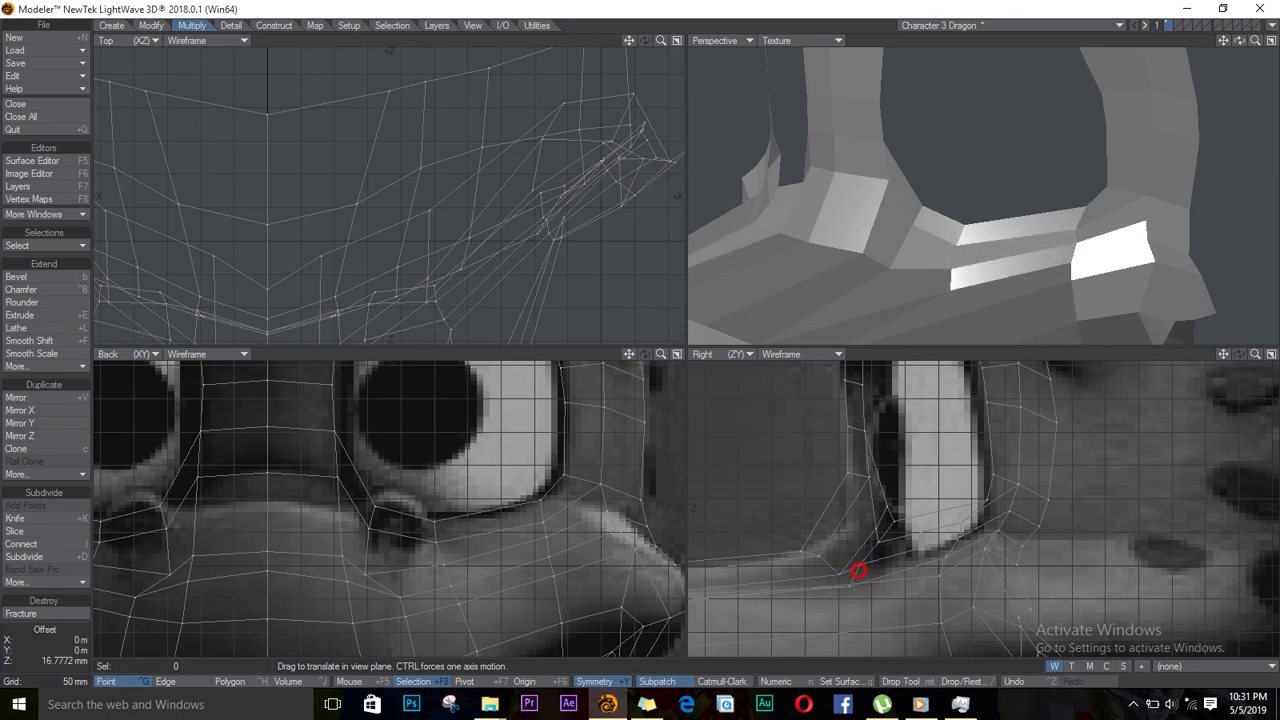
Display the perspective view as Textured Wire and adjust the snout points at the nose-bridge base in the side view
click(800, 40)
click(800, 84)
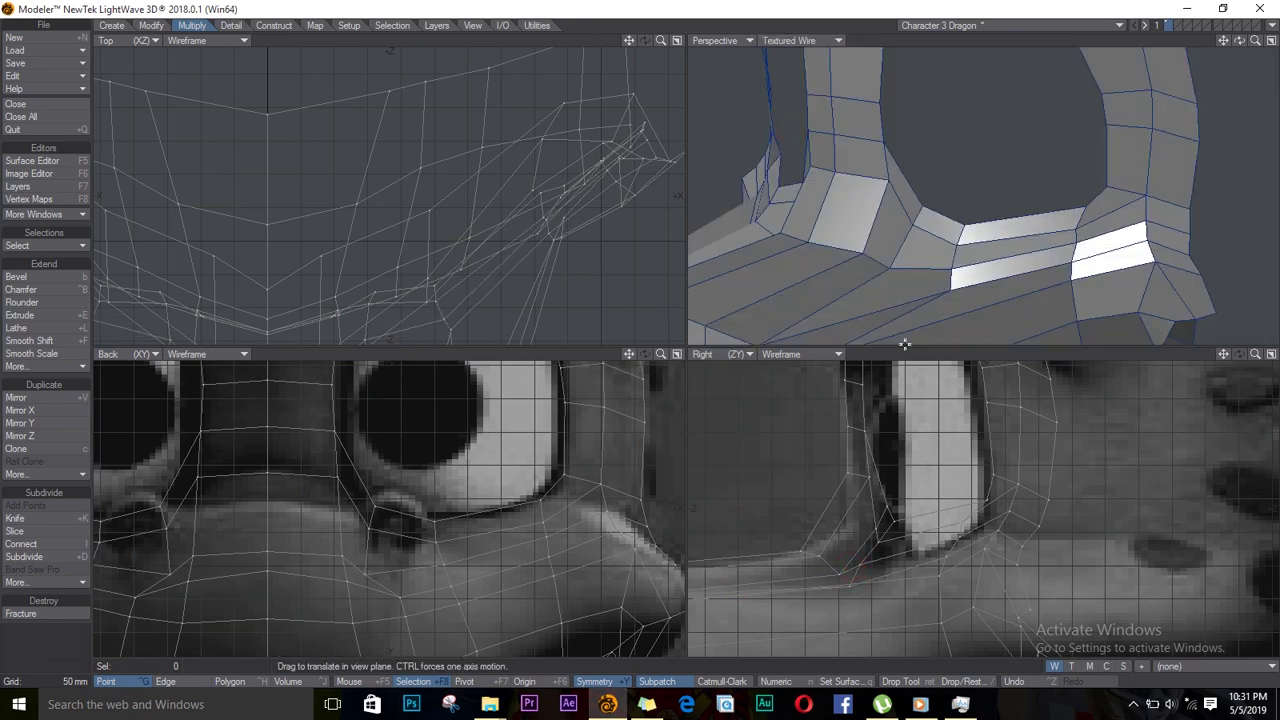
ctrl+alt+drag(895, 540, 829, 536)
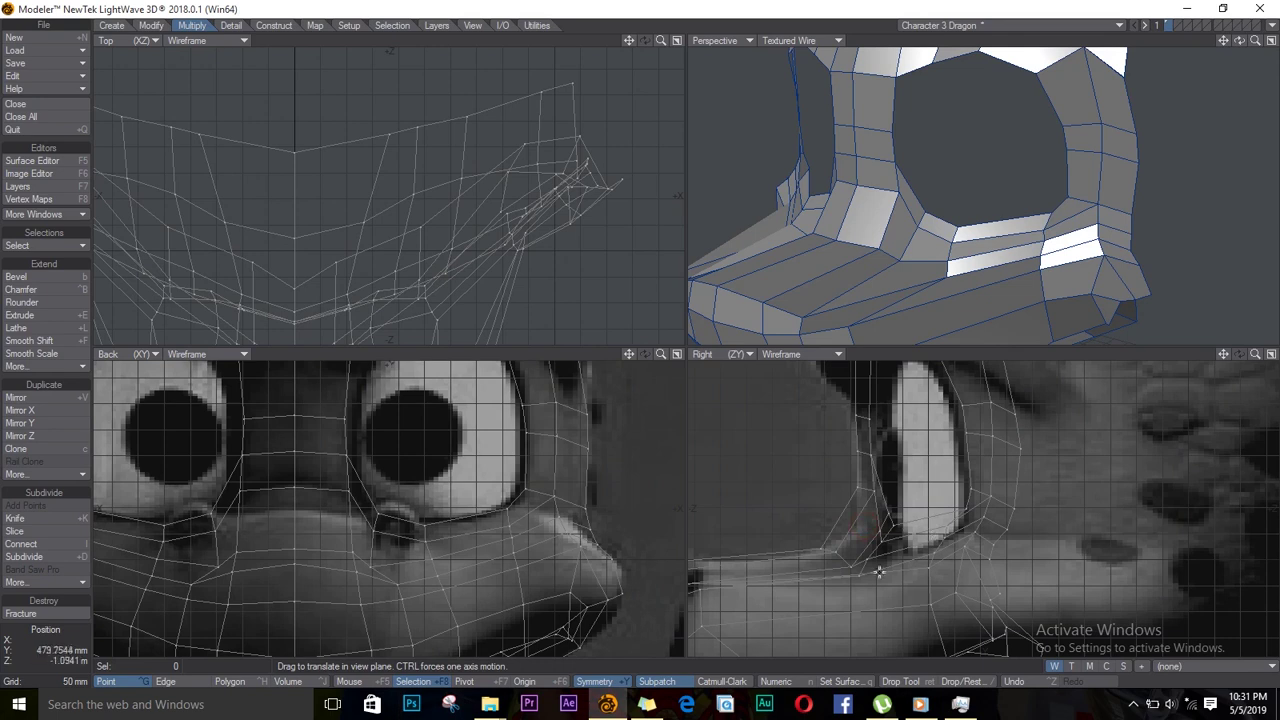
drag(879, 571, 837, 561)
scroll(770, 583, up, 4)
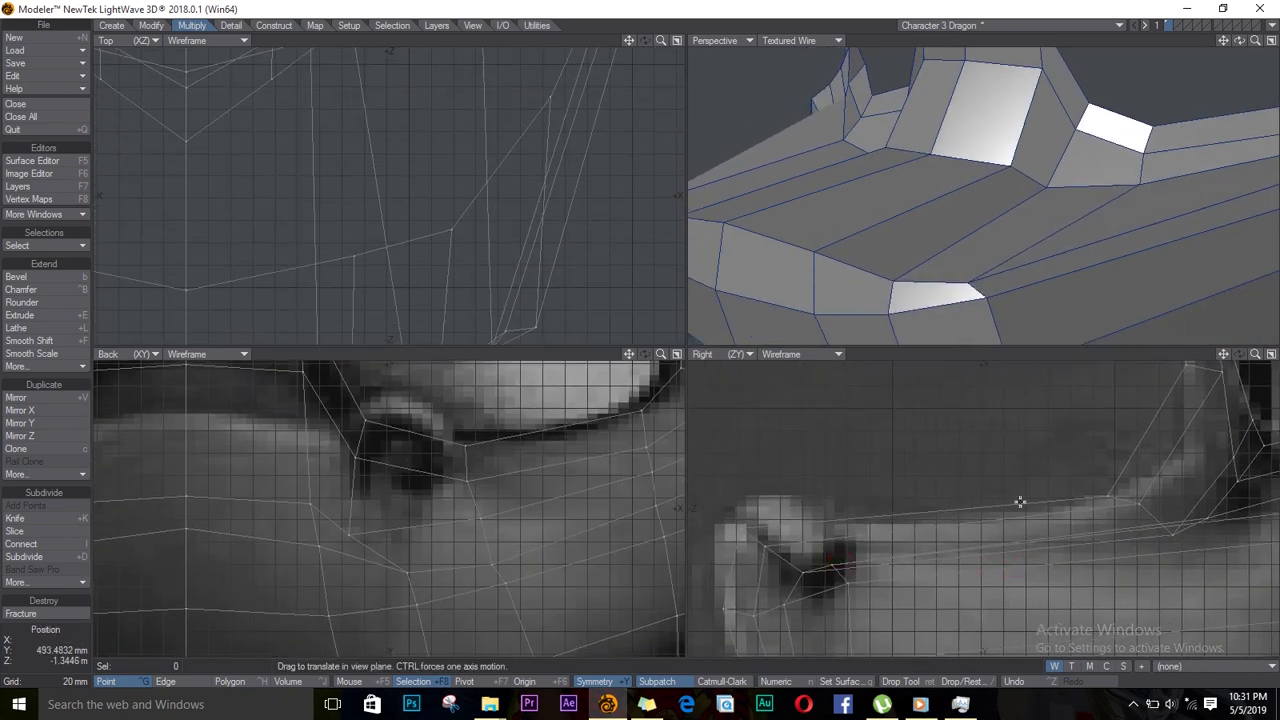
ctrl+alt+drag(1009, 525, 922, 546)
key(Return)
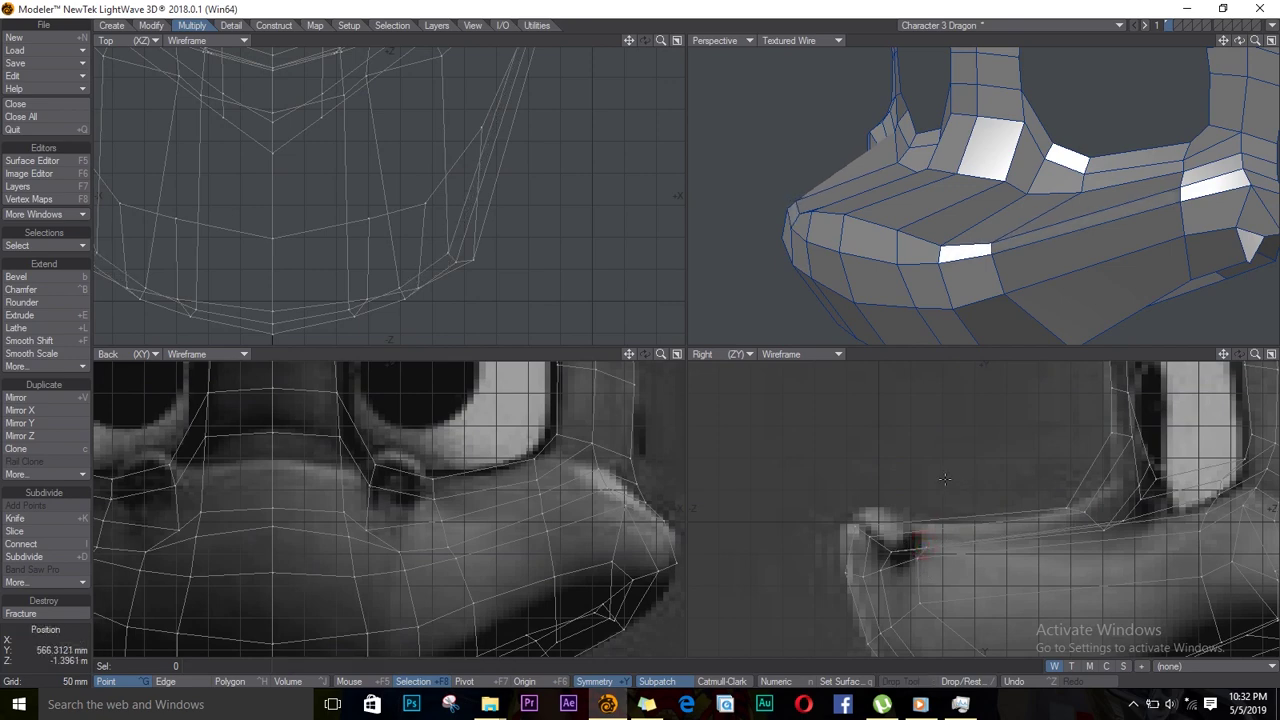
Adjust the brow, upper eye-rim and forehead points in the side view to smooth the head's profile
key(a)
drag(1241, 40, 1040, 315)
key(t)
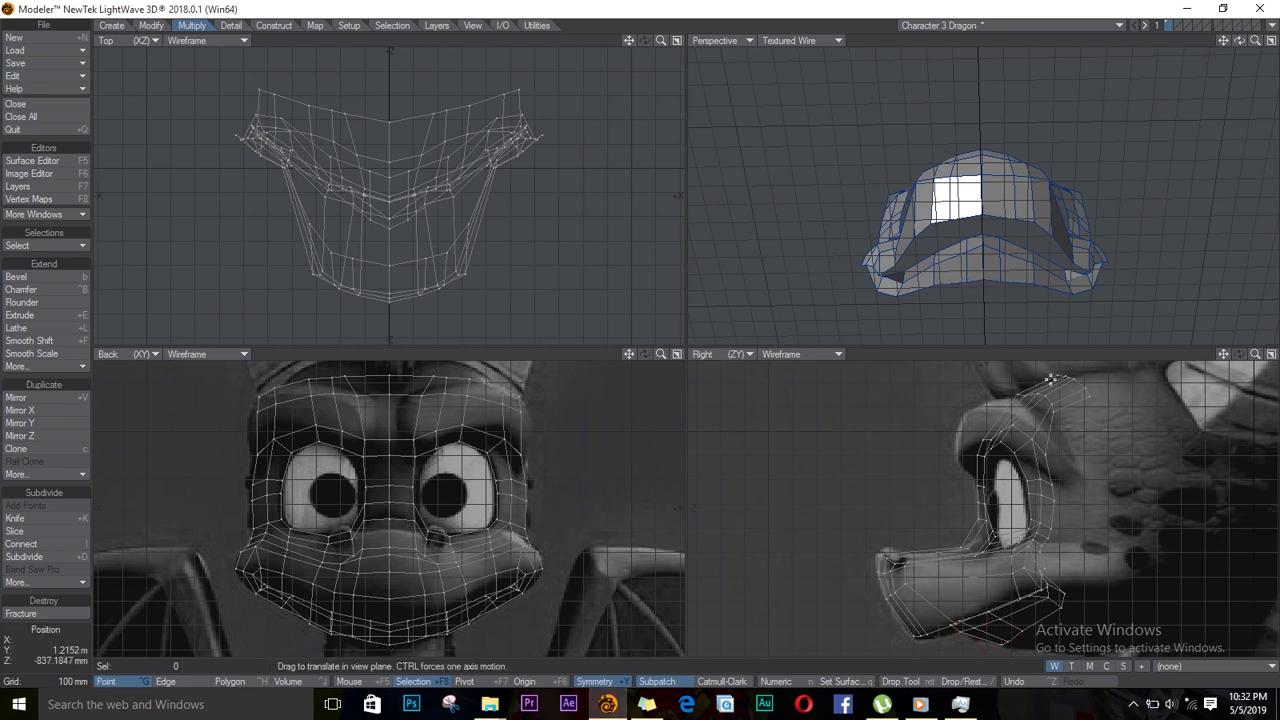
drag(1239, 41, 1140, 280)
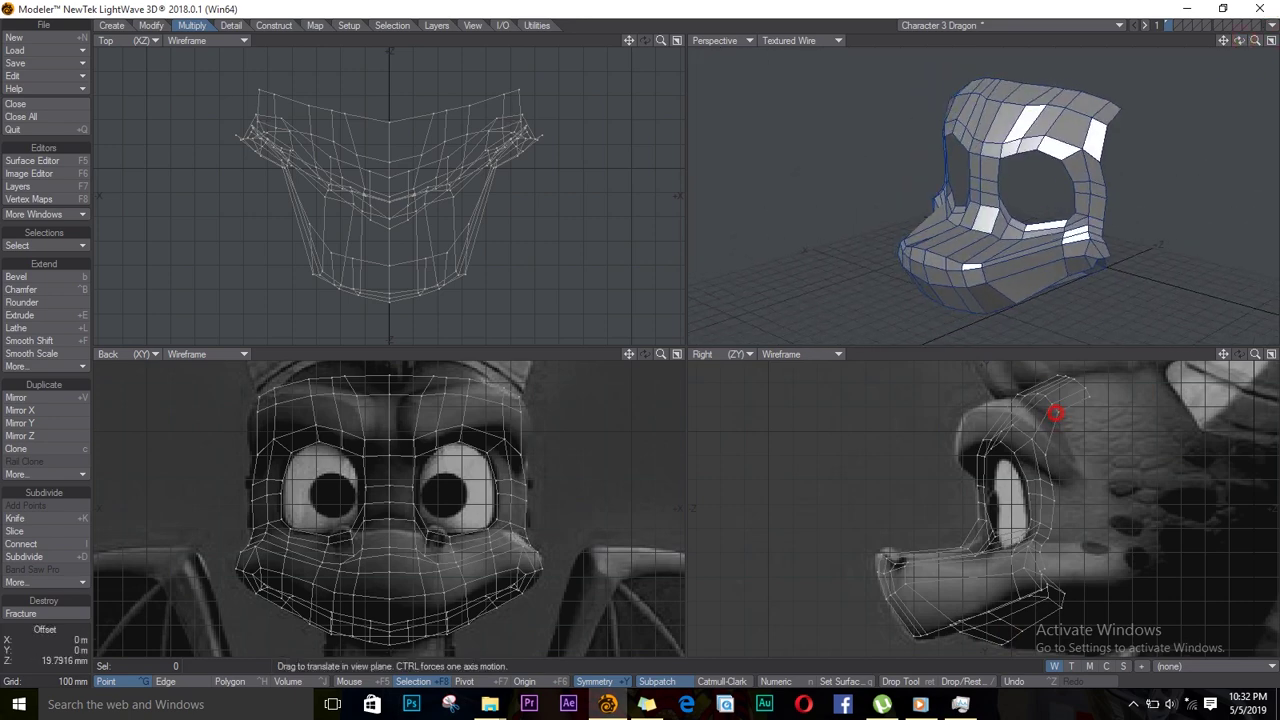
scroll(1015, 441, up, 2)
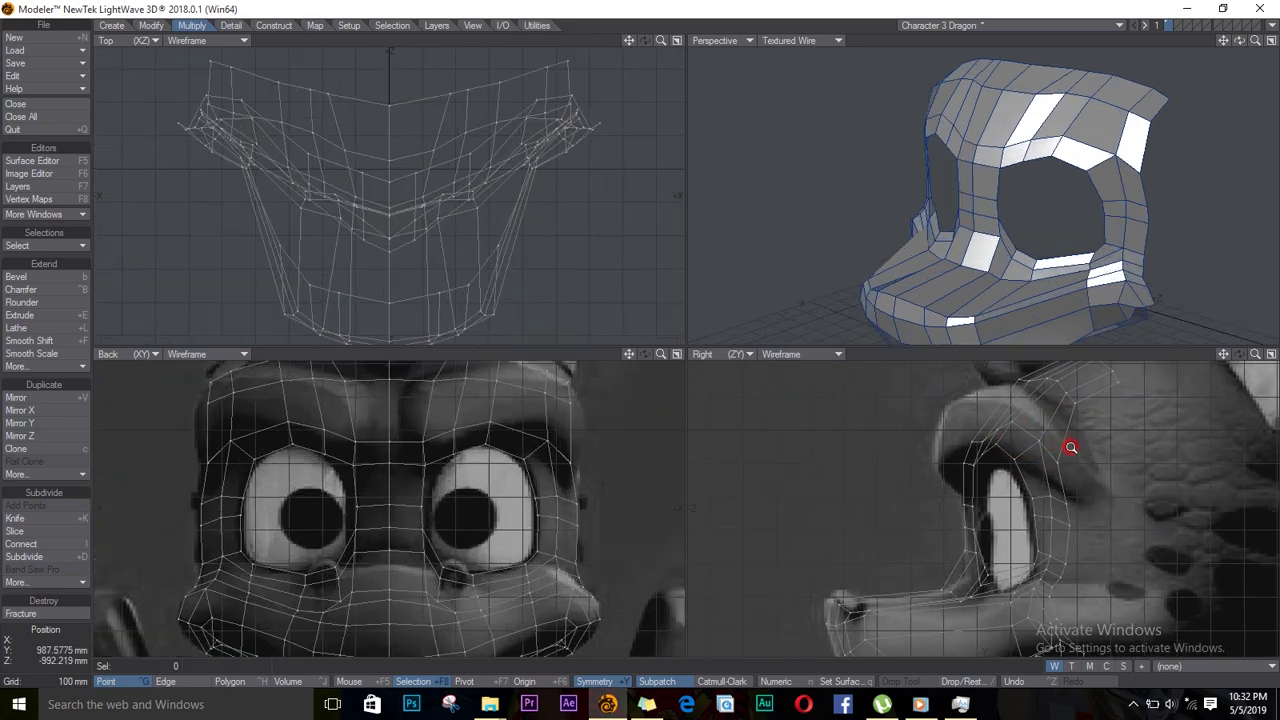
mouse_move(1015, 418)
mouse_down()
mouse_move(975, 441)
mouse_move(994, 434)
mouse_move(991, 450)
mouse_move(1008, 429)
mouse_up()
drag(1045, 441, 1044, 446)
drag(1065, 469, 1066, 469)
drag(1018, 372, 1048, 371)
drag(1065, 371, 1069, 378)
scroll(1043, 440, down, 1)
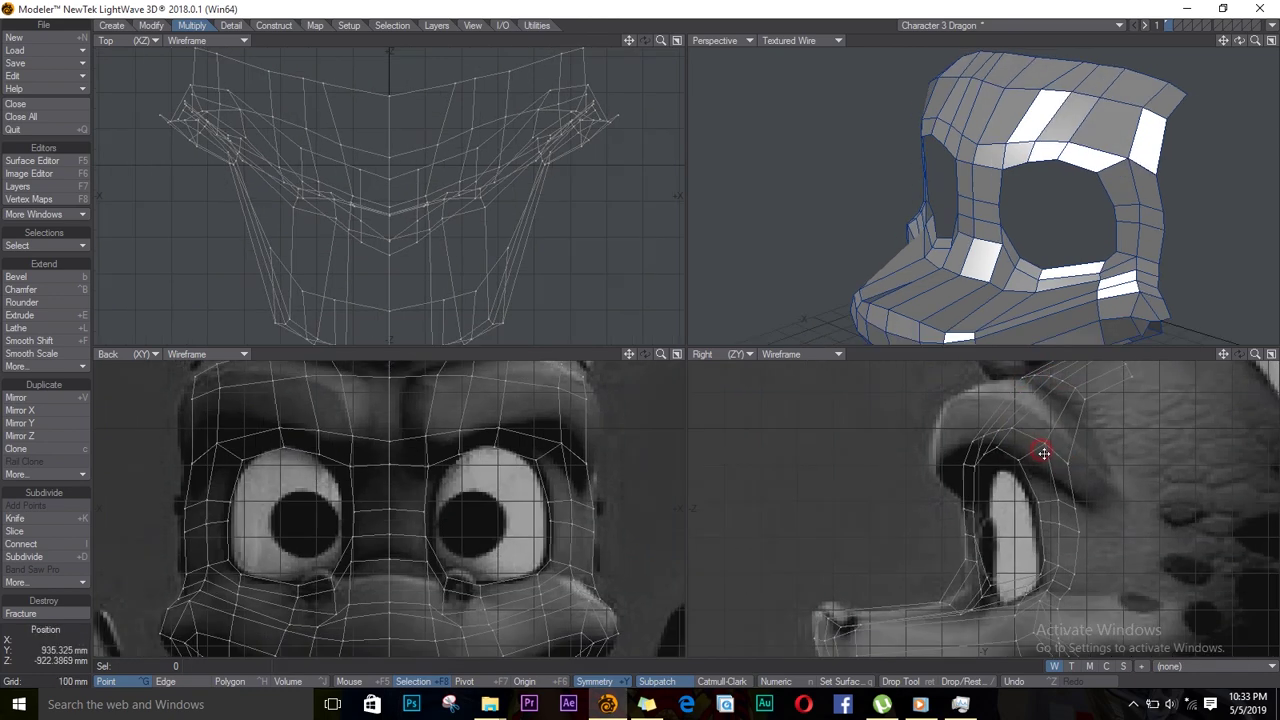
Preview the head with subpatch smoothing and examine the lower jaw and mouth corner
alt+drag(1043, 449, 1018, 495)
key(Return)
drag(1239, 41, 1072, 90)
scroll(1206, 145, down, 2)
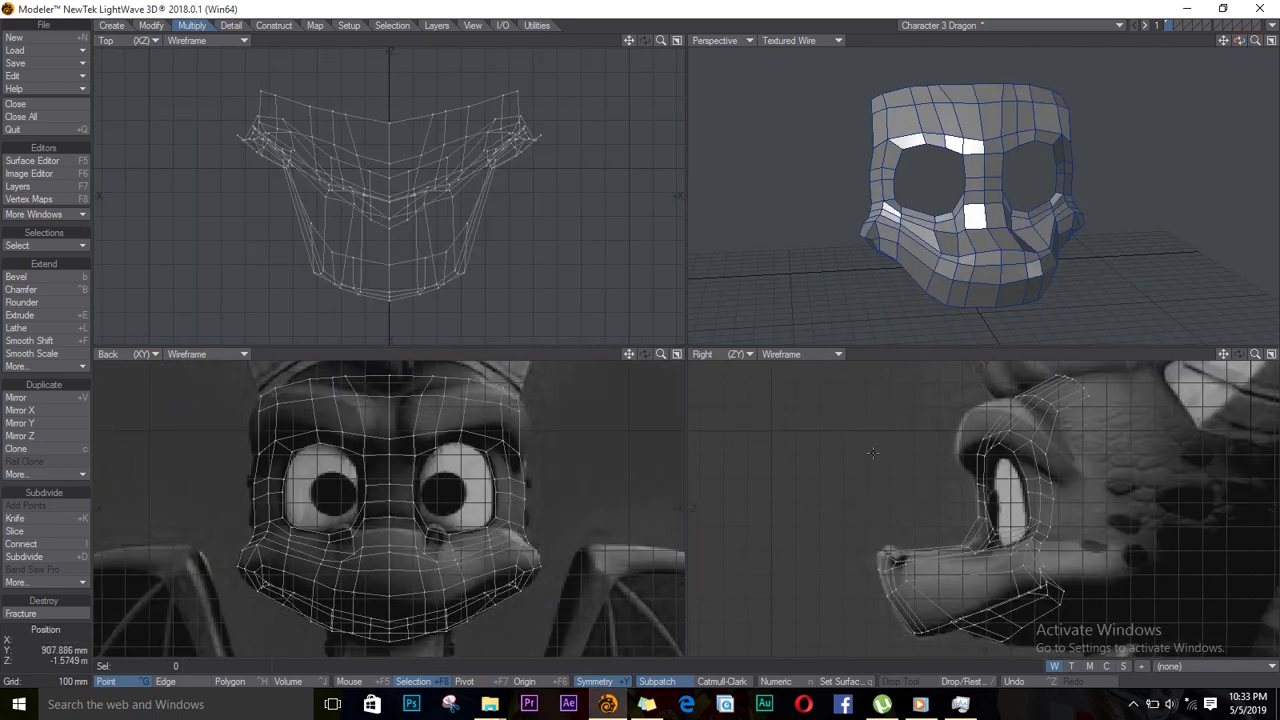
key(Tab)
drag(1239, 40, 1140, 180)
ctrl+alt+drag(1018, 576, 1136, 590)
alt+drag(1104, 602, 1037, 480)
key(Tab)
Reposition the mouth-corner, cheek and lip points in the side view to even out the mesh spacing
drag(1240, 41, 1031, 132)
key(ctrl+t)
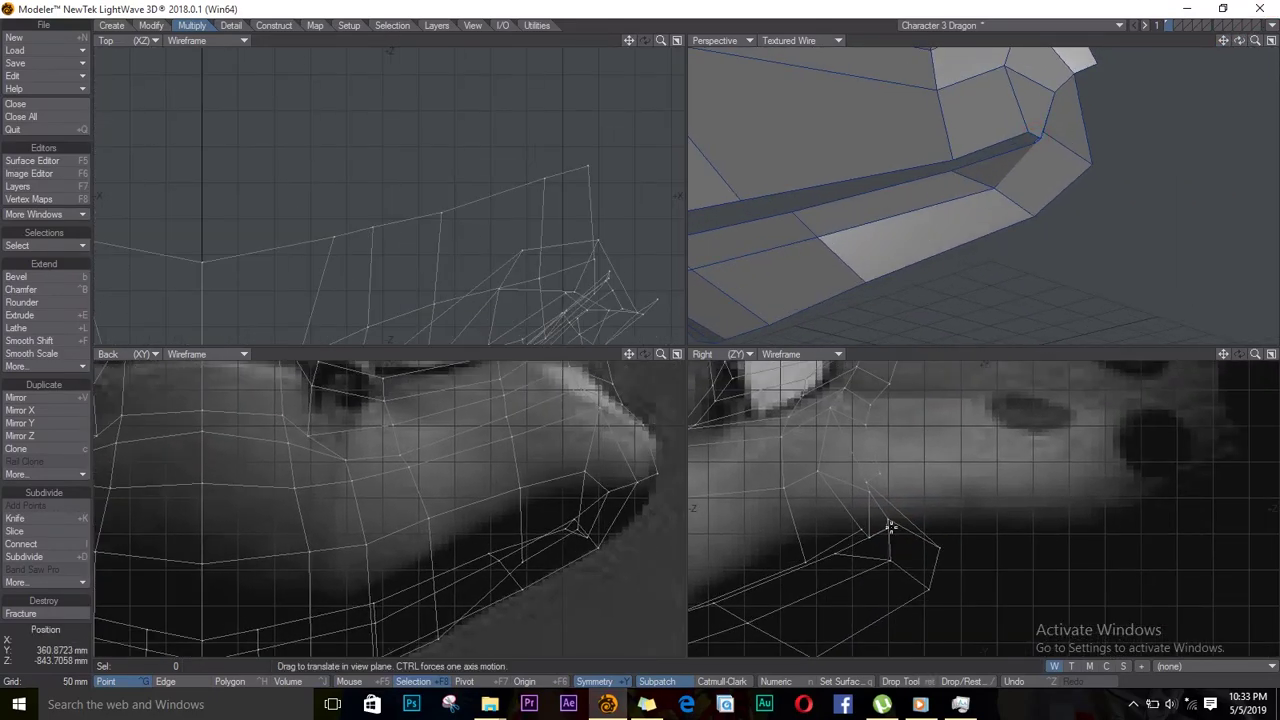
drag(869, 537, 891, 528)
drag(880, 472, 890, 471)
drag(880, 486, 887, 487)
drag(818, 471, 833, 485)
drag(784, 488, 784, 492)
drag(866, 527, 834, 558)
drag(852, 529, 750, 563)
alt+drag(834, 557, 897, 557)
Cut an extra edge loop across the top of the snout with Band Saw Pro
key(space)
key(space)
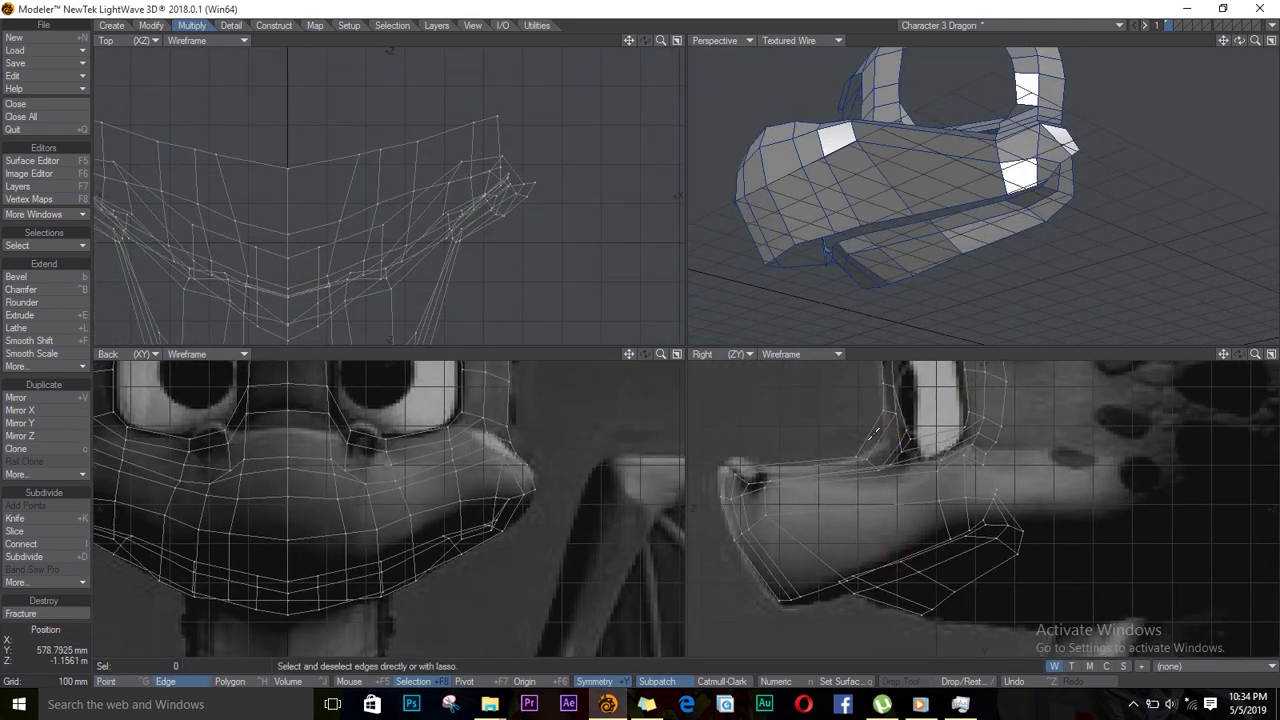
key(space)
click(852, 474)
click(46, 569)
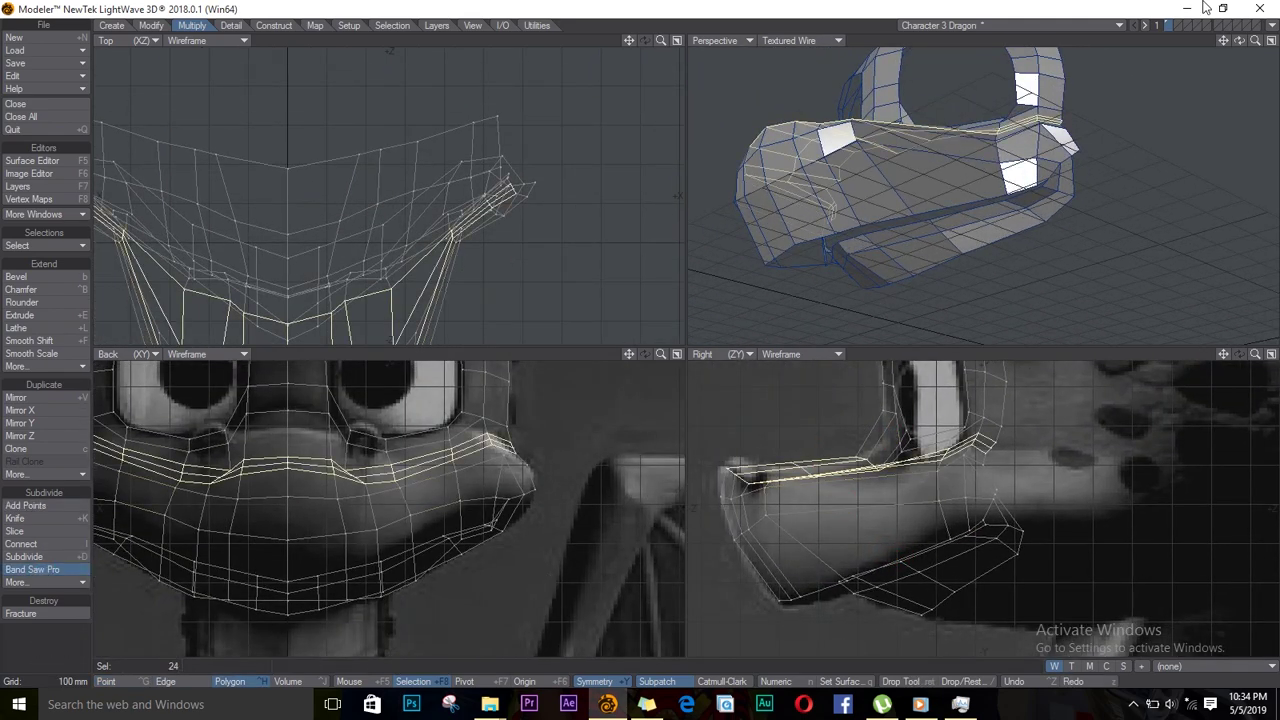
Deselect the snout band and adjust the new loop's points near the nose tip in the side view
drag(1239, 41, 1148, 7)
key(space)
key(slash)
key(t)
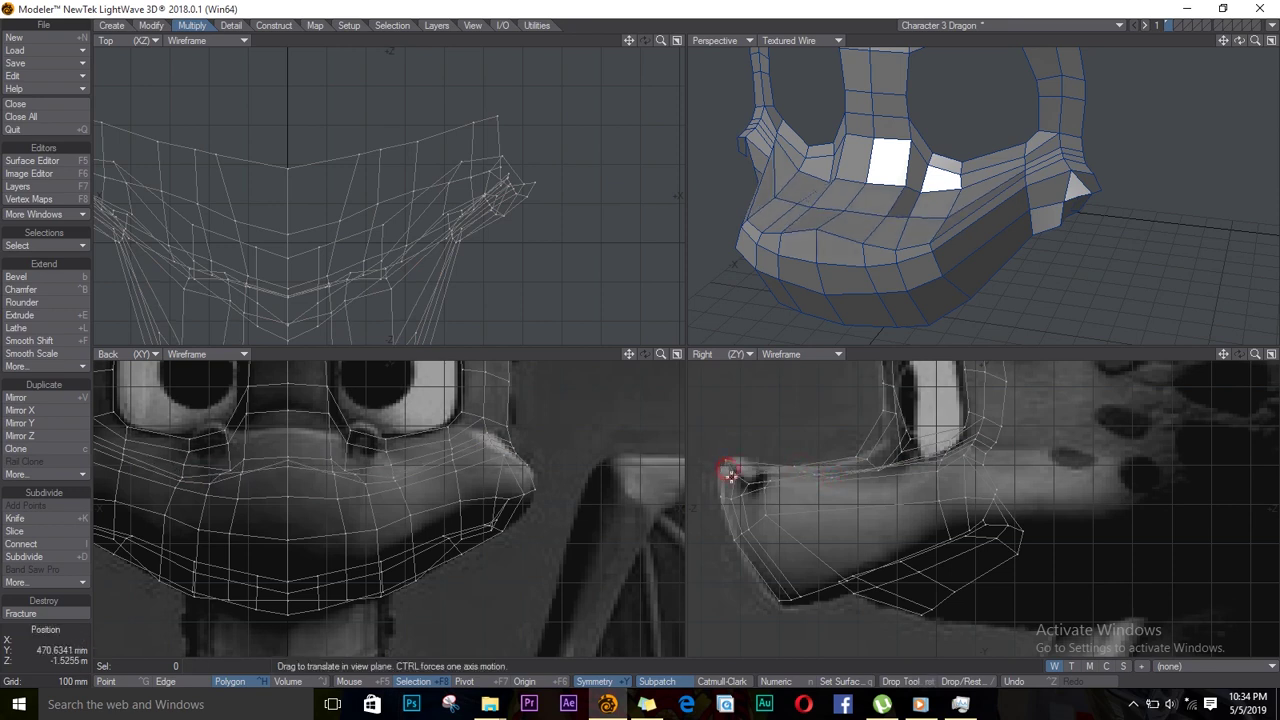
drag(750, 487, 751, 485)
key(space)
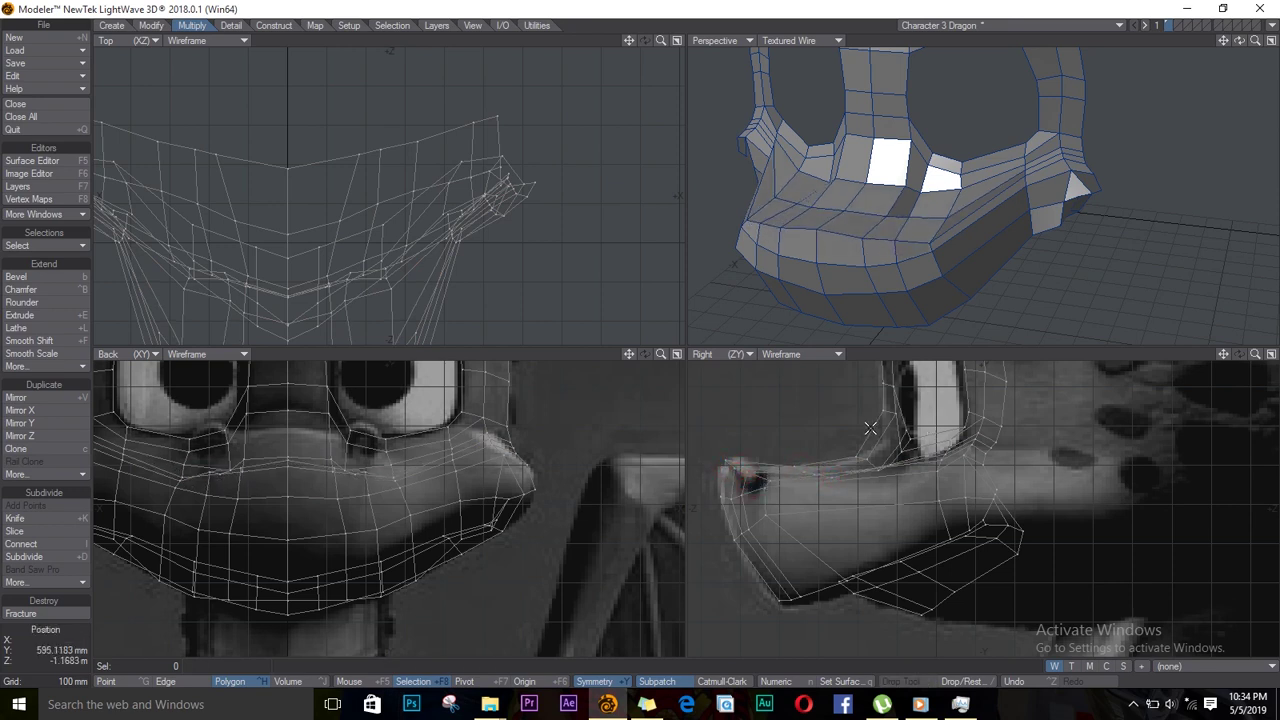
Cut an extra edge loop through the polygons at the base of the nose bridge with Band Saw Pro
click(884, 437)
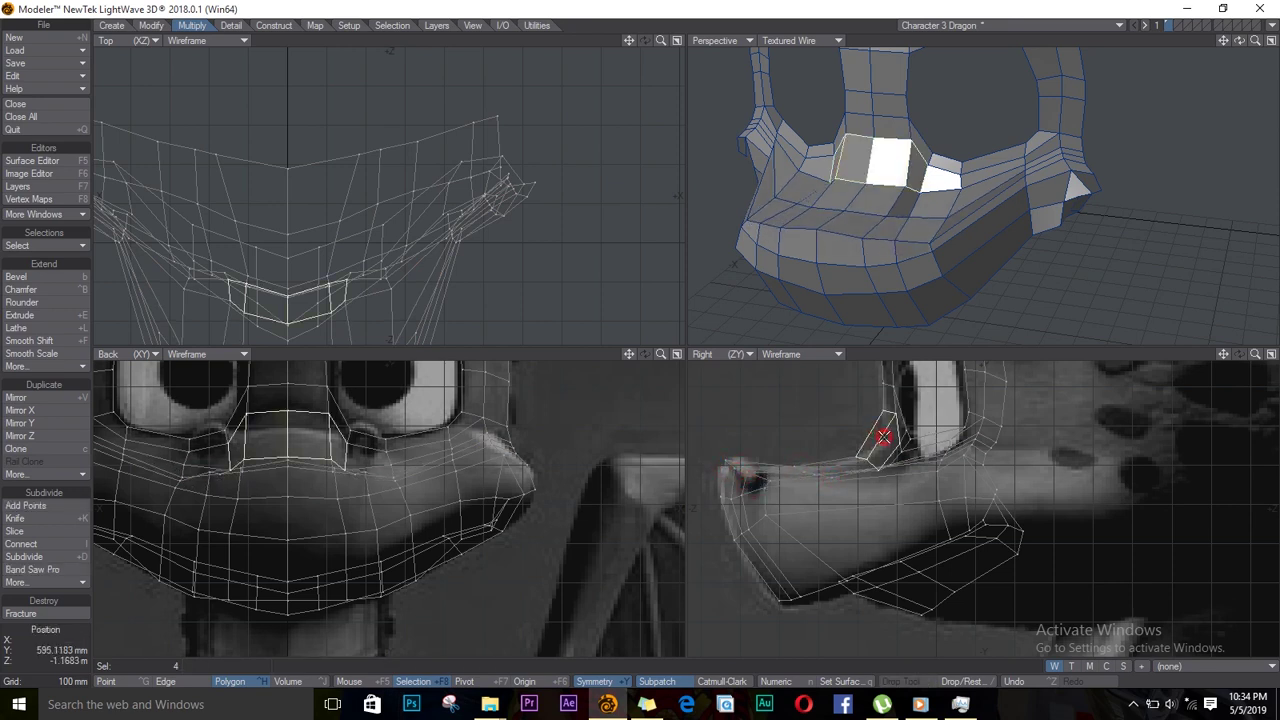
click(54, 573)
key(space)
key(slash)
key(ctrl+t)
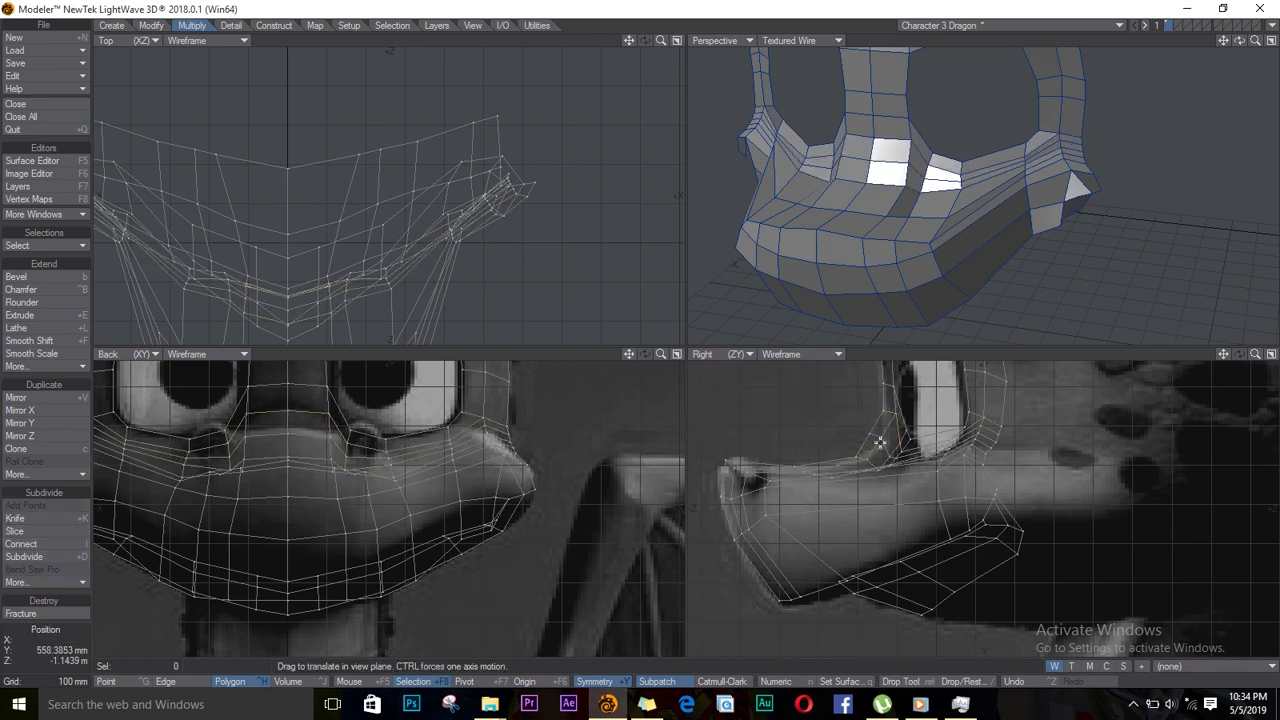
Reposition the points around the nose-bridge base in the side view to round its curve
scroll(880, 448, up, 3)
drag(895, 459, 899, 466)
drag(879, 418, 889, 452)
drag(860, 418, 879, 443)
Preview the whole face with subpatch smoothing in the Texture display style
scroll(880, 486, down, 3)
alt+drag(913, 523, 894, 591)
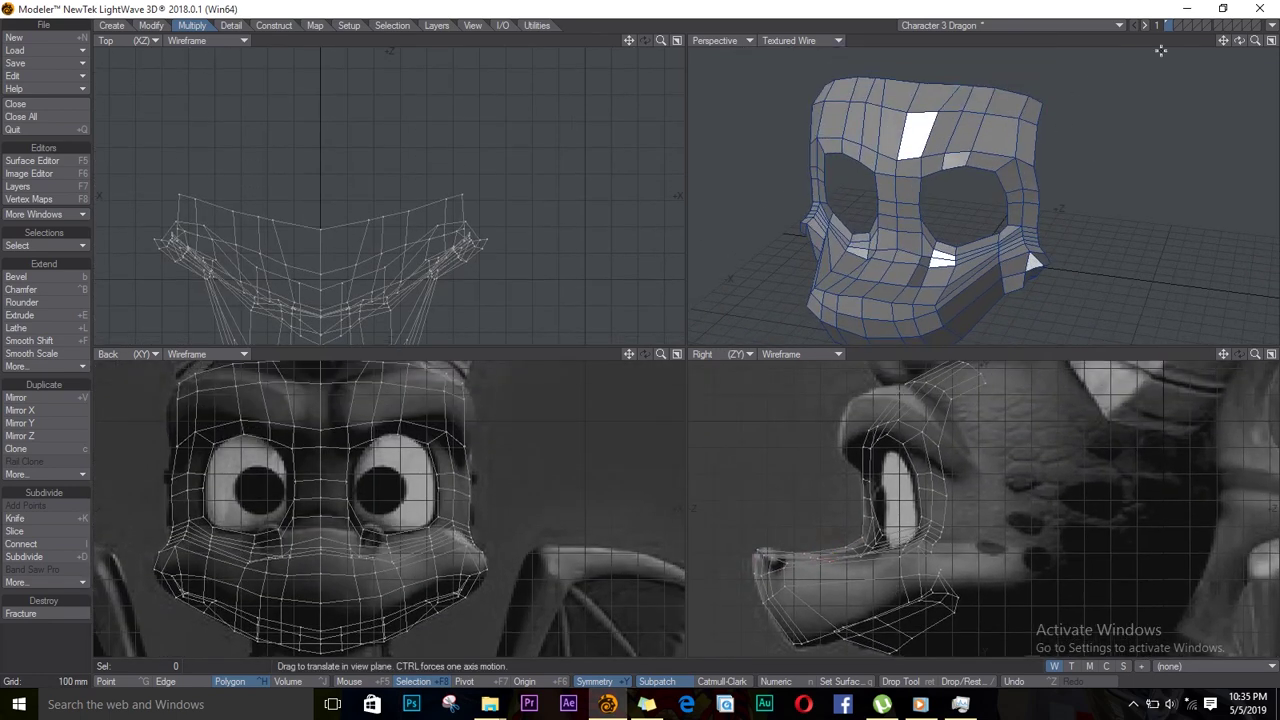
click(834, 42)
click(826, 114)
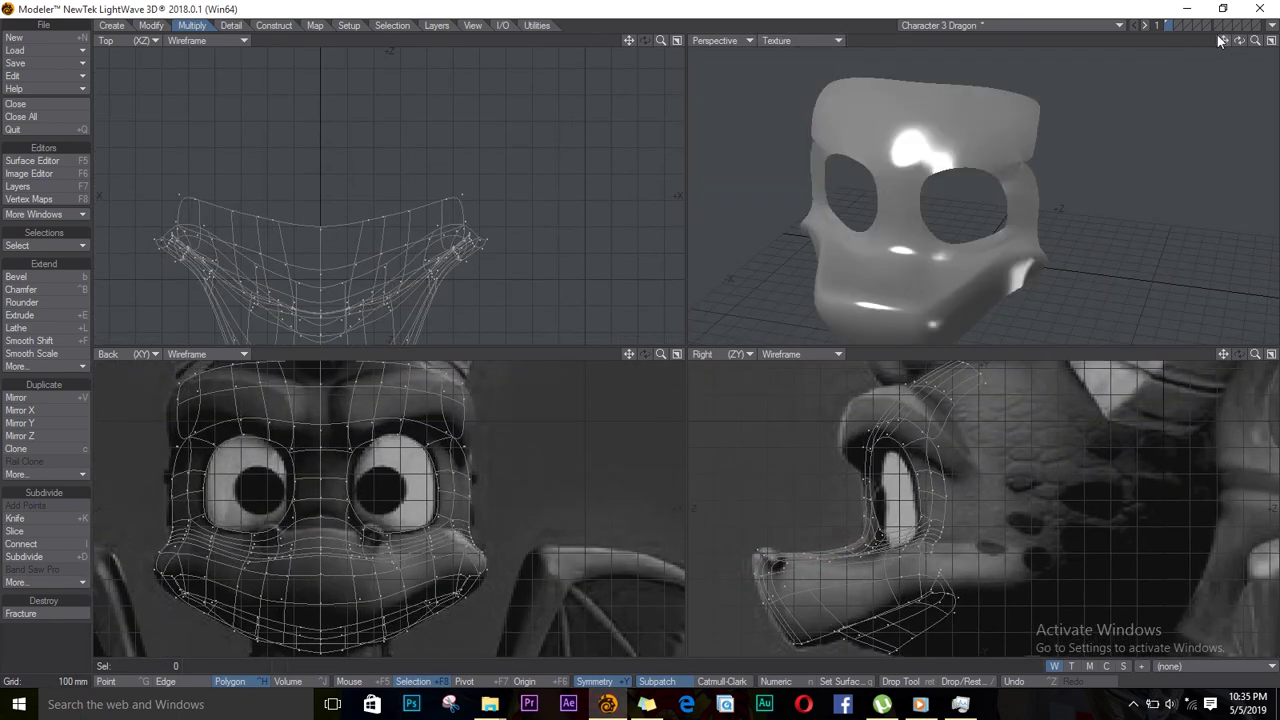
With subpatch smoothing temporarily off, merge the doubled points at the outer brow corner on both sides of the face, and preview the smoothed result
mouse_move(1239, 41)
mouse_down()
mouse_move(1100, 140)
mouse_move(875, 132)
mouse_move(1090, 146)
mouse_move(1276, 120)
mouse_move(1006, 46)
mouse_move(849, 114)
mouse_move(1083, 109)
mouse_move(1020, 271)
mouse_move(1060, 131)
mouse_move(826, 77)
mouse_move(880, 190)
mouse_up()
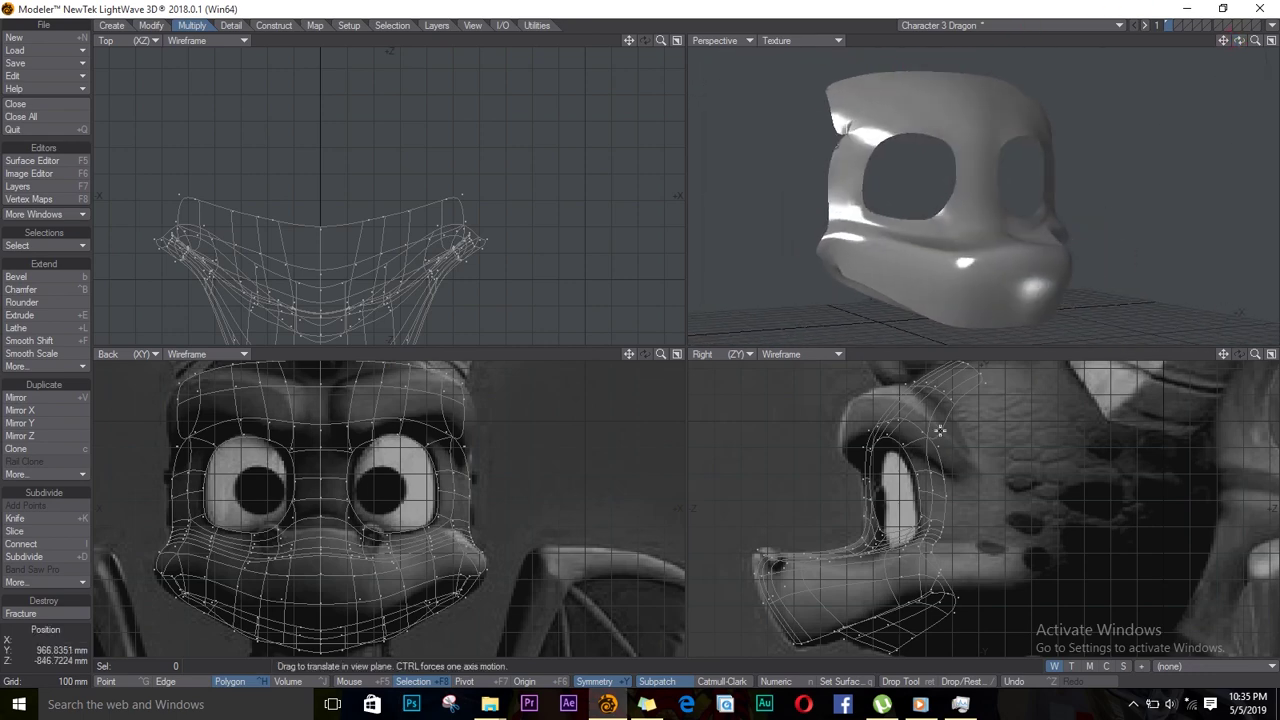
key(Tab)
key(space)
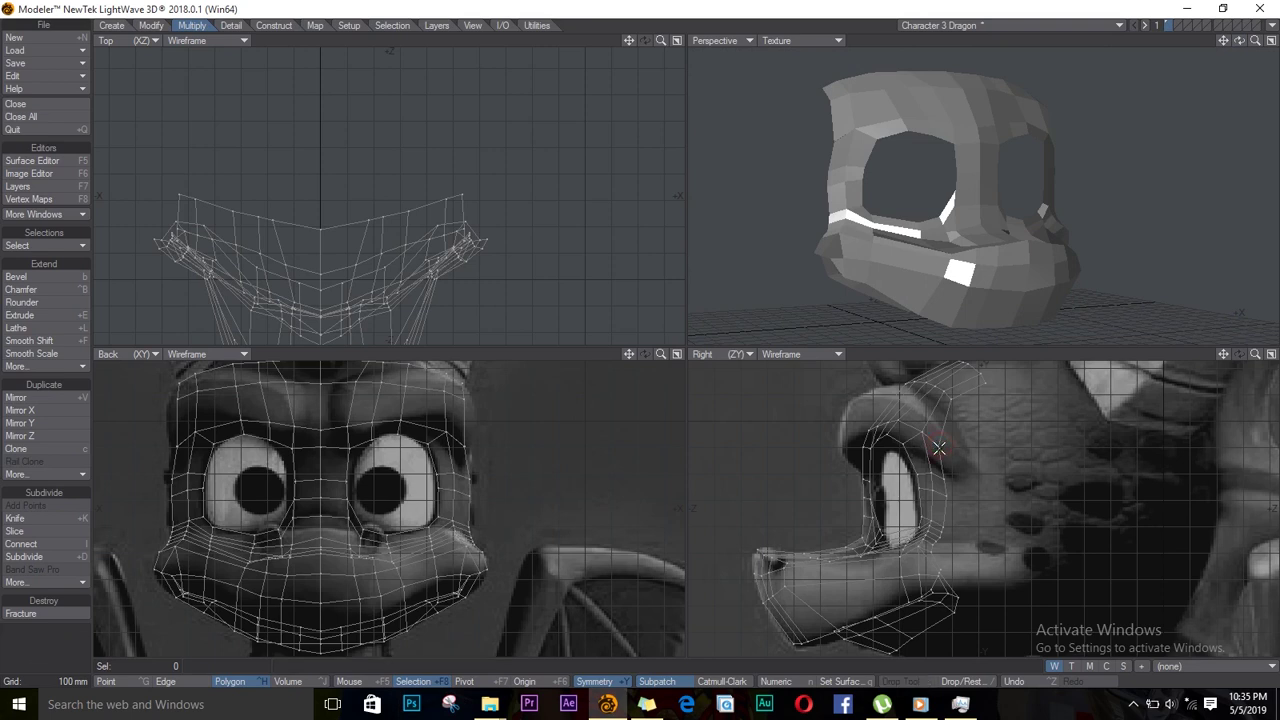
drag(940, 442, 940, 450)
key(slash)
key(space)
key(space)
key(space)
key(space)
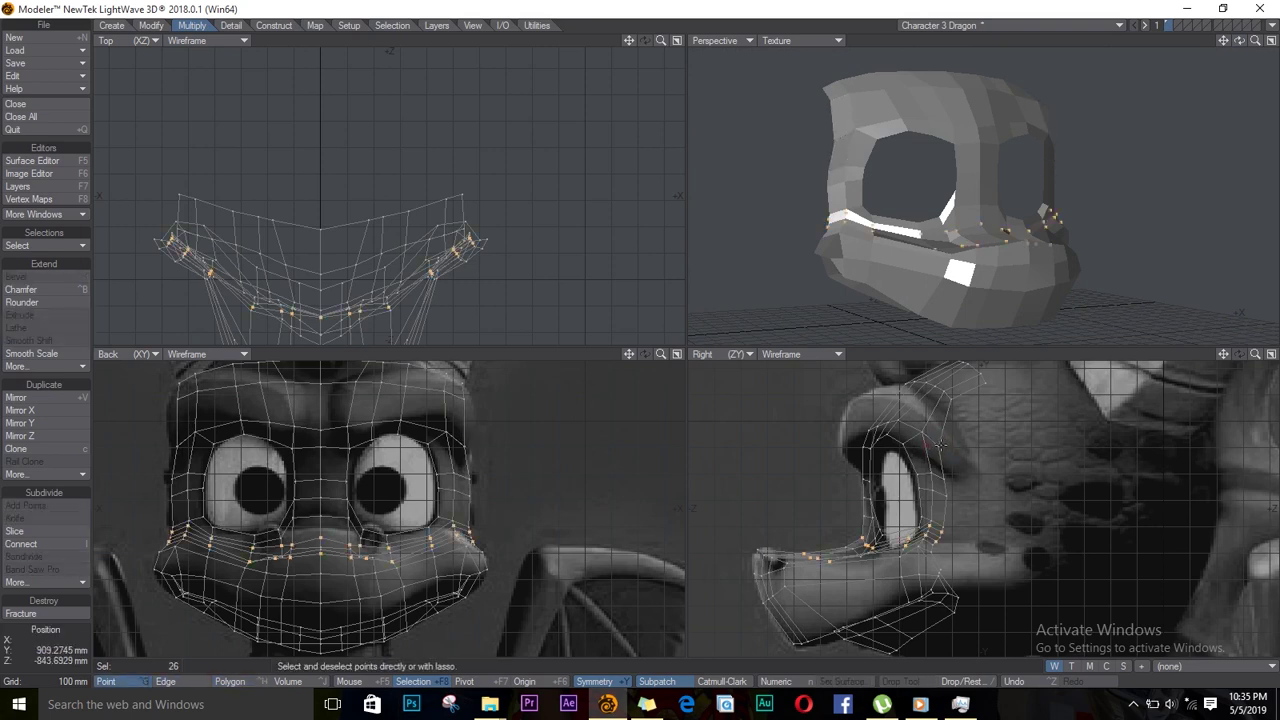
click(940, 447)
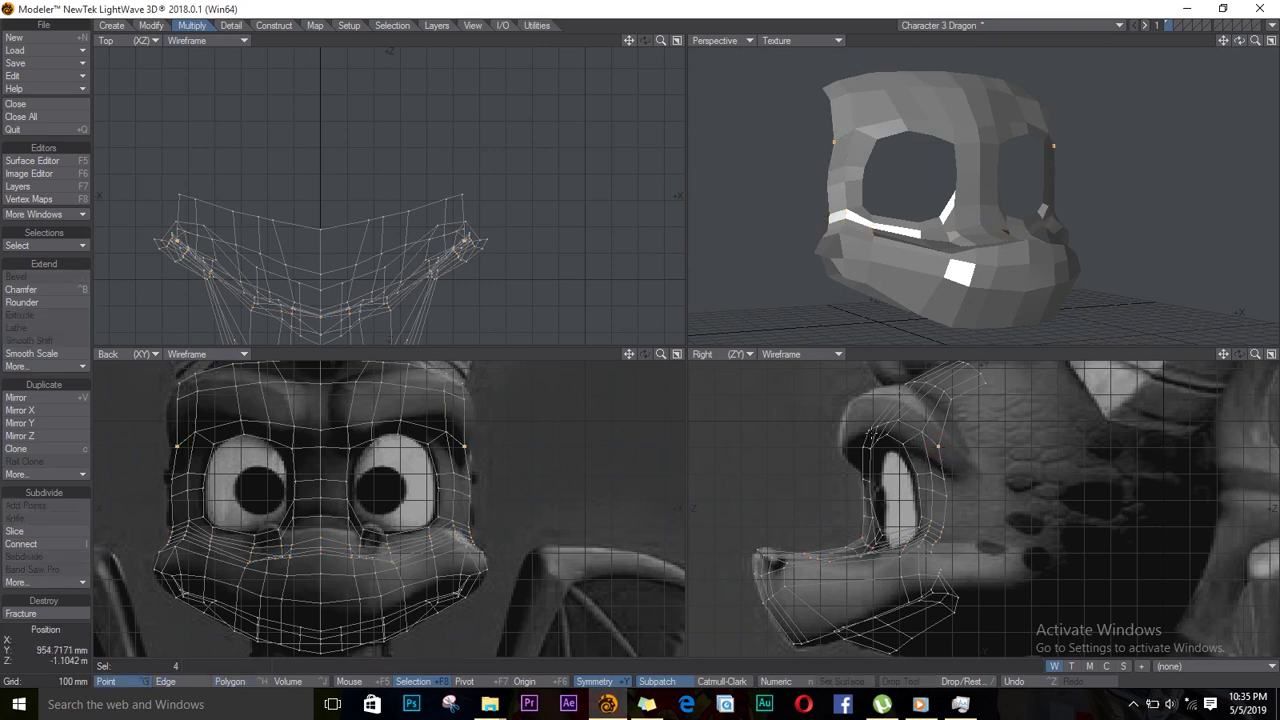
key(slash)
key(Tab)
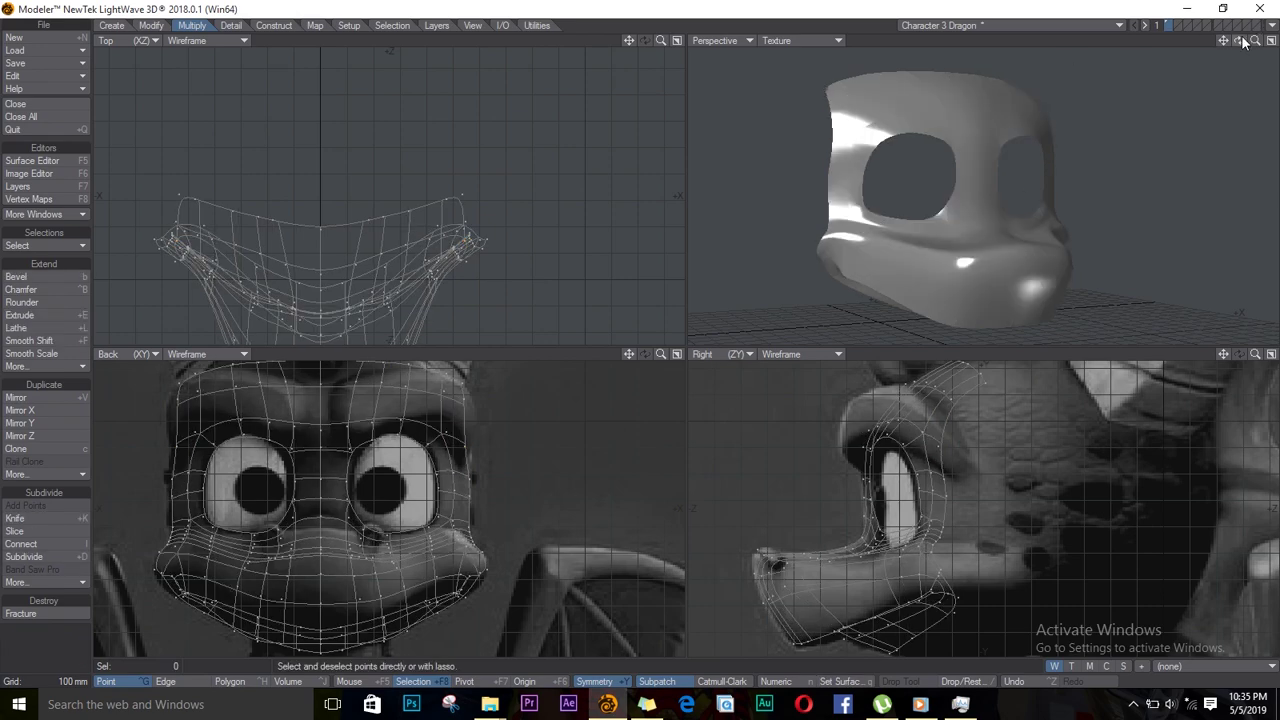
drag(1240, 41, 906, 299)
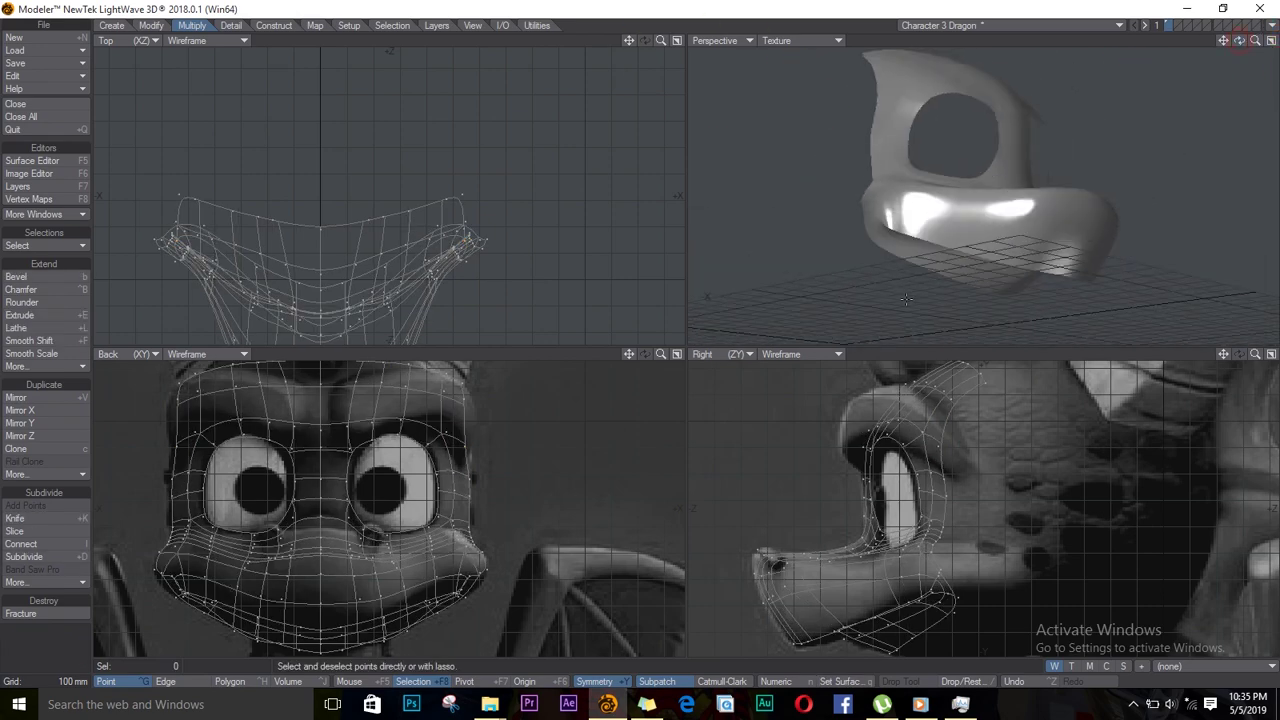
scroll(849, 497, down, 3)
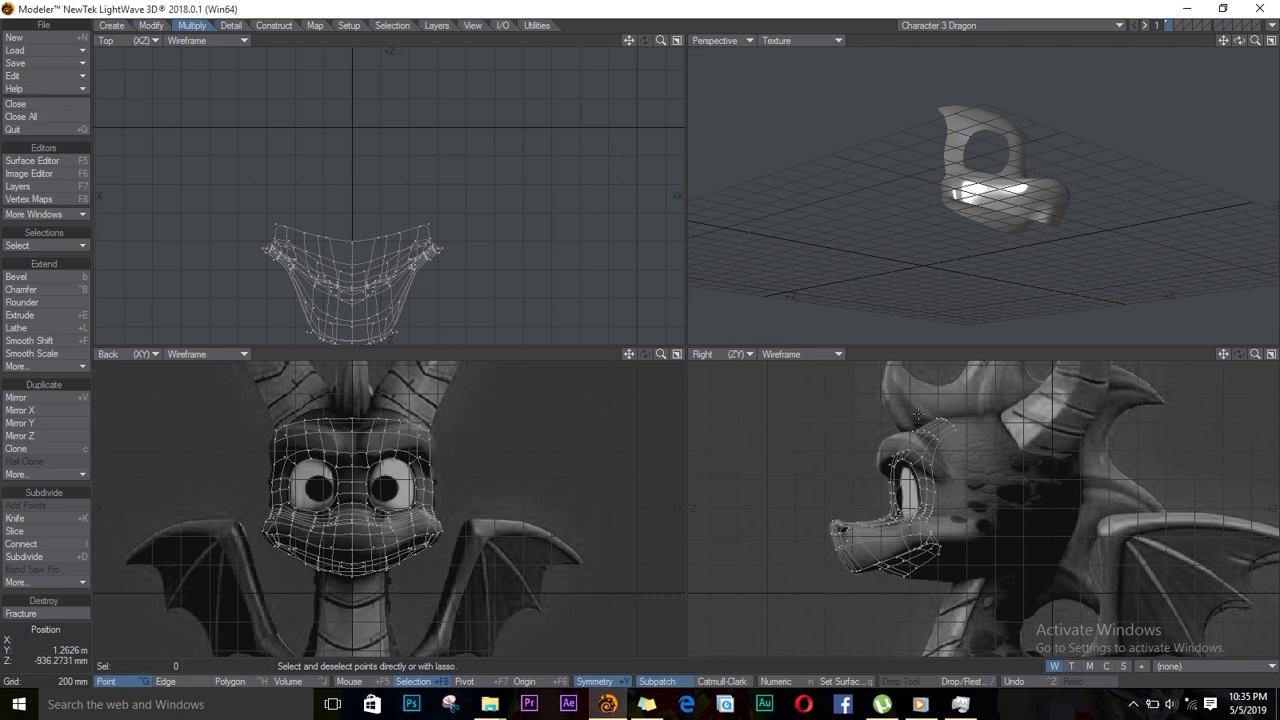